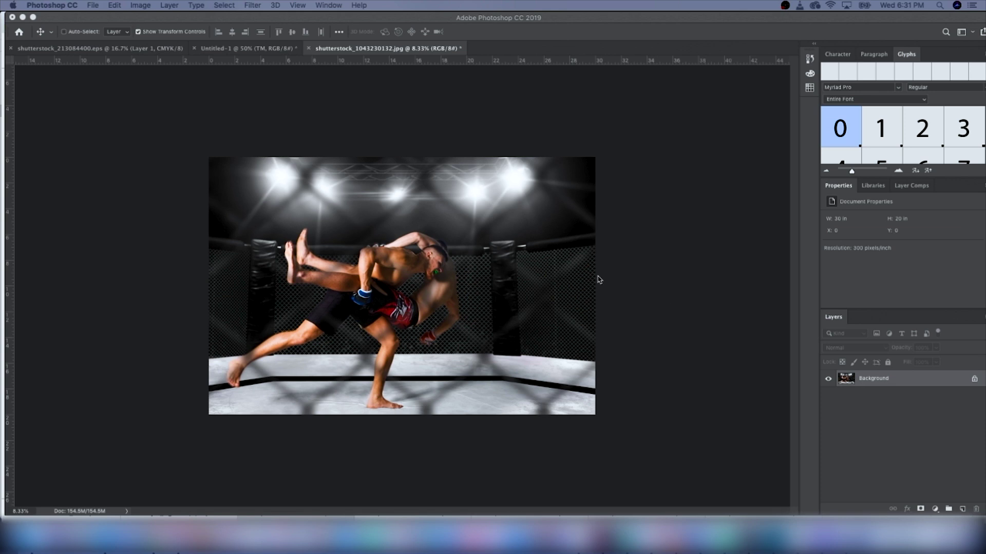
# Unlock the background layer and set the canvas size to 1400 by 1400 pixels, accepting the clipping
pyautogui.click(973, 379)
pyautogui.click(973, 380)
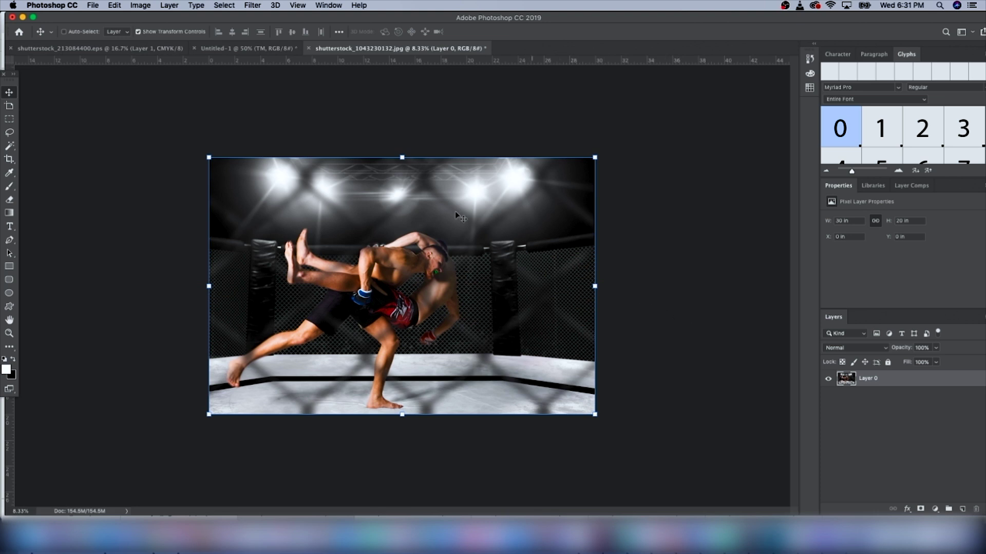
pyautogui.click(140, 5)
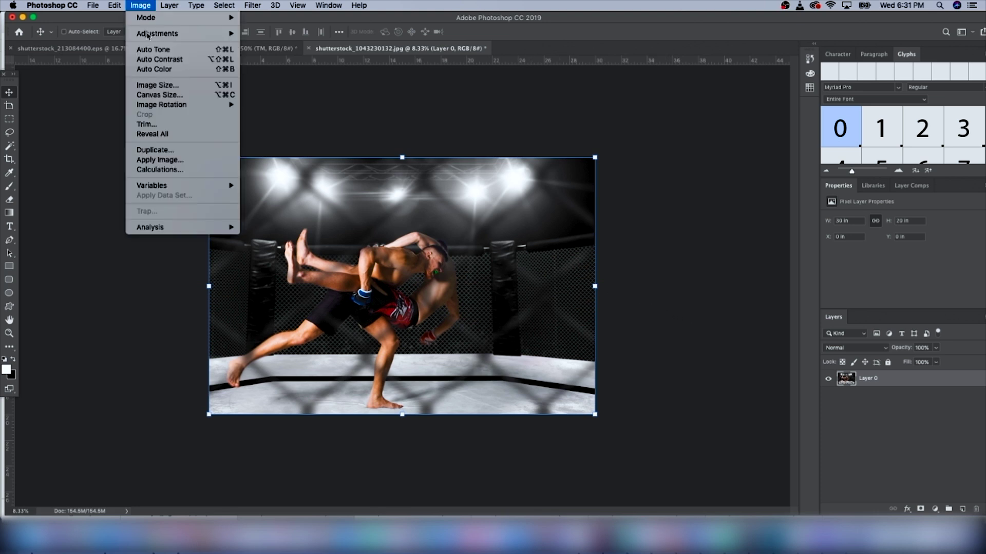
pyautogui.click(160, 95)
pyautogui.click(794, 225)
pyautogui.click(786, 215)
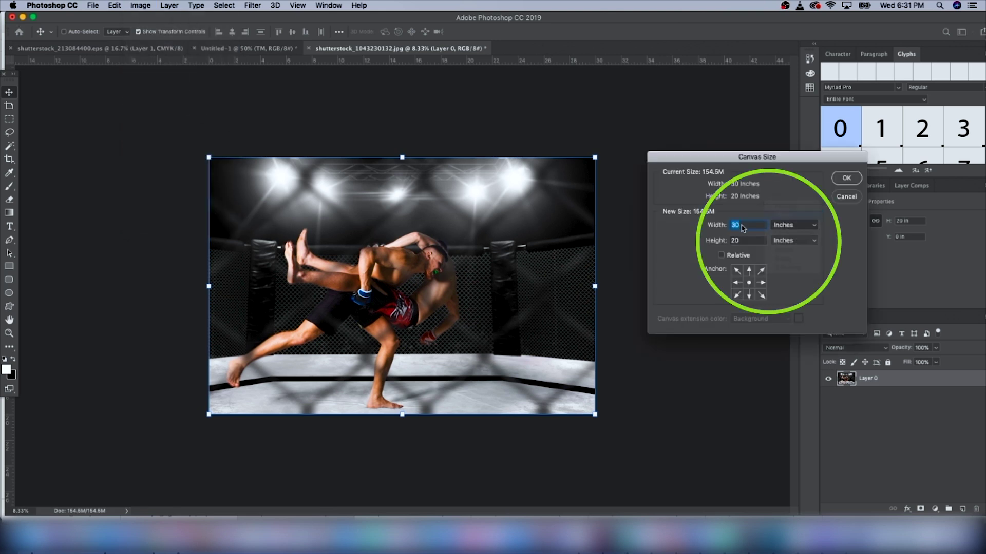
pyautogui.write('1400')
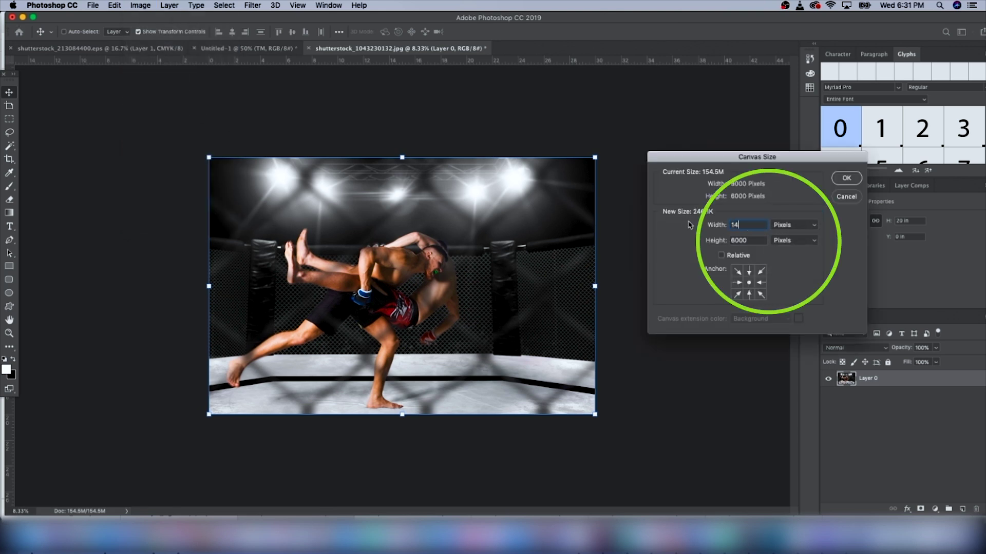
pyautogui.press('Tab')
pyautogui.write('1400')
pyautogui.press('Return')
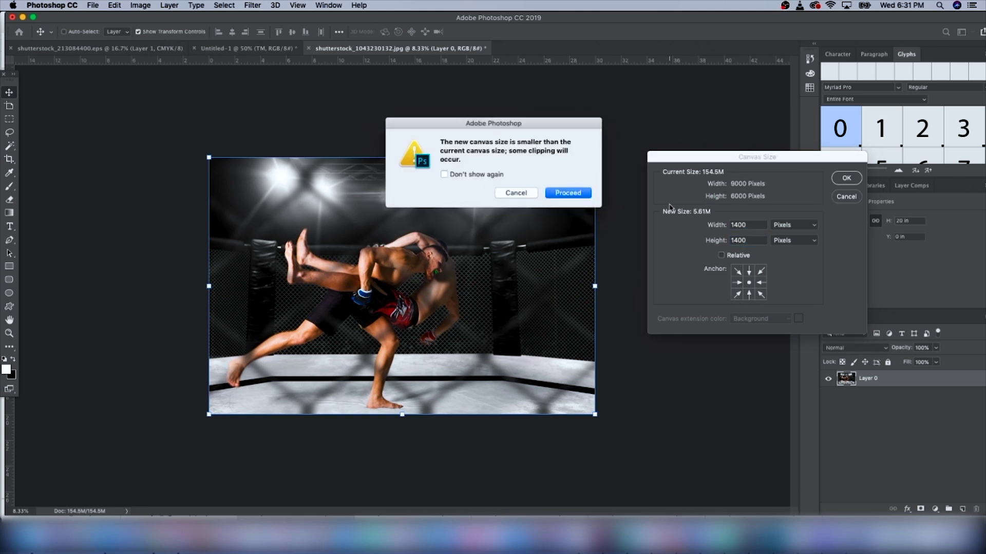
pyautogui.press('Return')
# Scale the fight photo to about 6.83 by 4.55 in and position it to fill the upper part of the canvas
pyautogui.moveTo(595, 156); pyautogui.dragTo(352, 319)
pyautogui.moveTo(322, 348); pyautogui.dragTo(433, 272)
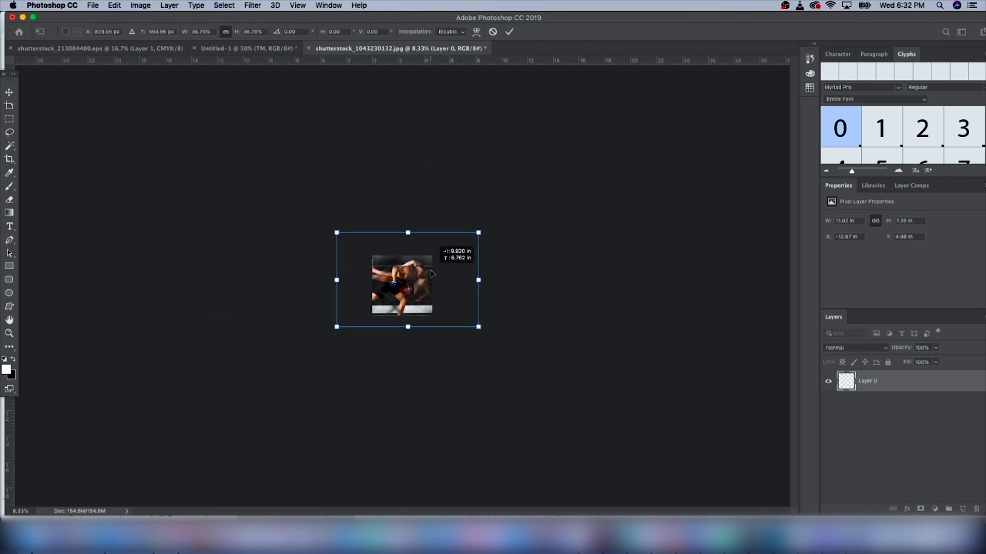
pyautogui.moveTo(478, 231); pyautogui.dragTo(437, 259)
pyautogui.moveTo(387, 302); pyautogui.dragTo(407, 284)
pyautogui.moveTo(462, 242); pyautogui.dragTo(446, 249)
pyautogui.moveTo(411, 277); pyautogui.dragTo(416, 275)
pyautogui.moveTo(451, 246); pyautogui.dragTo(456, 242)
pyautogui.press('super+equal')
pyautogui.press('super+equal')
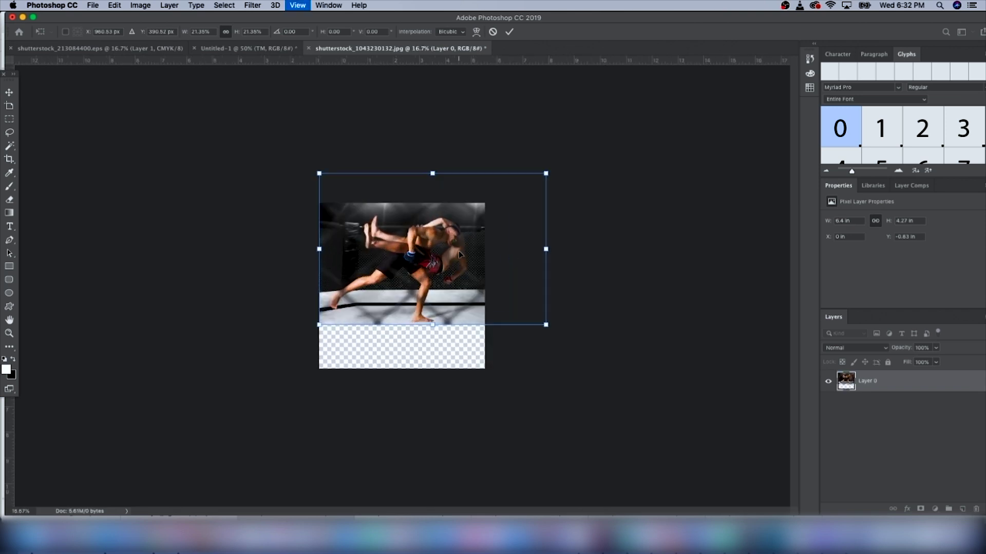
pyautogui.moveTo(455, 259)
pyautogui.mouseDown()
pyautogui.moveTo(438, 259)
pyautogui.moveTo(455, 260)
pyautogui.mouseUp()
pyautogui.moveTo(558, 163); pyautogui.dragTo(575, 151)
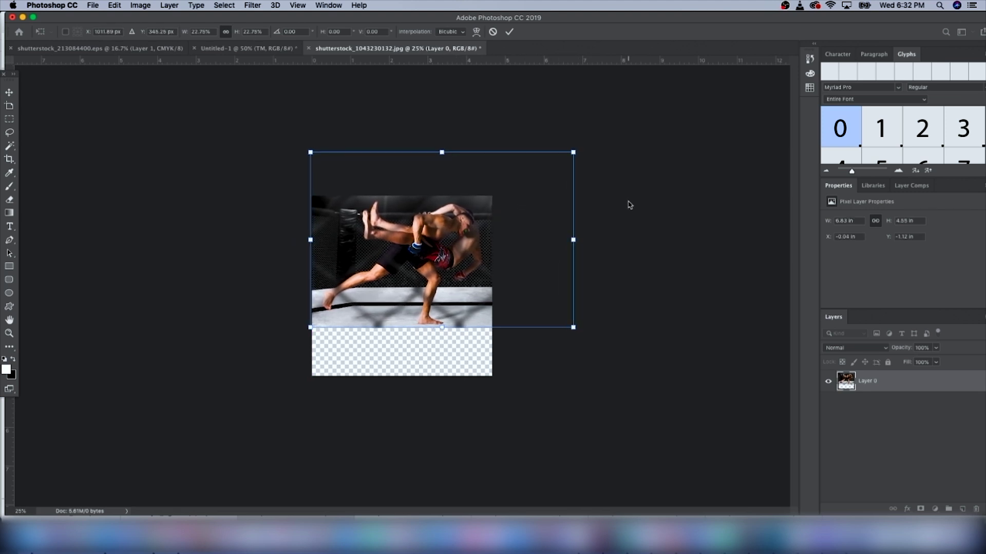
pyautogui.press('Return')
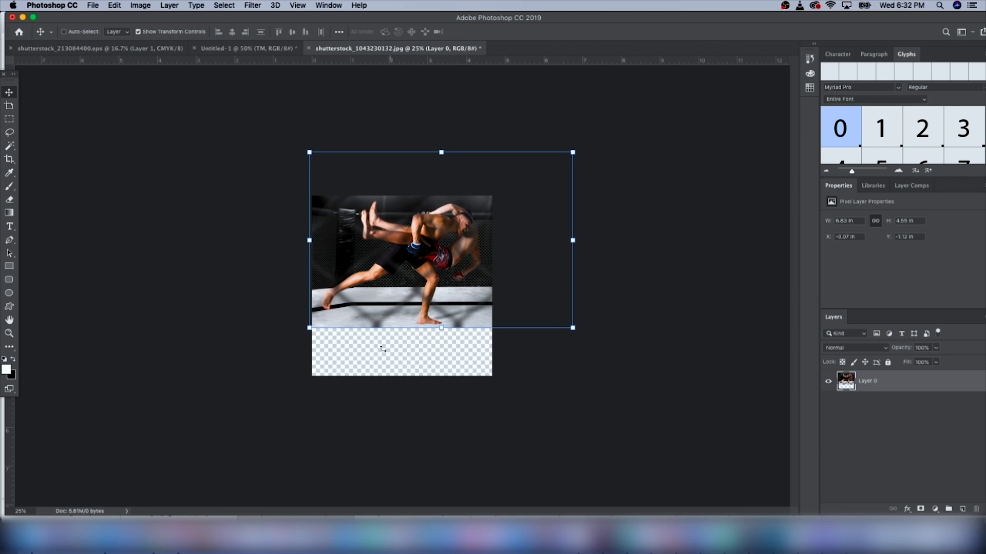
# Draw a white-filled rectangle of about 2117 by 2004 px covering the canvas and place its layer beneath the photo
pyautogui.click(12, 267)
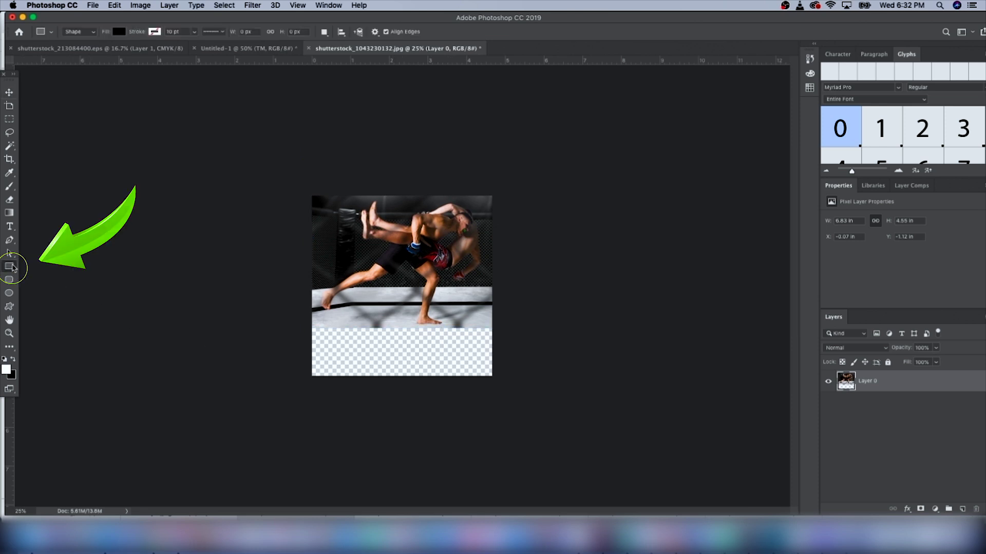
pyautogui.click(118, 32)
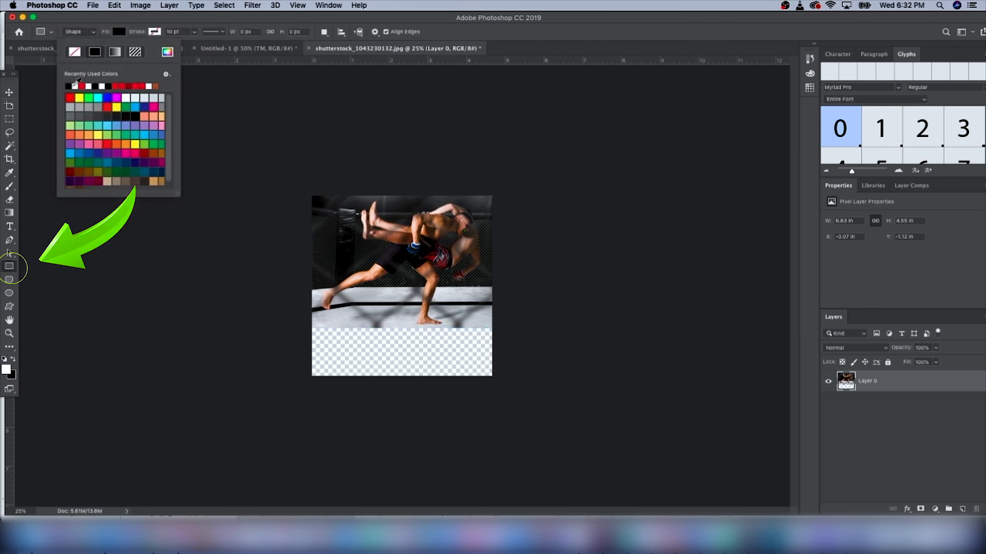
pyautogui.click(11, 93)
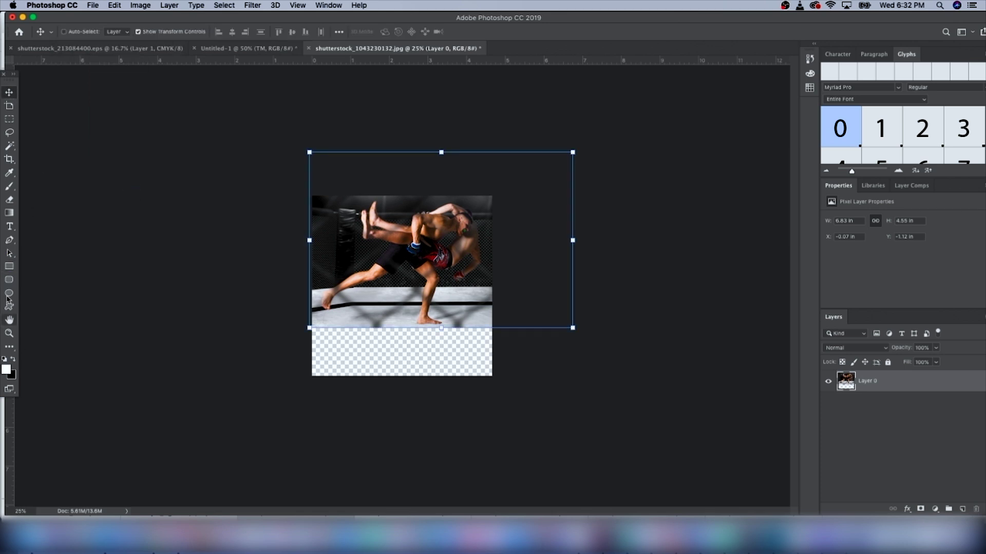
pyautogui.click(10, 266)
pyautogui.moveTo(281, 167); pyautogui.dragTo(554, 425)
pyautogui.moveTo(908, 381); pyautogui.dragTo(909, 422)
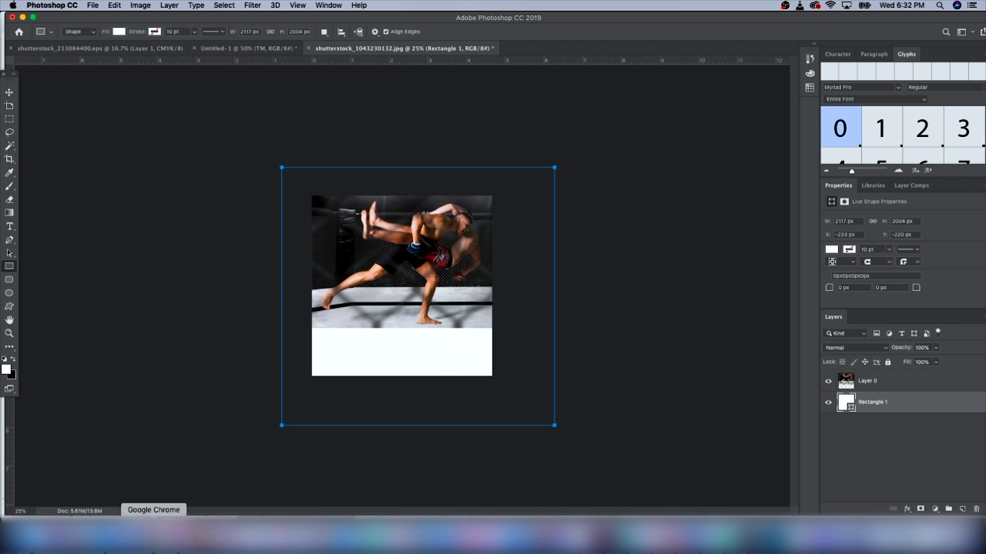
# Switch to Chrome and copy the Scorpio MMA Shorts product image
pyautogui.click(154, 533)
pyautogui.rightClick(342, 295)
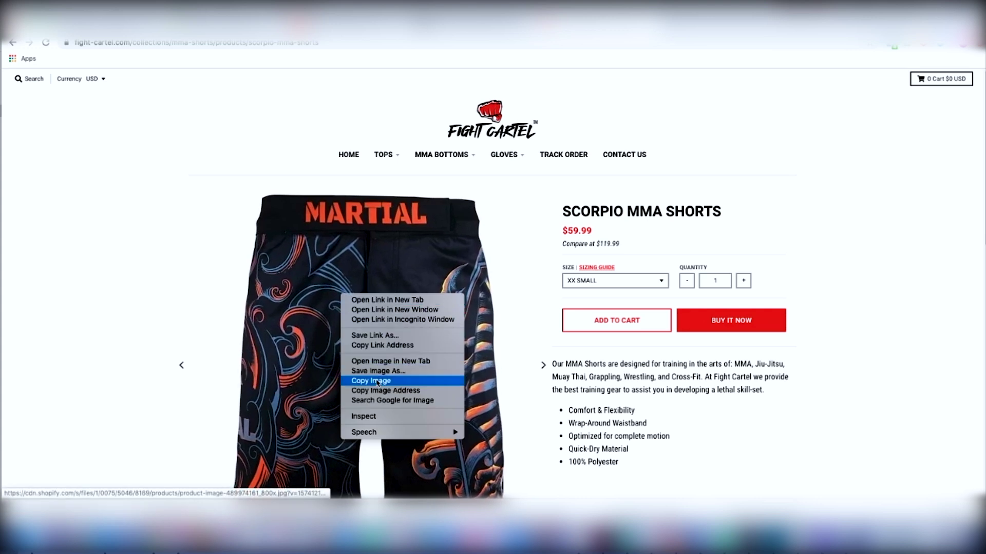
pyautogui.click(377, 380)
# Return to Photoshop, paste the Scorpio shorts as the top layer and move them down over the photo's lower edge
pyautogui.click(773, 539)
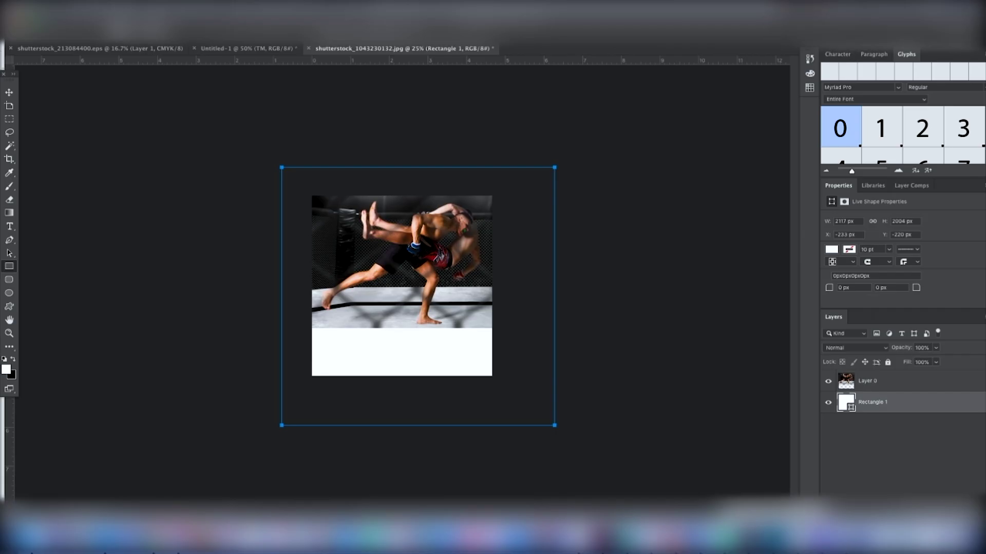
pyautogui.press('super+v')
pyautogui.moveTo(864, 416); pyautogui.dragTo(867, 377)
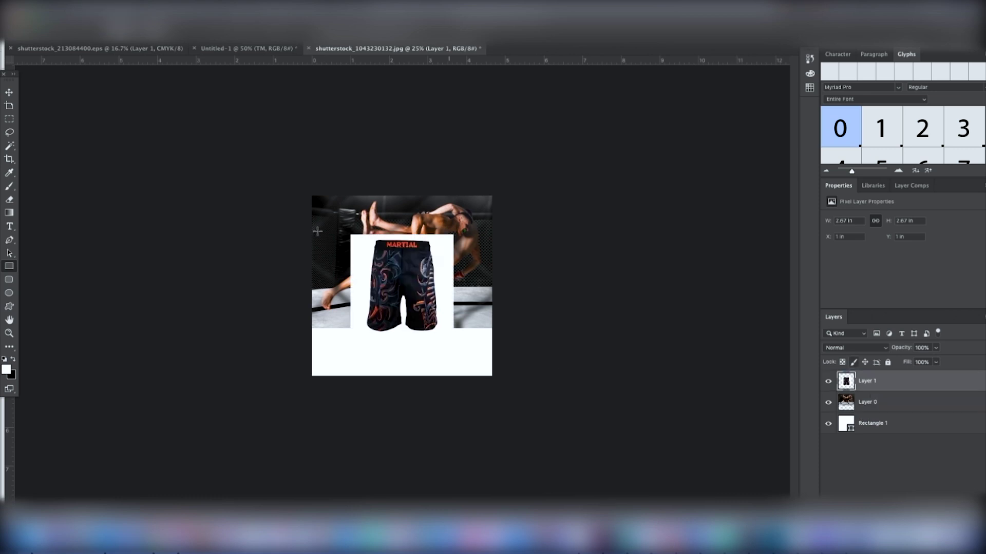
pyautogui.click(7, 94)
pyautogui.moveTo(424, 263); pyautogui.dragTo(424, 278)
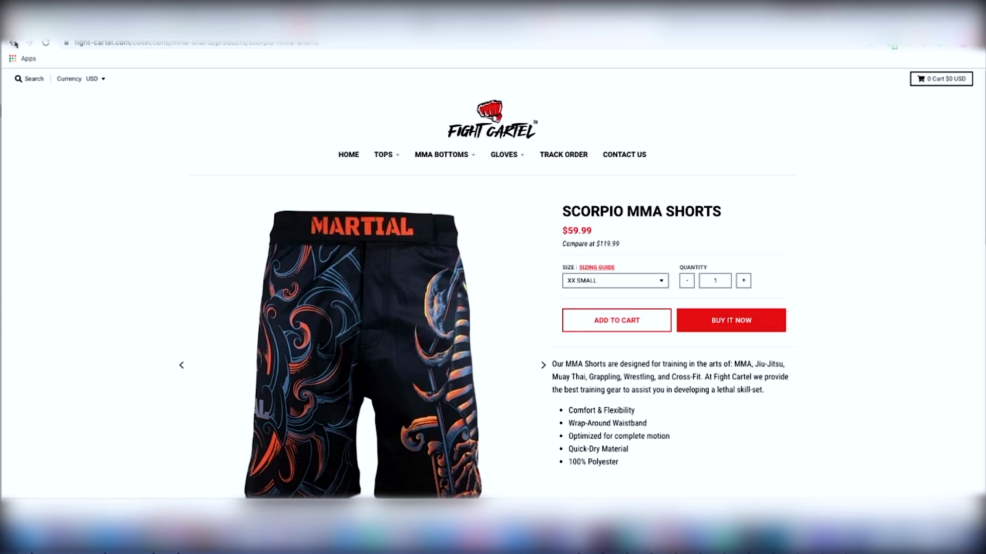
# Copy the Warrior MMA Shorts product image from the Chrome store page and paste it into Photoshop over the Scorpio shorts
pyautogui.click(13, 43)
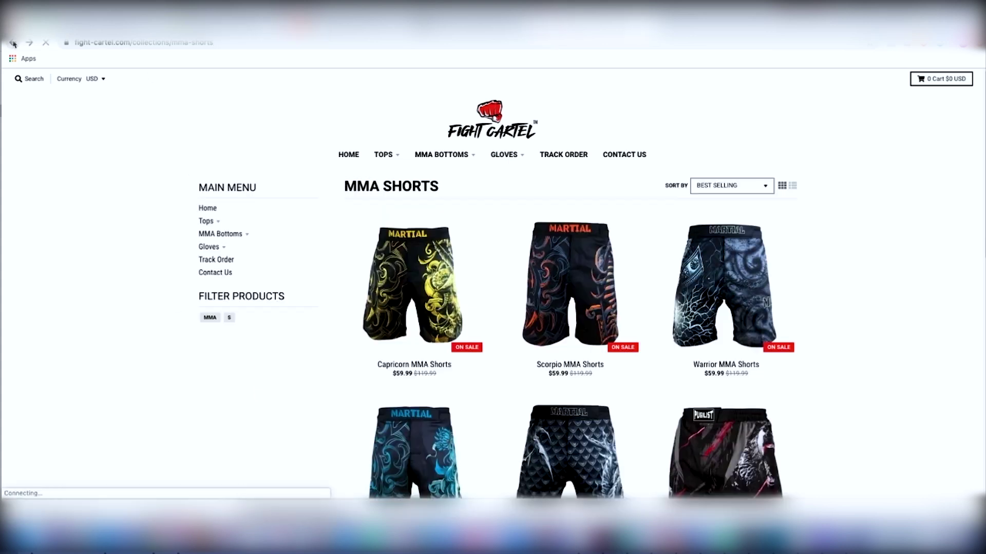
pyautogui.click(667, 277)
pyautogui.rightClick(382, 269)
pyautogui.click(448, 365)
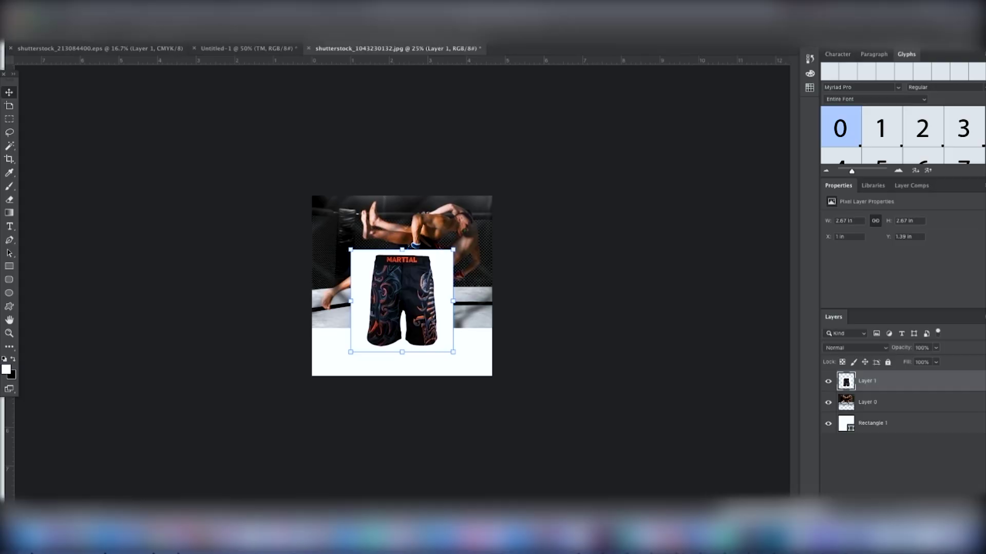
pyautogui.press('super+v')
pyautogui.moveTo(415, 299)
pyautogui.mouseDown()
pyautogui.moveTo(403, 309)
pyautogui.moveTo(416, 313)
pyautogui.mouseUp()
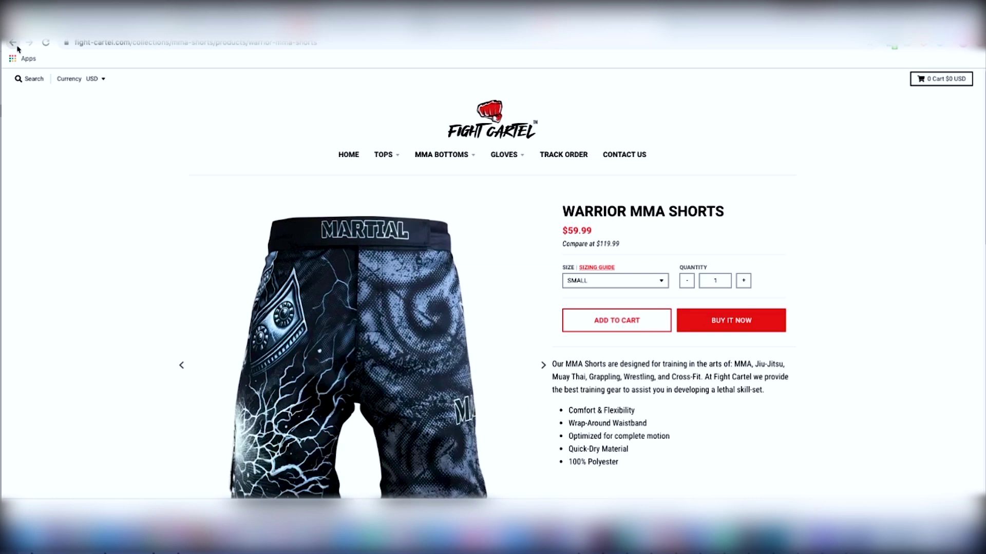
# Copy the Capricorn MMA Shorts product image from the Chrome store page and paste it into Photoshop, offset slightly left of the other shorts
pyautogui.click(13, 42)
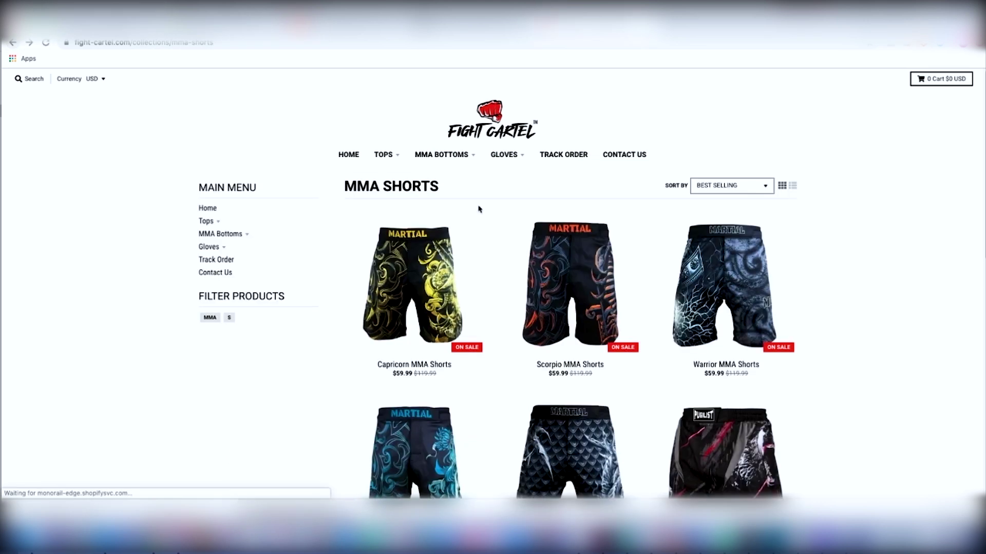
pyautogui.rightClick(420, 287)
pyautogui.click(420, 286)
pyautogui.rightClick(383, 278)
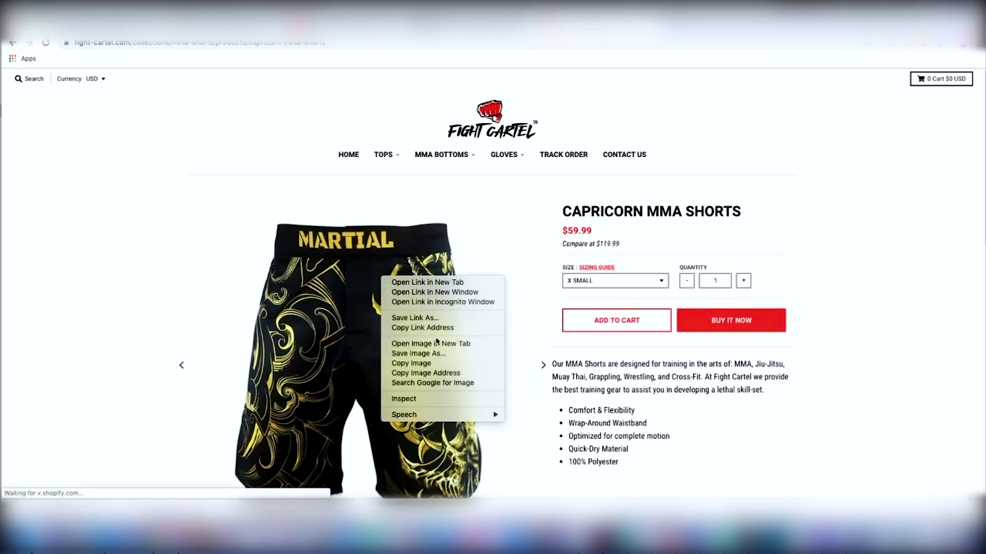
pyautogui.click(434, 364)
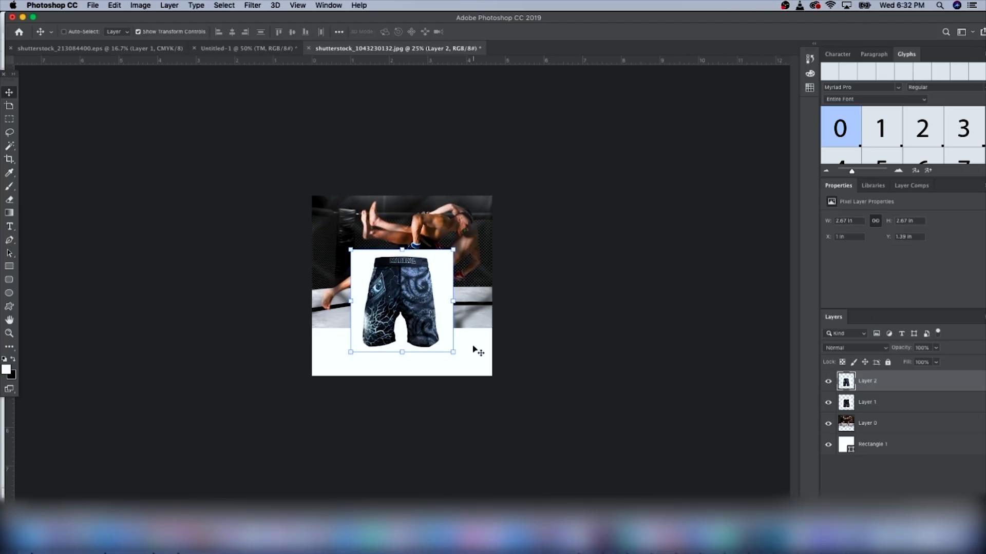
pyautogui.press('super+v')
pyautogui.moveTo(427, 297); pyautogui.dragTo(415, 303)
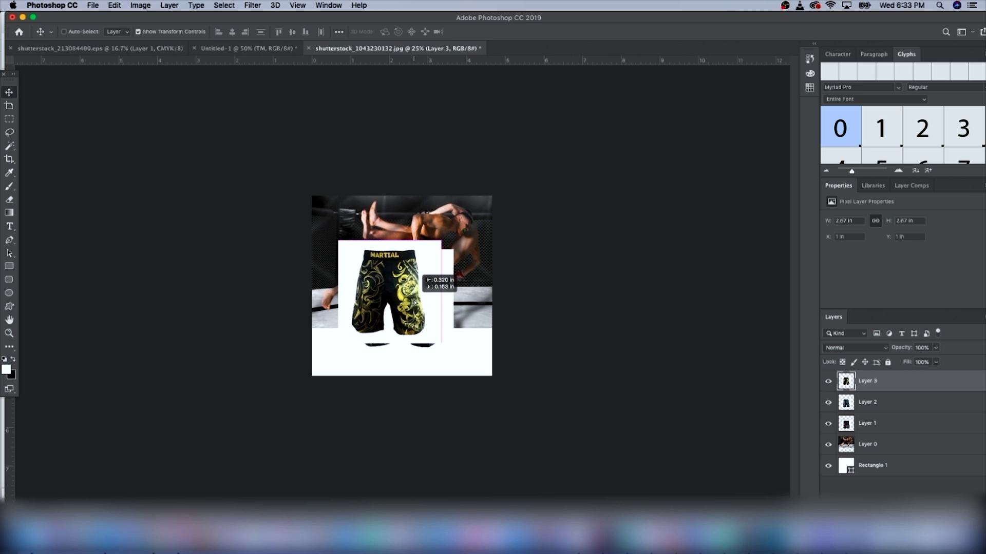
pyautogui.moveTo(415, 303); pyautogui.dragTo(415, 307)
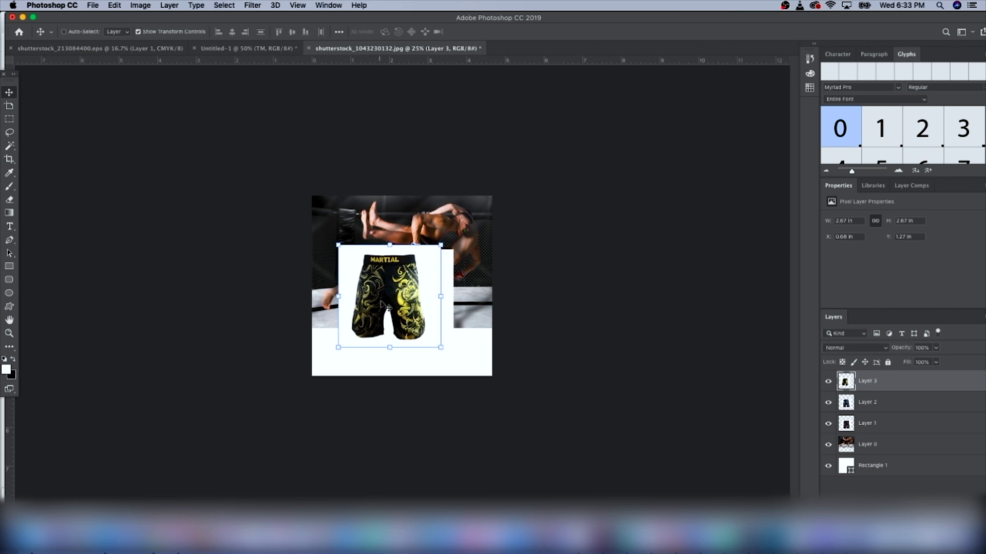
# Remove the white background around the Capricorn shorts using the Magic Wand with a tolerance of 35
pyautogui.click(11, 147)
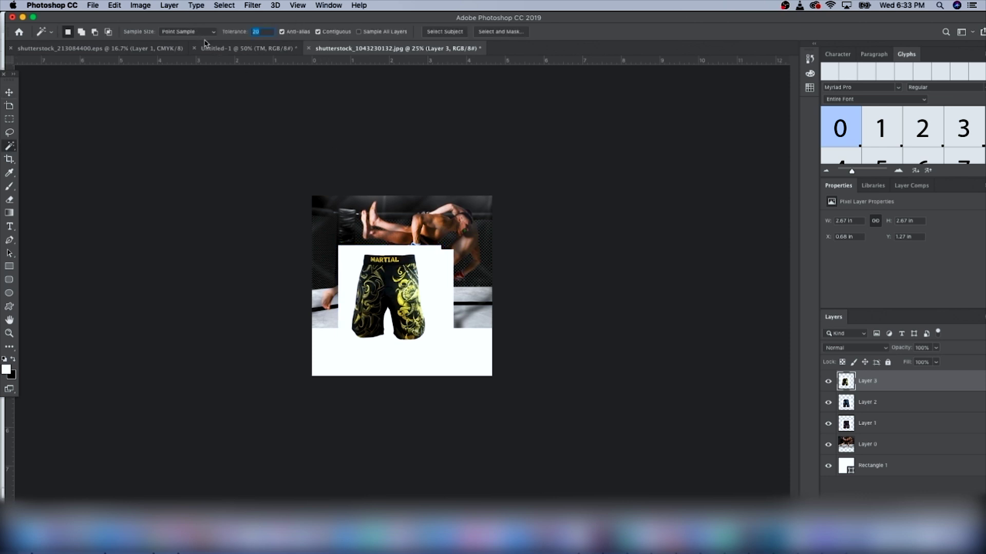
pyautogui.write('35')
pyautogui.click(427, 270)
pyautogui.press('Delete')
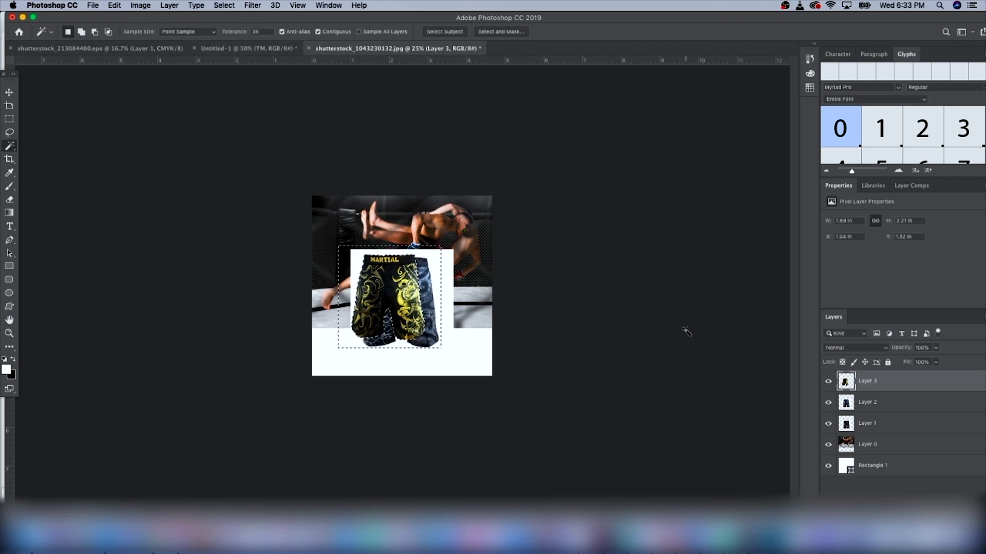
# Clear the selection and delete the white background from the Warrior shorts on Layer 2 with the Magic Wand
pyautogui.click(870, 402)
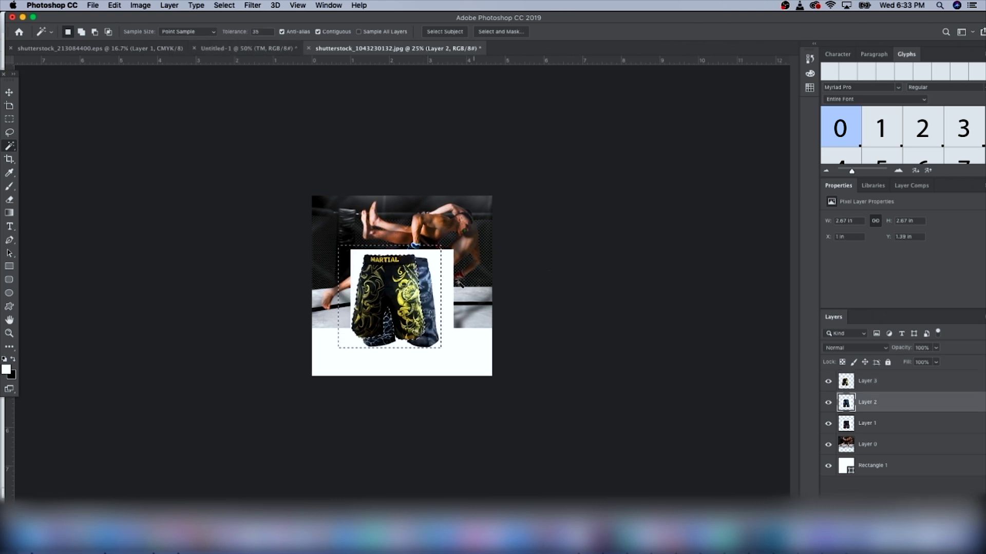
pyautogui.click(11, 119)
pyautogui.press('super+d')
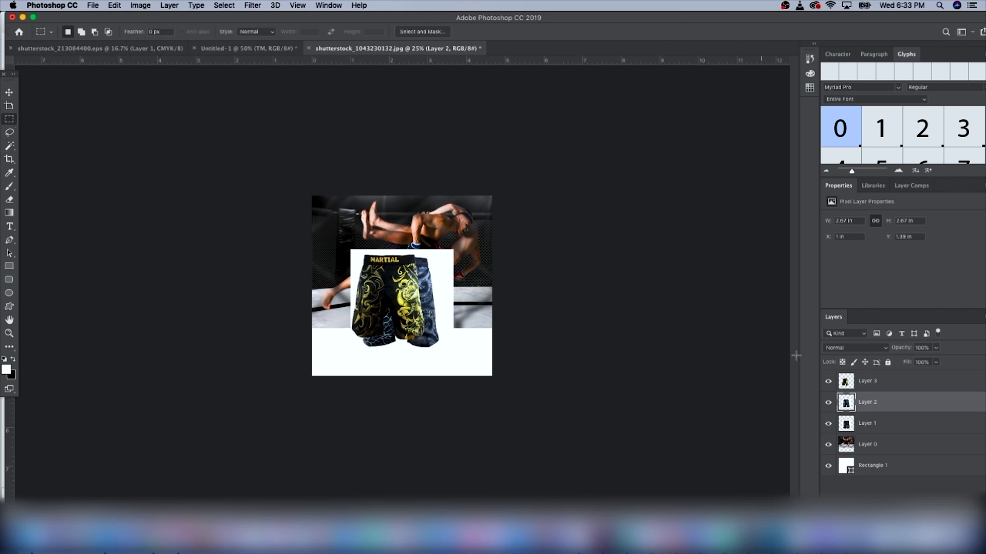
pyautogui.click(10, 146)
pyautogui.click(441, 270)
pyautogui.press('Delete')
# Clear the selection and move the Scorpio shorts on Layer 1 out to the left of the other shorts
pyautogui.click(863, 422)
pyautogui.click(9, 119)
pyautogui.press('super+d')
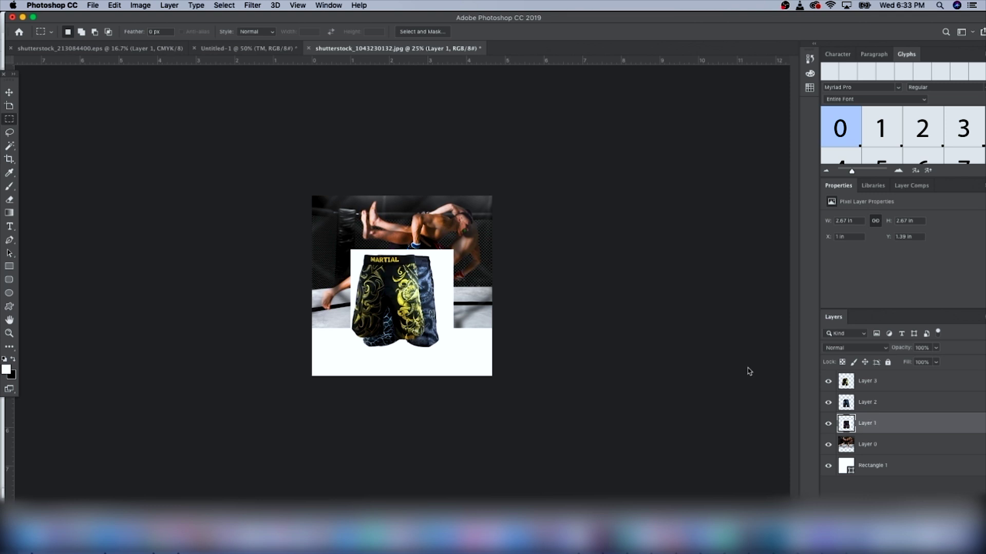
pyautogui.click(10, 92)
pyautogui.moveTo(382, 283); pyautogui.dragTo(353, 290)
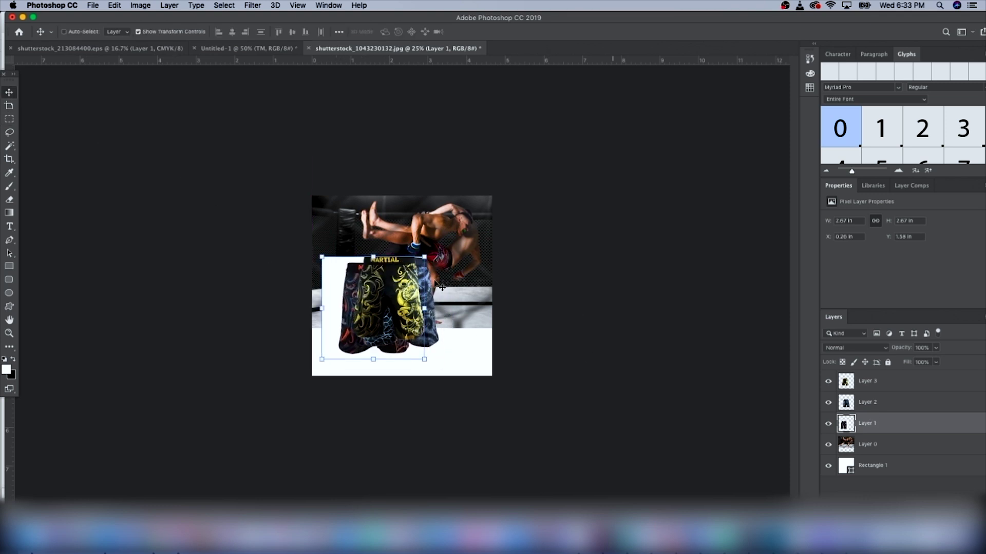
# Delete the white background from the Scorpio shorts with the Magic Wand and deselect
pyautogui.click(9, 146)
pyautogui.click(332, 279)
pyautogui.press('Delete')
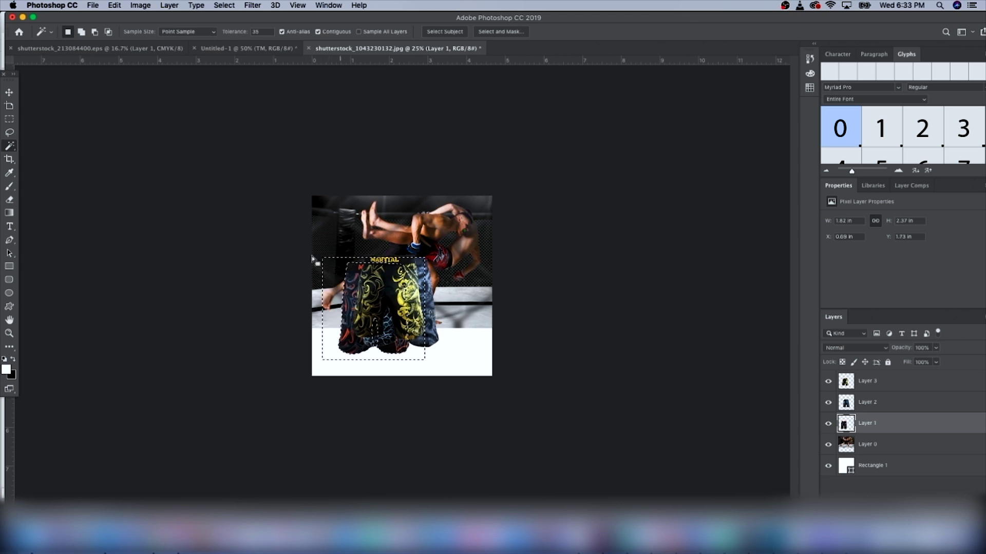
pyautogui.click(10, 118)
pyautogui.press('super+d')
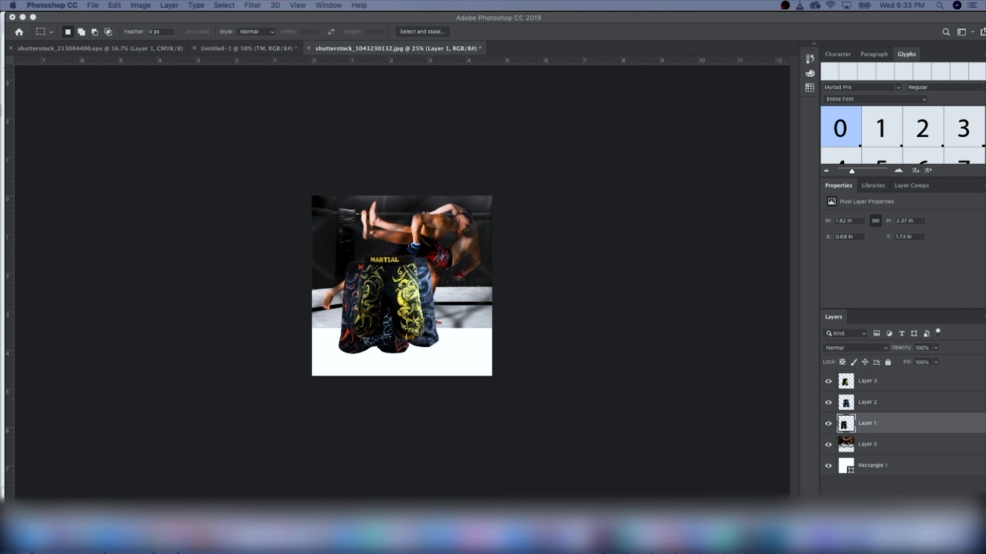
# Move the Warrior shorts' Layer 2 above Layer 3, shift the shorts slightly right, and scale them down to about 76%
pyautogui.click(904, 405)
pyautogui.click(9, 92)
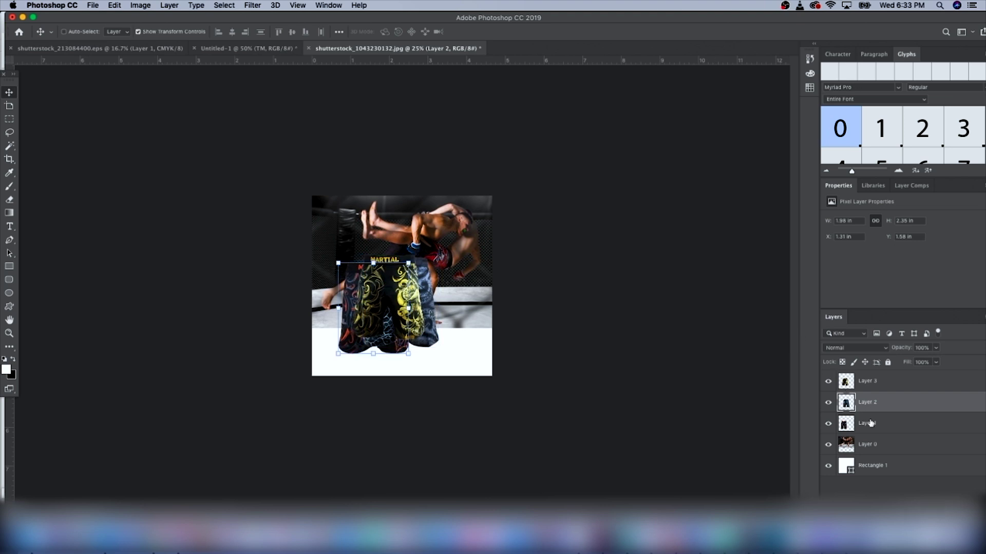
pyautogui.moveTo(870, 401); pyautogui.dragTo(868, 380)
pyautogui.moveTo(420, 305); pyautogui.dragTo(427, 303)
pyautogui.hotkey('ctrl', 't')
pyautogui.moveTo(446, 258); pyautogui.dragTo(431, 274)
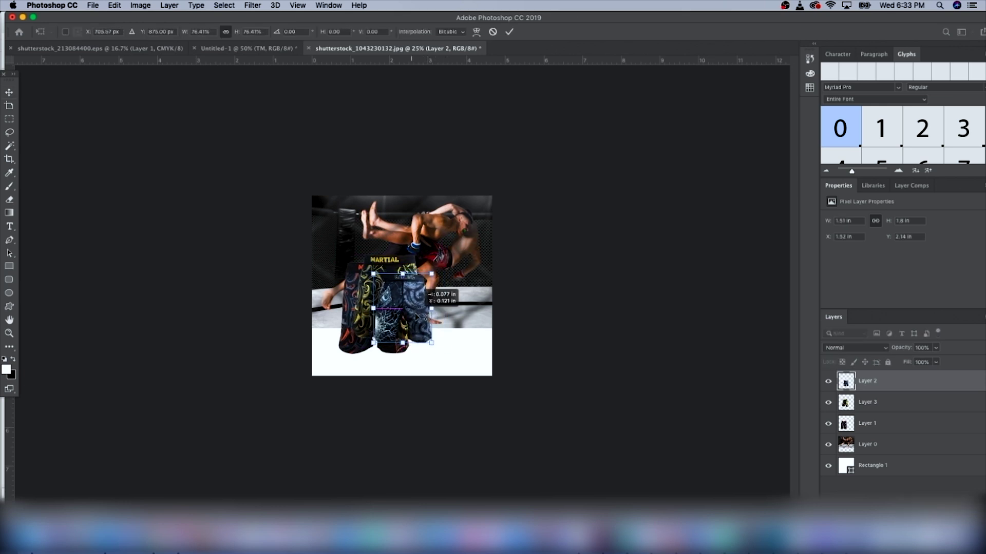
# Place the yellow Capricorn shorts on Layer 3 to the right of the Warrior shorts and scale them down to about 76%
pyautogui.click(916, 404)
pyautogui.moveTo(430, 250); pyautogui.dragTo(463, 275)
pyautogui.press('super+t')
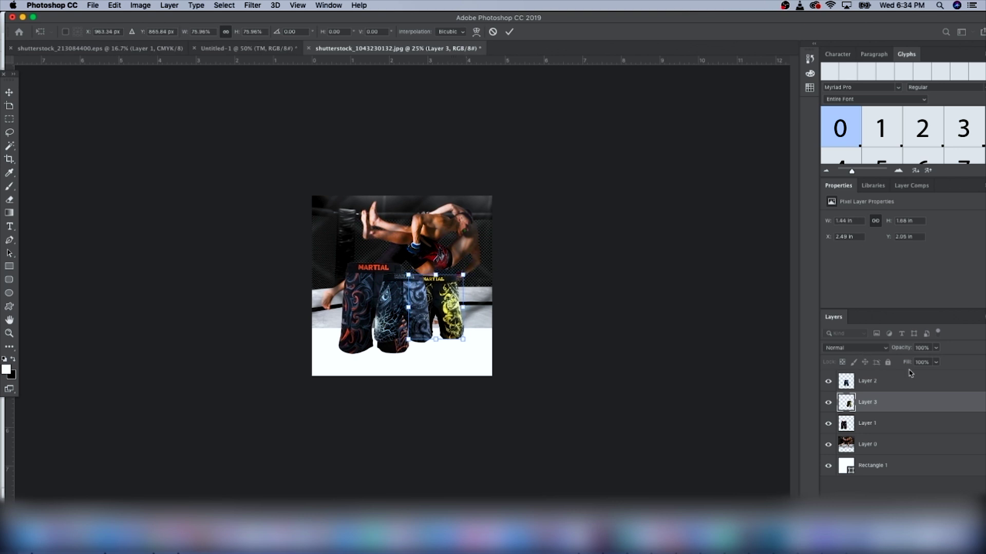
# Scale the Scorpio shorts on Layer 1 down to about 1.25 by 1.62 in and nudge them slightly left and down
pyautogui.click(871, 423)
pyautogui.press('super+t')
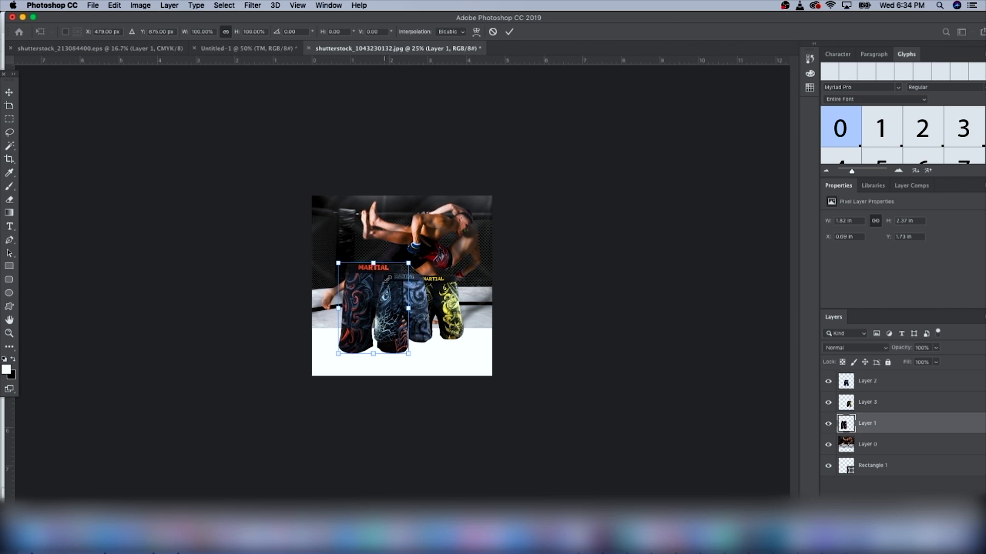
pyautogui.moveTo(409, 263)
pyautogui.mouseDown()
pyautogui.moveTo(370, 308)
pyautogui.moveTo(396, 274)
pyautogui.mouseUp()
pyautogui.press('Return')
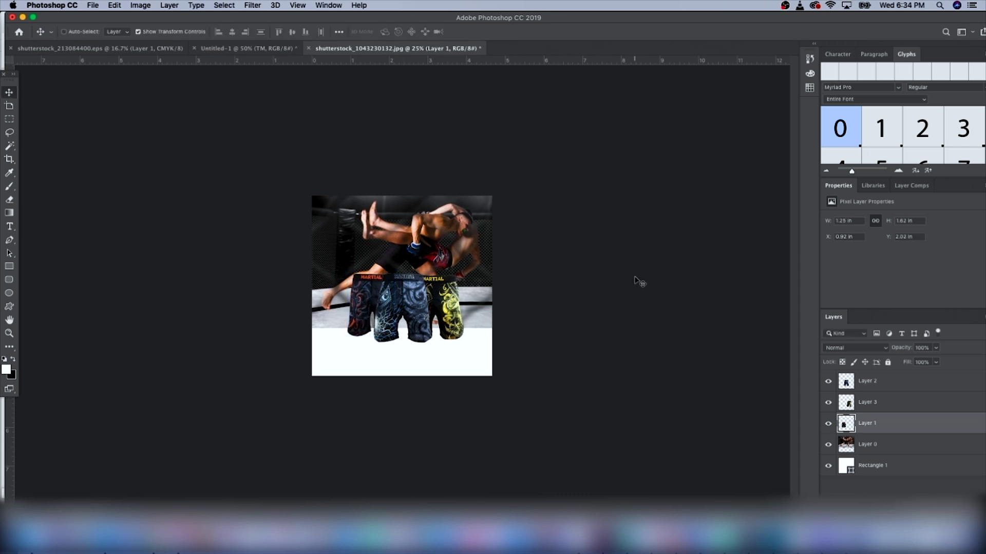
pyautogui.press('Left')
pyautogui.press('Left')
pyautogui.press('Down')
pyautogui.press('Down')
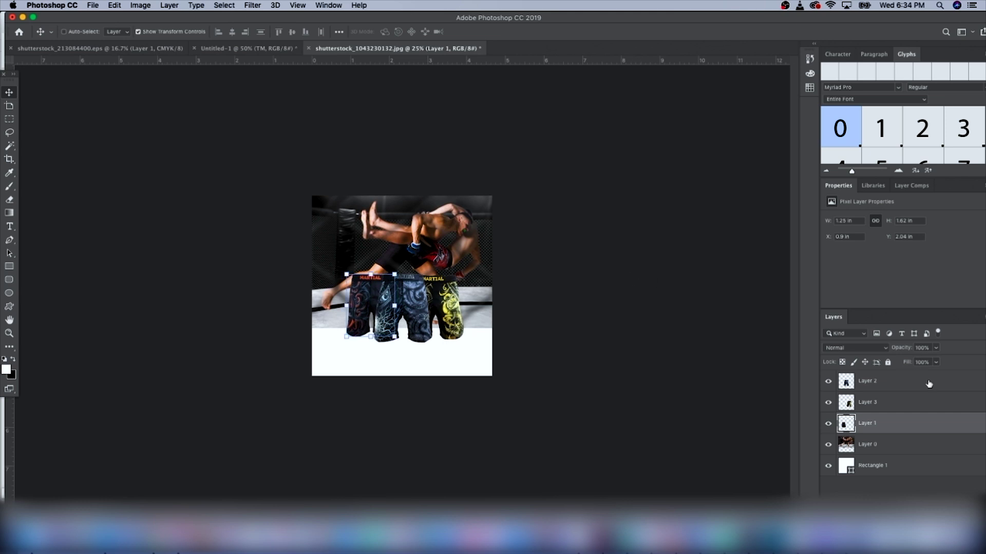
# Select all three shorts layers, centre the group horizontally on the canvas, and nudge it slightly up
pyautogui.keyDown('shift'); pyautogui.click(891, 392); pyautogui.keyUp('shift')
pyautogui.moveTo(420, 316); pyautogui.dragTo(410, 316)
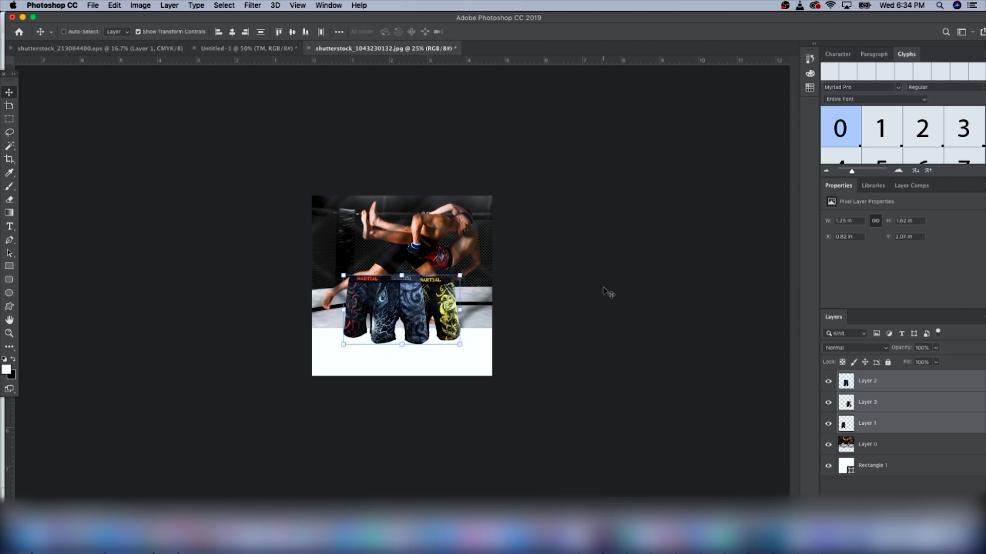
pyautogui.press('Up')
pyautogui.press('Up')
pyautogui.press('Up')
pyautogui.press('Up')
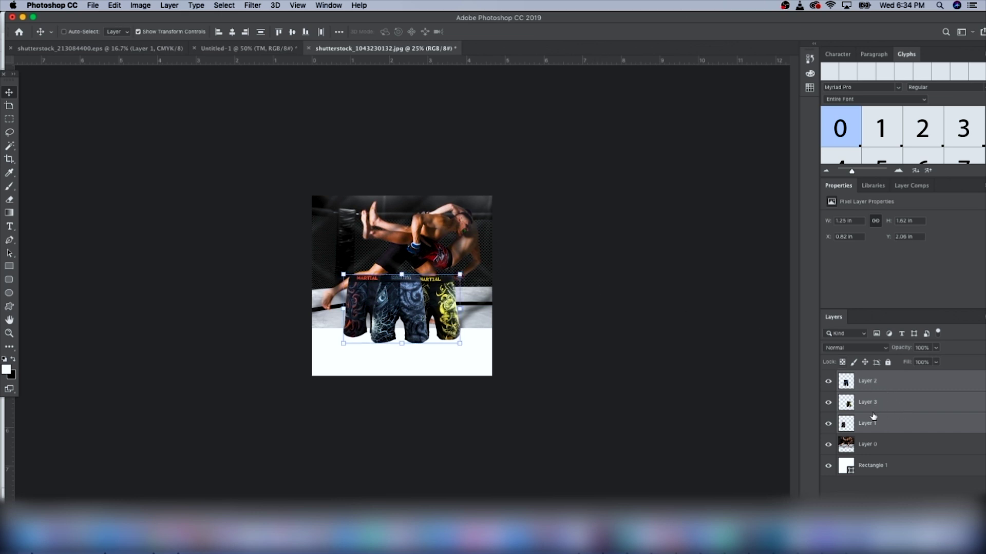
# Draw a flat black-filled ellipse about 303 by 36 px at the hem of the Scorpio shorts
pyautogui.click(10, 293)
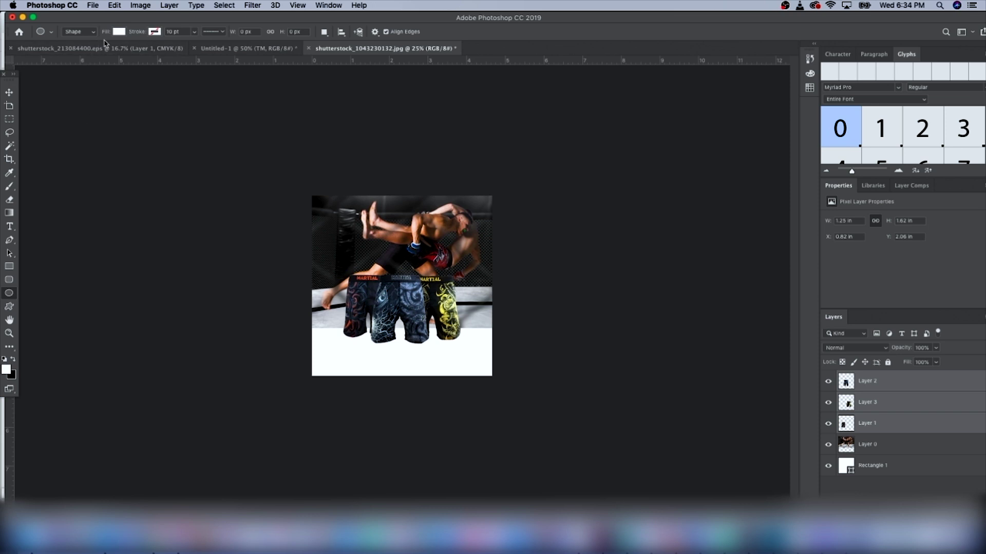
pyautogui.click(118, 33)
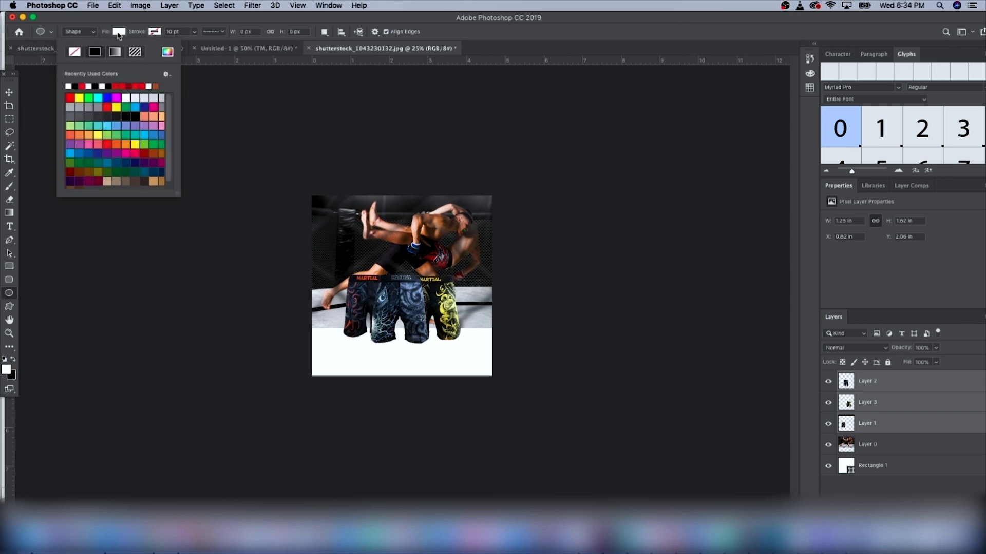
pyautogui.click(10, 93)
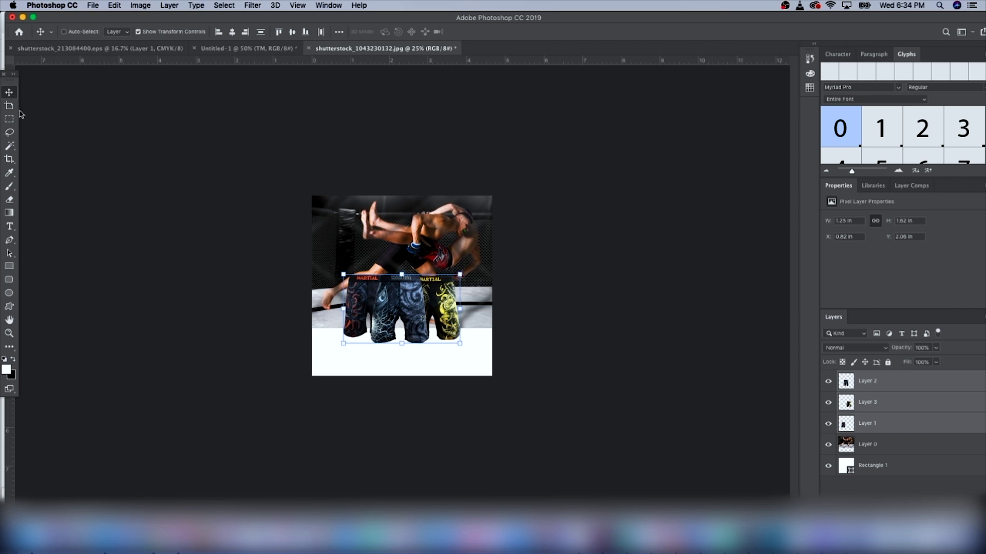
pyautogui.click(10, 293)
pyautogui.moveTo(346, 340); pyautogui.dragTo(387, 344)
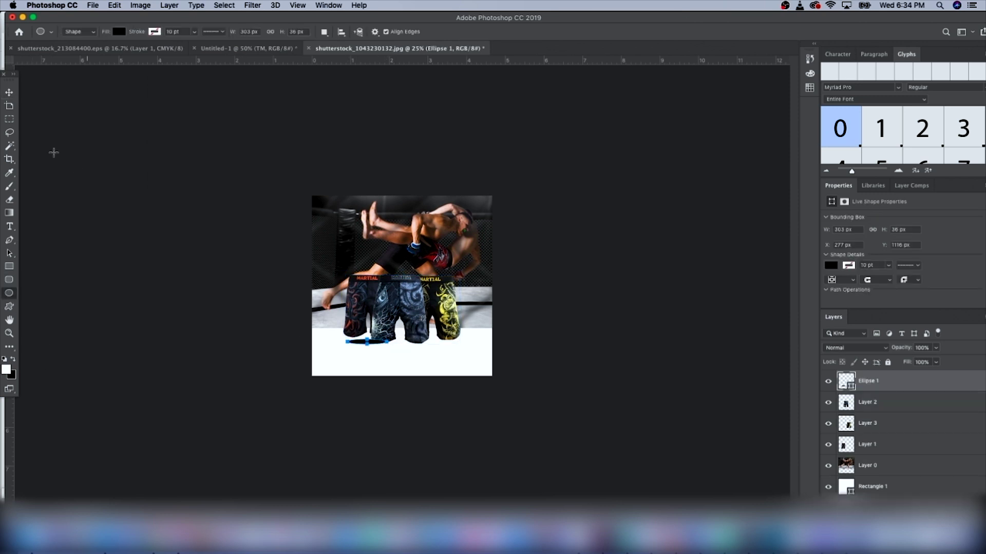
# Nudge the ellipse up and left to about X 265 px, Y 1088 px, and place its layer directly below Layer 1
pyautogui.click(10, 92)
pyautogui.press('Up')
pyautogui.press('Up')
pyautogui.press('Up')
pyautogui.press('Up')
pyautogui.press('Up')
pyautogui.press('Up')
pyautogui.press('Up')
pyautogui.press('Up')
pyautogui.press('Up')
pyautogui.press('Up')
pyautogui.press('Up')
pyautogui.press('Up')
pyautogui.press('Up')
pyautogui.press('Up')
pyautogui.press('Up')
pyautogui.press('Up')
pyautogui.press('Up')
pyautogui.press('Up')
pyautogui.press('Up')
pyautogui.press('Up')
pyautogui.press('Up')
pyautogui.press('Up')
pyautogui.press('Up')
pyautogui.press('Up')
pyautogui.press('Up')
pyautogui.press('Up')
pyautogui.press('Up')
pyautogui.press('Up')
pyautogui.press('Left')
pyautogui.press('Left')
pyautogui.press('Left')
pyautogui.press('Left')
pyautogui.press('Left')
pyautogui.press('Left')
pyautogui.press('Left')
pyautogui.press('Left')
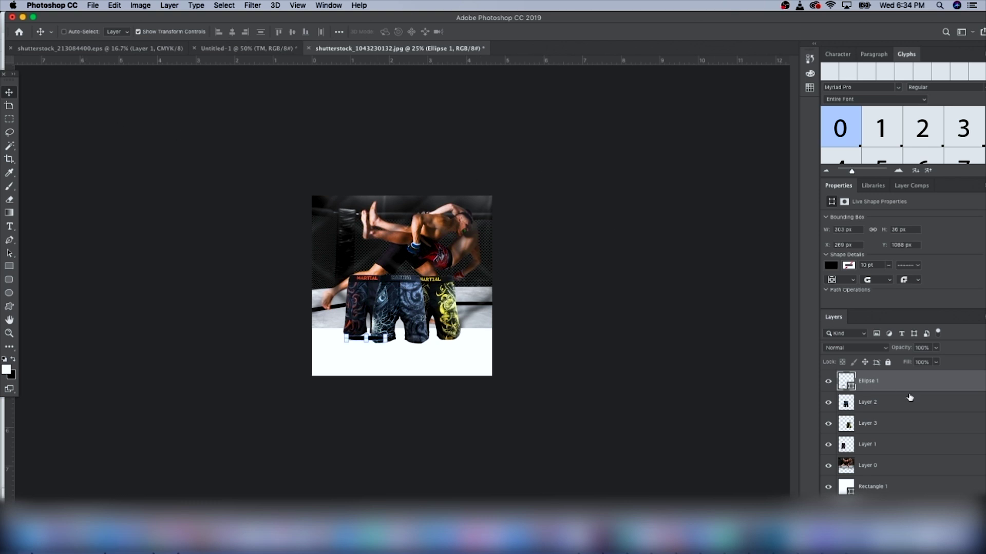
pyautogui.moveTo(923, 384); pyautogui.dragTo(904, 452)
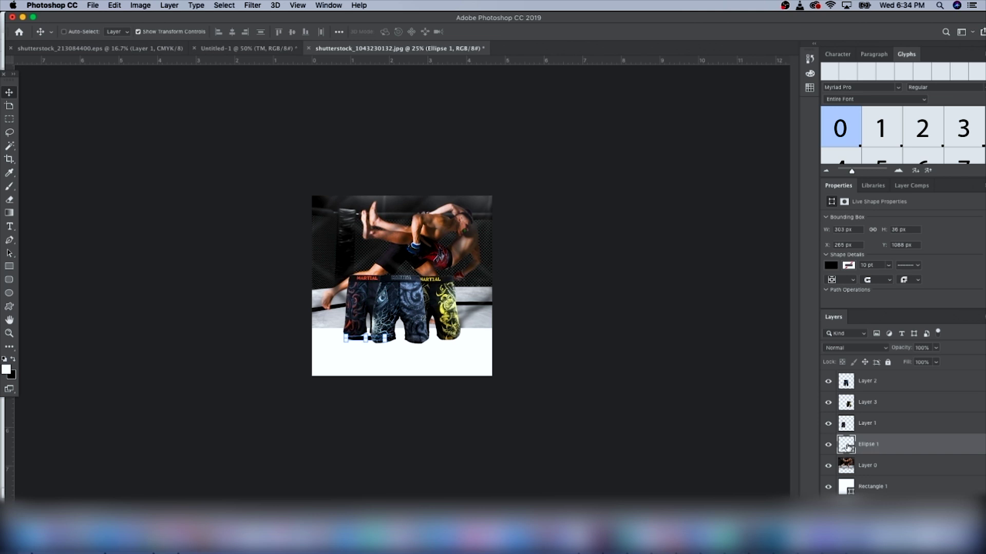
# Convert the ellipse to a smart object, soften it into a shadow with a Gaussian Blur, and nudge it slightly up
pyautogui.click(253, 6)
pyautogui.moveTo(283, 129)
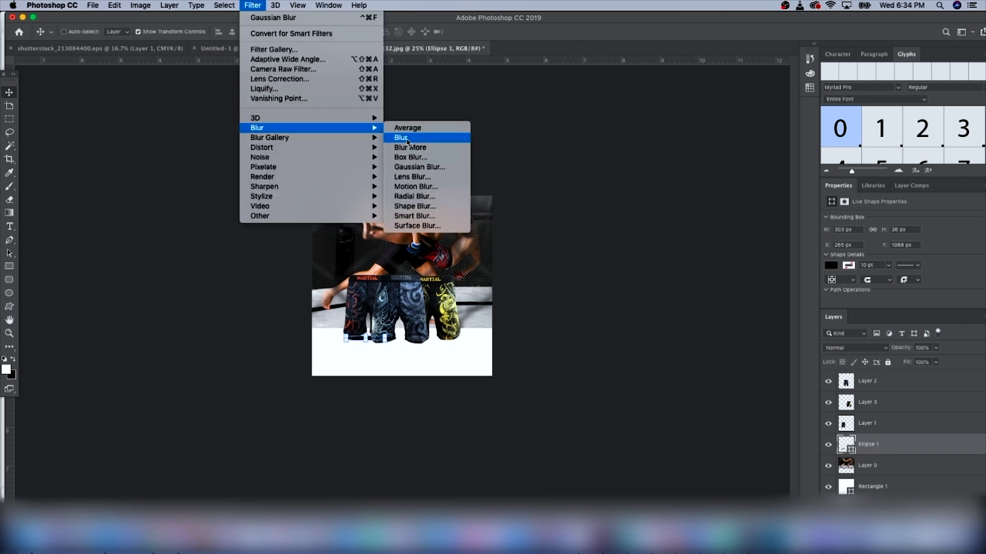
pyautogui.click(419, 167)
pyautogui.click(562, 184)
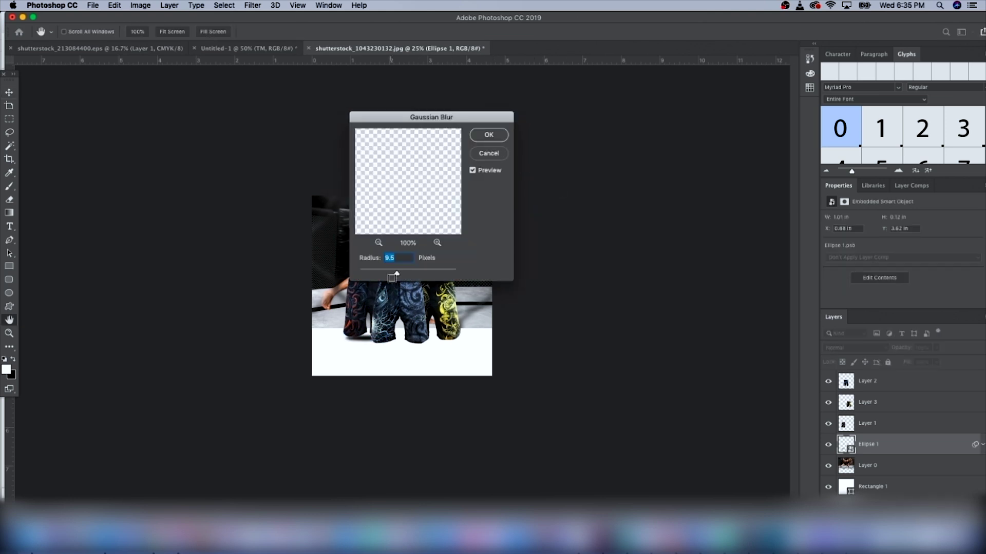
pyautogui.moveTo(396, 274)
pyautogui.mouseDown()
pyautogui.moveTo(388, 275)
pyautogui.moveTo(412, 278)
pyautogui.moveTo(400, 278)
pyautogui.mouseUp()
pyautogui.click(488, 134)
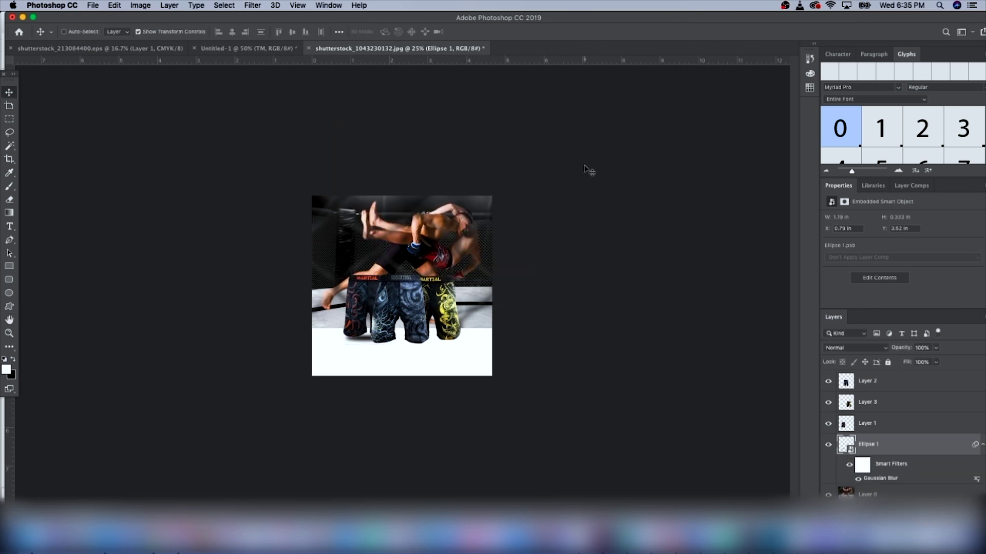
pyautogui.press('Up')
pyautogui.press('Up')
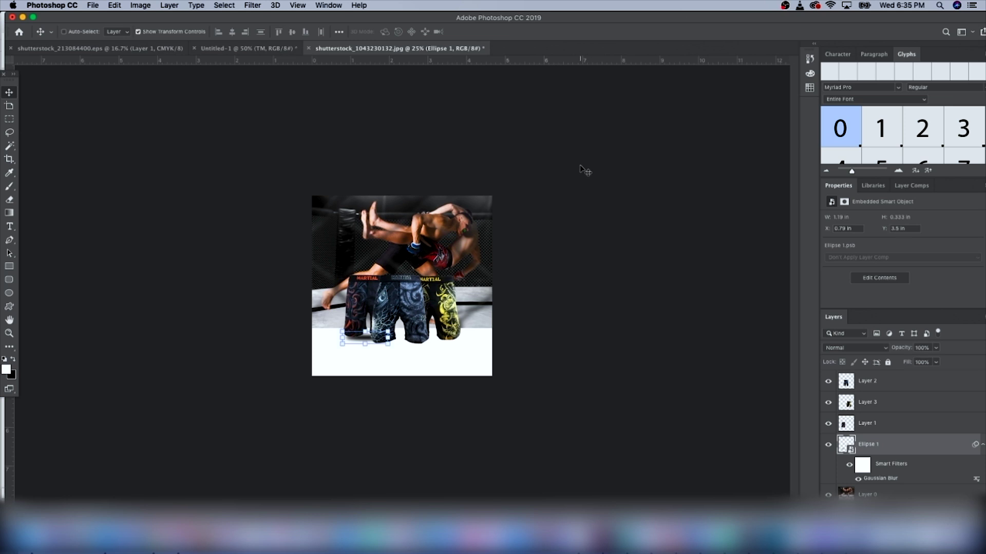
# Copy the blurred shadow, position the duplicate under the Warrior shorts, and enlarge it to about 1.4 in wide
pyautogui.press('super+c')
pyautogui.press('super+v')
pyautogui.moveTo(413, 295); pyautogui.dragTo(411, 349)
pyautogui.press('super+t')
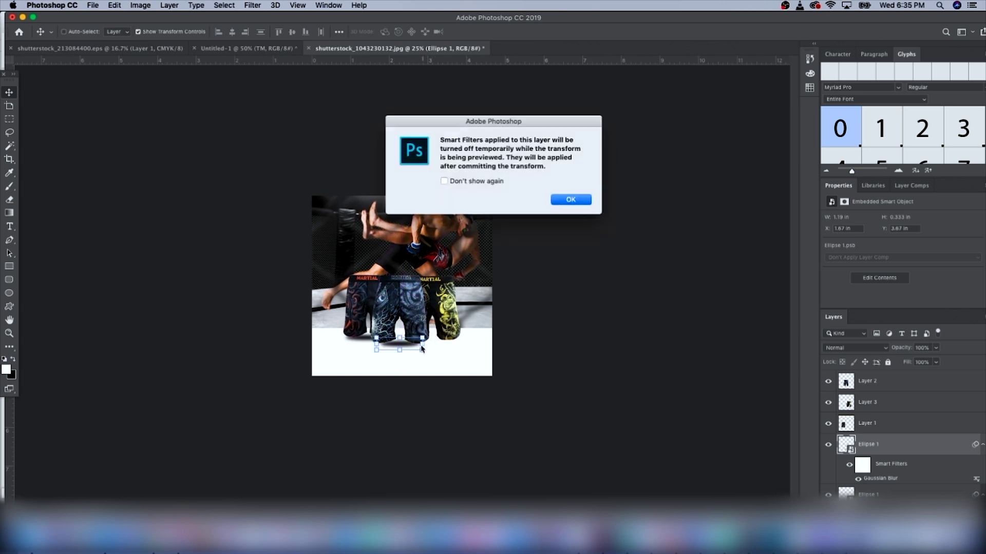
pyautogui.press('Return')
pyautogui.moveTo(422, 349); pyautogui.dragTo(446, 340)
pyautogui.press('Up')
pyautogui.press('Up')
pyautogui.press('Left')
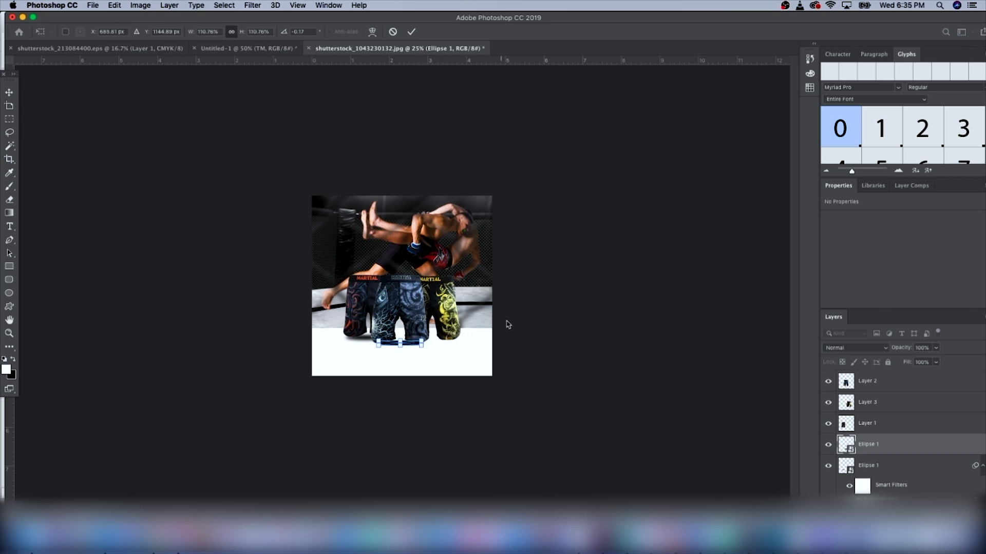
pyautogui.moveTo(422, 347); pyautogui.dragTo(425, 347)
pyautogui.press('Return')
pyautogui.press('Down')
pyautogui.press('Down')
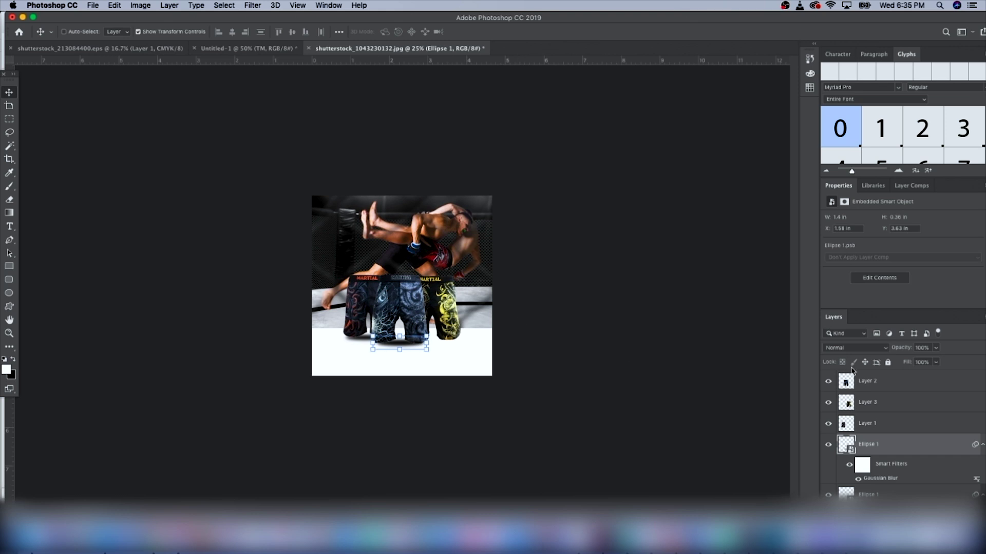
# Paste another copy of the shadow and position it under the hem of the Capricorn shorts
pyautogui.press('super+v')
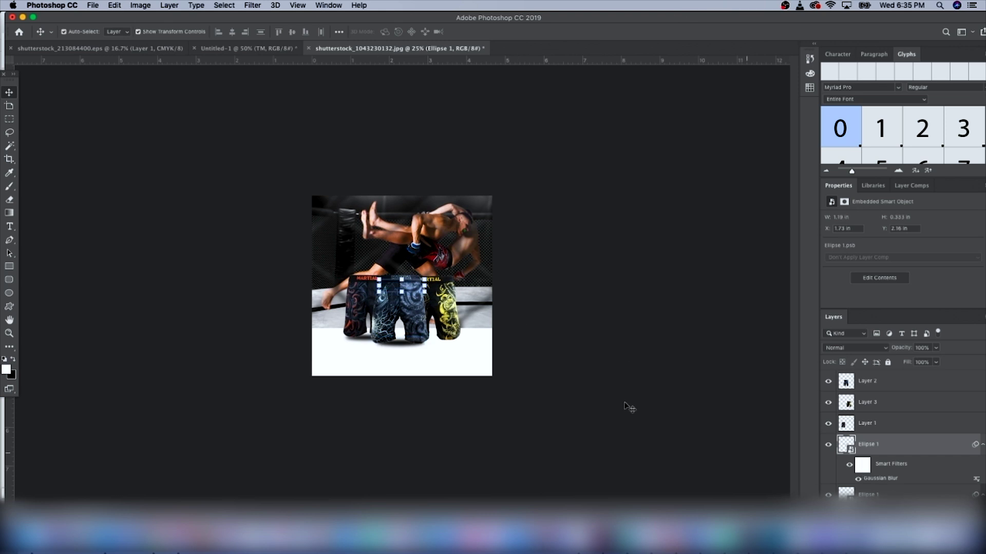
pyautogui.moveTo(419, 290); pyautogui.dragTo(453, 342)
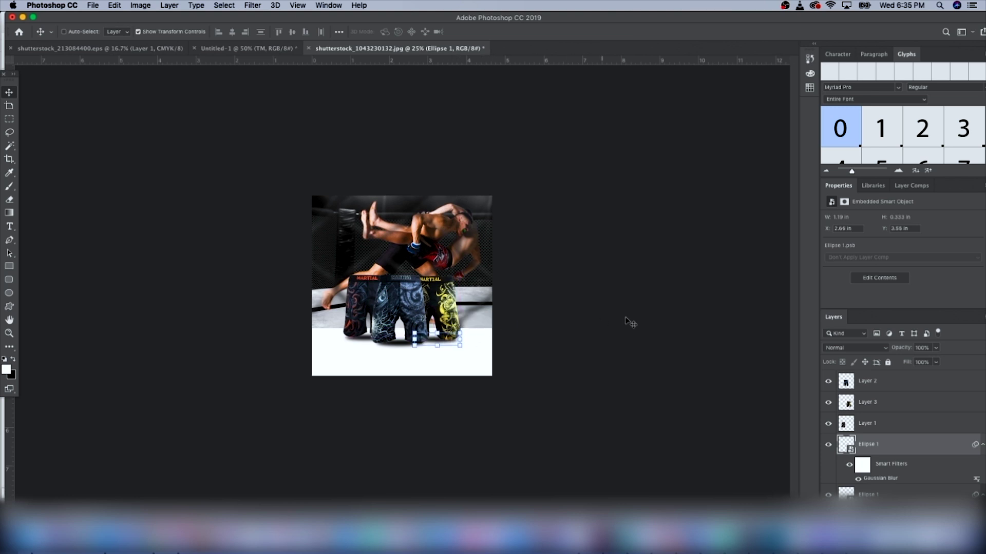
pyautogui.press('Left')
pyautogui.press('Left')
pyautogui.press('Up')
pyautogui.moveTo(589, 307); pyautogui.dragTo(590, 309)
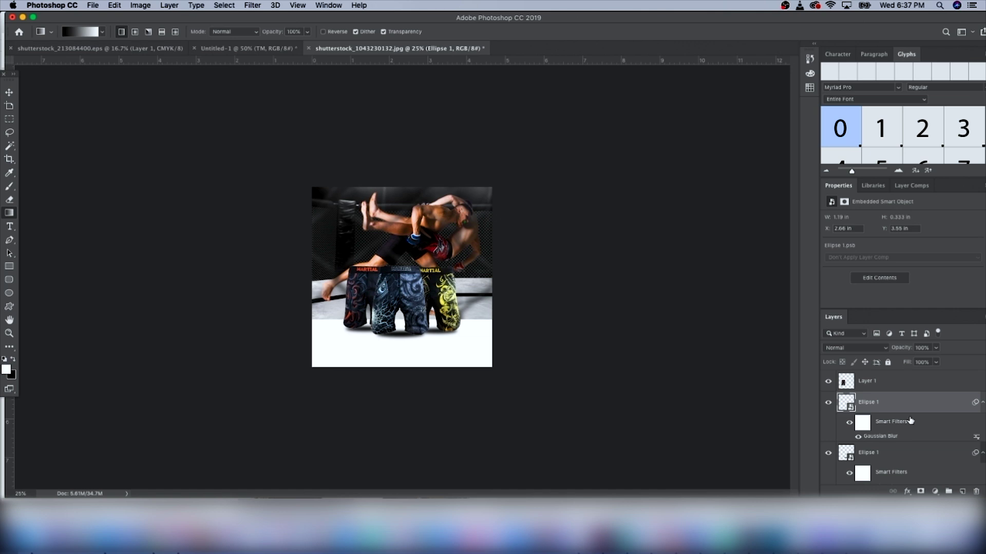
# Duplicate Layer 1, Layer 2 and Layer 3 together and move the copied shorts down over the originals
pyautogui.scroll(2, 910, 421)
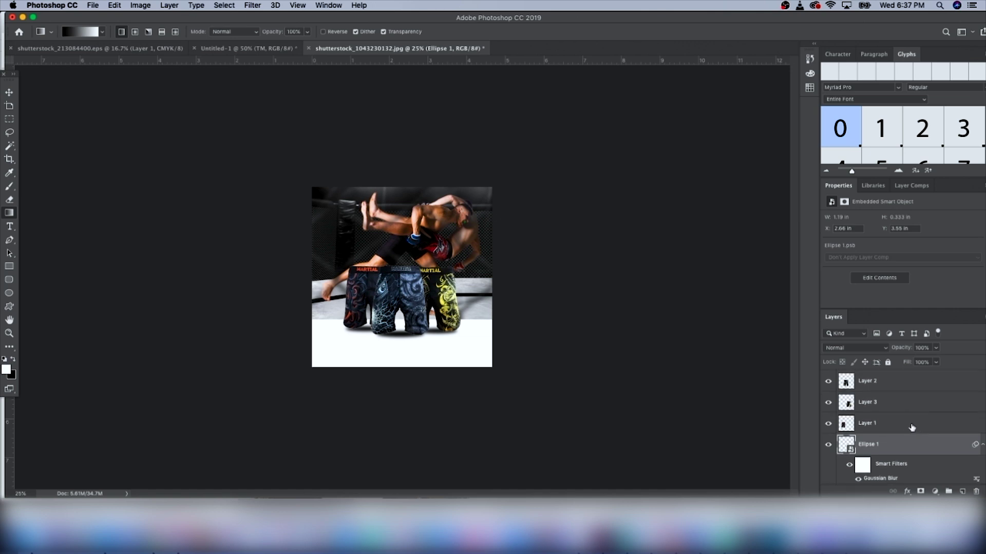
pyautogui.click(909, 428)
pyautogui.keyDown('shift'); pyautogui.click(877, 385); pyautogui.keyUp('shift')
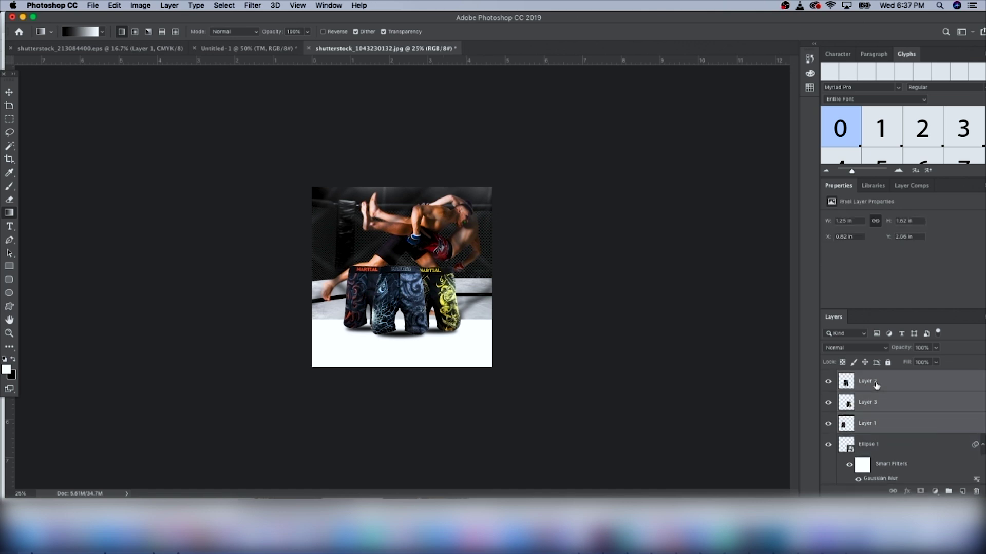
pyautogui.click(9, 92)
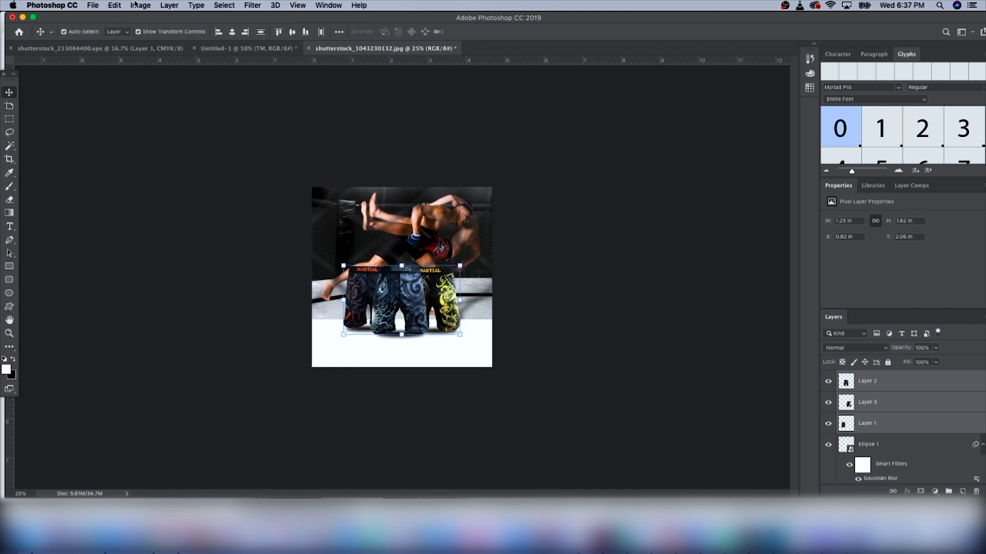
pyautogui.press('super+j')
pyautogui.moveTo(411, 287); pyautogui.dragTo(410, 334)
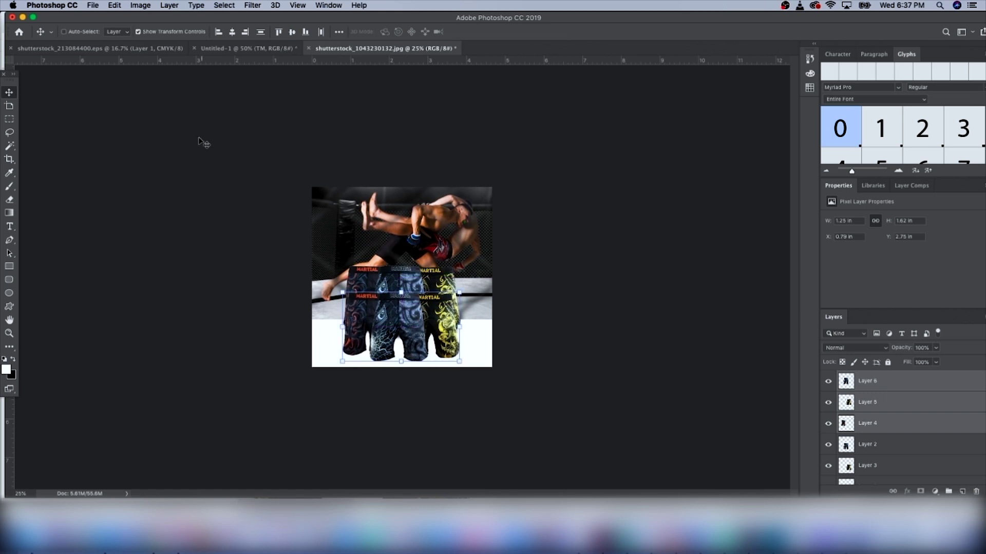
# Flip the three copied shorts vertically and move them directly below the originals as mirrored reflections
pyautogui.click(115, 5)
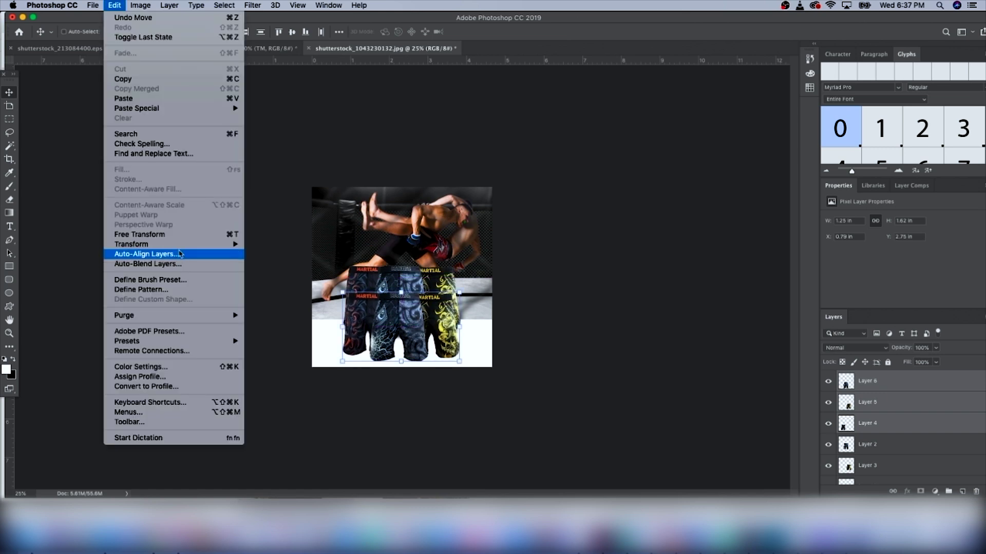
pyautogui.moveTo(186, 245)
pyautogui.click(277, 370)
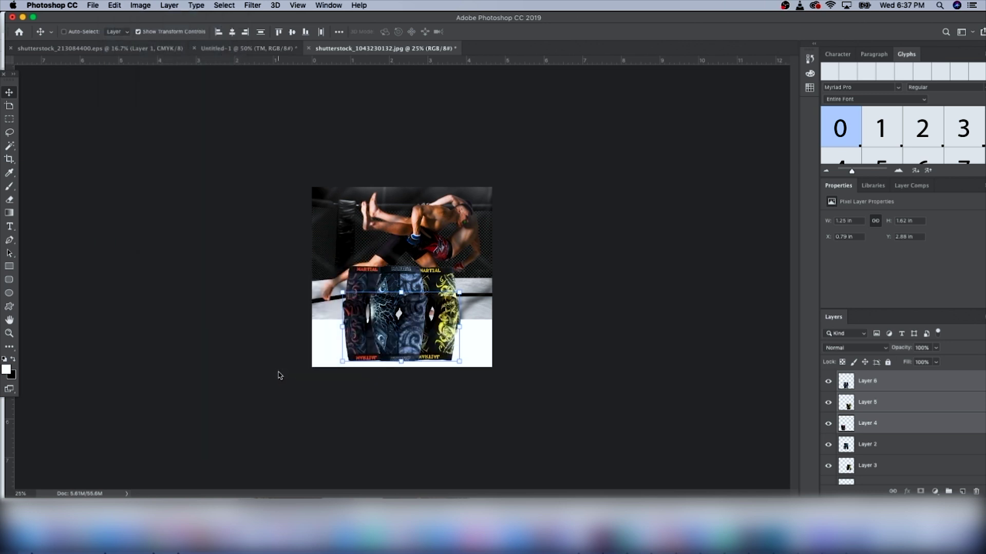
pyautogui.moveTo(415, 322); pyautogui.dragTo(405, 364)
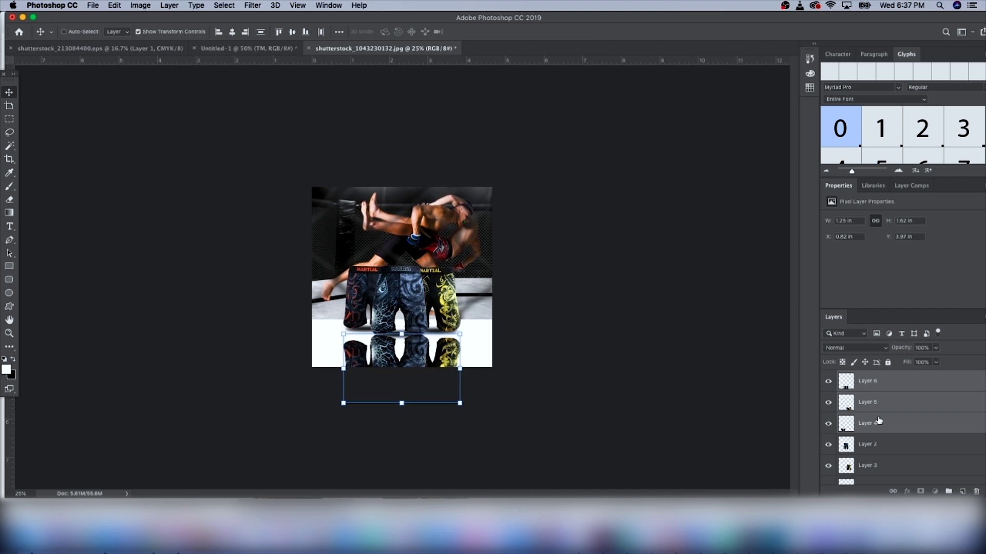
# Move the three reflection layers beneath the shadow layers, then nudge the Layer 5 reflection up toward its shorts
pyautogui.moveTo(877, 405); pyautogui.dragTo(862, 451)
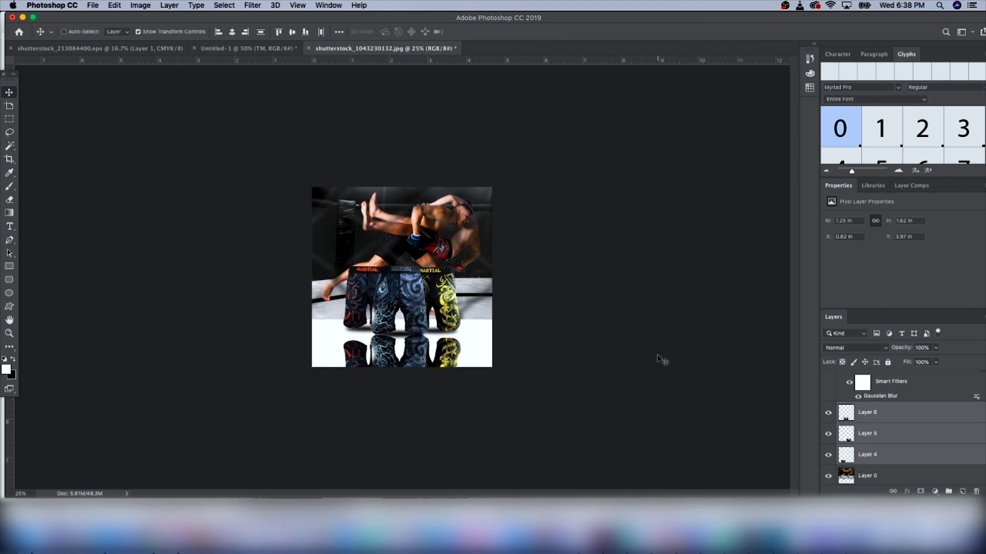
pyautogui.click(870, 437)
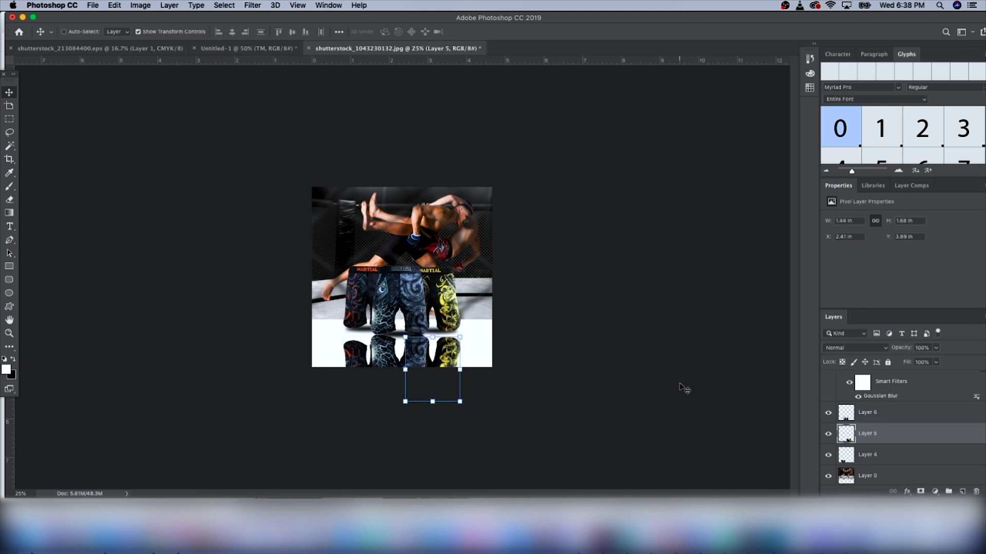
pyautogui.press('Up')
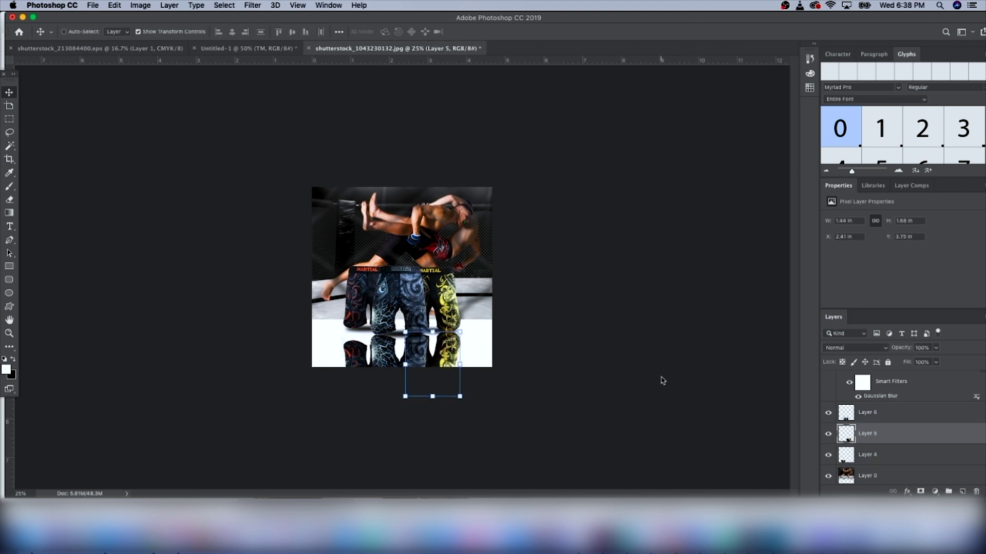
# Nudge the Layer 4 reflection up until it meets the hem of its shorts
pyautogui.click(876, 455)
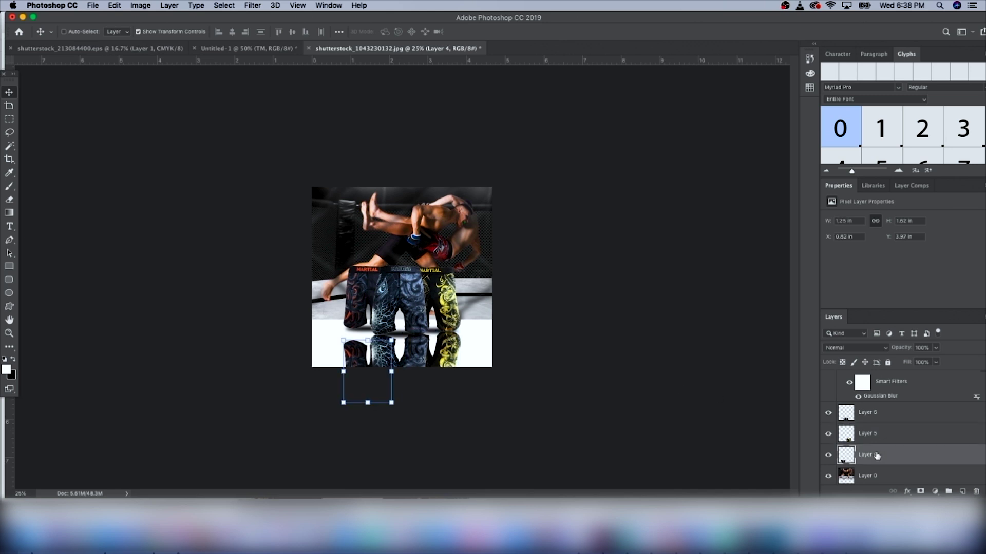
pyautogui.hotkey('shift', 'Up')
pyautogui.hotkey('shift', 'Up')
pyautogui.hotkey('shift', 'Up')
pyautogui.hotkey('shift', 'Up')
pyautogui.hotkey('shift', 'Up')
pyautogui.hotkey('shift', 'Up')
pyautogui.hotkey('shift', 'Up')
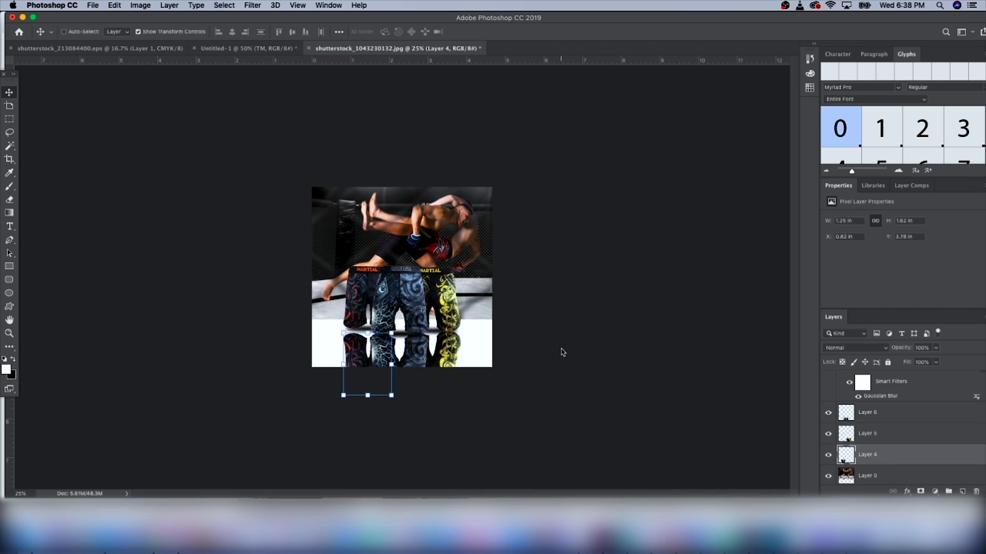
pyautogui.press('Up')
pyautogui.press('Up')
pyautogui.press('Up')
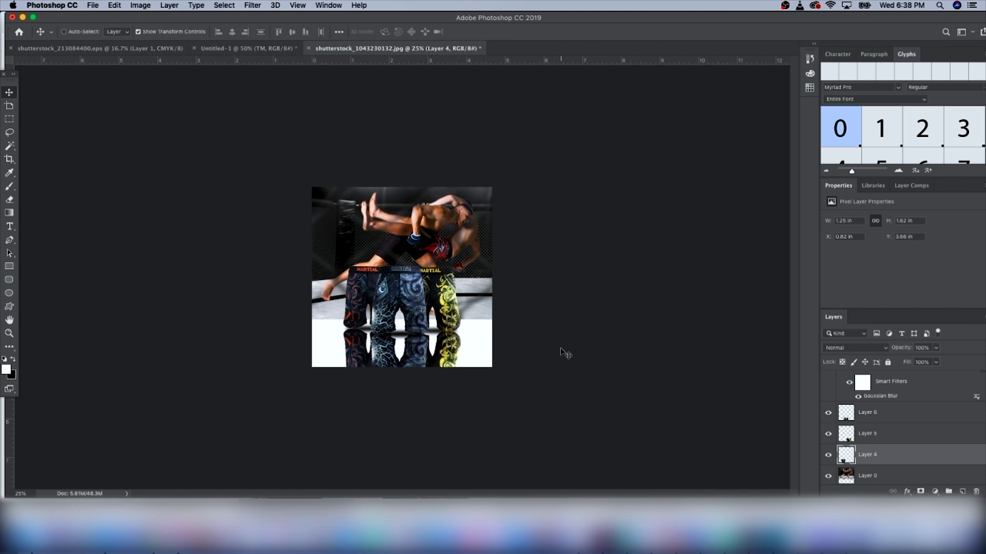
# Merge the reflection layers Layer 4, Layer 5 and Layer 6 into one layer
pyautogui.click(879, 416)
pyautogui.keyDown('shift'); pyautogui.click(881, 457); pyautogui.keyUp('shift')
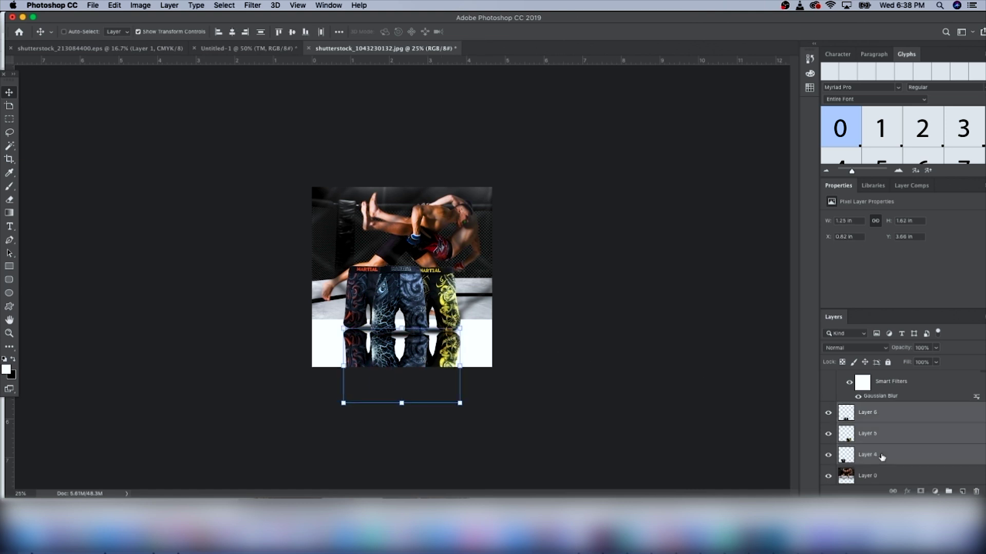
pyautogui.rightClick(885, 433)
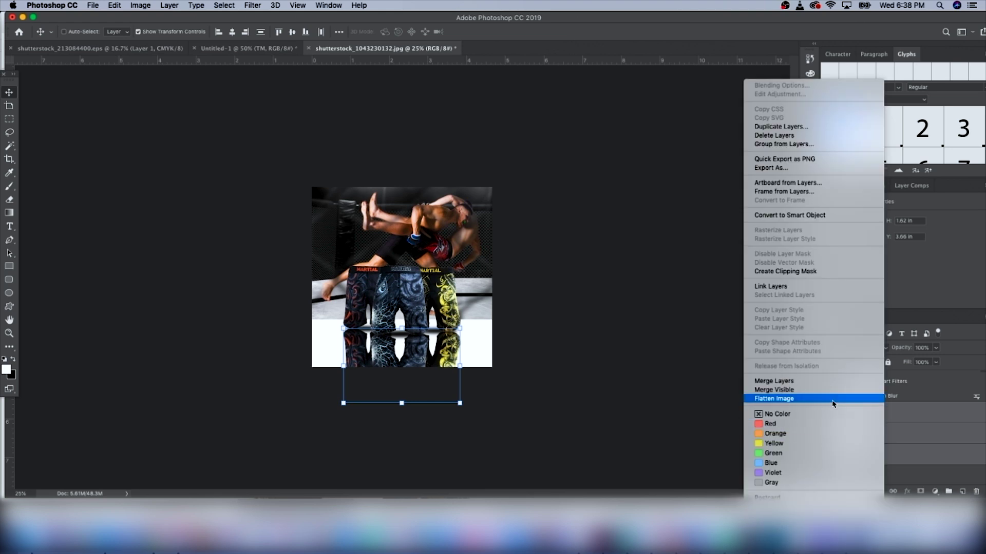
pyautogui.click(809, 386)
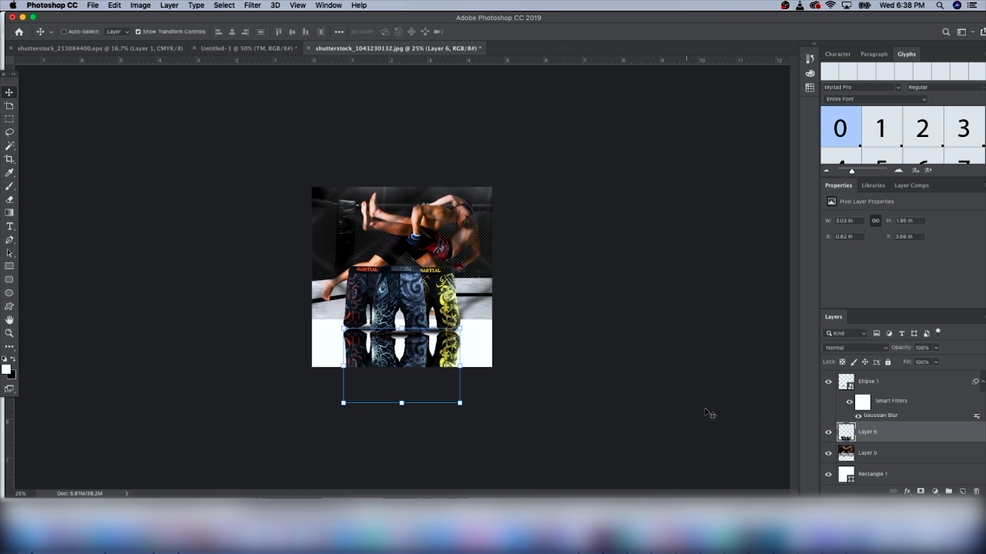
# Add a layer mask to the merged reflections and fade them with a vertical black-to-white gradient running up from the hems
pyautogui.click(921, 492)
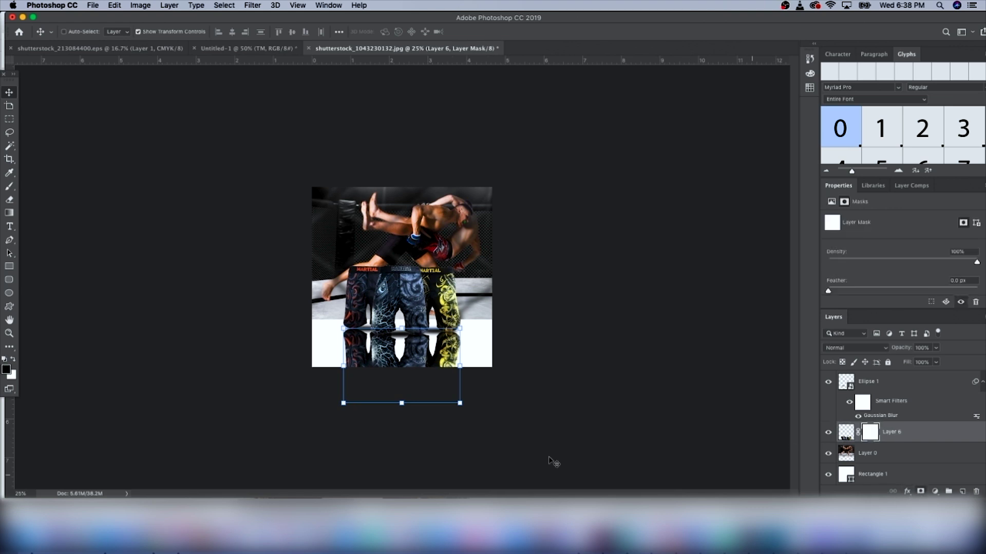
pyautogui.click(9, 213)
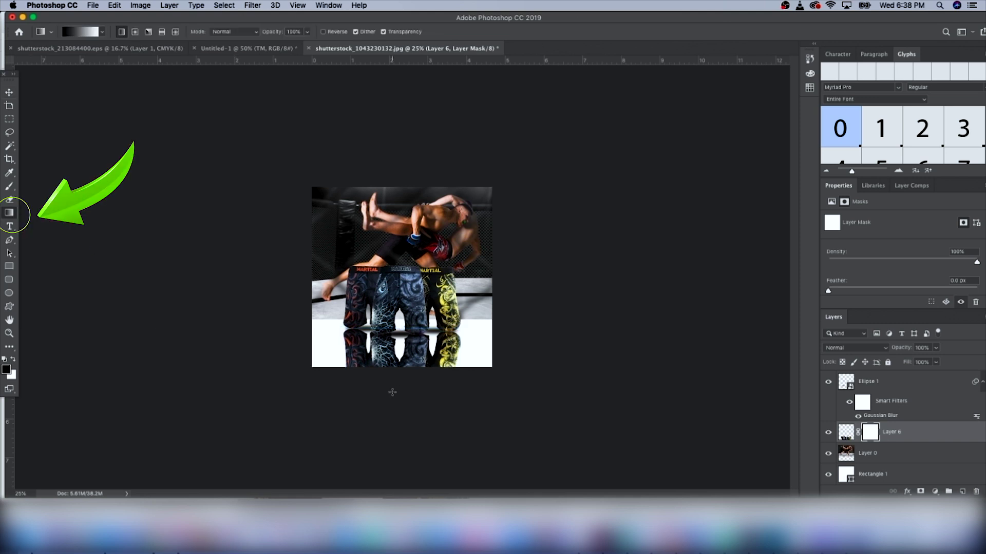
pyautogui.moveTo(400, 331); pyautogui.dragTo(402, 257)
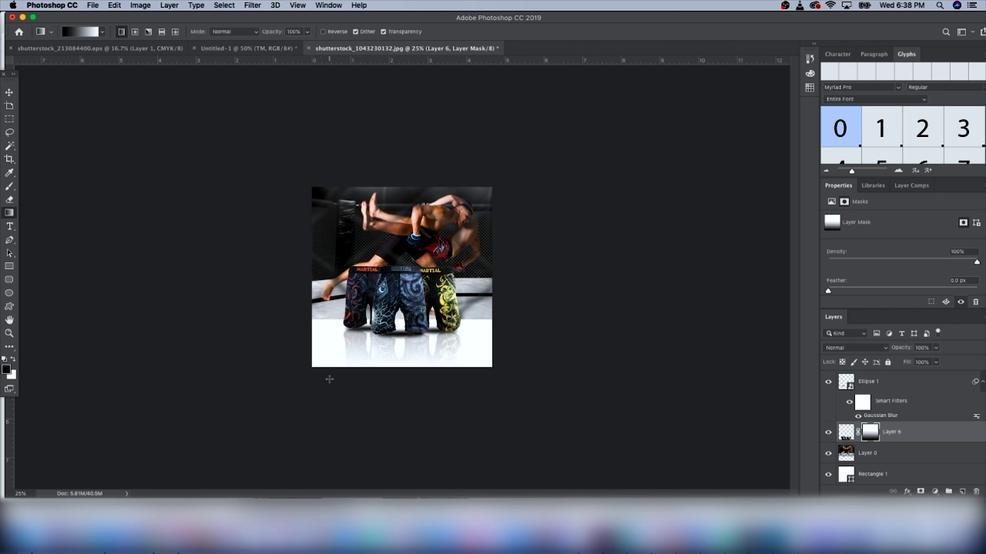
# Add the text "Store launch" in 72 pt Myriad Pro over the white floor
pyautogui.click(10, 227)
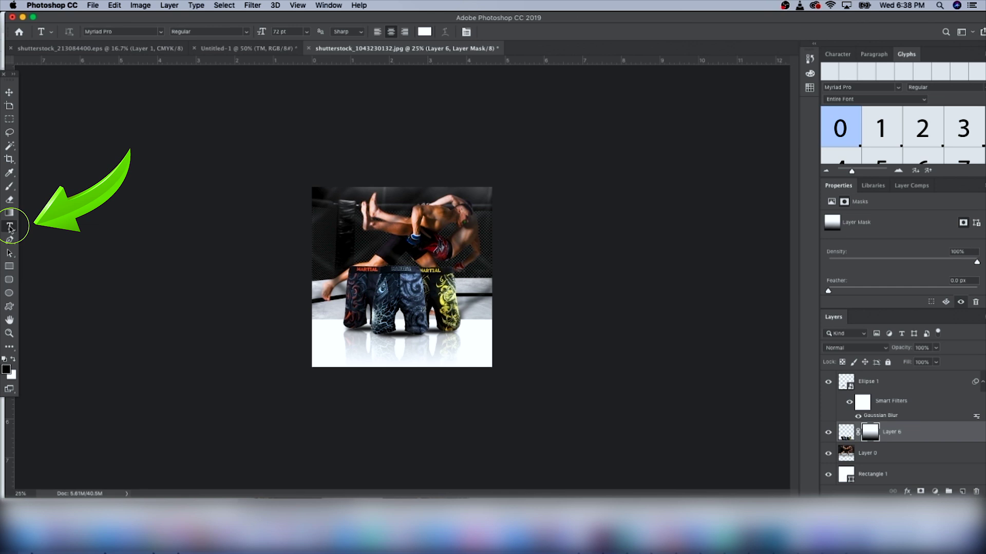
pyautogui.click(342, 350)
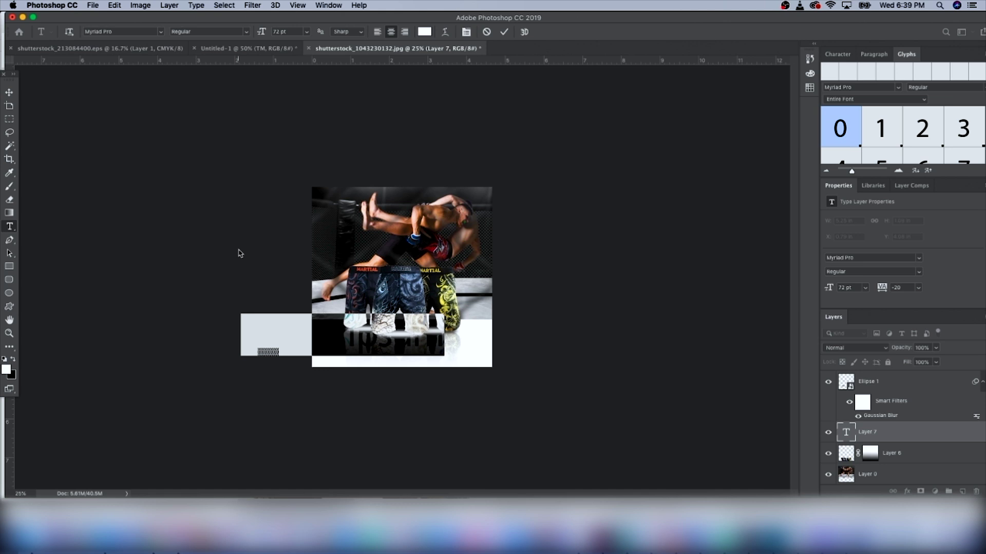
pyautogui.press('BackSpace')
pyautogui.write('Sy')
pyautogui.press('BackSpace')
pyautogui.write('tarting at')
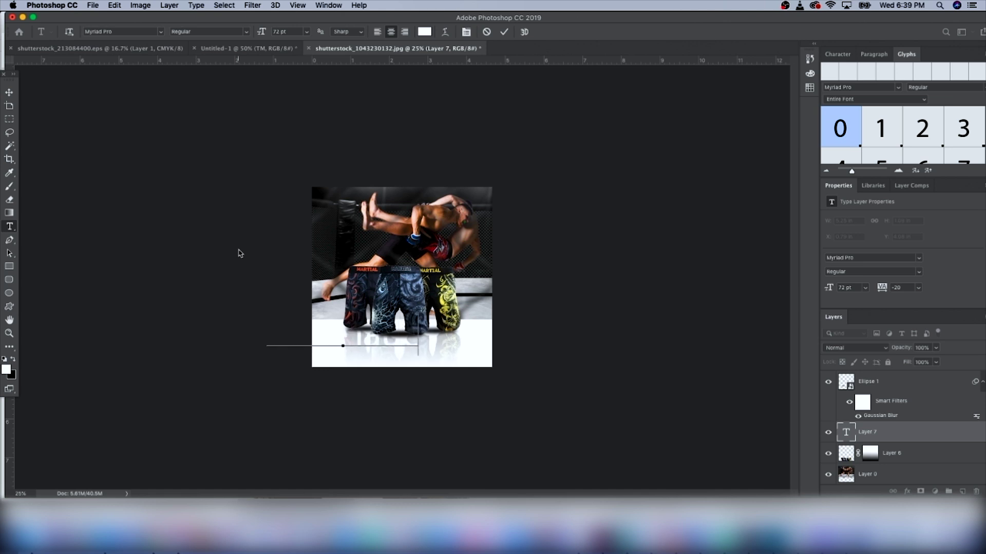
pyautogui.write(' $4')
# Move the "Store launch" text layer to the top of the layer stack and shift the text across the white floor
pyautogui.click(912, 433)
pyautogui.moveTo(931, 434); pyautogui.dragTo(882, 375)
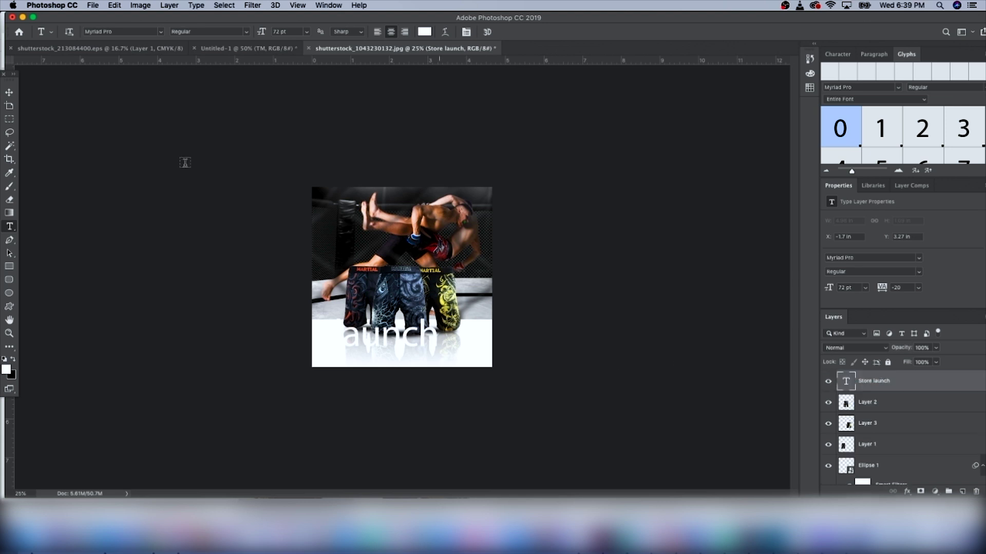
pyautogui.click(8, 91)
pyautogui.moveTo(419, 349); pyautogui.dragTo(474, 351)
pyautogui.press('t')
pyautogui.tripleClick(382, 355)
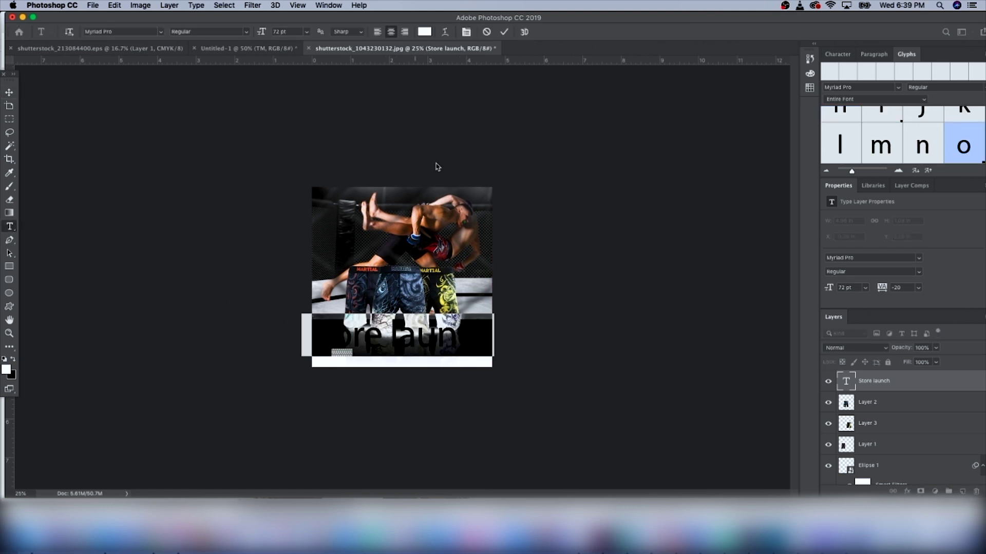
pyautogui.click(424, 32)
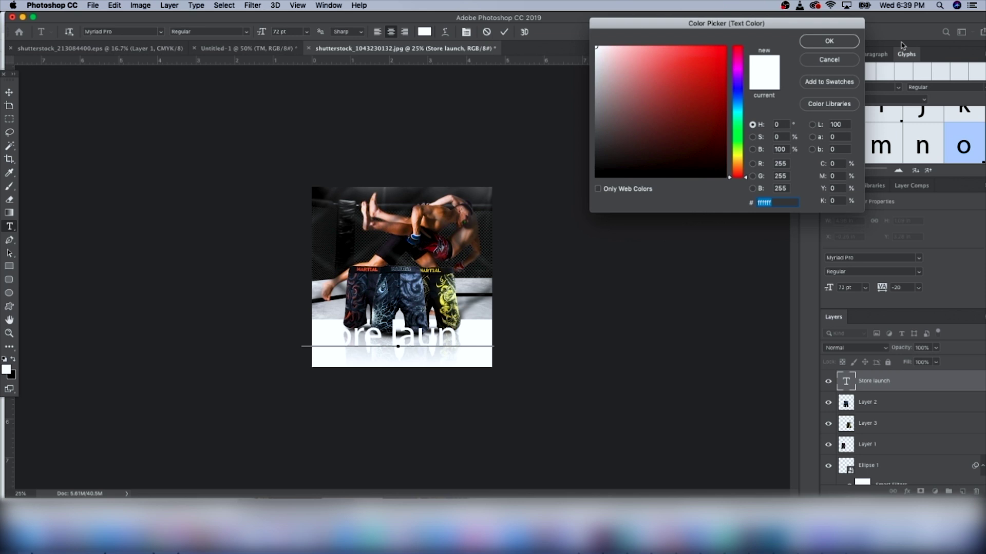
pyautogui.click(852, 60)
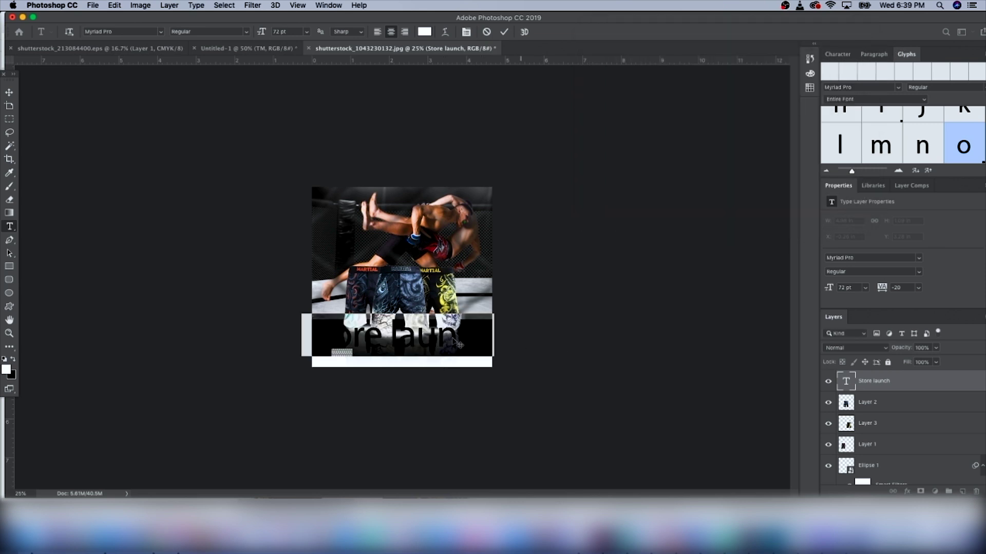
pyautogui.press('super+h')
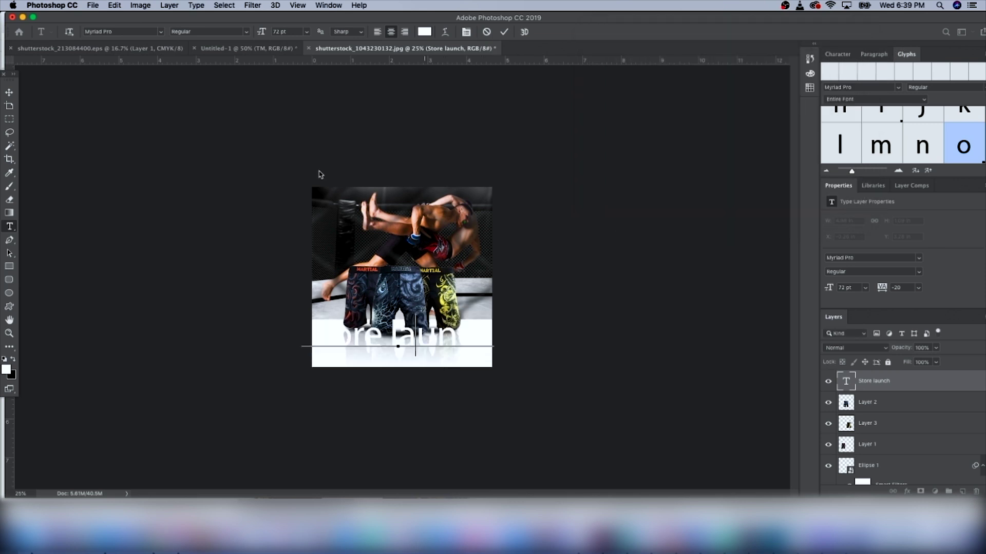
# Sample the fist's red, ed1c24, from the Fight Cartel logo document as the foreground color and return to the fight image
pyautogui.click(218, 48)
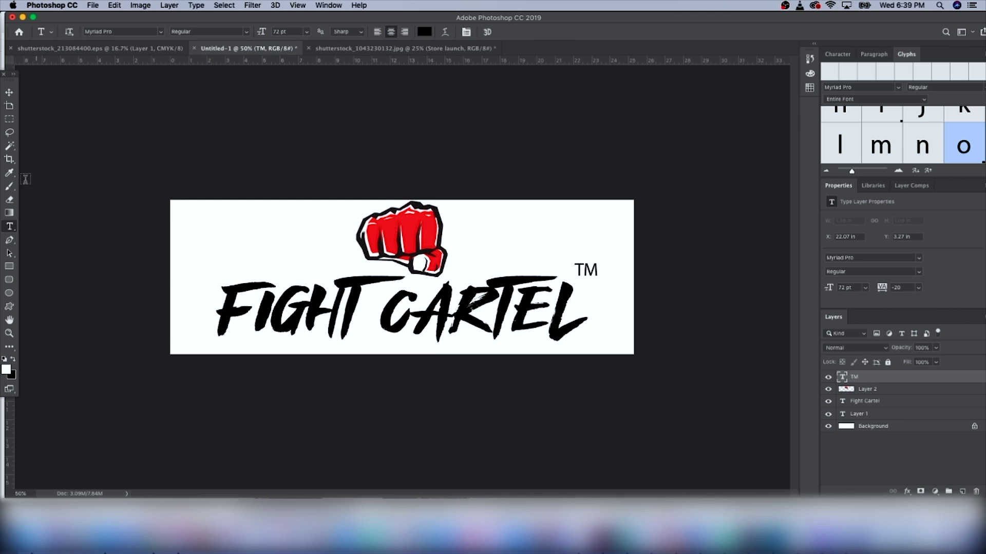
pyautogui.click(10, 174)
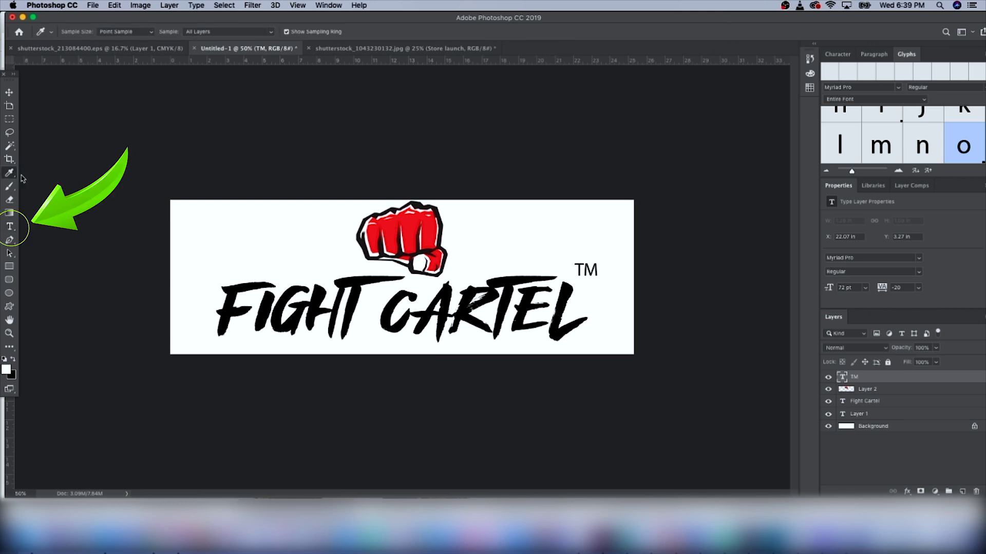
pyautogui.click(411, 224)
pyautogui.click(8, 371)
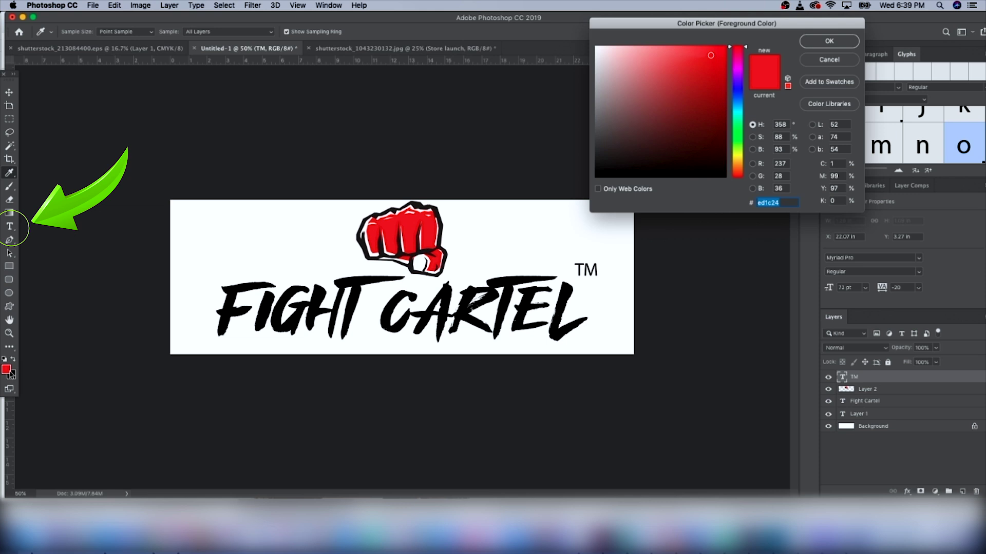
pyautogui.click(824, 41)
pyautogui.click(439, 50)
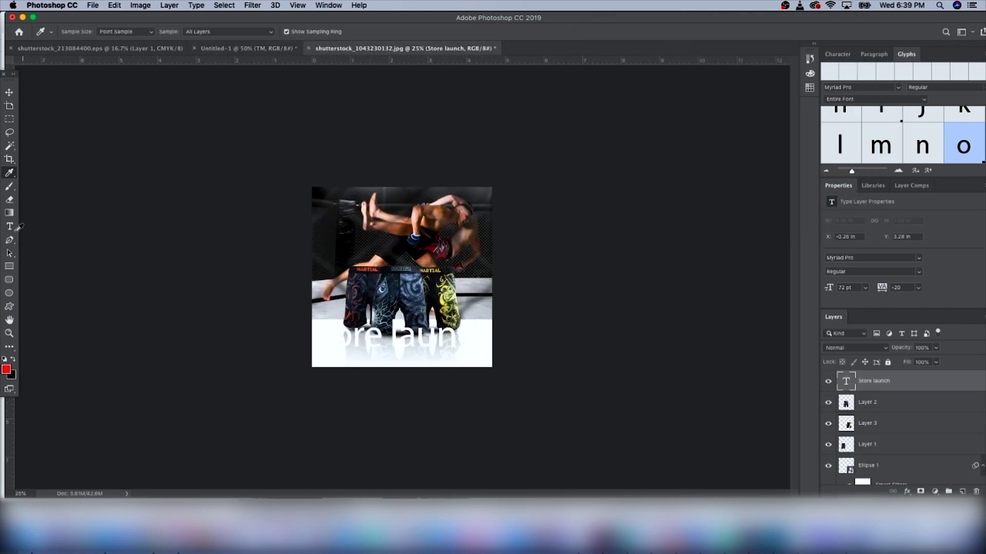
# Color the "Store launch" text ed1c24 and scale it down to about 66% so it fits on the white floor
pyautogui.click(9, 226)
pyautogui.tripleClick(364, 347)
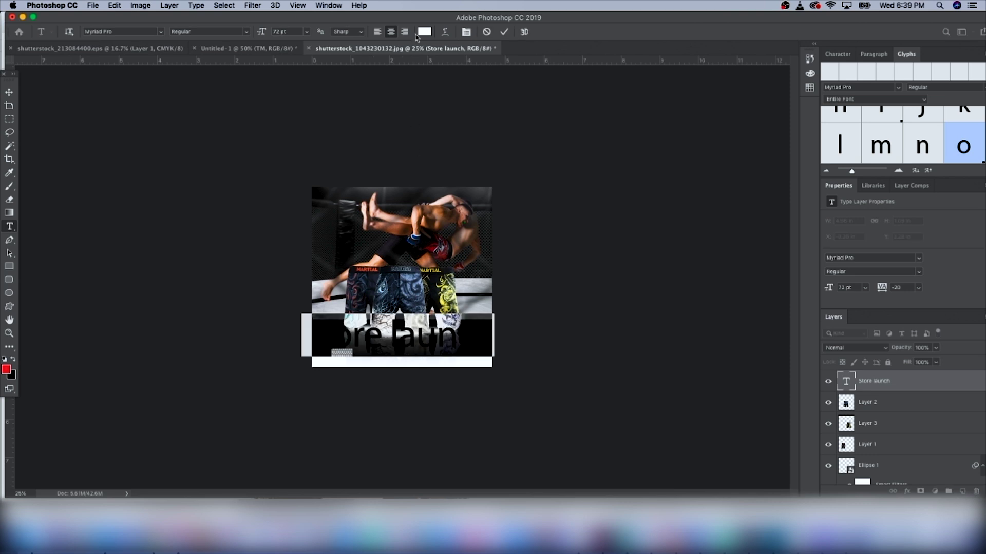
pyautogui.click(424, 32)
pyautogui.write('ed1c24')
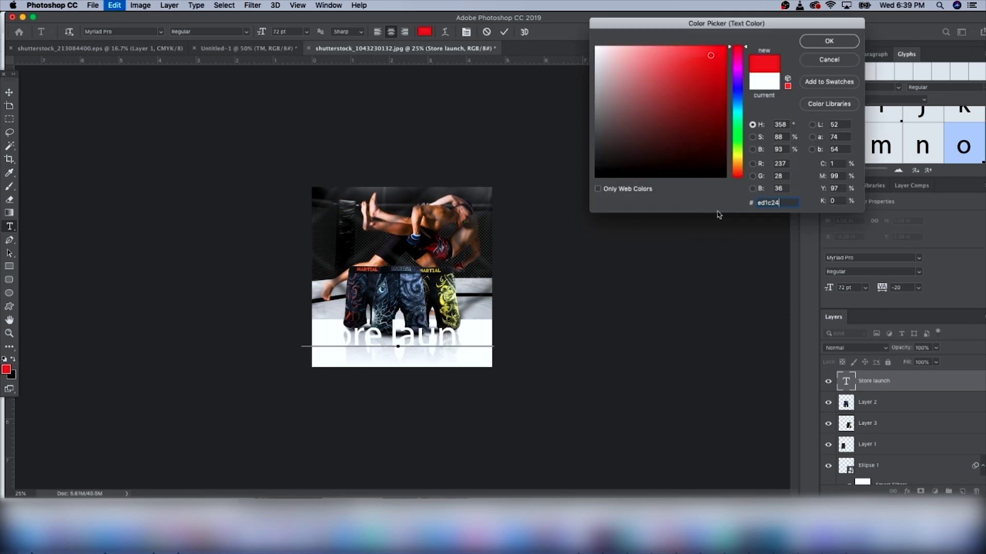
pyautogui.click(813, 45)
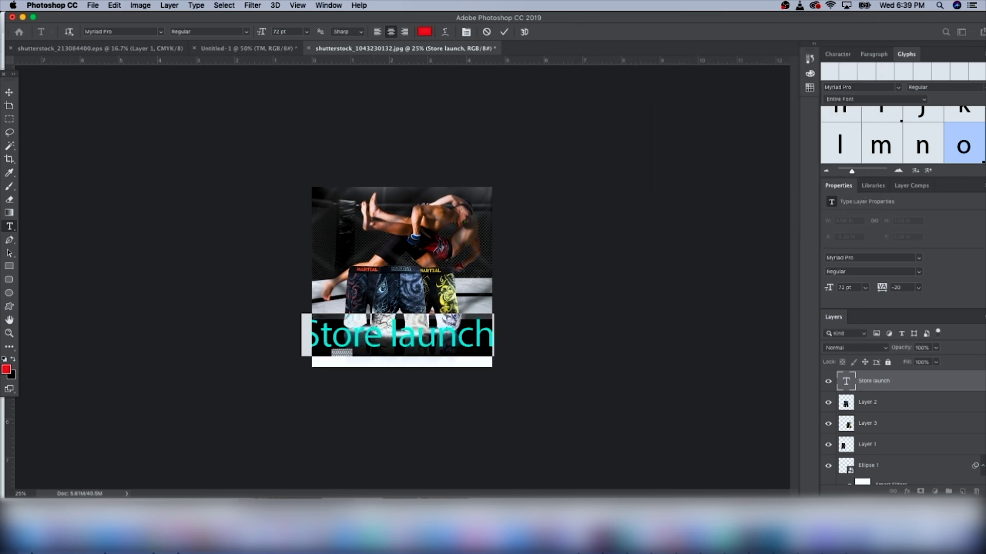
pyautogui.click(8, 92)
pyautogui.moveTo(494, 315); pyautogui.dragTo(442, 355)
# Change the font of the "Store launch" text to Royal Fighter
pyautogui.click(10, 226)
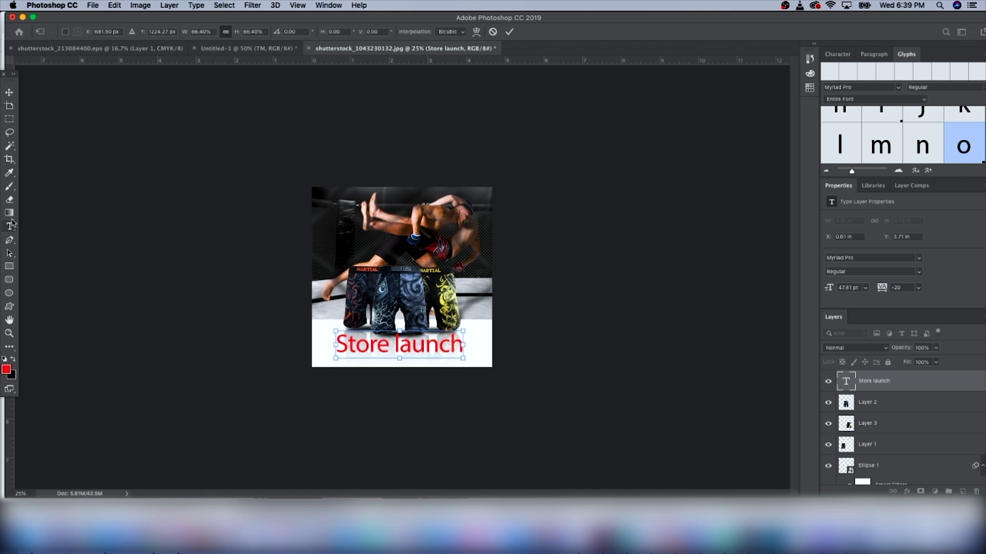
pyautogui.doubleClick(407, 350)
pyautogui.press('super+a')
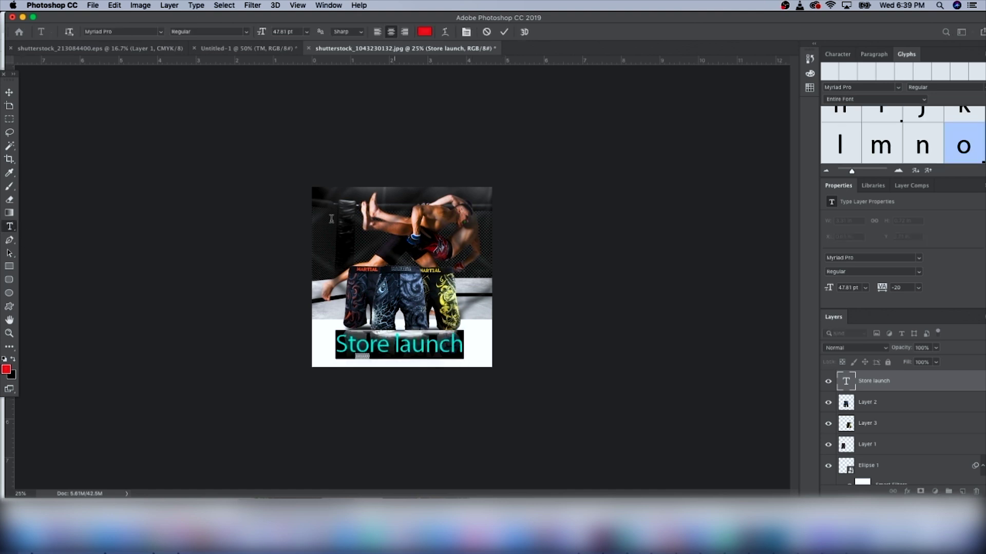
pyautogui.click(159, 31)
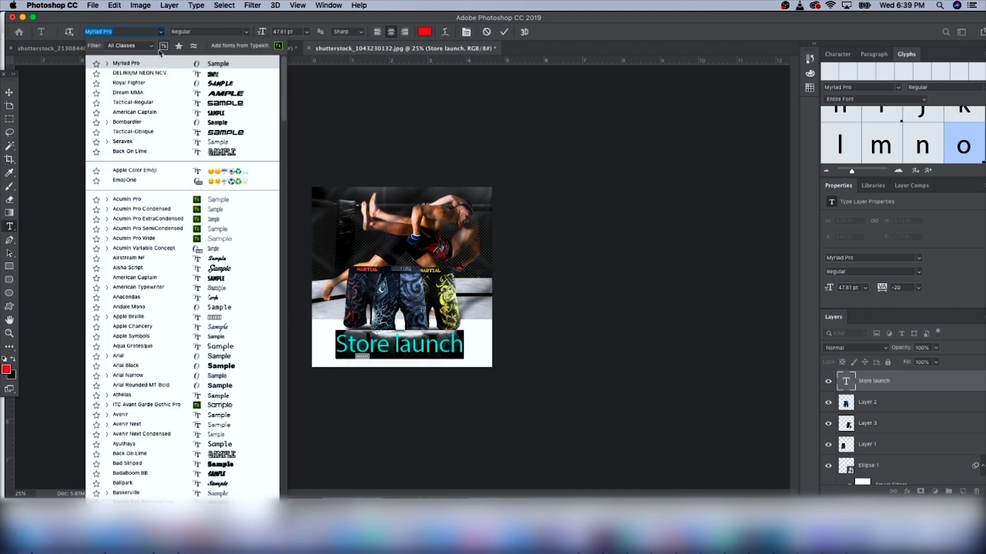
pyautogui.click(155, 84)
pyautogui.click(655, 242)
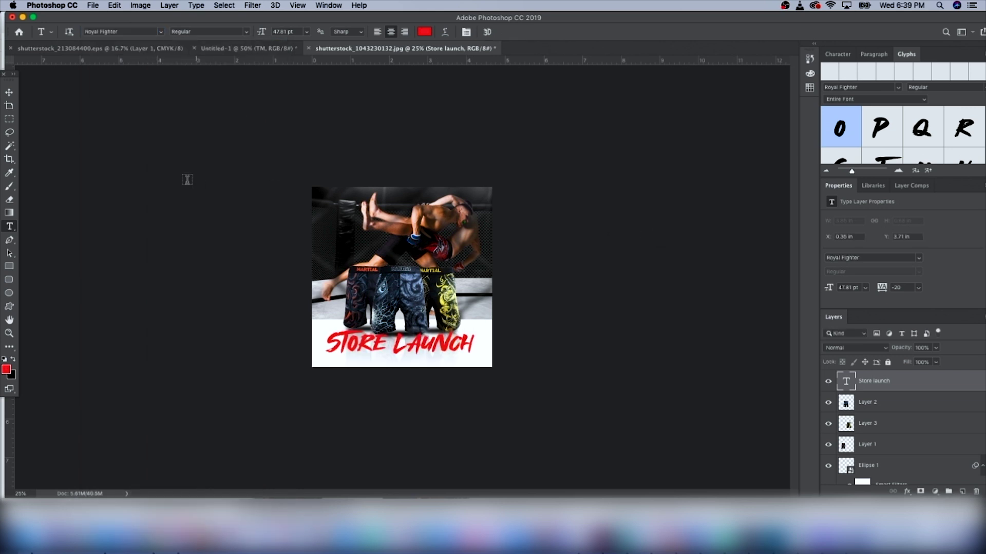
# Reduce the "Store launch" text to about 41 pt and center it below the shorts
pyautogui.click(15, 89)
pyautogui.moveTo(476, 332); pyautogui.dragTo(454, 335)
pyautogui.moveTo(421, 345); pyautogui.dragTo(435, 349)
pyautogui.press('Return')
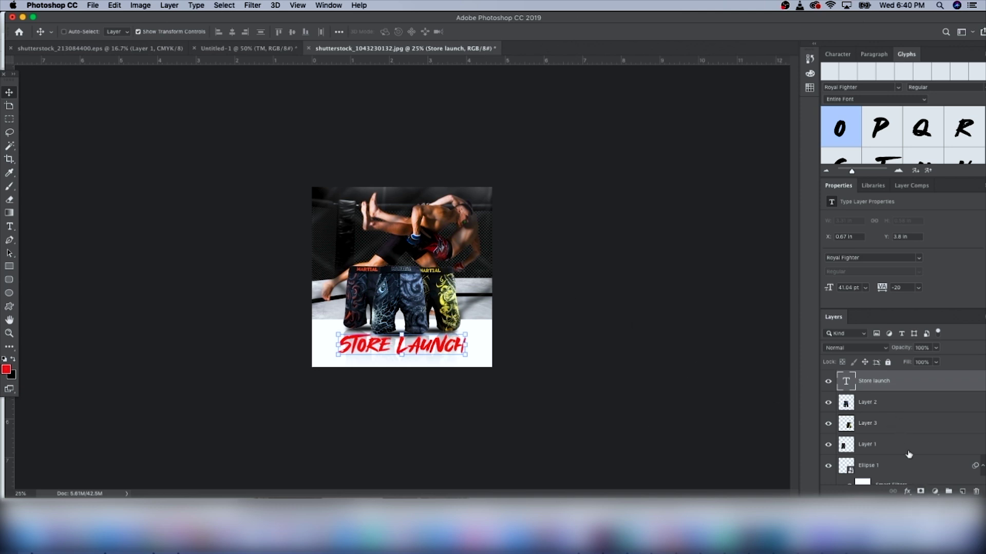
# Add an Outer Glow to the "Store launch" text with color 010101, 64% spread and 9 px size
pyautogui.click(905, 492)
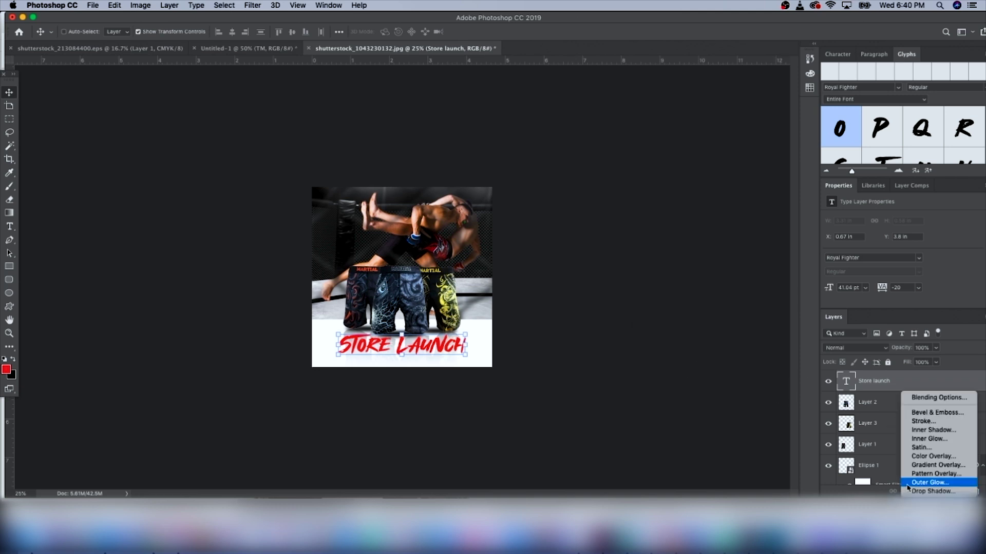
pyautogui.click(908, 484)
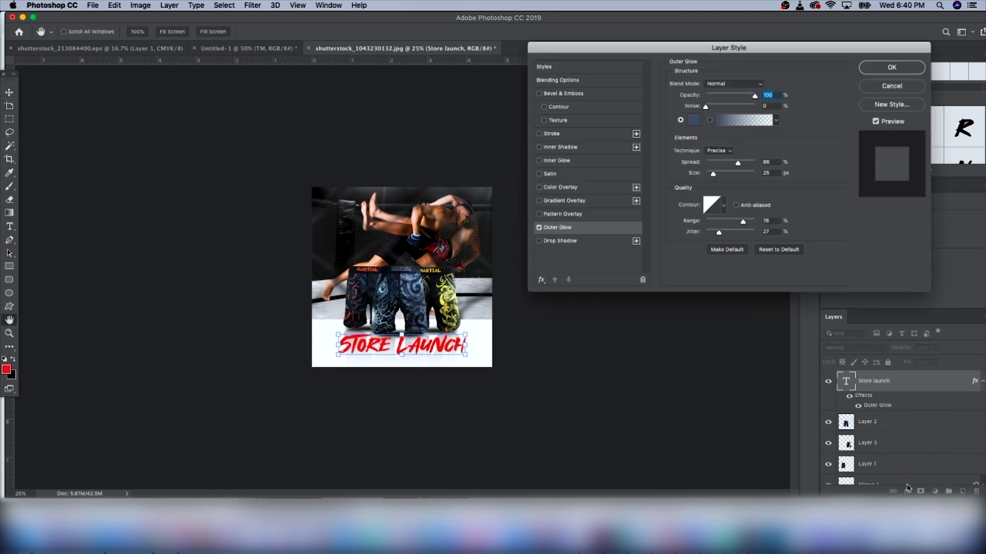
pyautogui.click(695, 121)
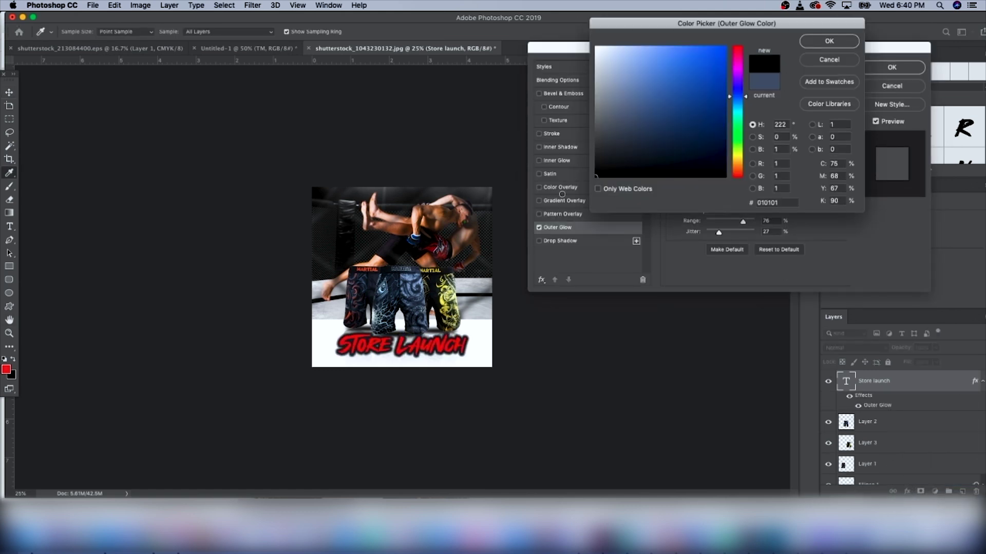
pyautogui.click(829, 41)
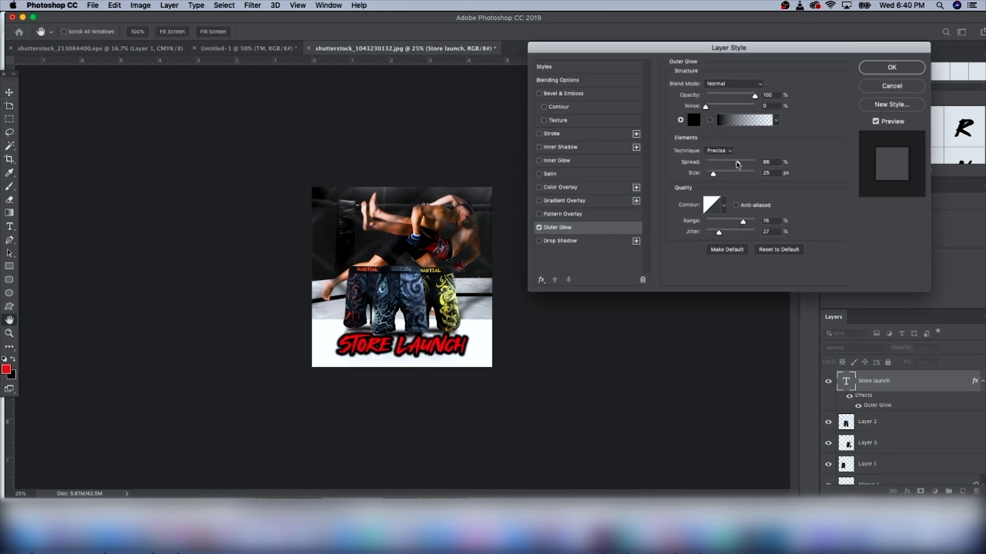
pyautogui.moveTo(738, 164); pyautogui.dragTo(710, 176)
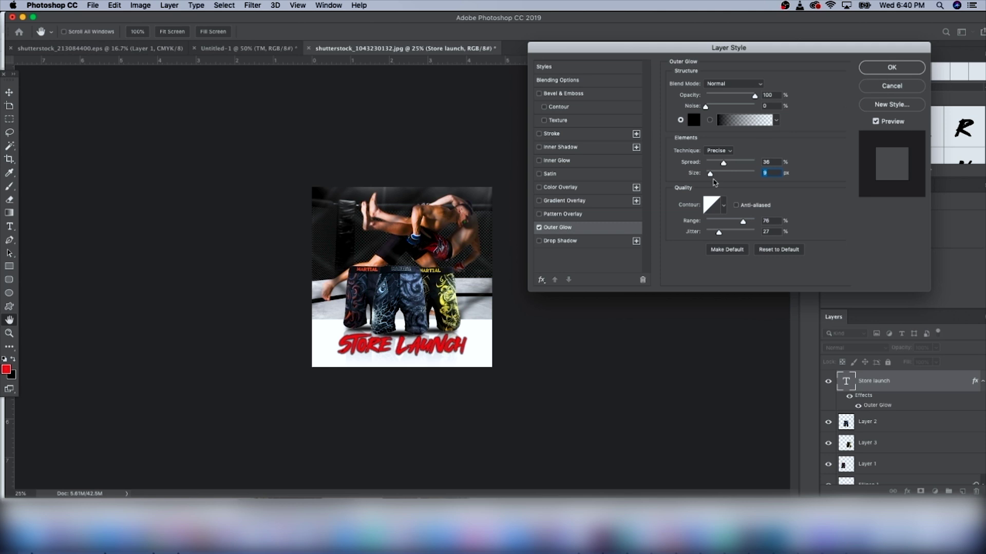
pyautogui.moveTo(729, 165); pyautogui.dragTo(738, 164)
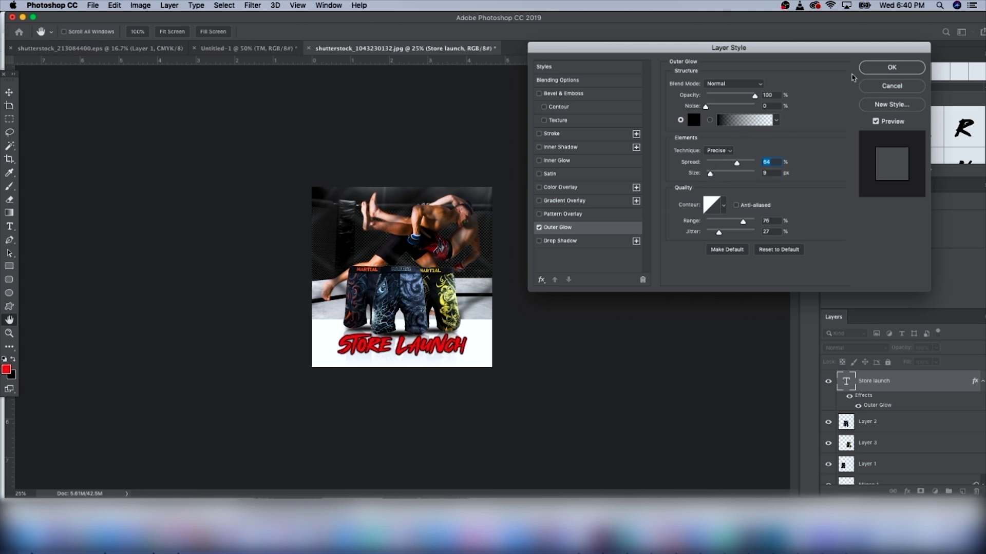
pyautogui.click(881, 68)
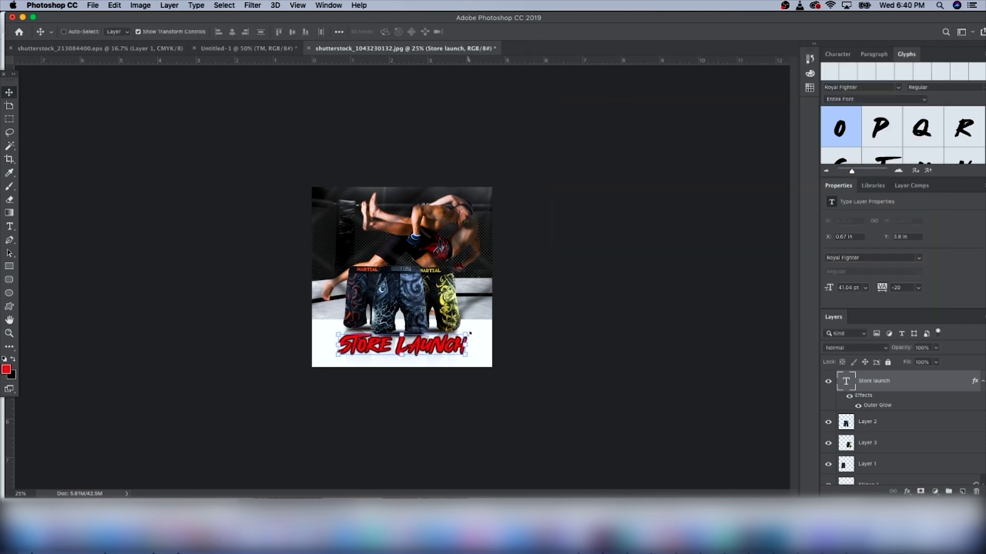
# Scale the "Store launch" text down to about 35.6 pt, keeping it centered below the shorts
pyautogui.press('super+t')
pyautogui.moveTo(462, 333); pyautogui.dragTo(435, 348)
pyautogui.press('Return')
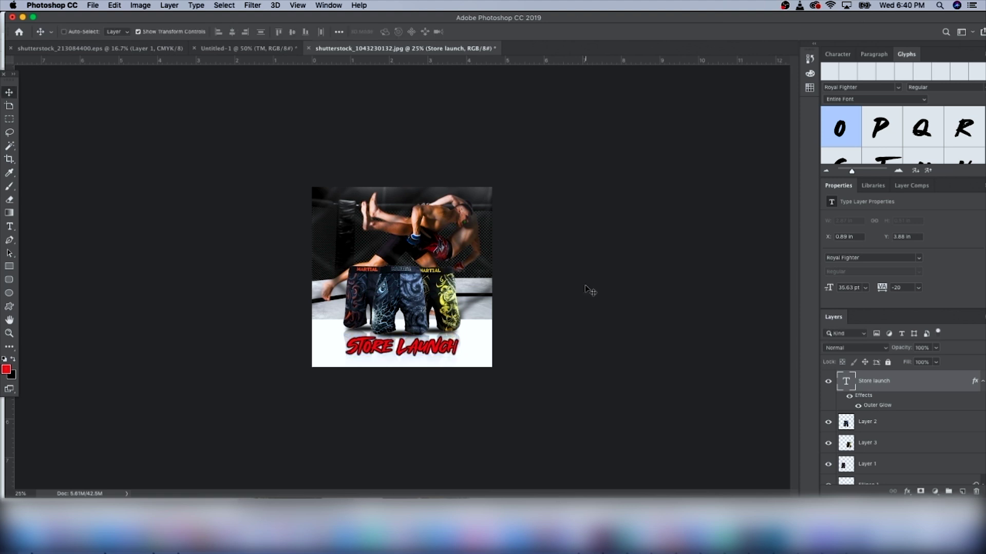
# Add a new text layer reading "50% OFF" in the DELIRIUM NEON NCV font over the shorts
pyautogui.click(9, 227)
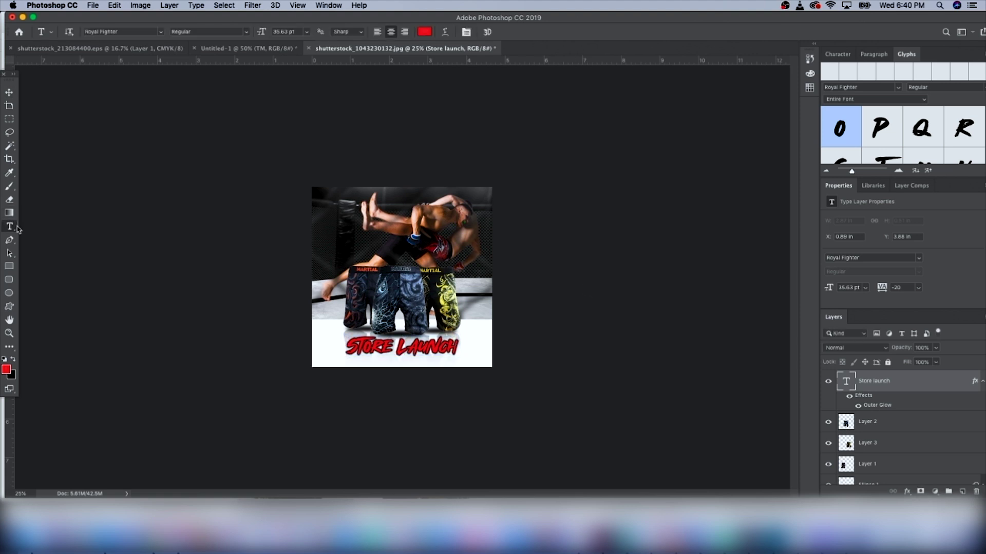
pyautogui.click(380, 288)
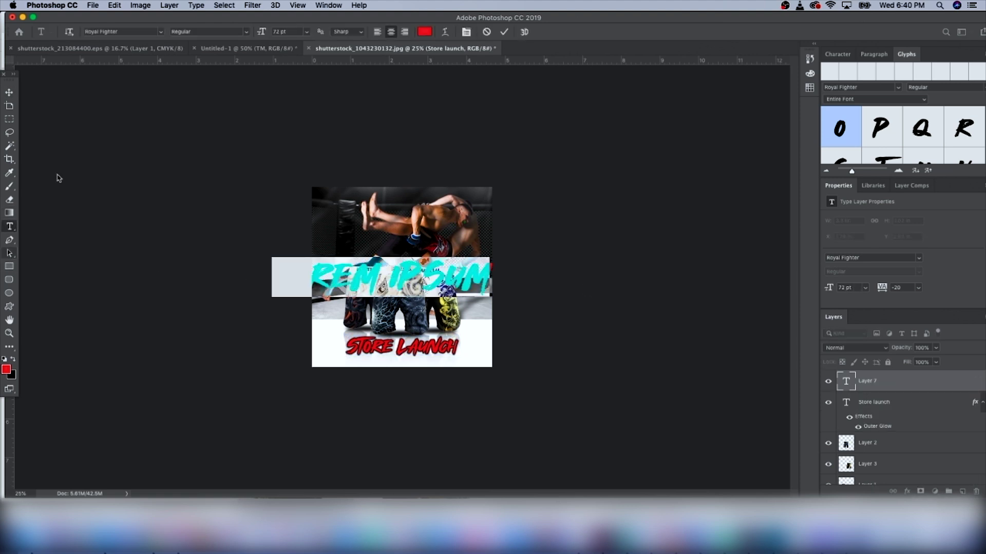
pyautogui.click(160, 32)
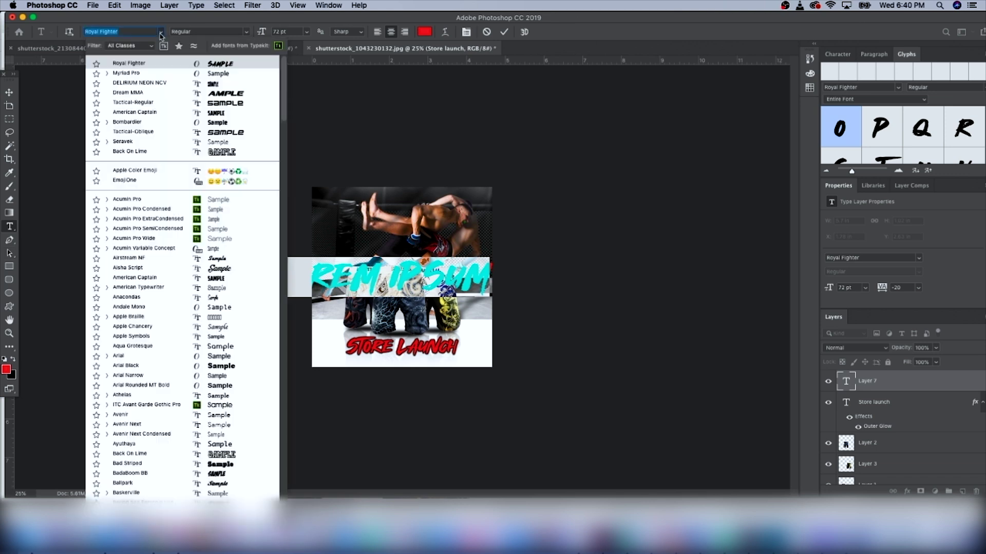
pyautogui.click(159, 83)
pyautogui.write('50% OFF')
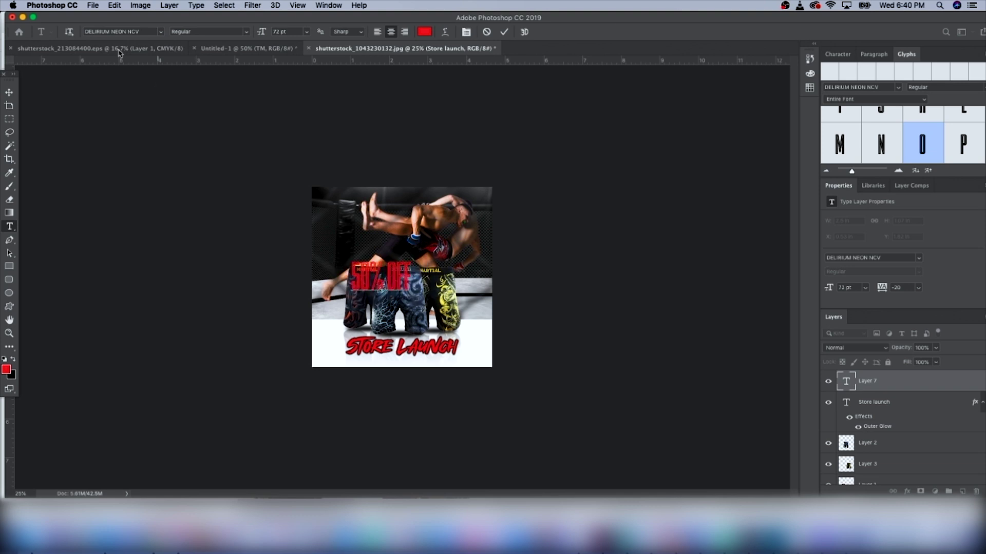
pyautogui.click(9, 93)
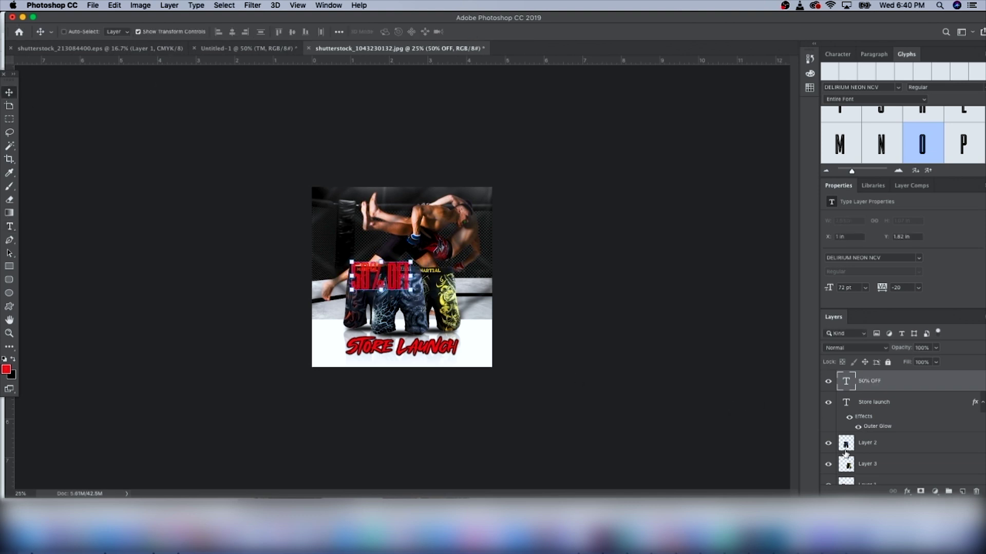
# Apply a black Outer Glow with 64% spread and 9 px size to the "50% OFF" text
pyautogui.click(906, 491)
pyautogui.click(893, 484)
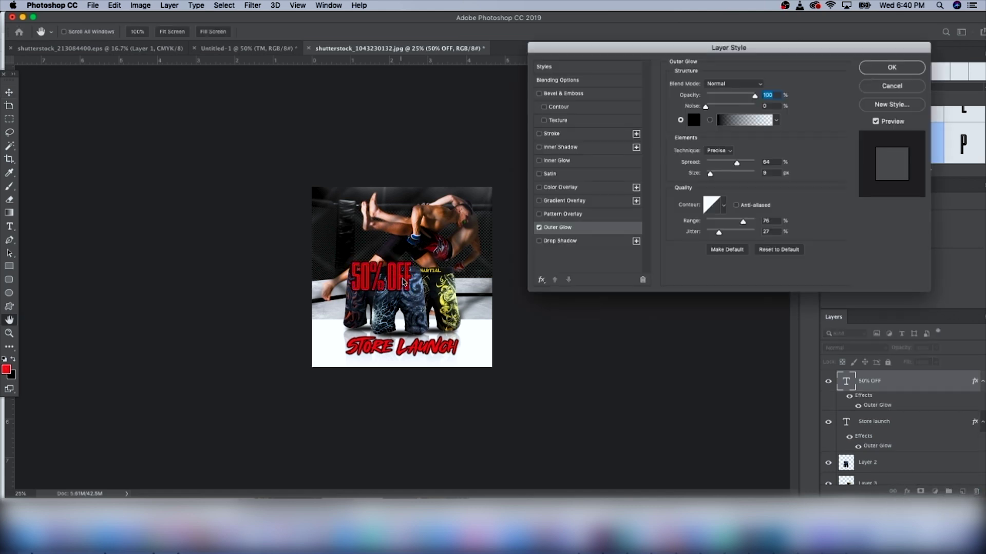
pyautogui.click(911, 66)
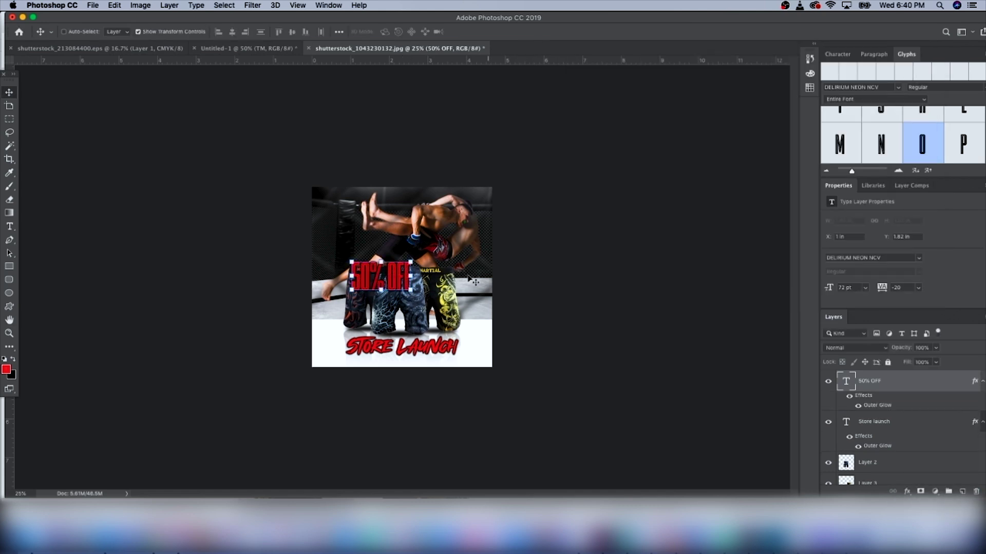
# Scale the "50% OFF" text to about 53% and place it under the right end of "Store launch"
pyautogui.press('super+t')
pyautogui.moveTo(411, 262); pyautogui.dragTo(443, 360)
pyautogui.moveTo(440, 358); pyautogui.dragTo(442, 354)
pyautogui.press('Down')
pyautogui.press('Down')
pyautogui.press('Down')
pyautogui.press('Down')
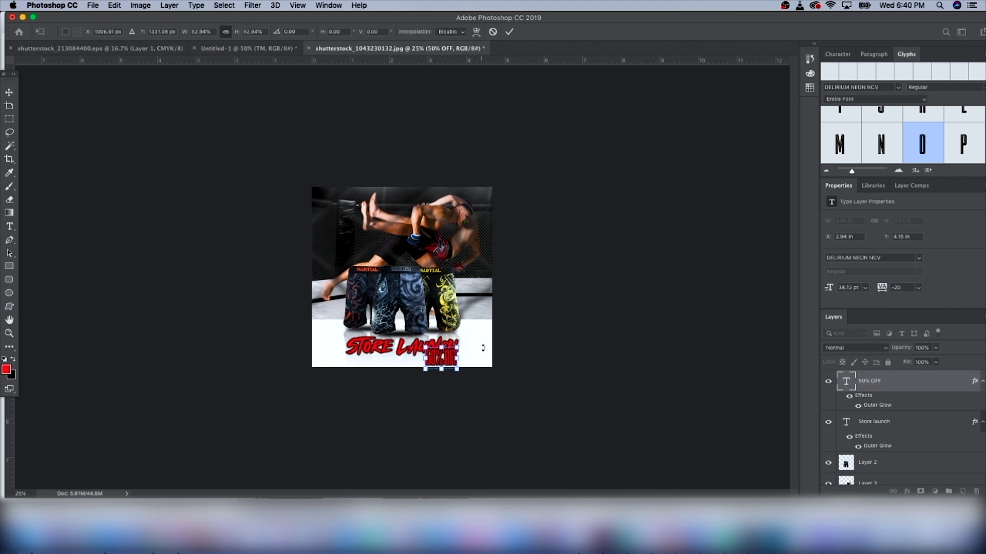
# Nudge the "Store launch" text up and slightly right so it sits clear above "50% OFF"
pyautogui.click(877, 423)
pyautogui.hotkey('shift', 'Up')
pyautogui.hotkey('shift', 'Up')
pyautogui.hotkey('shift', 'Up')
pyautogui.hotkey('shift', 'Up')
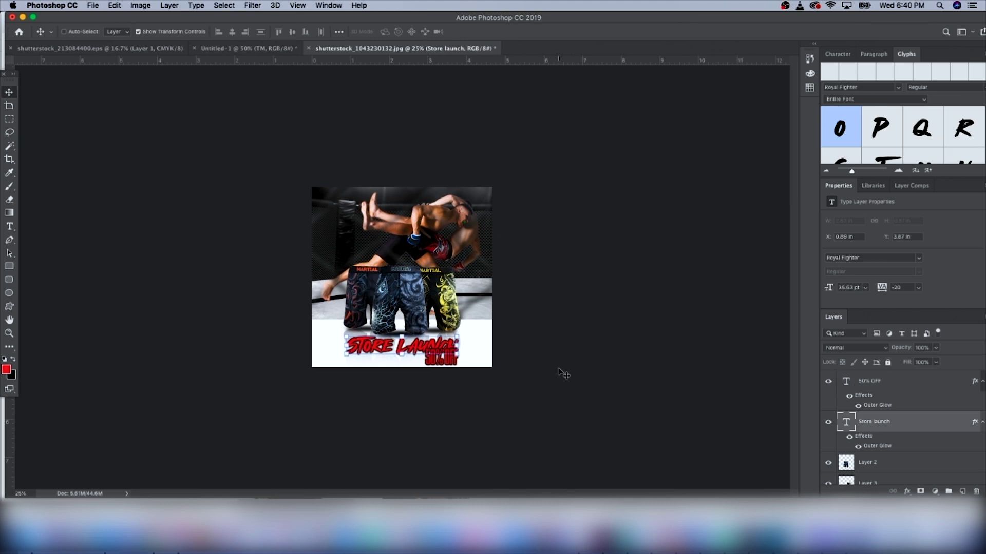
pyautogui.hotkey('shift', 'Up')
pyautogui.hotkey('shift', 'Up')
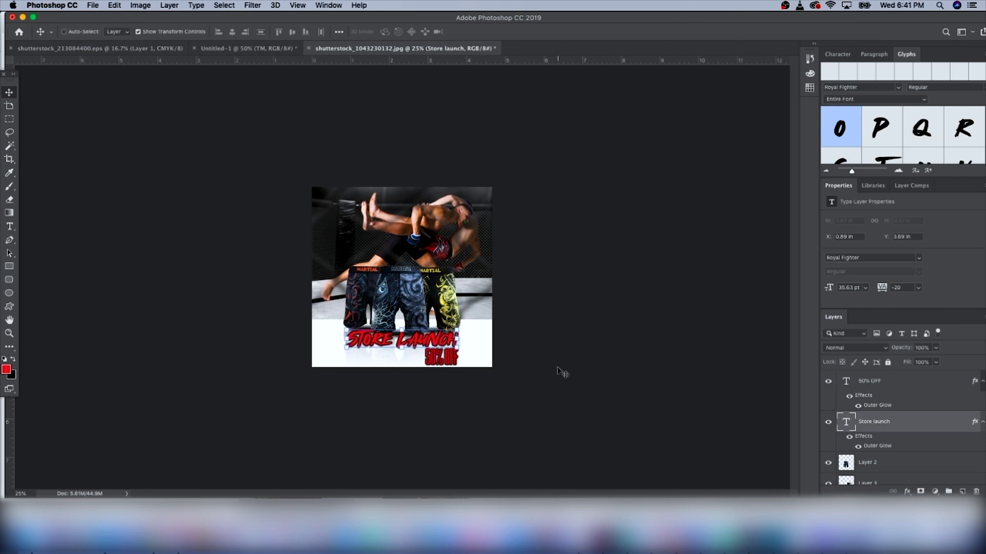
pyautogui.press('Right')
pyautogui.press('Right')
pyautogui.press('Right')
pyautogui.press('Right')
pyautogui.press('Right')
pyautogui.press('Right')
pyautogui.press('Up')
pyautogui.press('Up')
pyautogui.press('Up')
# Move the shorts together with their shadow and reflection layers, Layer 2 through Layer 6, up clear of the "Store launch" text
pyautogui.scroll(-2, 864, 452)
pyautogui.click(867, 415)
pyautogui.scroll(-3, 871, 441)
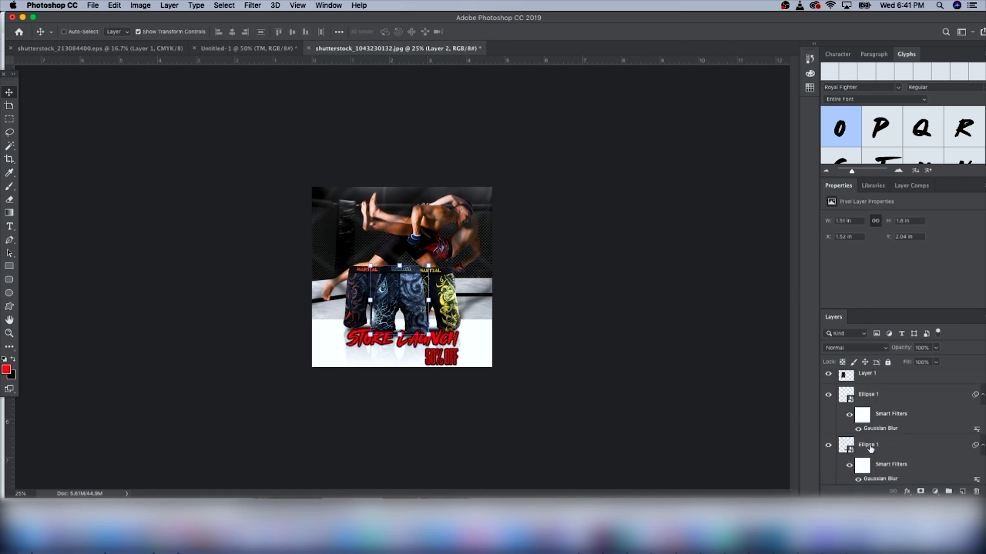
pyautogui.keyDown('shift'); pyautogui.click(896, 436); pyautogui.keyUp('shift')
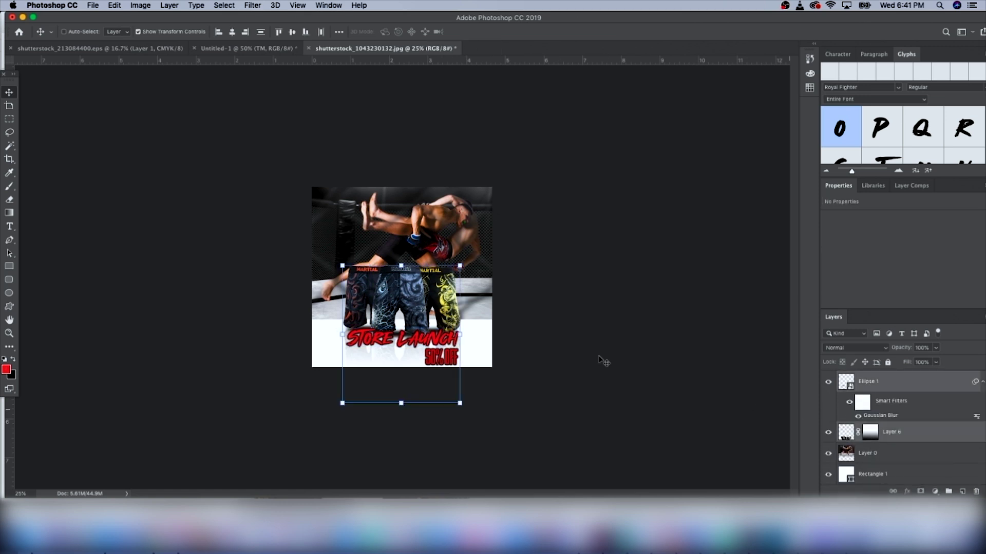
pyautogui.hotkey('shift', 'Up')
pyautogui.hotkey('shift', 'Up')
pyautogui.hotkey('shift', 'Up')
pyautogui.hotkey('shift', 'Up')
pyautogui.hotkey('shift', 'Up')
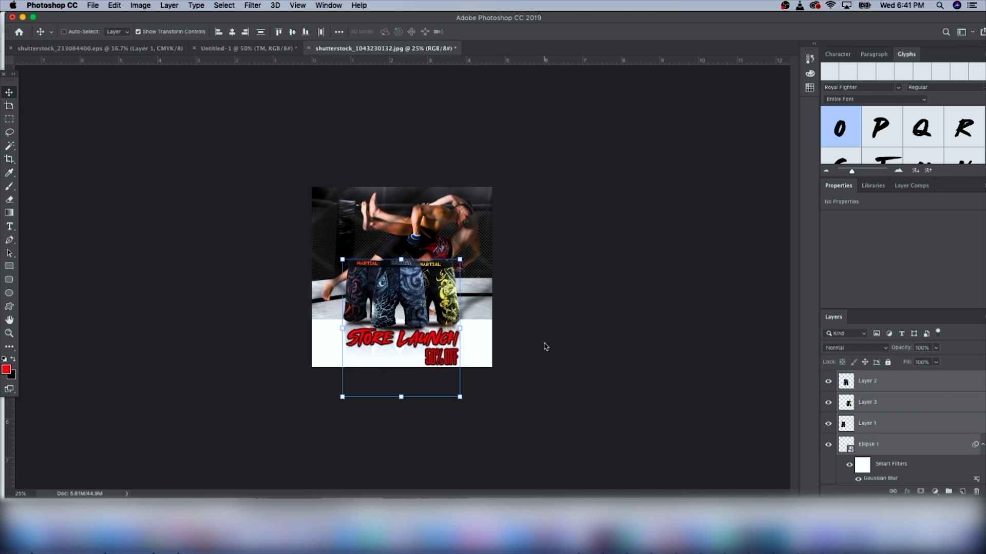
pyautogui.press('super+h')
pyautogui.press('super+h')
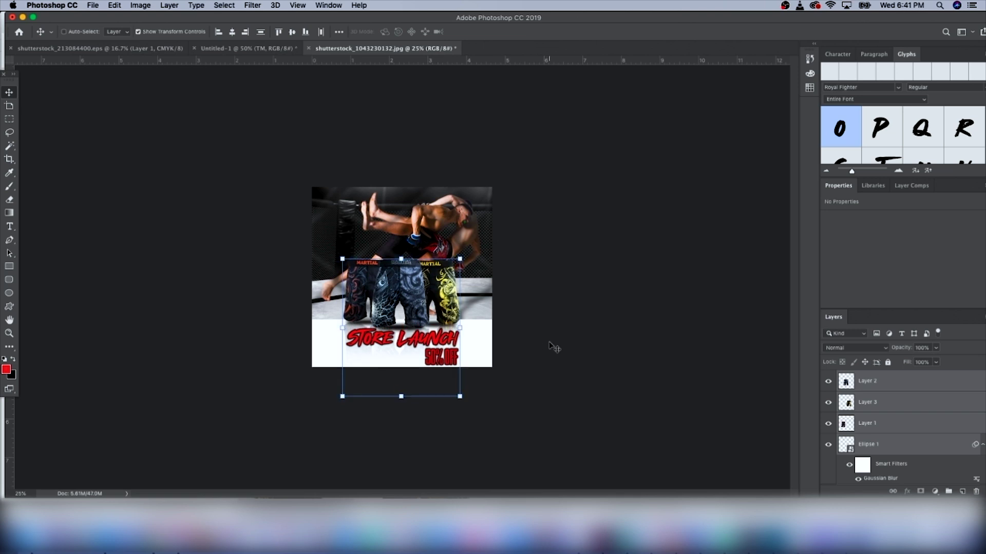
pyautogui.hotkey('shift', 'Up')
pyautogui.press('super+h')
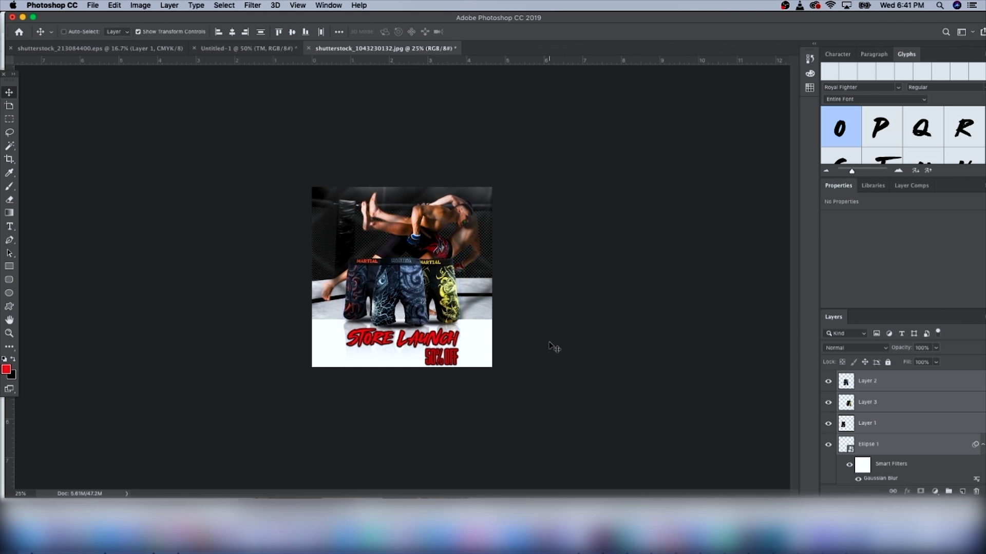
pyautogui.press('super+h')
# Move the fight photo on Layer 0 up slightly behind the shorts and hide the transform outline
pyautogui.scroll(-3, 880, 436)
pyautogui.scroll(-1, 880, 445)
pyautogui.click(883, 455)
pyautogui.hotkey('shift', 'Up')
pyautogui.hotkey('shift', 'Up')
pyautogui.hotkey('shift', 'Up')
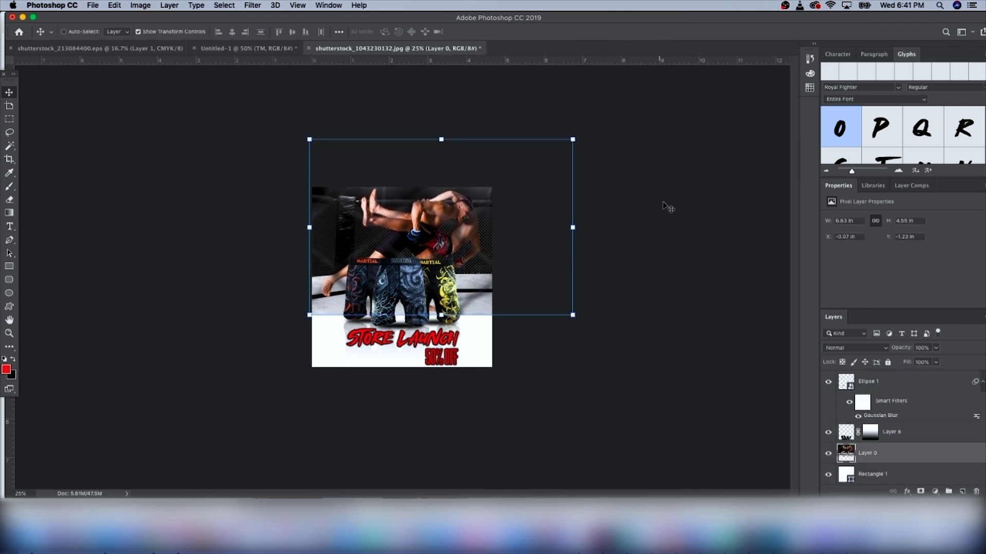
pyautogui.press('super+h')
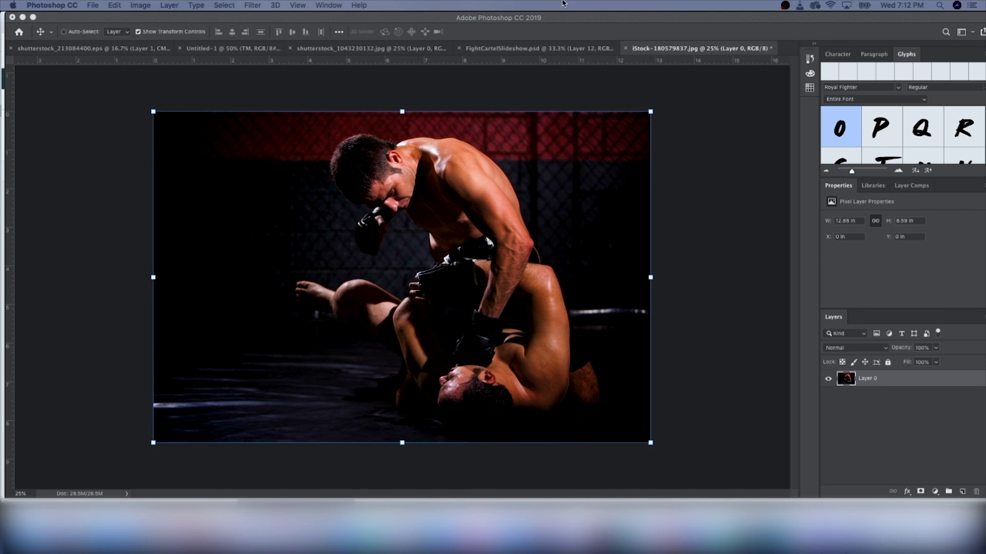
# Resize the canvas of the iStock-180579837.jpg fight photo to 1400 by 1600 pixels
pyautogui.click(592, 17)
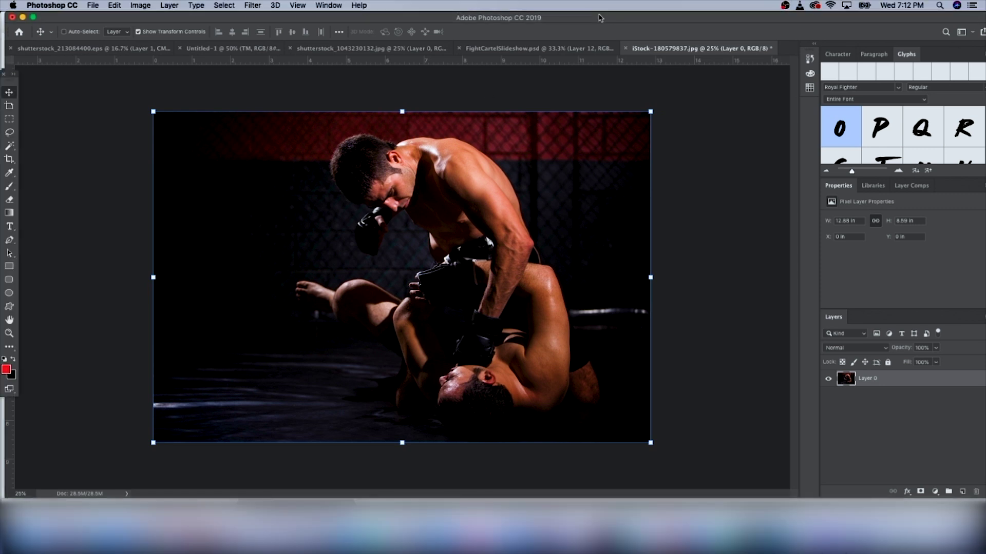
pyautogui.moveTo(599, 18); pyautogui.dragTo(584, 17)
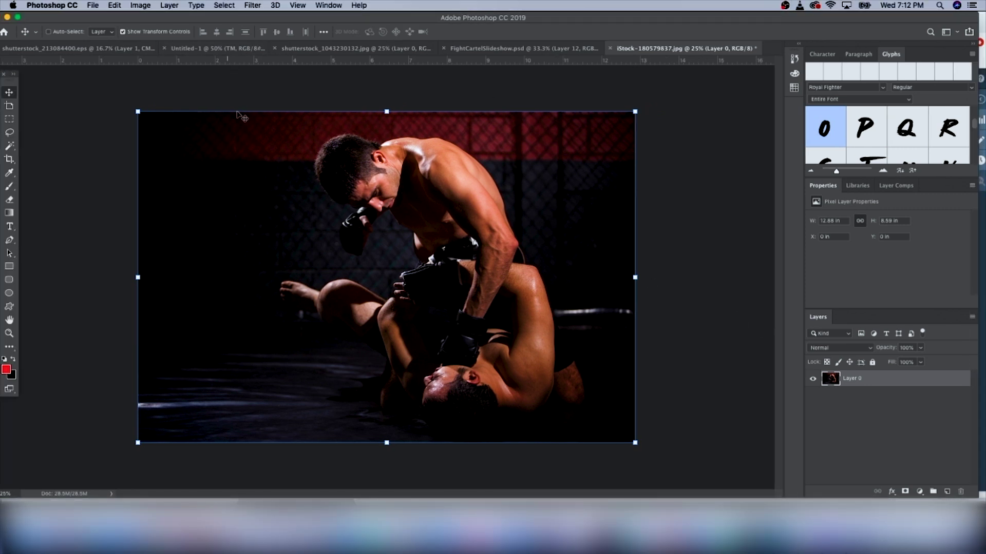
pyautogui.click(140, 5)
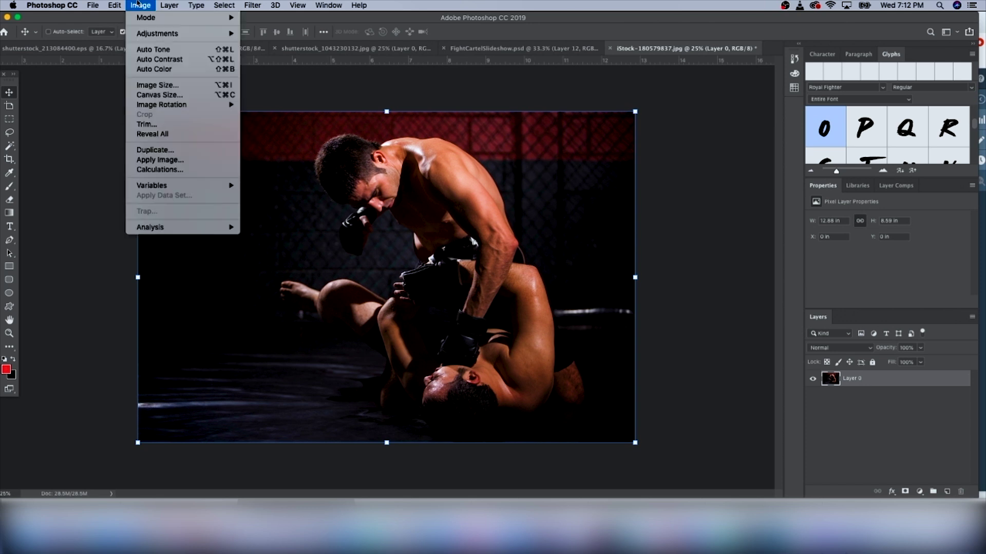
pyautogui.click(159, 95)
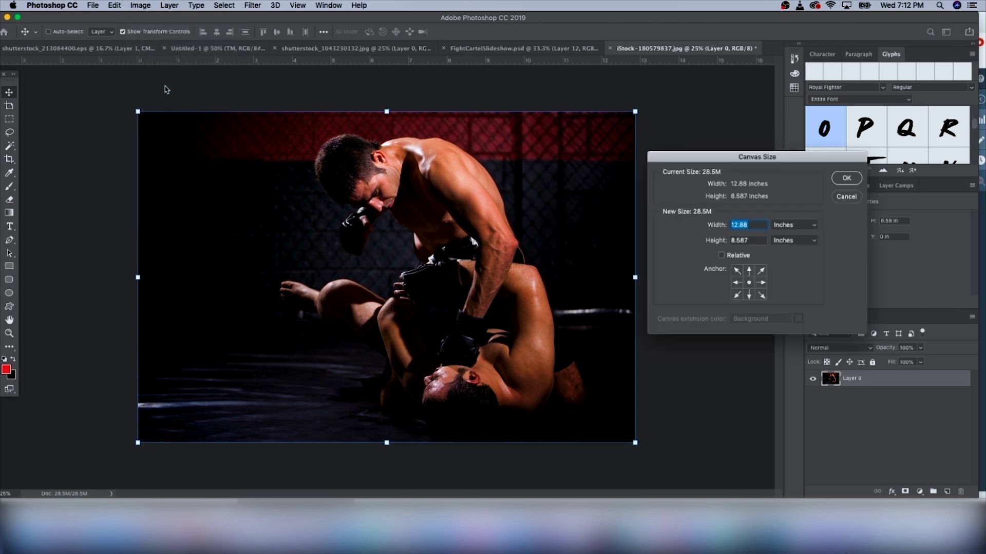
pyautogui.click(794, 225)
pyautogui.click(793, 212)
pyautogui.write('1400')
pyautogui.press('Tab')
pyautogui.write('1600')
pyautogui.press('Return')
pyautogui.press('Return')
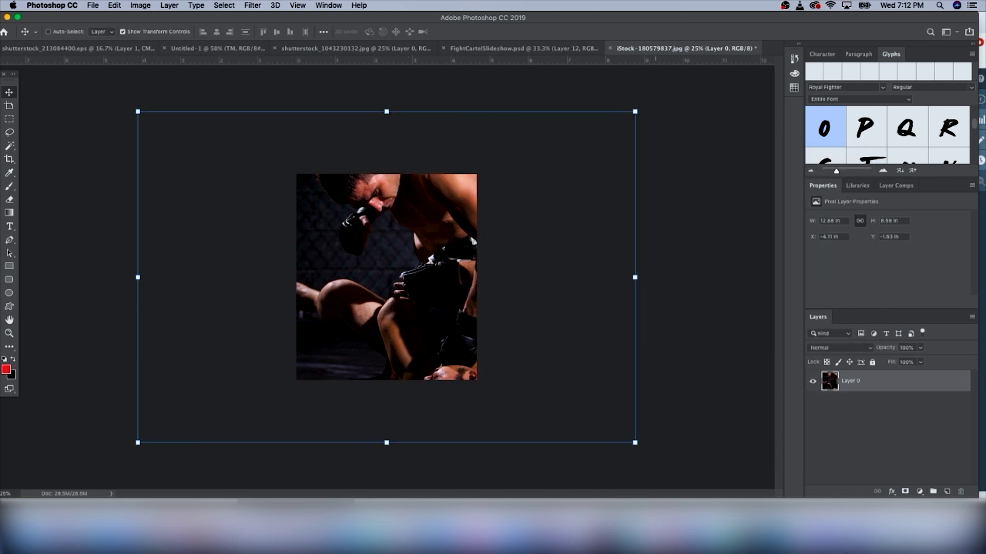
# Scale the fight photo to about 7.18 by 4.79 in along the canvas's top edge, framing both fighters above an empty bottom strip
pyautogui.moveTo(635, 112); pyautogui.dragTo(429, 248)
pyautogui.moveTo(362, 328); pyautogui.dragTo(438, 250)
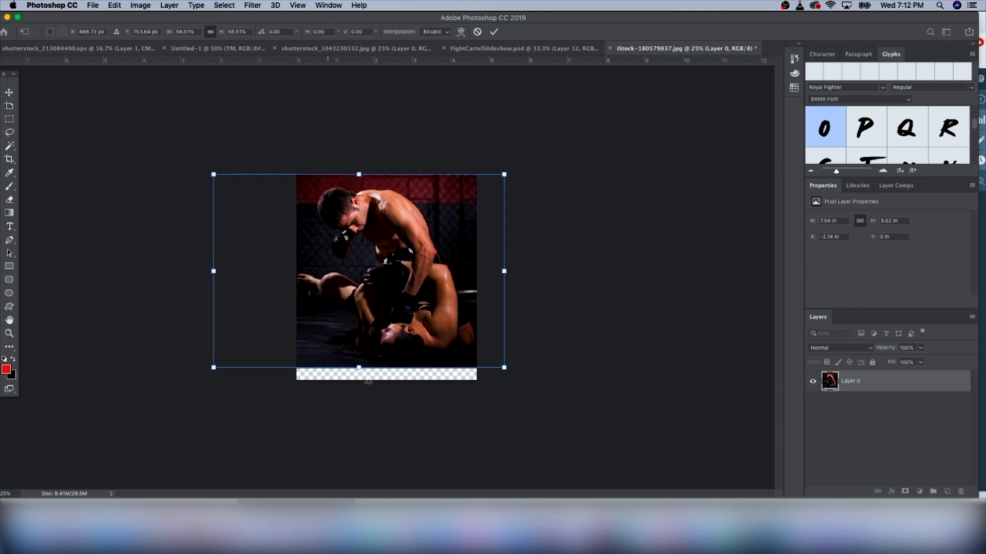
pyautogui.moveTo(213, 368); pyautogui.dragTo(232, 356)
pyautogui.moveTo(401, 295); pyautogui.dragTo(394, 296)
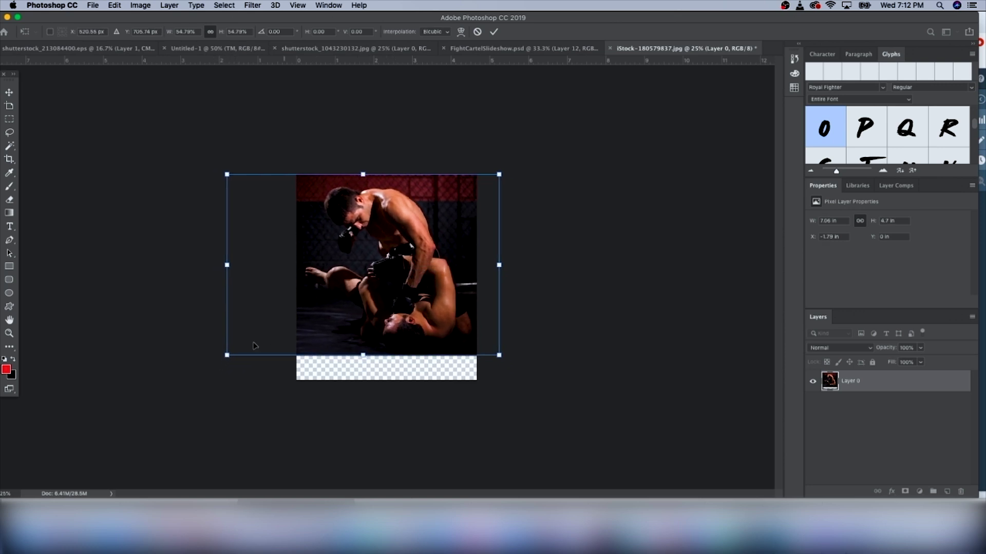
pyautogui.moveTo(227, 354); pyautogui.dragTo(234, 350)
pyautogui.moveTo(267, 289); pyautogui.dragTo(267, 294)
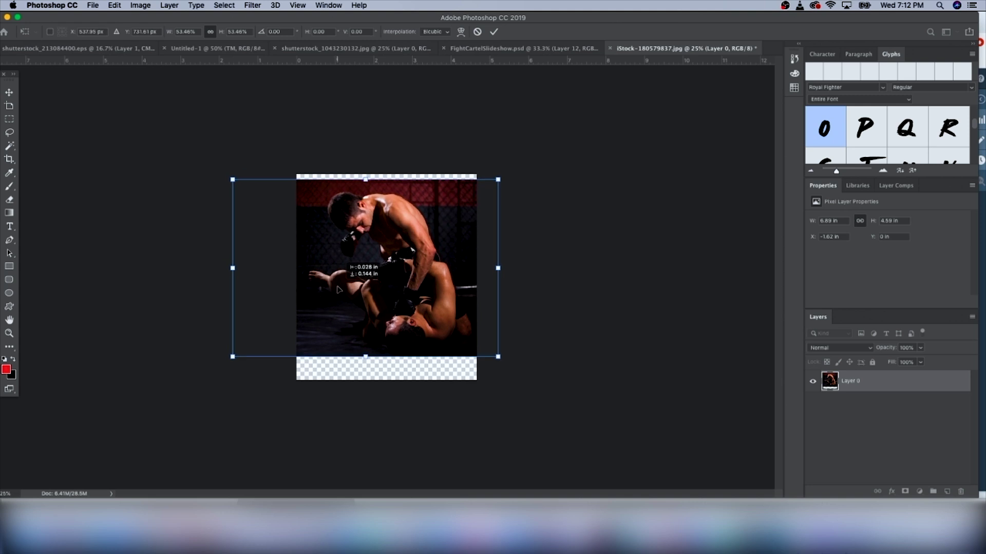
pyautogui.moveTo(498, 179); pyautogui.dragTo(510, 170)
pyautogui.moveTo(420, 237); pyautogui.dragTo(397, 238)
pyautogui.press('Return')
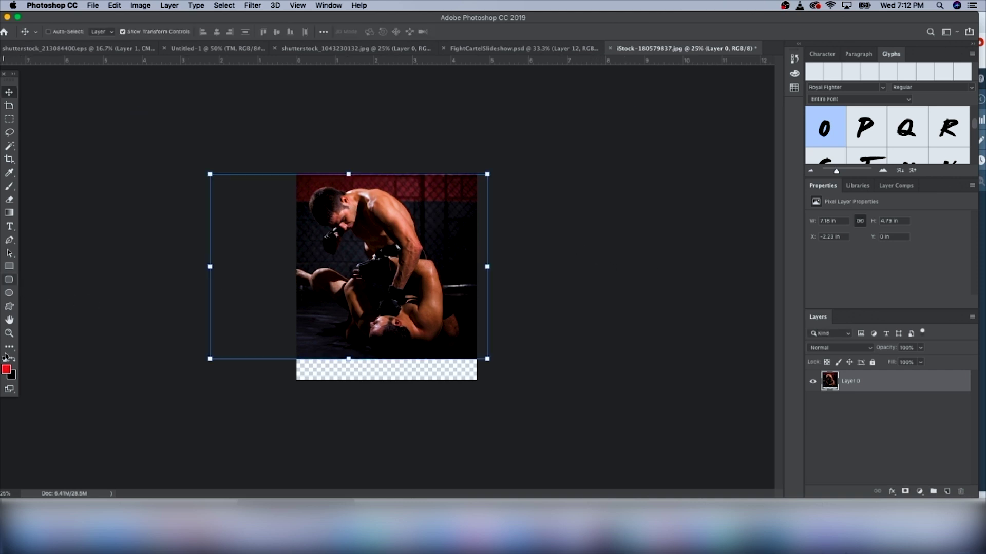
# Set the foreground colour to white, draw a rectangle about 1849 by 1920 px over the whole canvas, and place it beneath Layer 0
pyautogui.click(6, 370)
pyautogui.moveTo(680, 104); pyautogui.dragTo(596, 47)
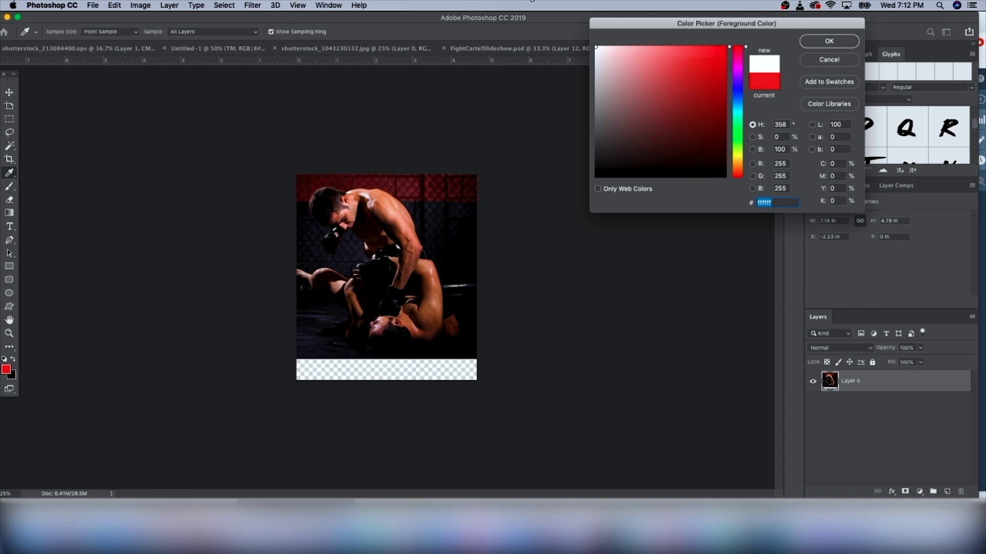
pyautogui.click(849, 41)
pyautogui.press('u')
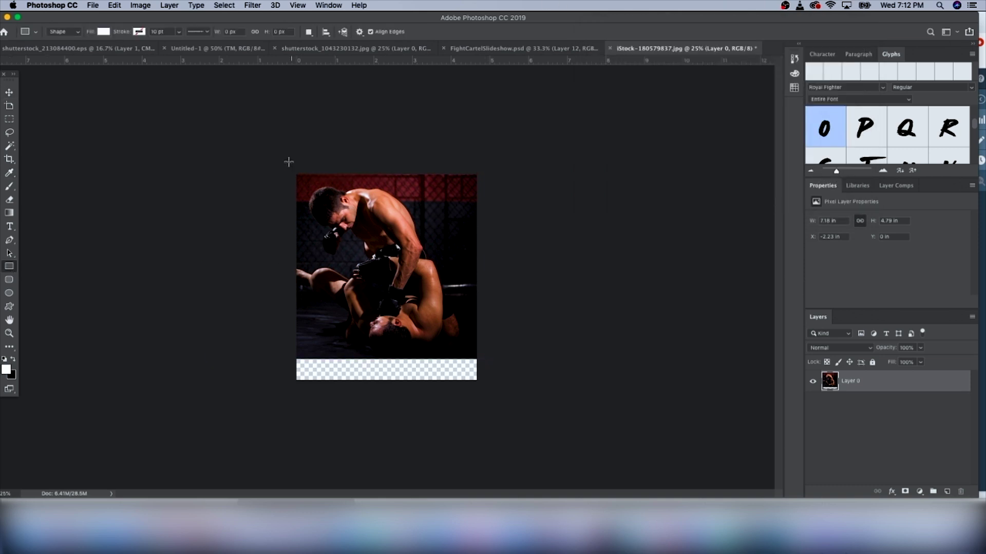
pyautogui.moveTo(289, 162); pyautogui.dragTo(520, 405)
pyautogui.moveTo(868, 384); pyautogui.dragTo(865, 421)
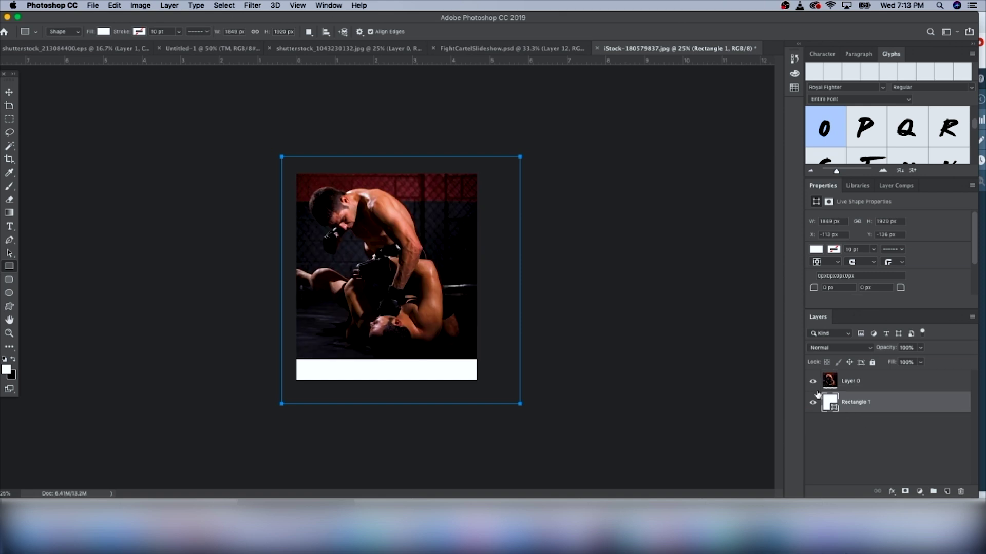
pyautogui.click(9, 92)
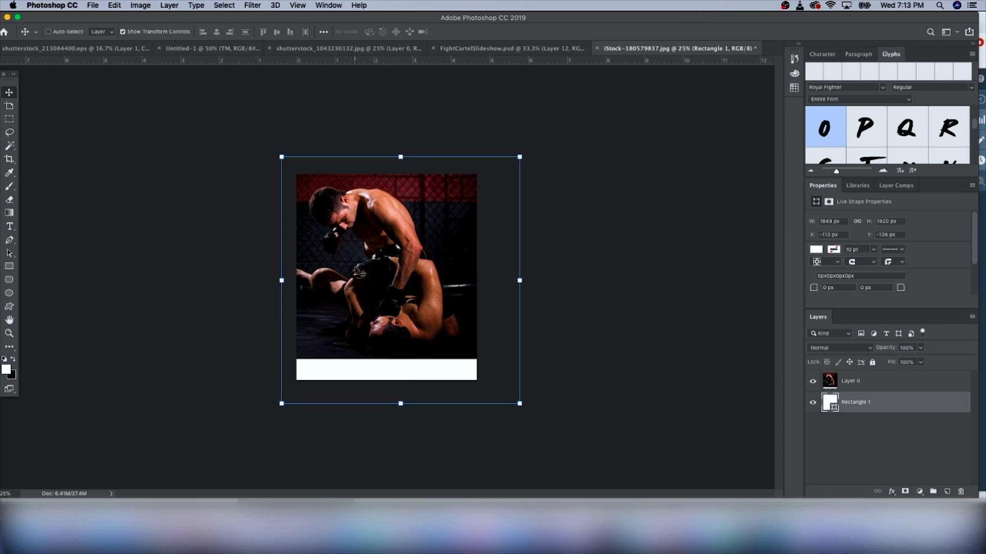
# Add a white "STORE LAUNCH" text layer above Layer 0, in 72 pt Royal Fighter across the middle of the fight photo
pyautogui.click(930, 387)
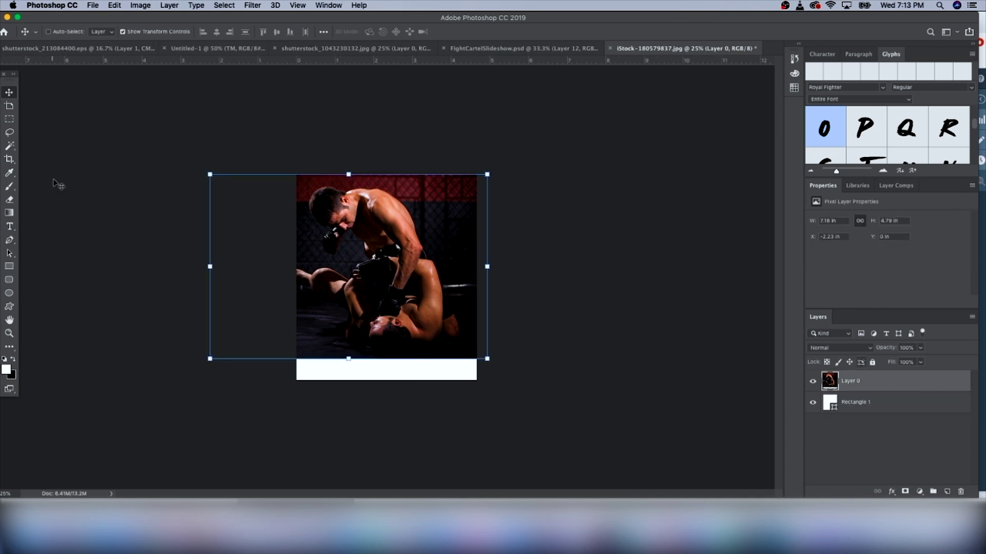
pyautogui.click(10, 226)
pyautogui.click(382, 264)
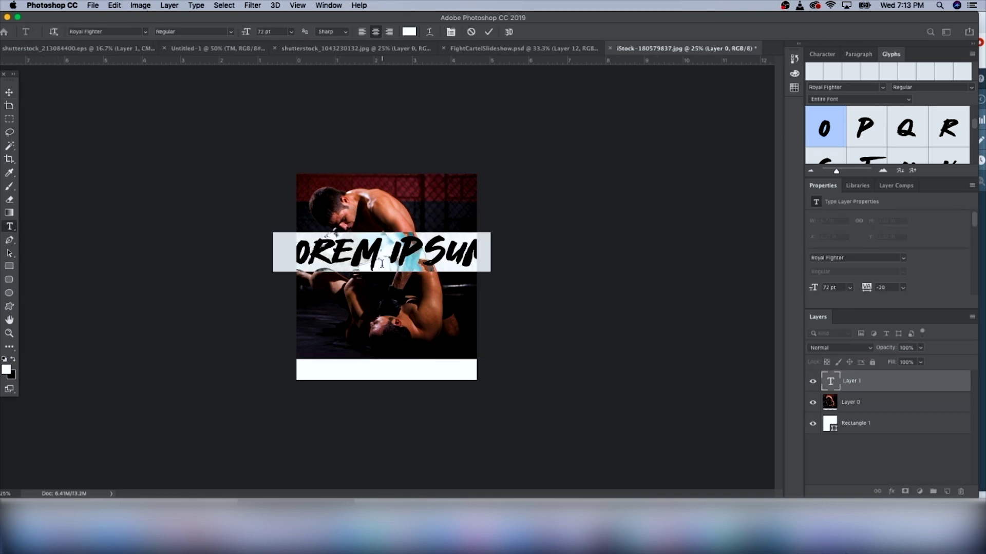
pyautogui.write('ST')
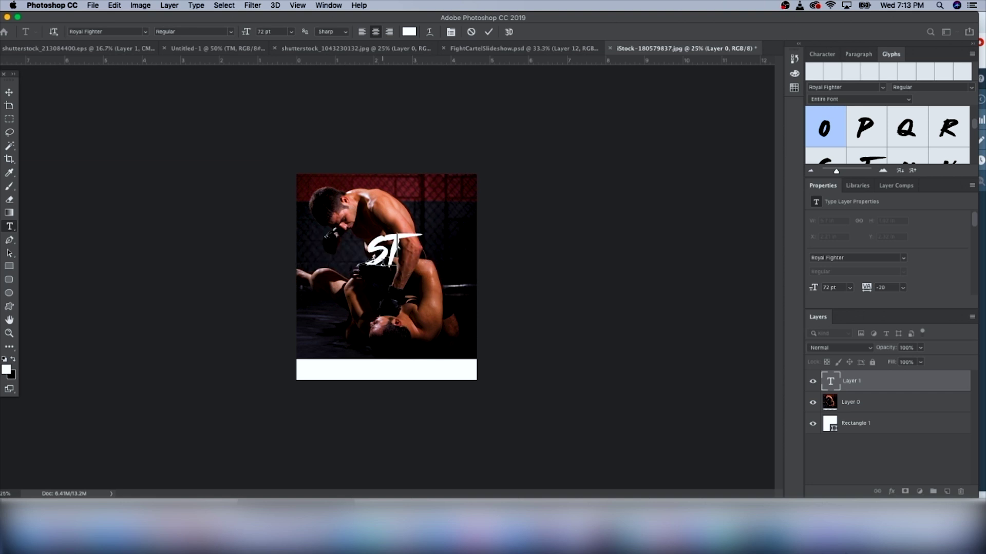
pyautogui.write('ORE LAUNC')
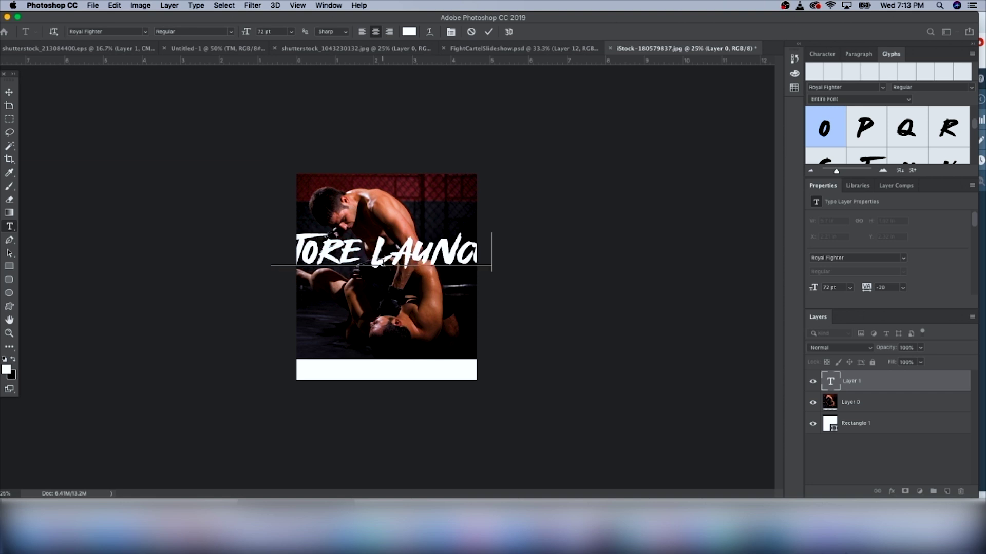
# Copy the red foreground colour's hex code, ed1c24, in the Untitled-1 logo document
pyautogui.click(409, 31)
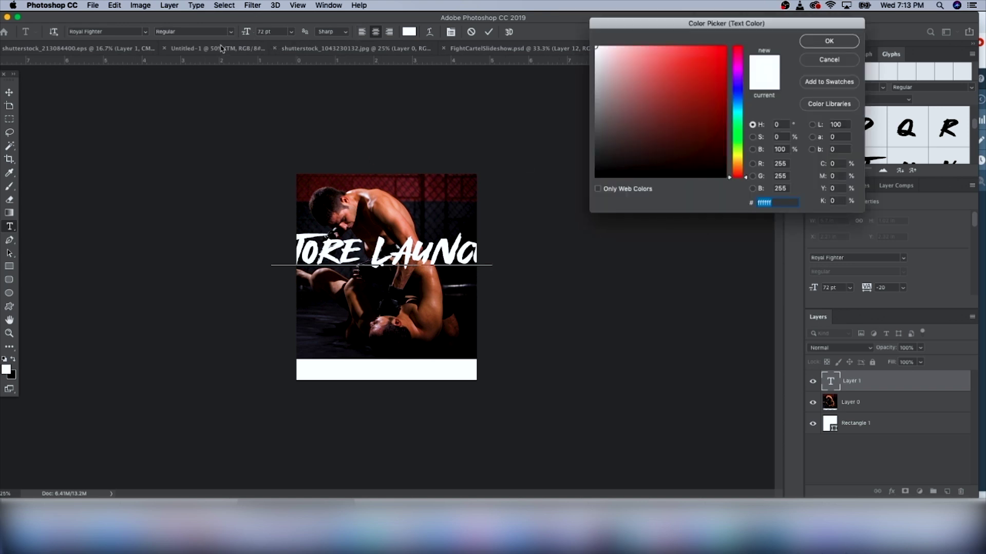
pyautogui.click(816, 60)
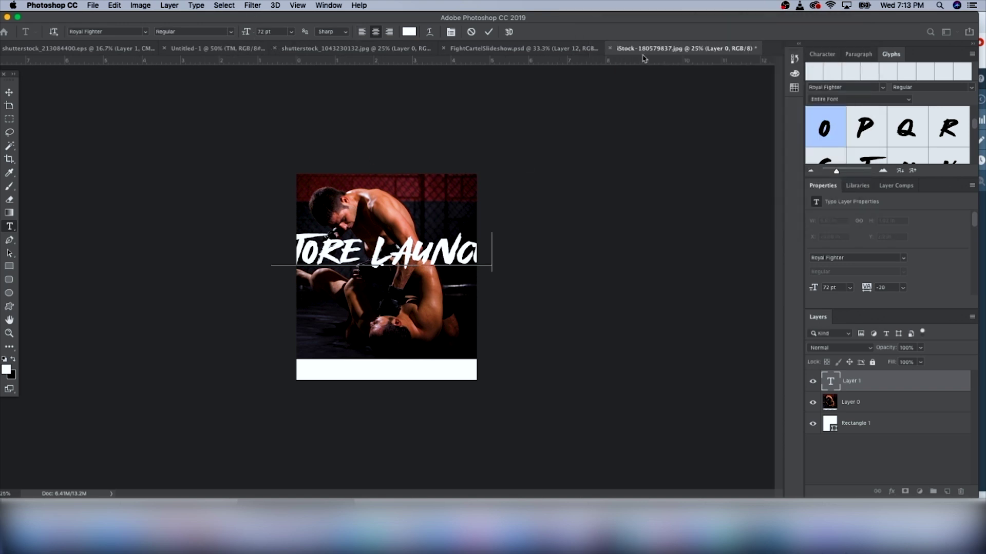
pyautogui.click(215, 47)
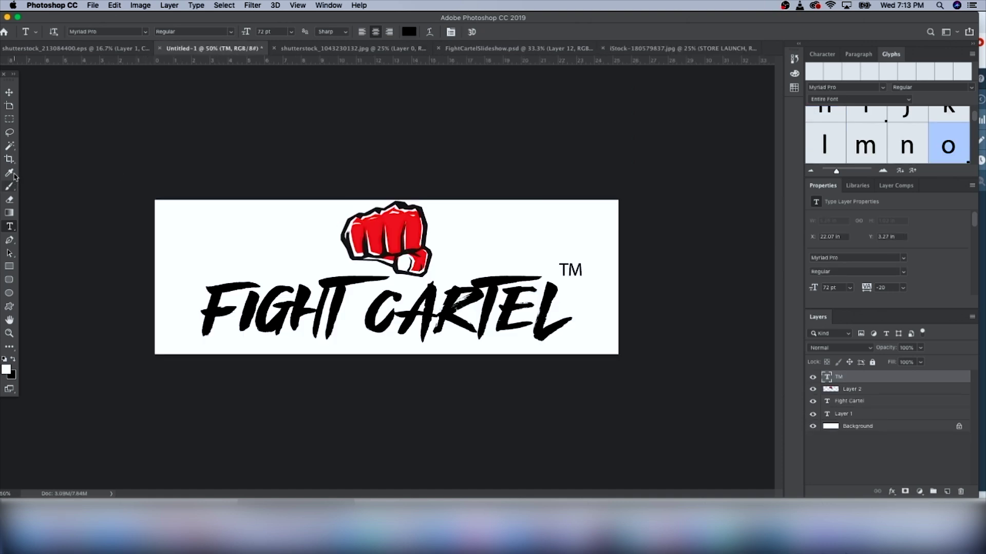
pyautogui.click(9, 173)
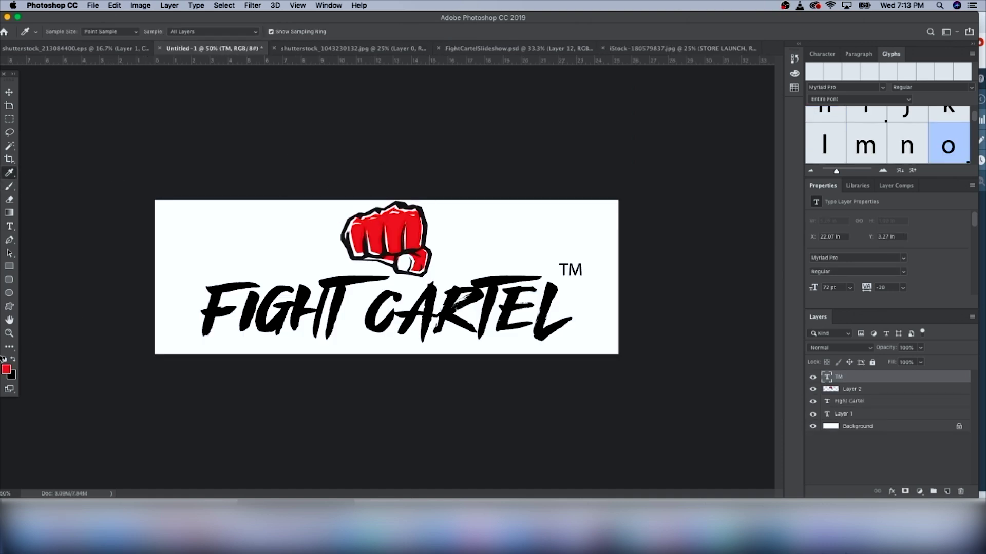
pyautogui.click(7, 370)
pyautogui.press('super+c')
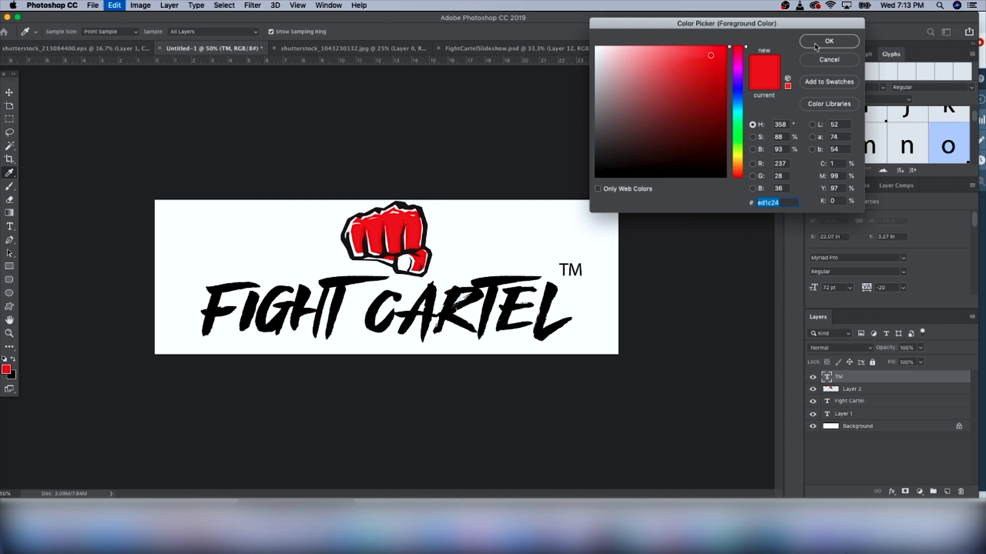
pyautogui.click(816, 46)
# Recolour the whole "STORE LAUNCH" text in the iStock-180579837.jpg document to the copied red, ed1c24
pyautogui.click(663, 48)
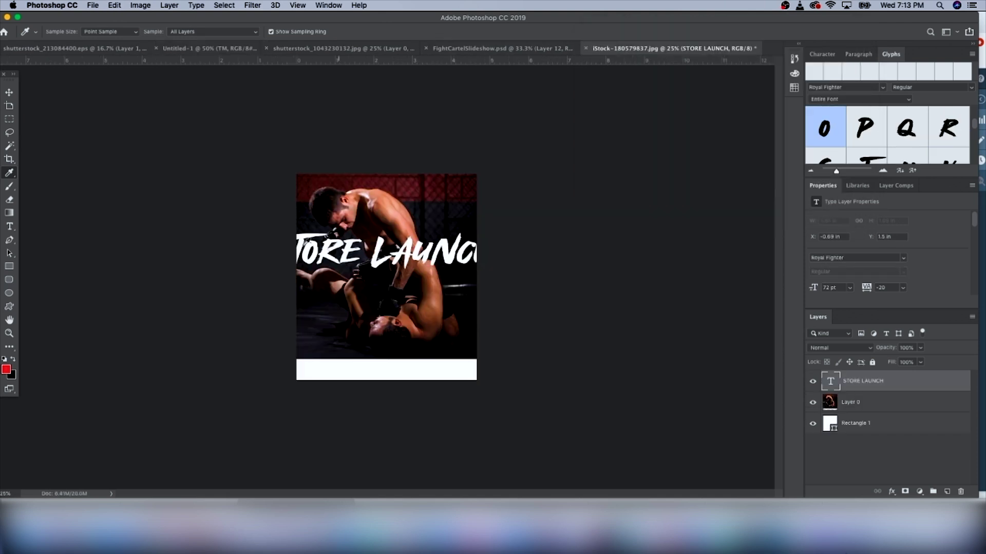
pyautogui.click(11, 226)
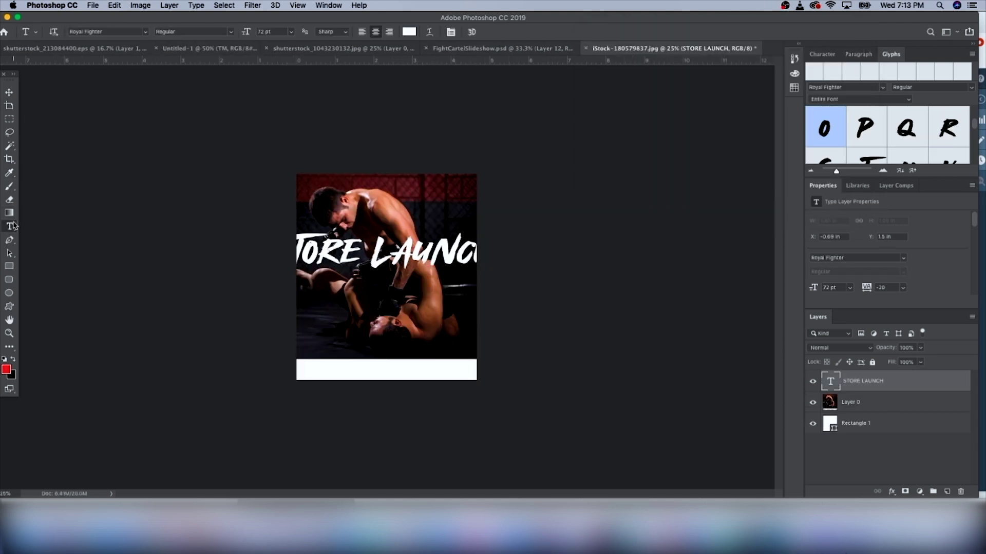
pyautogui.click(375, 255)
pyautogui.press('super+a')
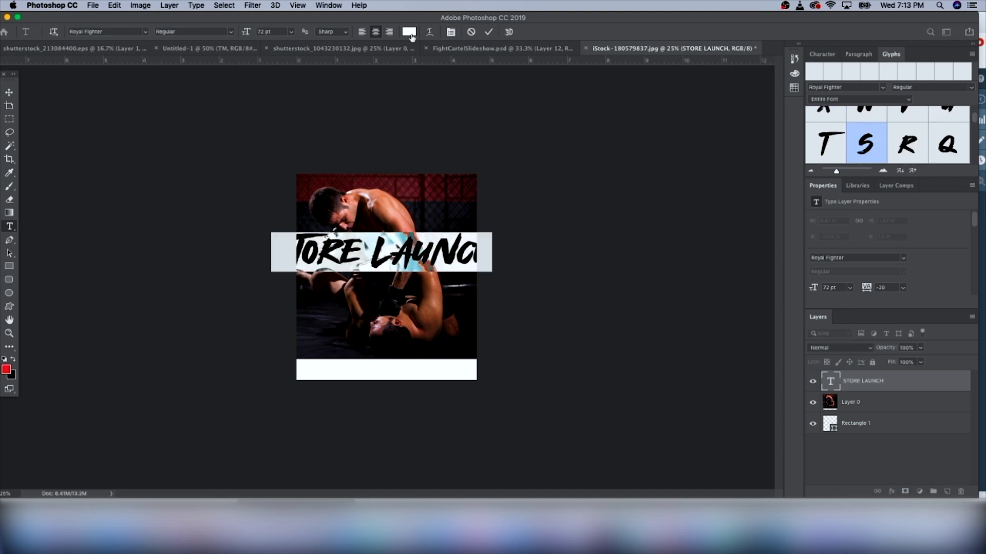
pyautogui.click(411, 34)
pyautogui.press('super+v')
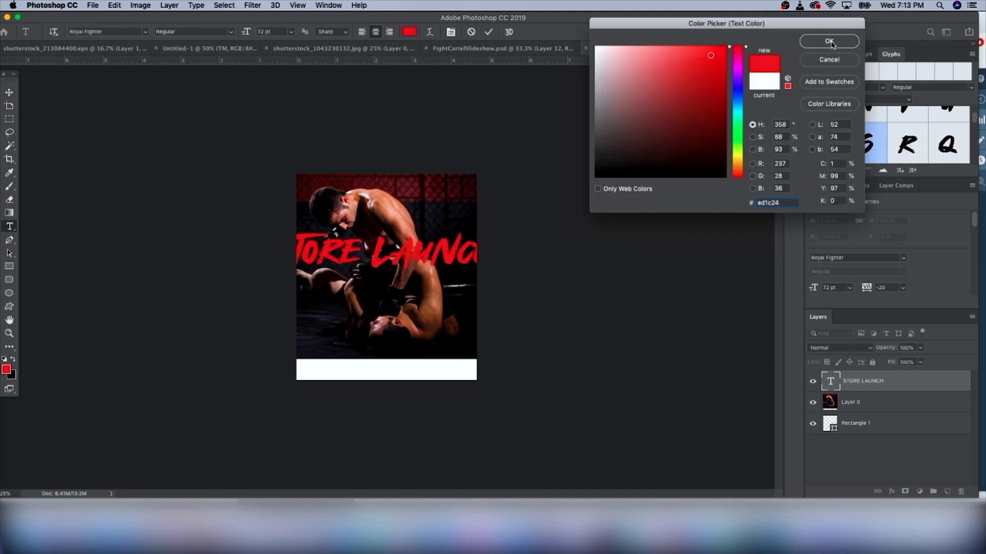
pyautogui.click(829, 42)
# Scale the "STORE LAUNCH" text to about 55.85 pt and position it just inside the canvas's top edge, at about X 0.05 in, Y 0.05 in
pyautogui.click(9, 92)
pyautogui.press('super+t')
pyautogui.moveTo(492, 232); pyautogui.dragTo(431, 197)
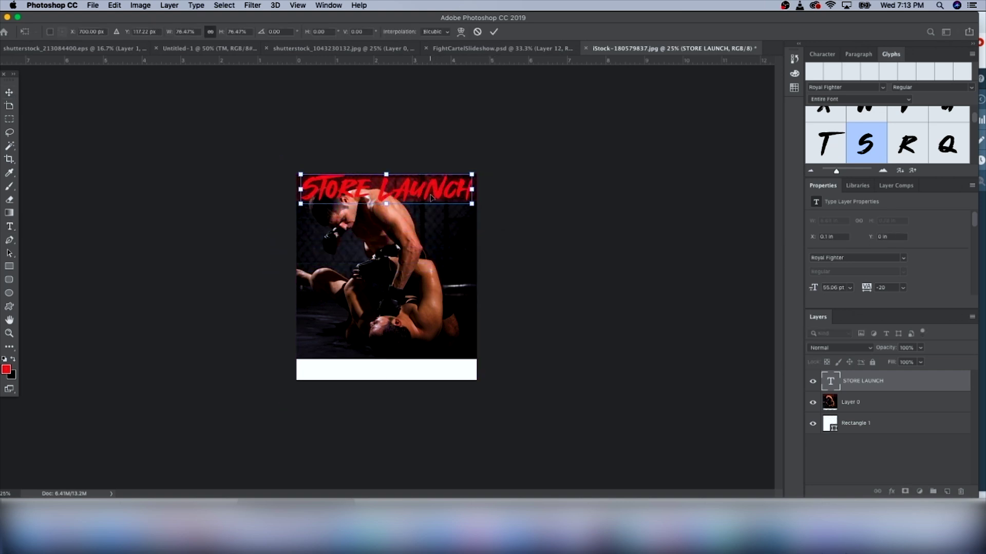
pyautogui.press('Down')
pyautogui.press('Down')
pyautogui.press('Down')
pyautogui.press('Down')
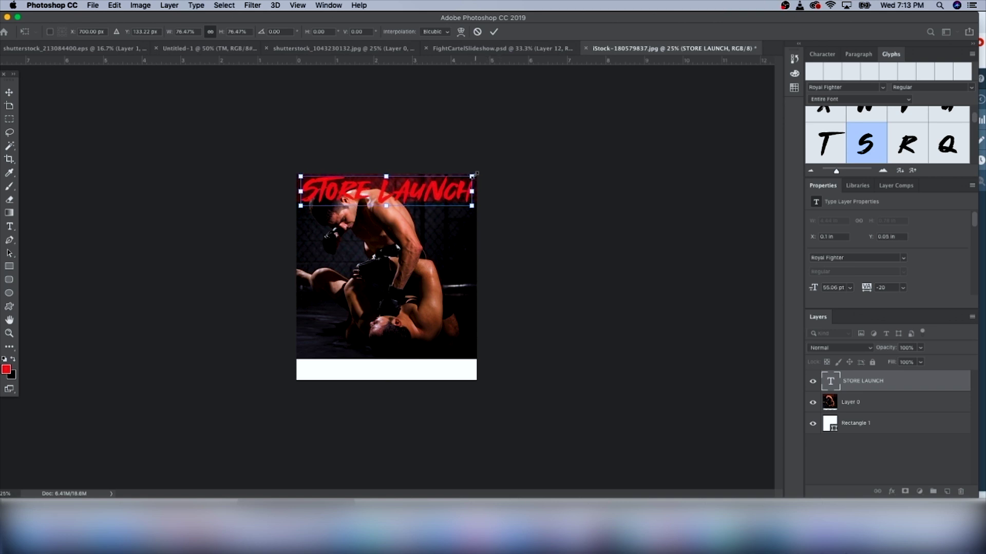
pyautogui.moveTo(475, 172); pyautogui.dragTo(476, 173)
pyautogui.press('Return')
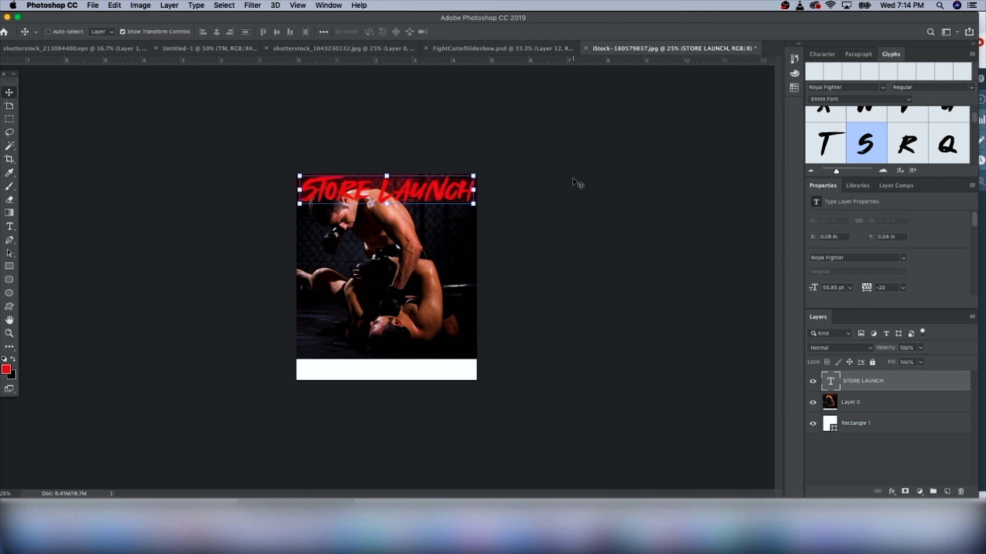
pyautogui.press('Down')
pyautogui.press('Down')
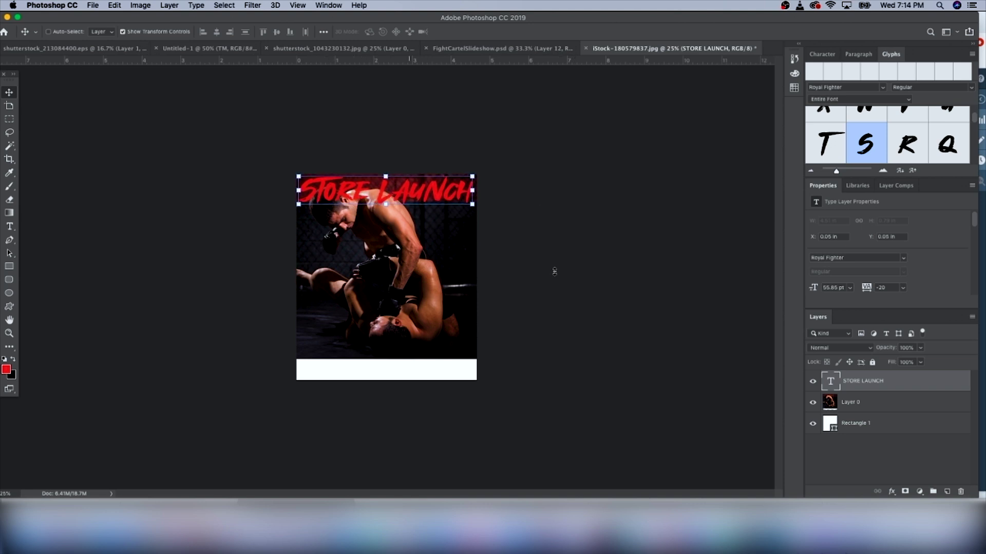
# Hide the "STORE LAUNCH" text and lasso the upper fighter's head, shoulders and upper back on Layer 0
pyautogui.click(917, 407)
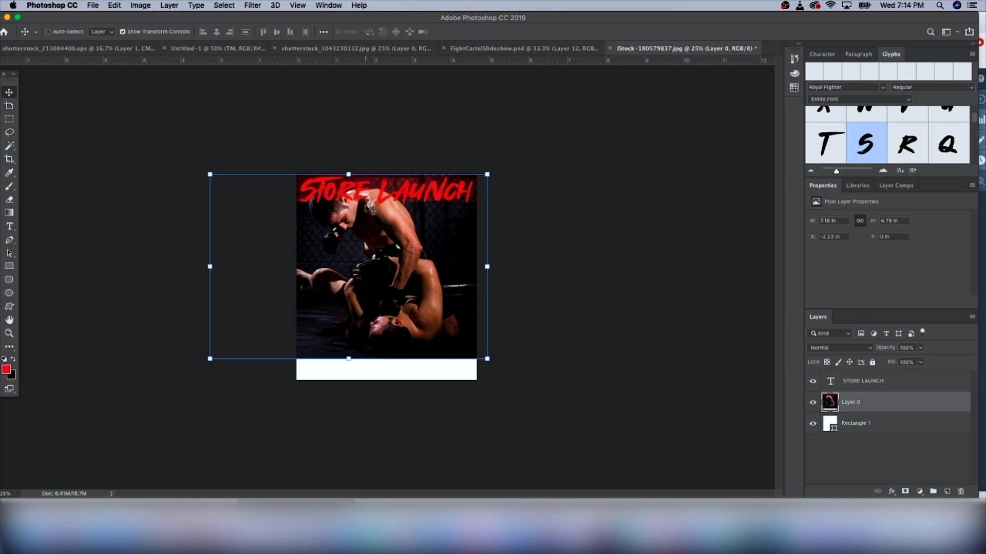
pyautogui.click(814, 382)
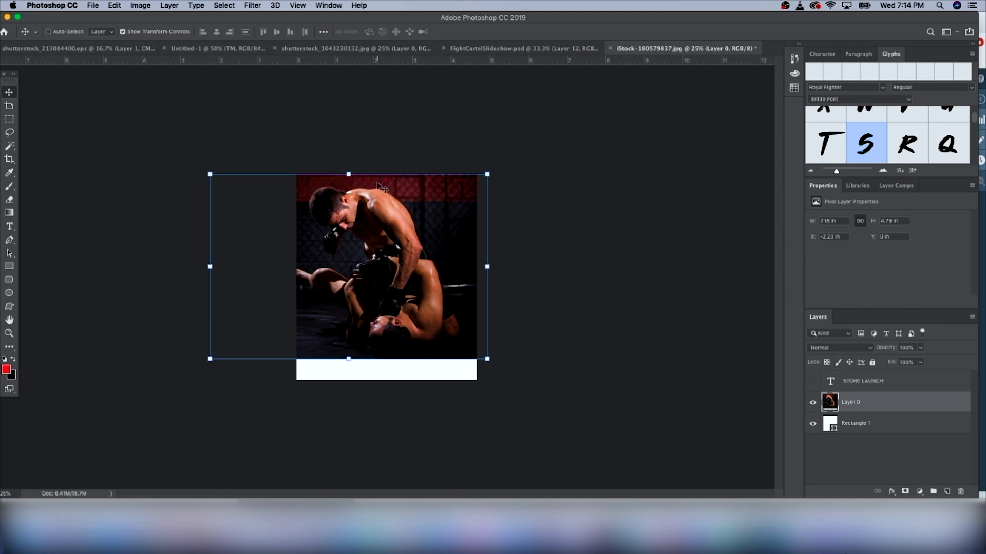
pyautogui.press('super+1')
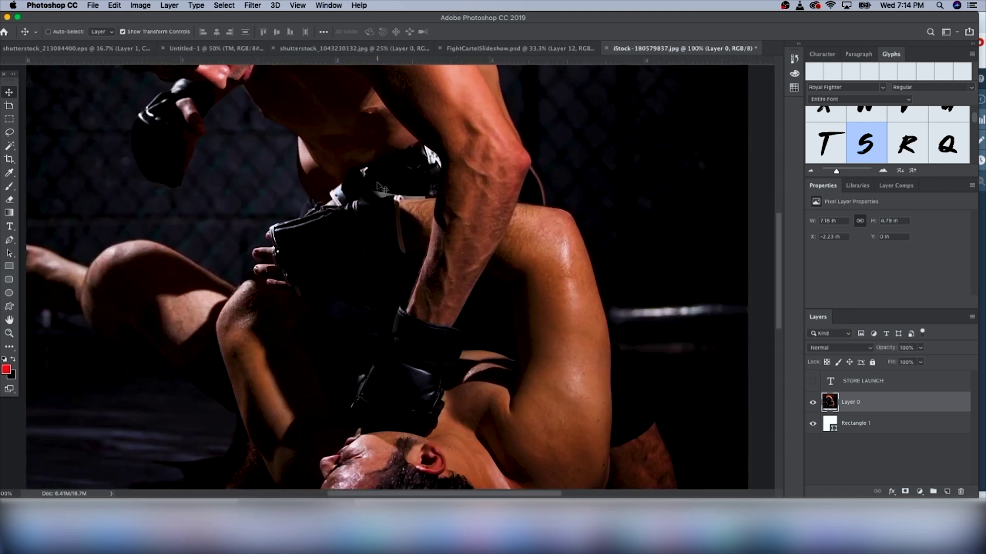
pyautogui.scroll(10, 334, 175)
pyautogui.scroll(-3, 285, 190)
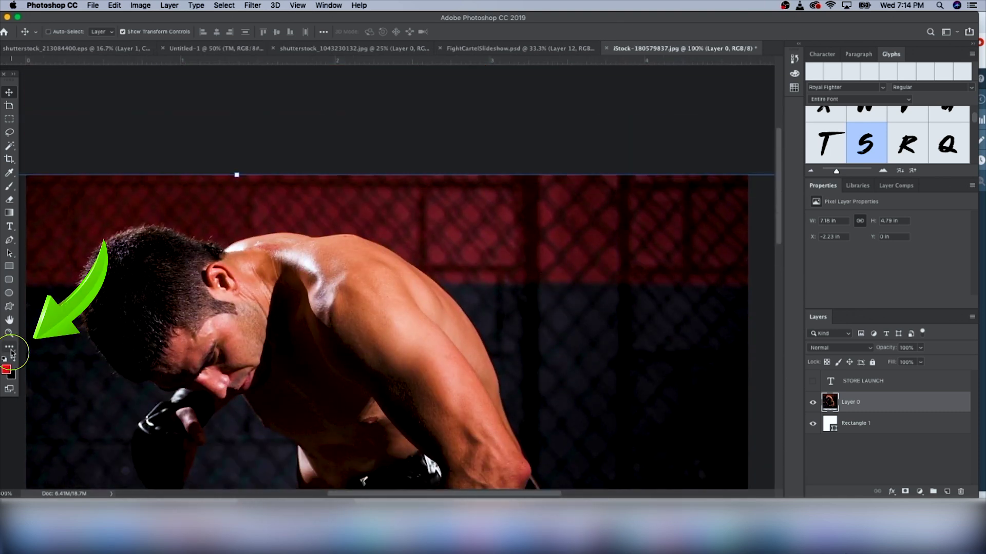
pyautogui.click(11, 352)
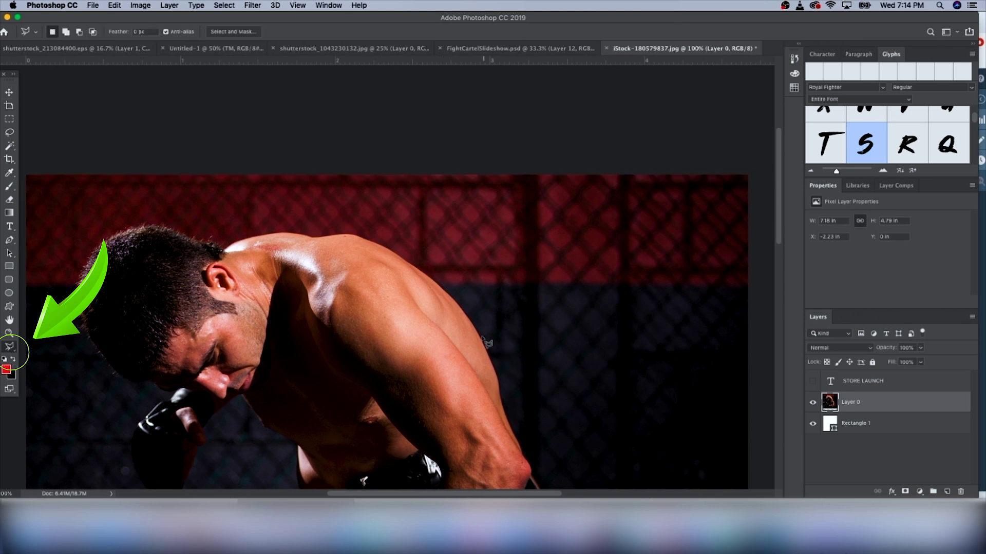
pyautogui.moveTo(480, 339)
pyautogui.mouseDown()
pyautogui.moveTo(404, 260)
pyautogui.moveTo(344, 235)
pyautogui.moveTo(313, 237)
pyautogui.mouseUp()
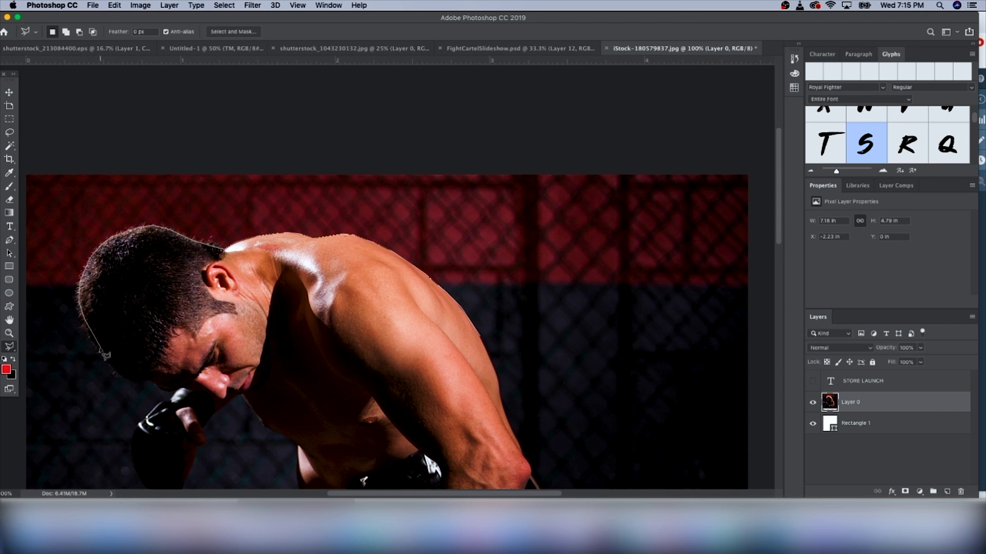
pyautogui.click(477, 339)
# Copy the selected head and shoulders to a new layer above the "STORE LAUNCH" text and show the text again
pyautogui.press('super+c')
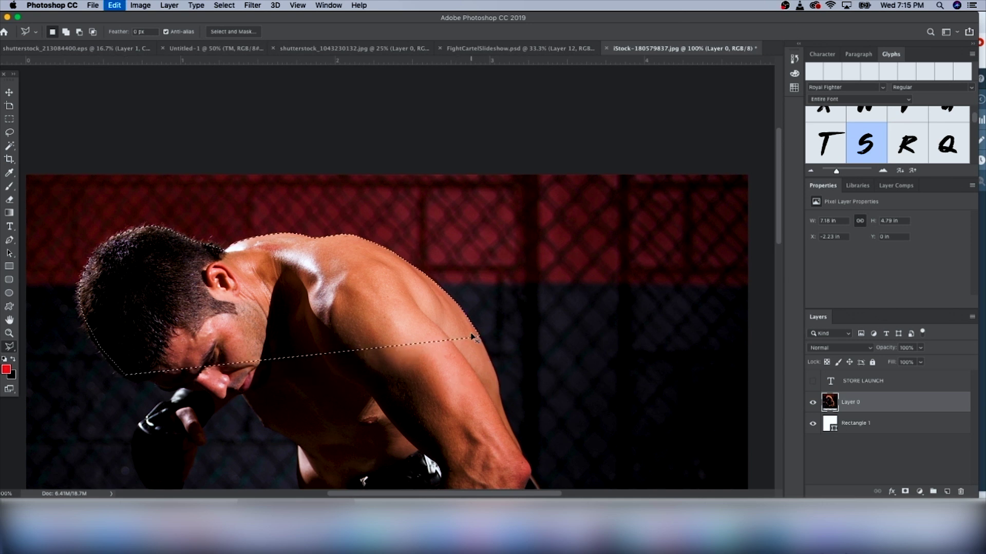
pyautogui.press('super+v')
pyautogui.moveTo(865, 406); pyautogui.dragTo(865, 382)
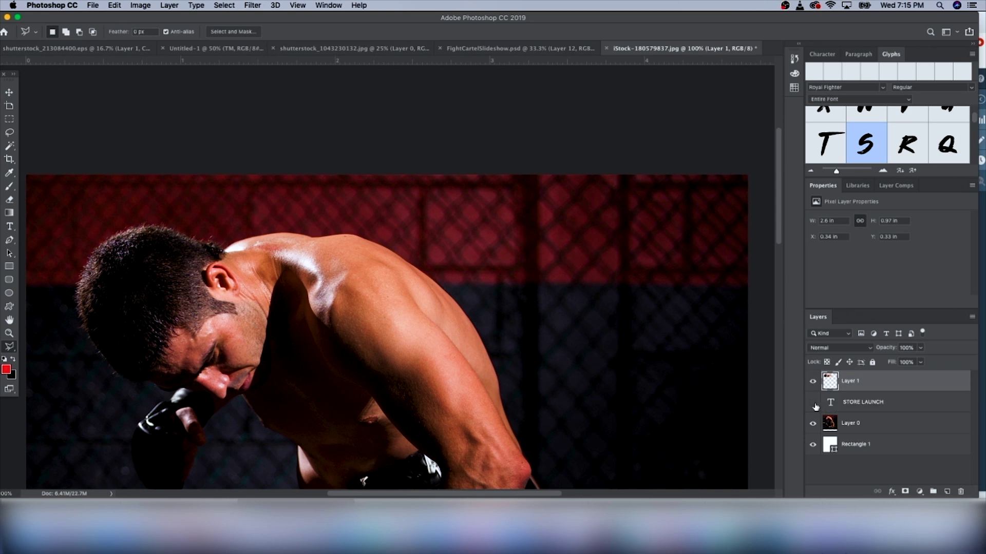
pyautogui.click(813, 404)
pyautogui.press('super+minus')
pyautogui.press('super+minus')
pyautogui.press('super+minus')
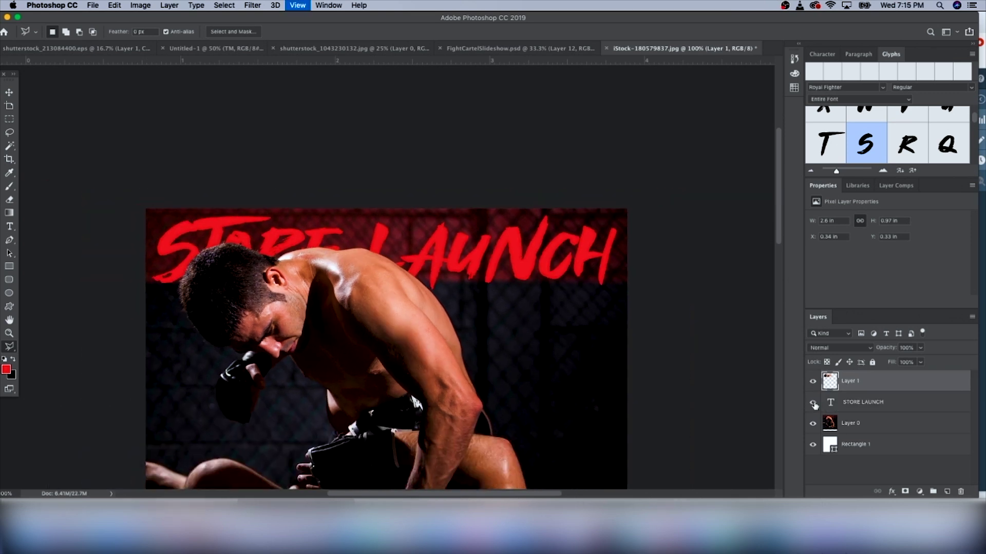
pyautogui.press('super+plus')
pyautogui.press('super+minus')
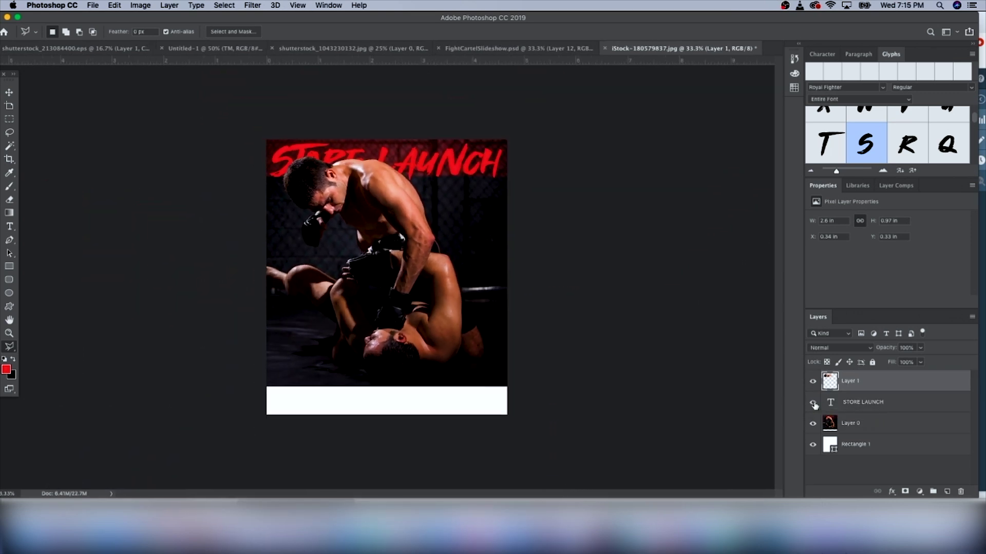
# Scale Layer 1 and Layer 0 together to 96.16%, leaving a white strip along the canvas's top, with Layer 1 placed back above the "STORE LAUNCH" text
pyautogui.moveTo(855, 388); pyautogui.dragTo(855, 410)
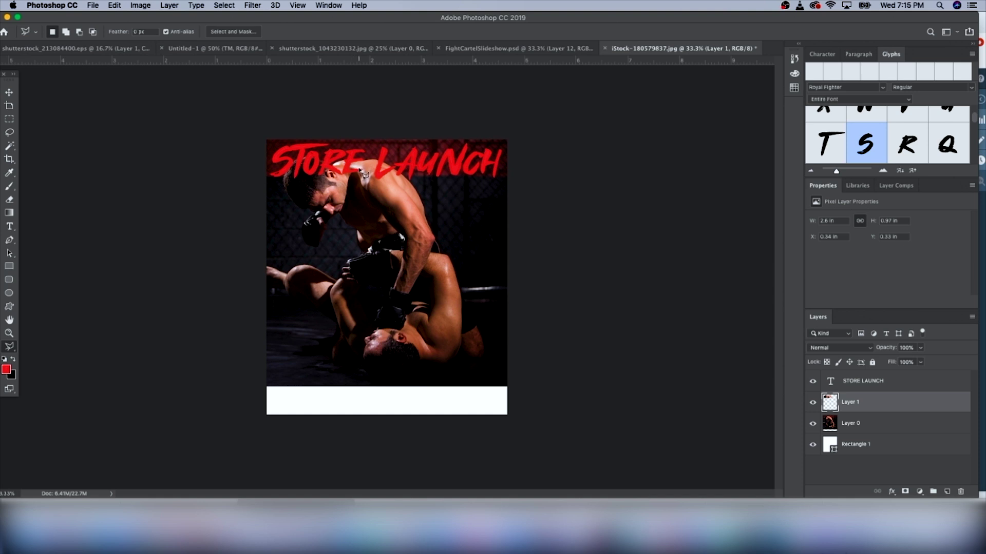
pyautogui.keyDown('shift'); pyautogui.click(877, 428); pyautogui.keyUp('shift')
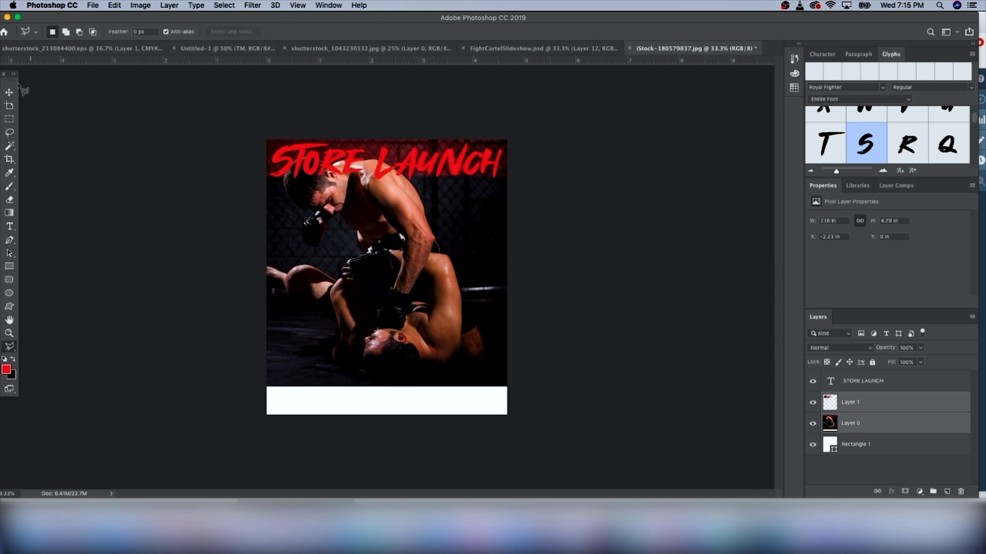
pyautogui.press('super+t')
pyautogui.moveTo(518, 139); pyautogui.dragTo(508, 149)
pyautogui.moveTo(411, 207); pyautogui.dragTo(421, 207)
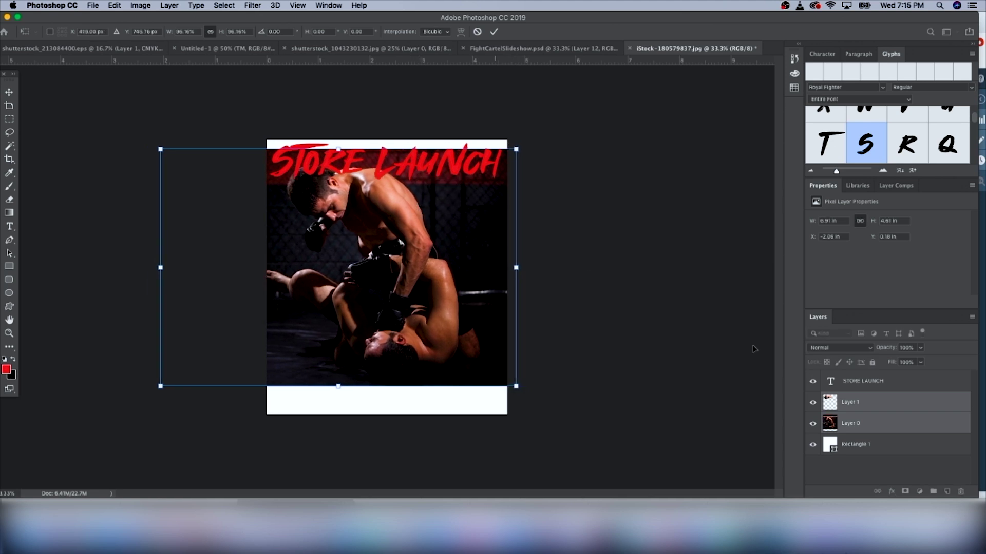
pyautogui.press('Return')
pyautogui.click(855, 403)
pyautogui.moveTo(870, 406); pyautogui.dragTo(867, 383)
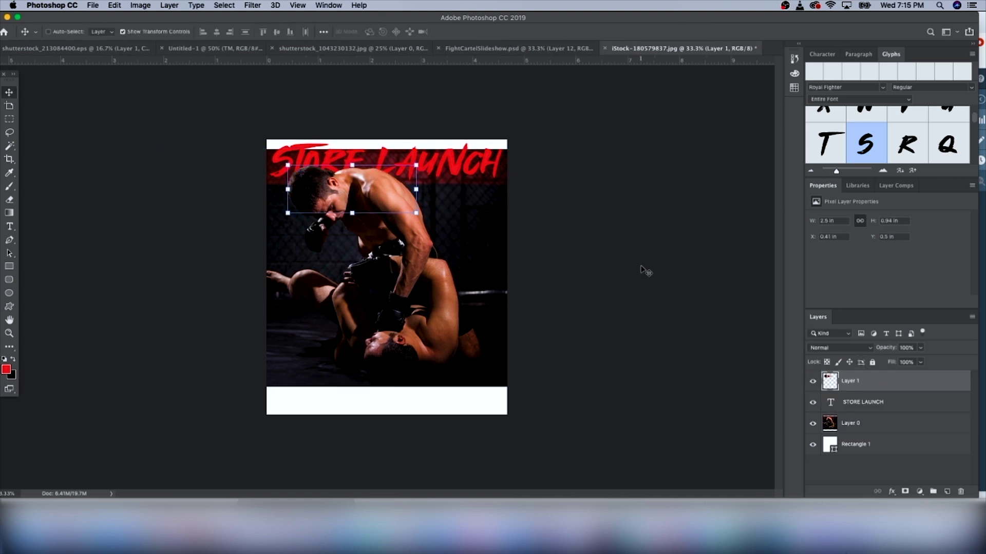
# Scale Layer 1 and Layer 0 together to 98.73%, then place Layer 1 back above the "STORE LAUNCH" text
pyautogui.moveTo(862, 381); pyautogui.dragTo(864, 411)
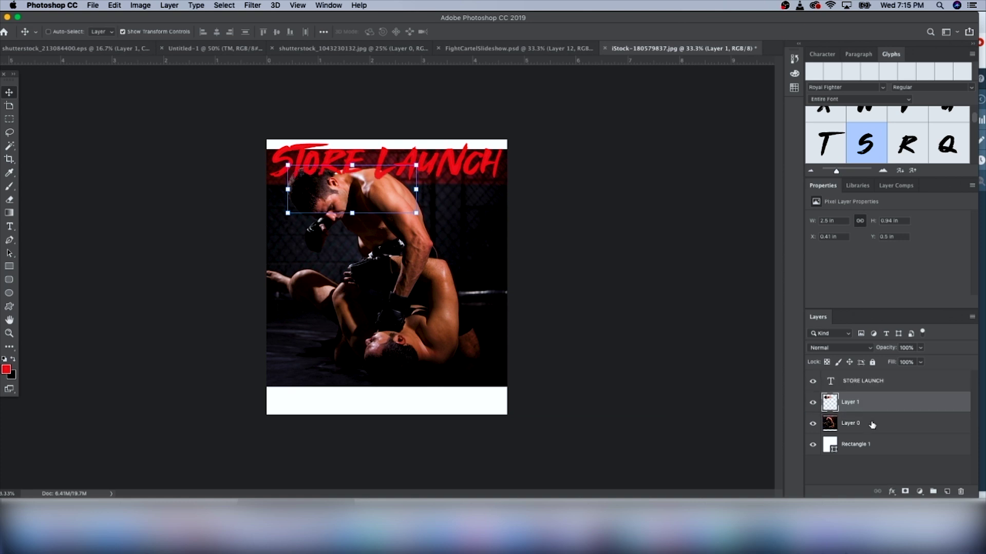
pyautogui.keyDown('shift'); pyautogui.click(862, 423); pyautogui.keyUp('shift')
pyautogui.hotkey('shift', 'Down')
pyautogui.hotkey('shift', 'Down')
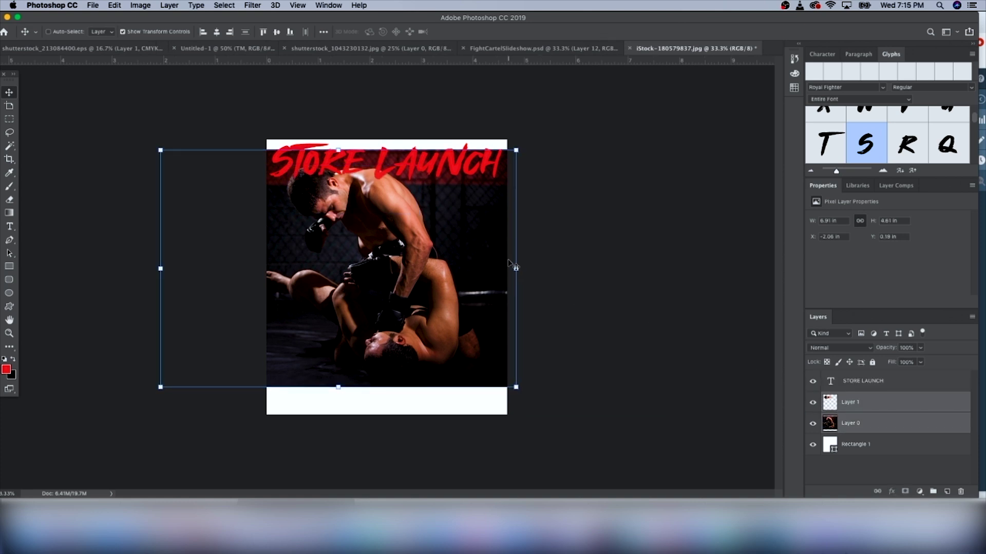
pyautogui.moveTo(516, 152); pyautogui.dragTo(512, 154)
pyautogui.press('Up')
pyautogui.press('Up')
pyautogui.press('Up')
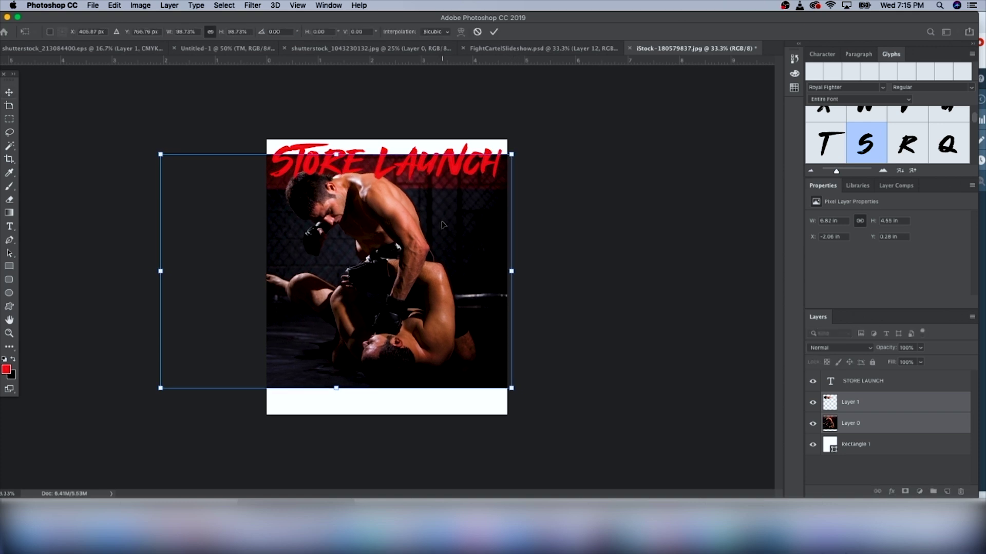
pyautogui.press('Return')
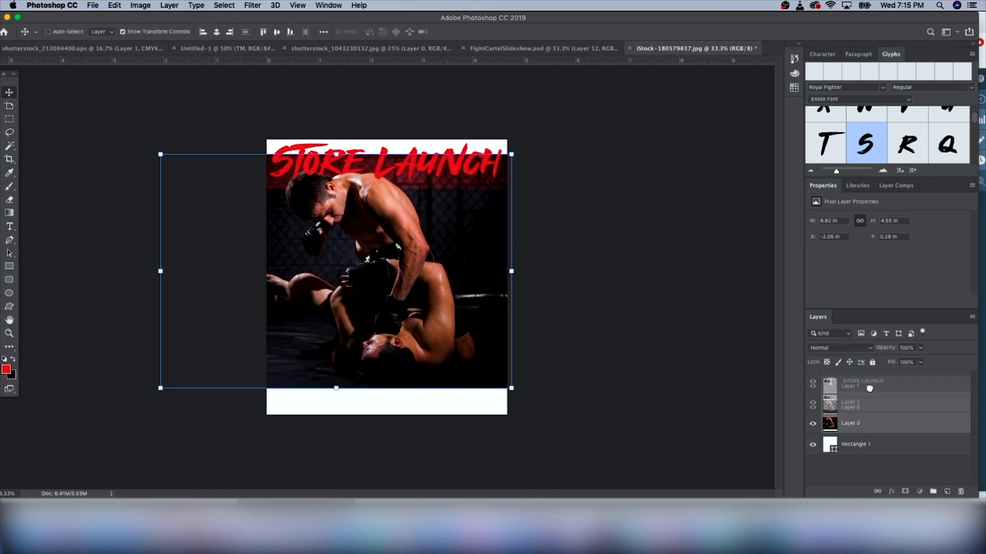
pyautogui.click(887, 403)
pyautogui.moveTo(887, 403); pyautogui.dragTo(879, 376)
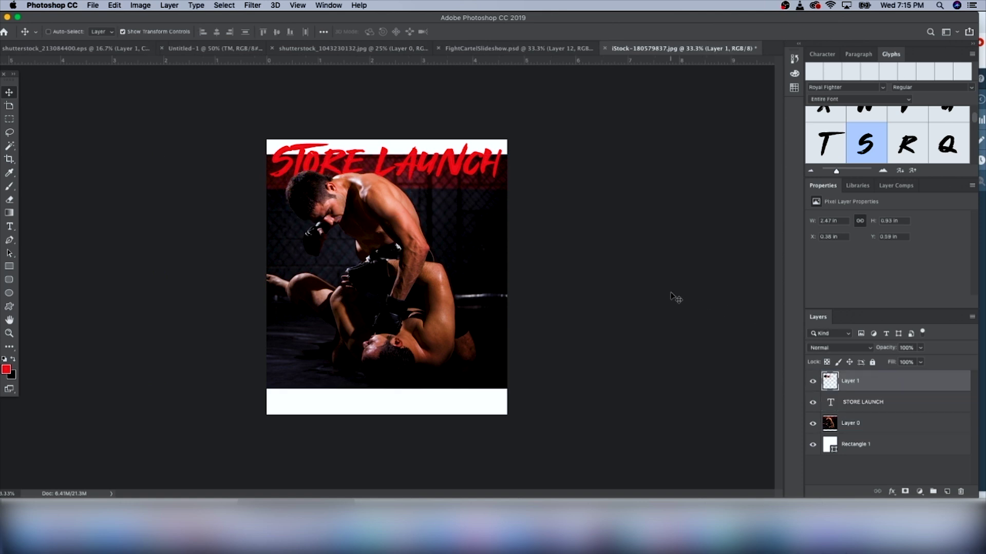
# Marquee-select a full-width strip on Layer 0, from the photo's upper edge down to about the top of the upper fighter's head
pyautogui.keyDown('super'); pyautogui.click(424, 153); pyautogui.keyUp('super')
pyautogui.press('j')
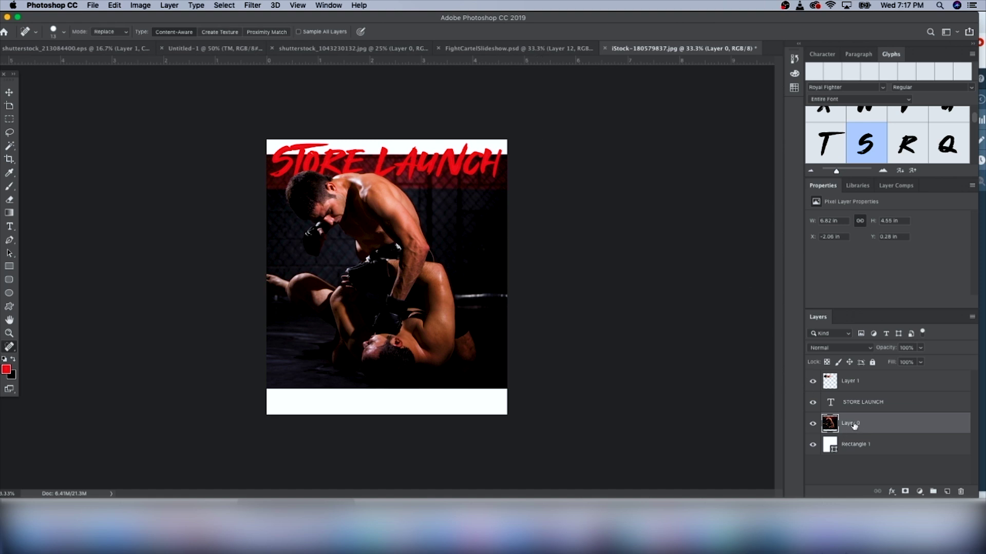
pyautogui.click(3, 115)
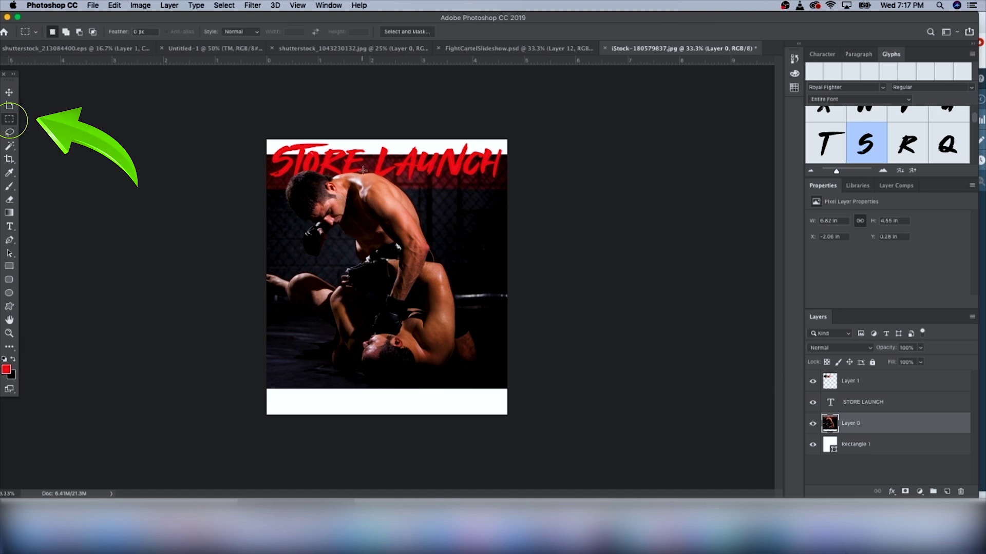
pyautogui.moveTo(261, 154); pyautogui.dragTo(525, 176)
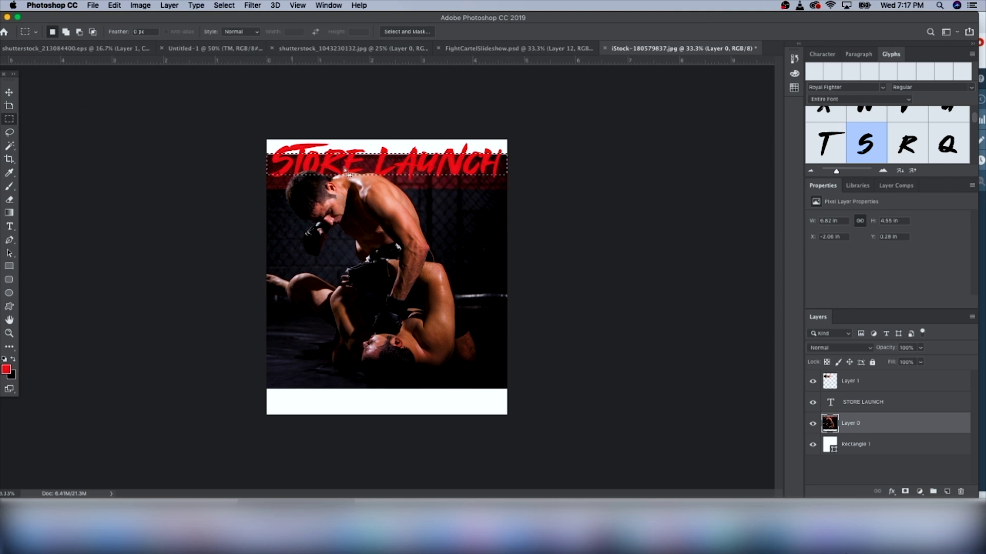
# Stretch the selected strip up to the canvas's top edge with Content-Aware Scale, at about 170.29% height, and deselect it
pyautogui.click(114, 5)
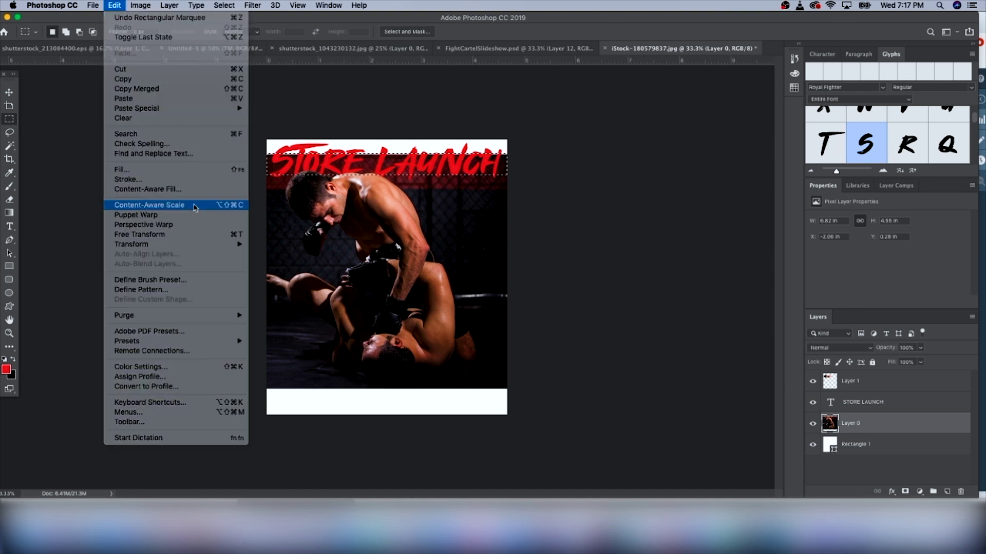
pyautogui.click(196, 206)
pyautogui.moveTo(387, 154); pyautogui.dragTo(386, 139)
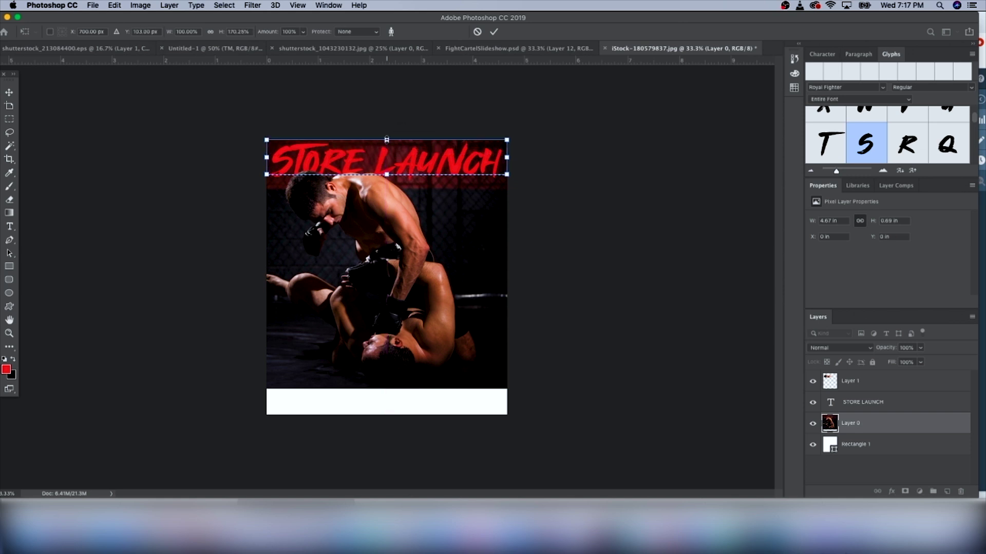
pyautogui.click(9, 119)
pyautogui.click(133, 131)
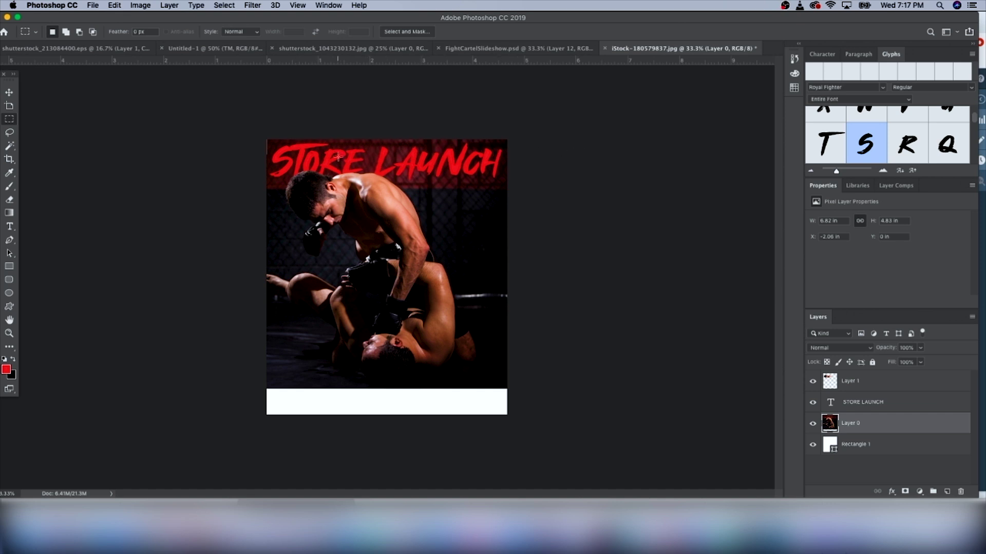
# Add a black Outer Glow to the "STORE LAUNCH" text with 100% opacity, 64% spread and 9 px size
pyautogui.click(930, 404)
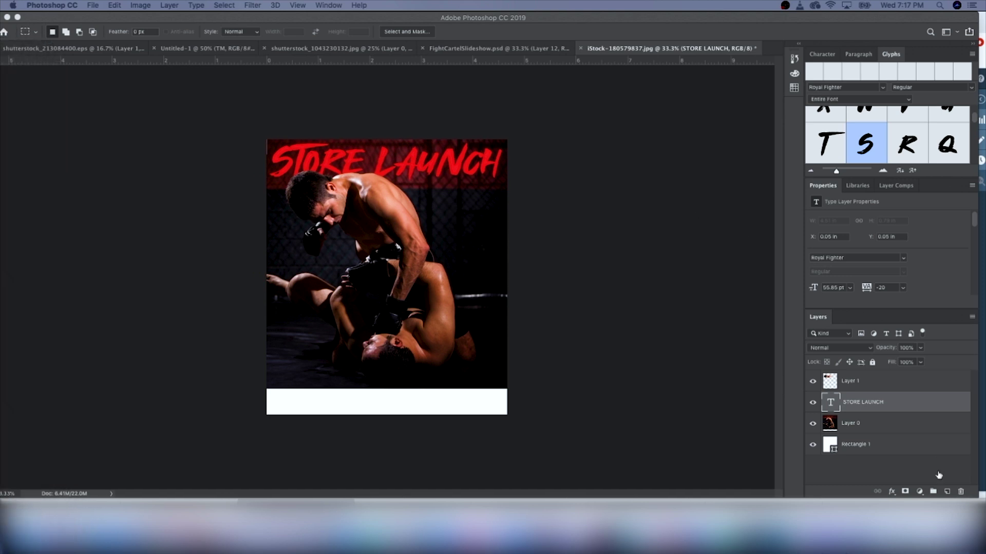
pyautogui.click(892, 493)
pyautogui.click(901, 484)
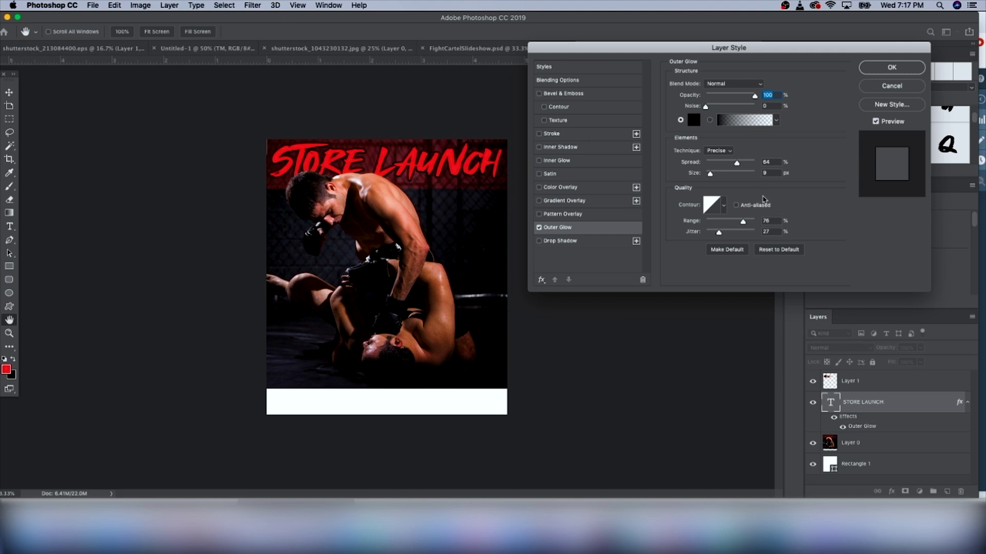
pyautogui.click(883, 68)
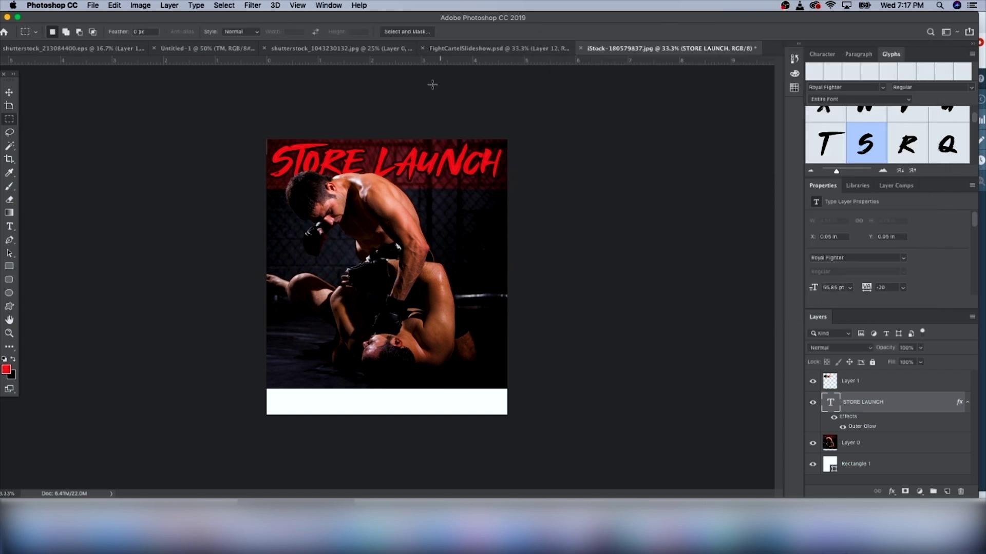
# Add the text "50% OFF" in red DELIRIUM NEON NCV at 72 pt beneath the "STORE LAUNCH" text
pyautogui.click(10, 227)
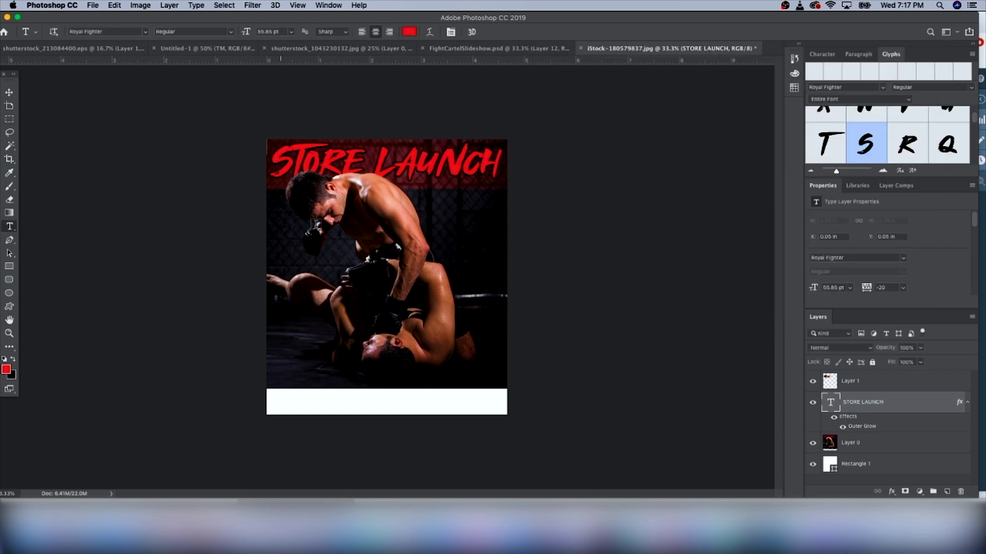
pyautogui.click(397, 214)
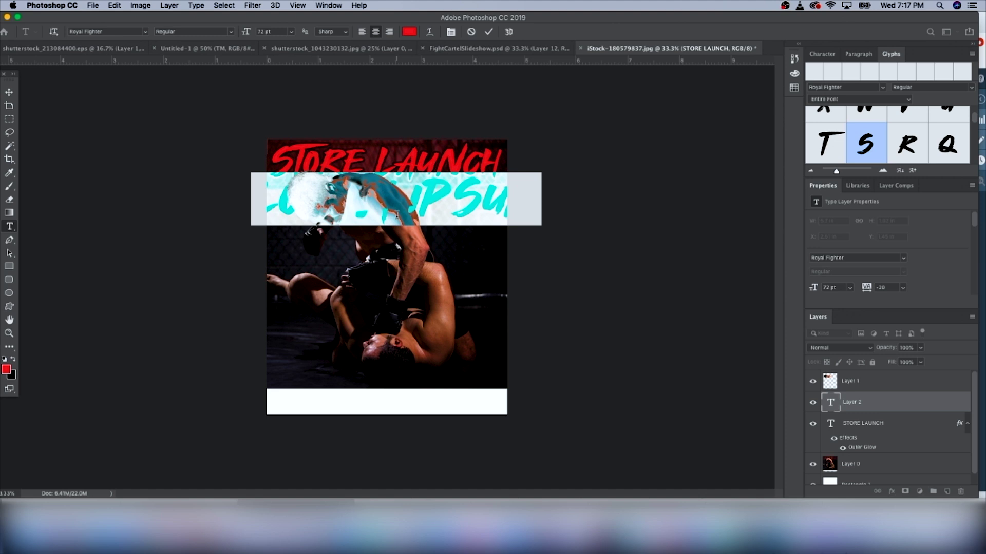
pyautogui.click(144, 34)
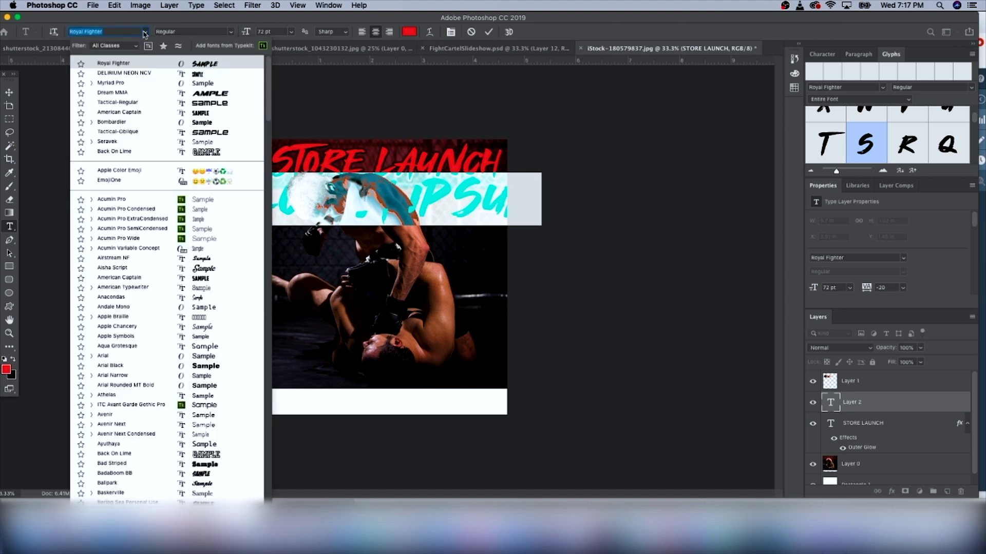
pyautogui.click(157, 75)
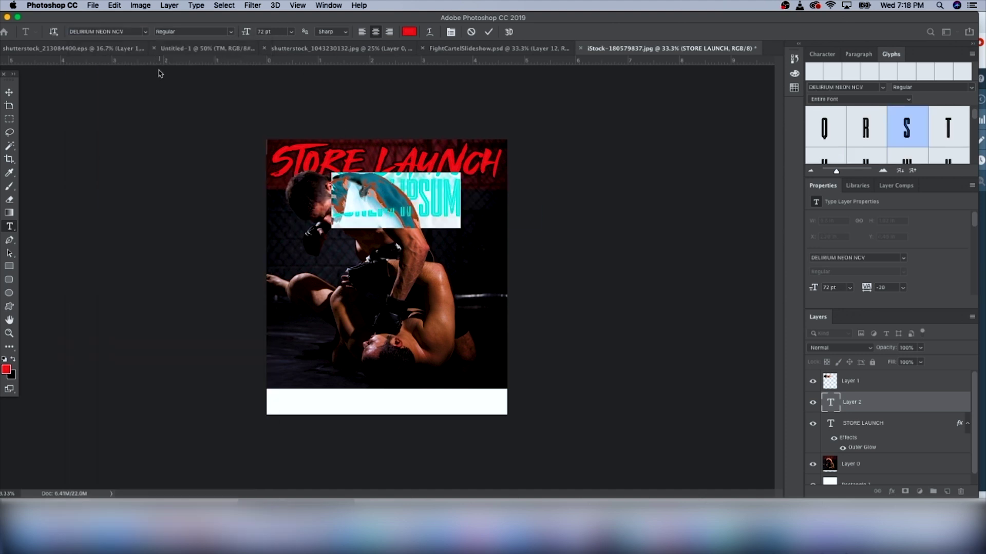
pyautogui.write('www.u')
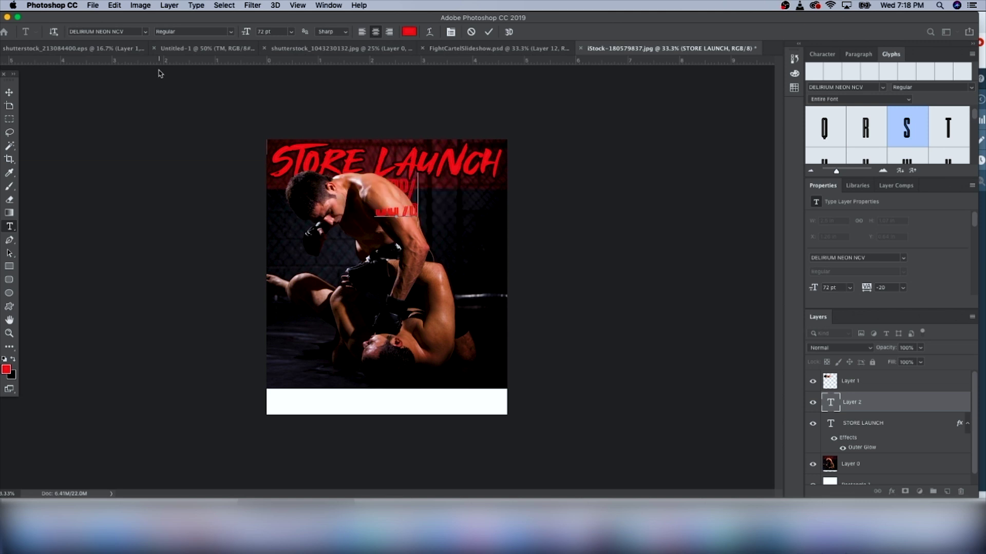
pyautogui.write(' OFF')
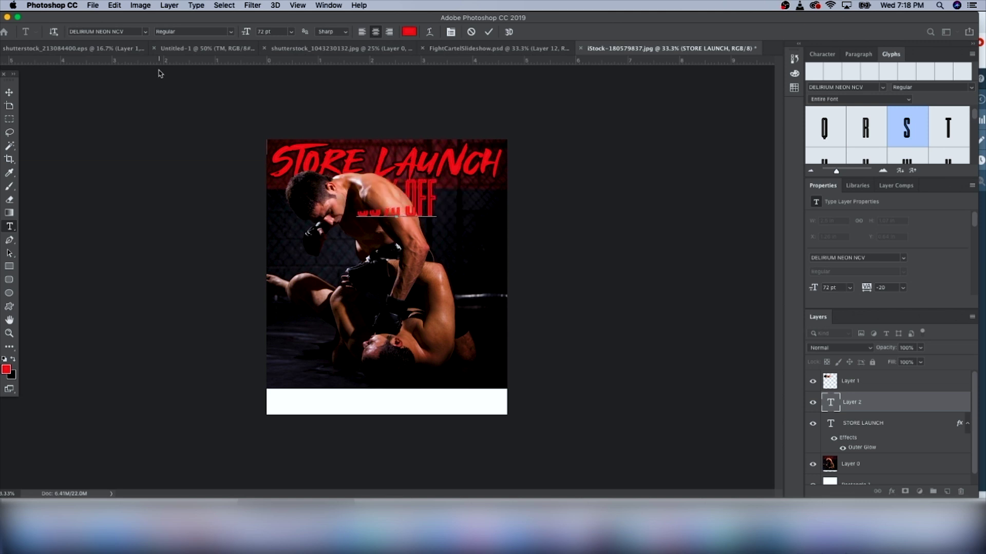
# Scale the "50% OFF" text to about 60.02 pt and position it beneath "LAUNCH", at about X 3.02 in, Y 0.71 in
pyautogui.click(9, 92)
pyautogui.moveTo(430, 202); pyautogui.dragTo(506, 212)
pyautogui.hotkey('ctrl', 't')
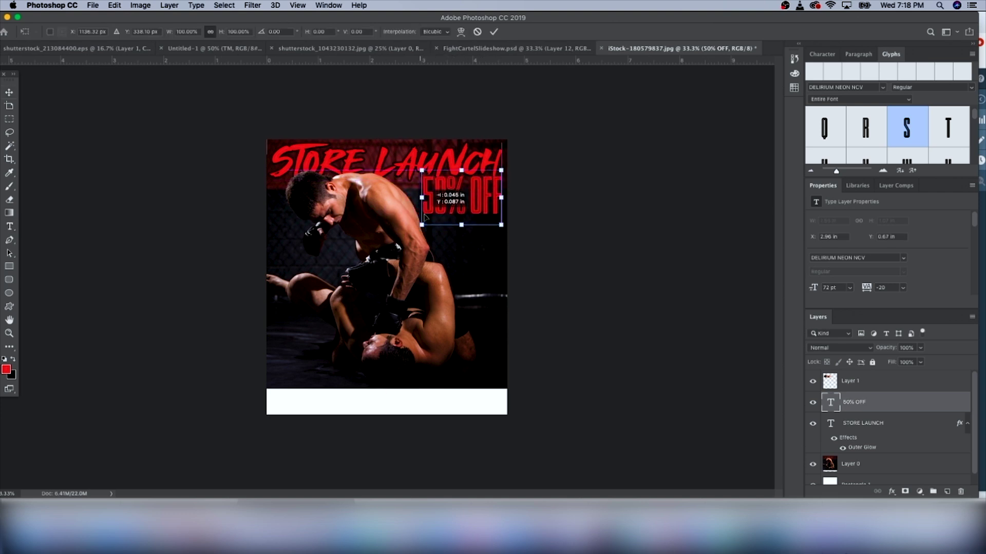
pyautogui.moveTo(423, 224); pyautogui.dragTo(435, 216)
pyautogui.moveTo(482, 189); pyautogui.dragTo(480, 196)
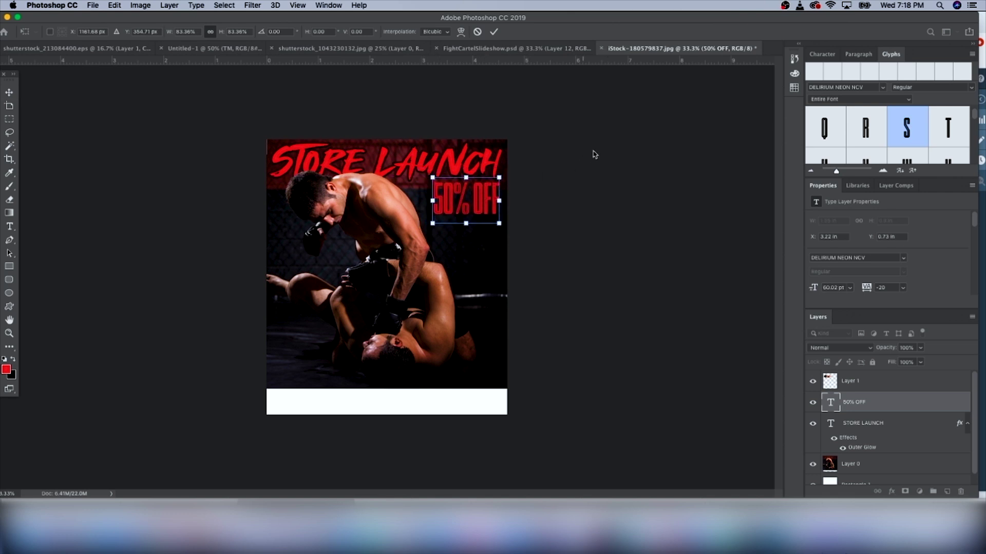
pyautogui.press('Return')
pyautogui.moveTo(477, 210); pyautogui.dragTo(468, 208)
pyautogui.press('Down')
pyautogui.press('Down')
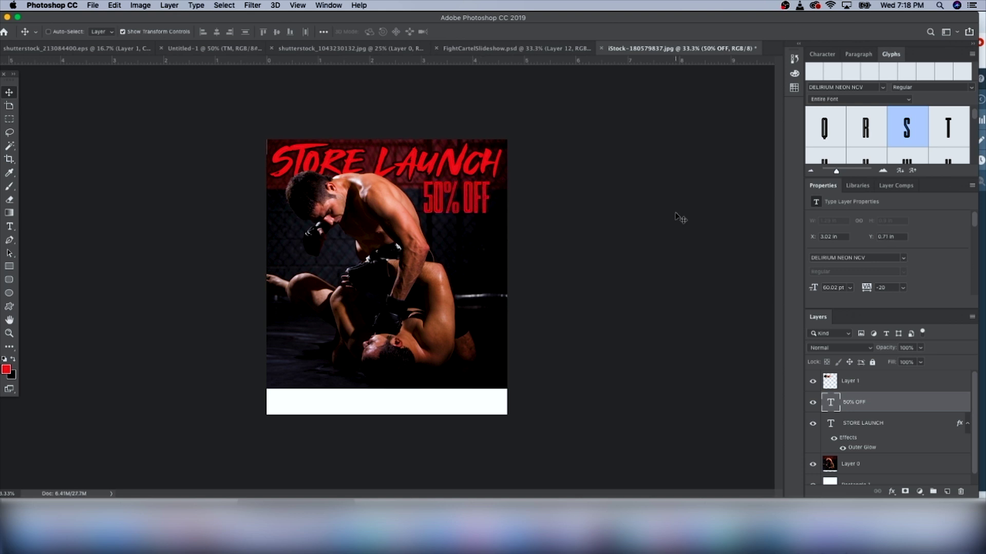
# Apply a black Outer Glow to the "50% OFF" text with 100% opacity, 64% spread and 9 px size
pyautogui.click(892, 491)
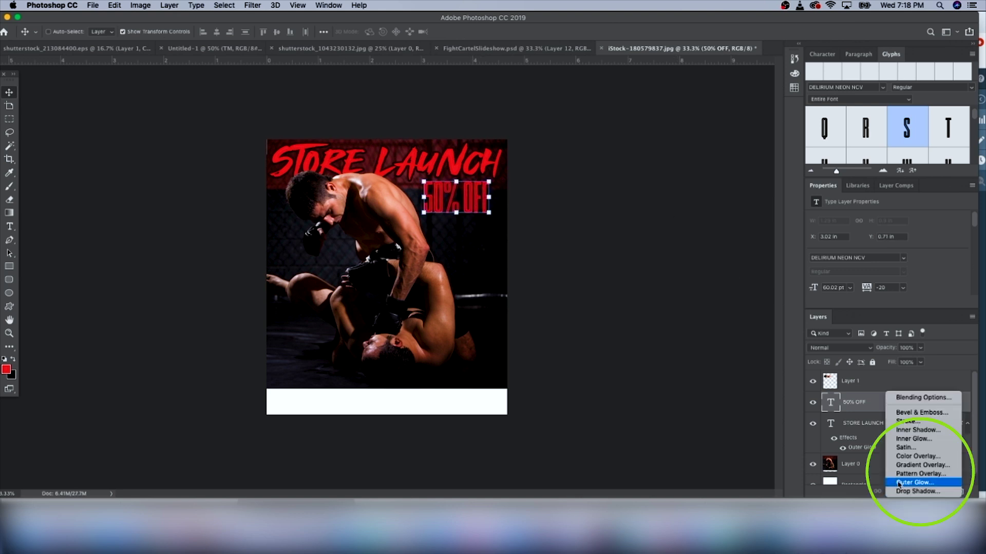
pyautogui.click(902, 485)
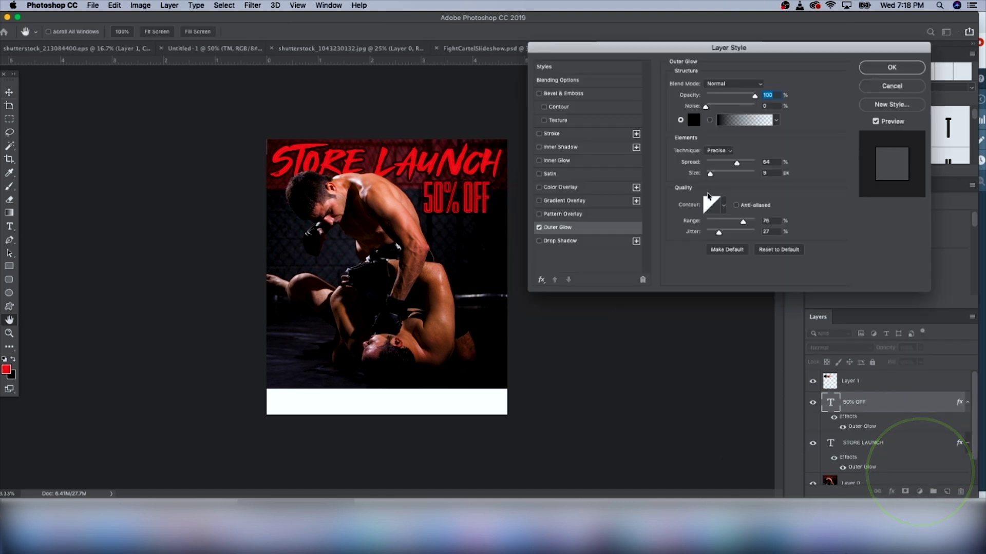
pyautogui.click(871, 70)
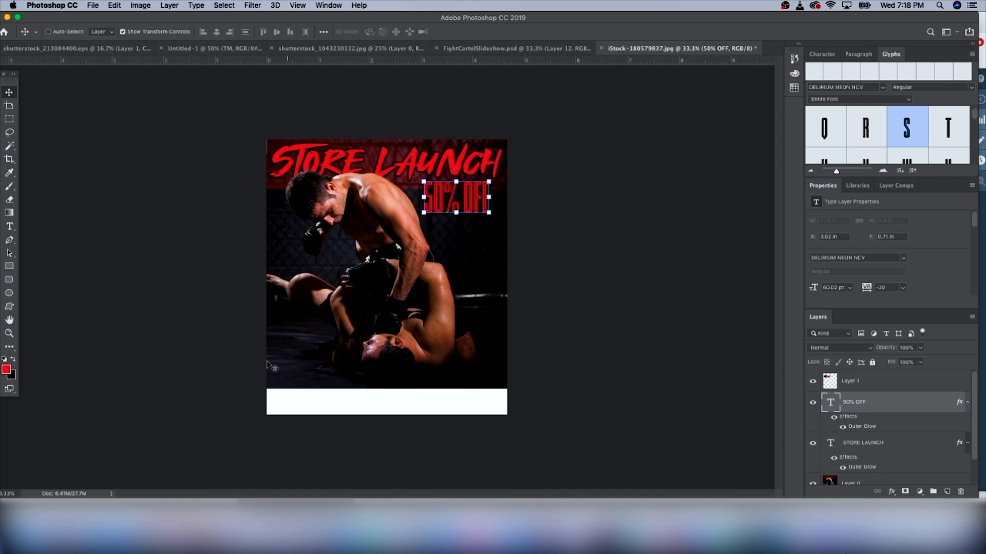
# Copy all layers of the Fight Cartel logo from the Untitled-1 document into iStock-180579837.jpg
pyautogui.click(211, 51)
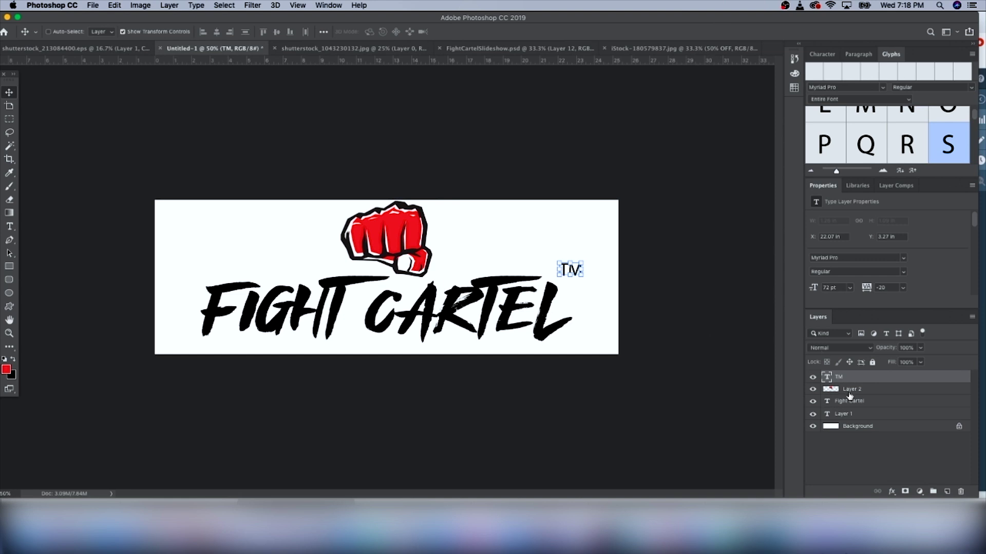
pyautogui.keyDown('shift'); pyautogui.click(860, 431); pyautogui.keyUp('shift')
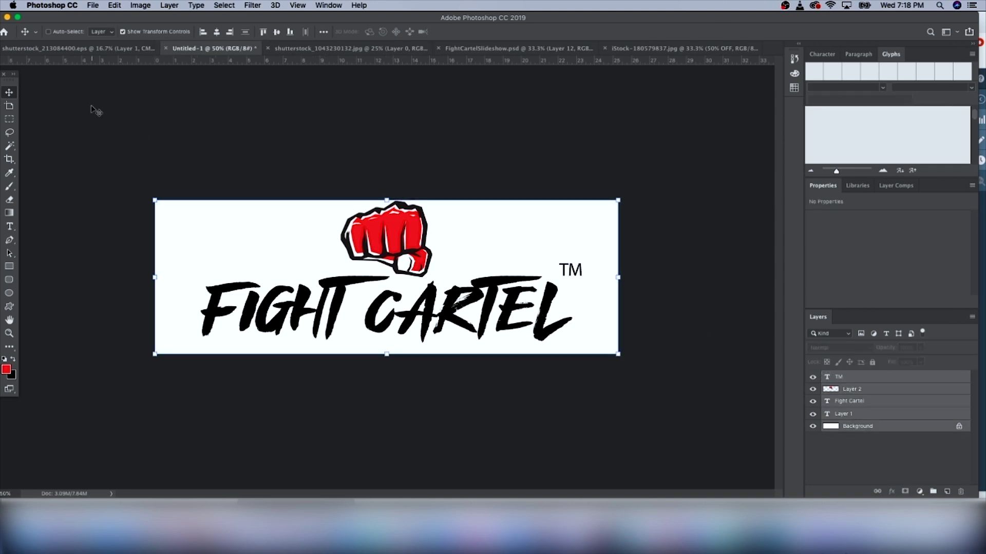
pyautogui.moveTo(709, 49); pyautogui.dragTo(421, 332)
# Scale the Fight Cartel logo to about 15.96% and place it in the lower-left corner of the canvas, on the white strip
pyautogui.press('super+t')
pyautogui.moveTo(575, 226); pyautogui.dragTo(298, 408)
pyautogui.press('Up')
pyautogui.press('Up')
pyautogui.press('Up')
pyautogui.press('Up')
pyautogui.press('Up')
pyautogui.press('Up')
pyautogui.press('Up')
pyautogui.press('Up')
pyautogui.press('Up')
pyautogui.press('Down')
pyautogui.press('Down')
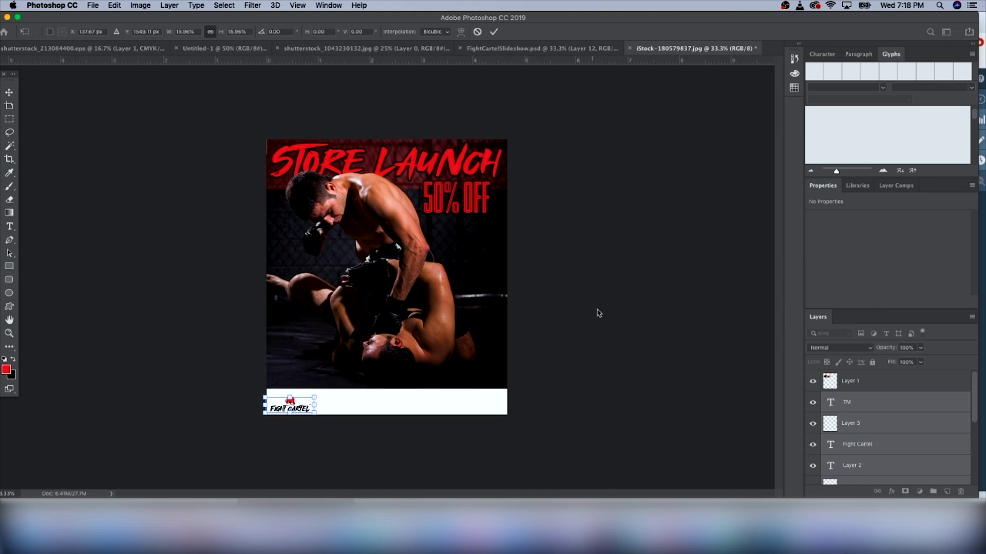
pyautogui.press('Return')
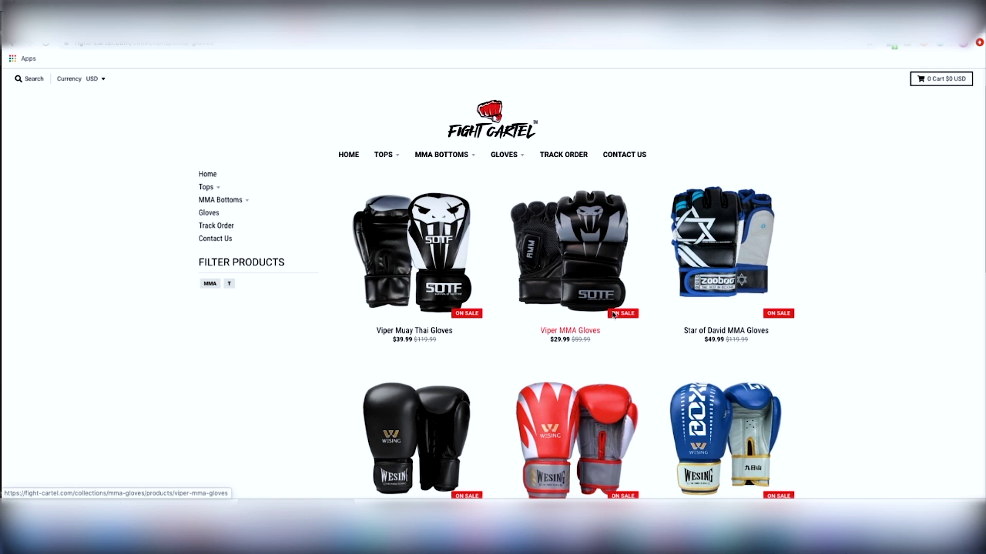
# Copy the black Wesing gloves image from its Fight Cartel product page in the browser and paste it into the Photoshop fight poster
pyautogui.scroll(-2, 611, 318)
pyautogui.click(434, 331)
pyautogui.scroll(-2, 402, 291)
pyautogui.rightClick(402, 287)
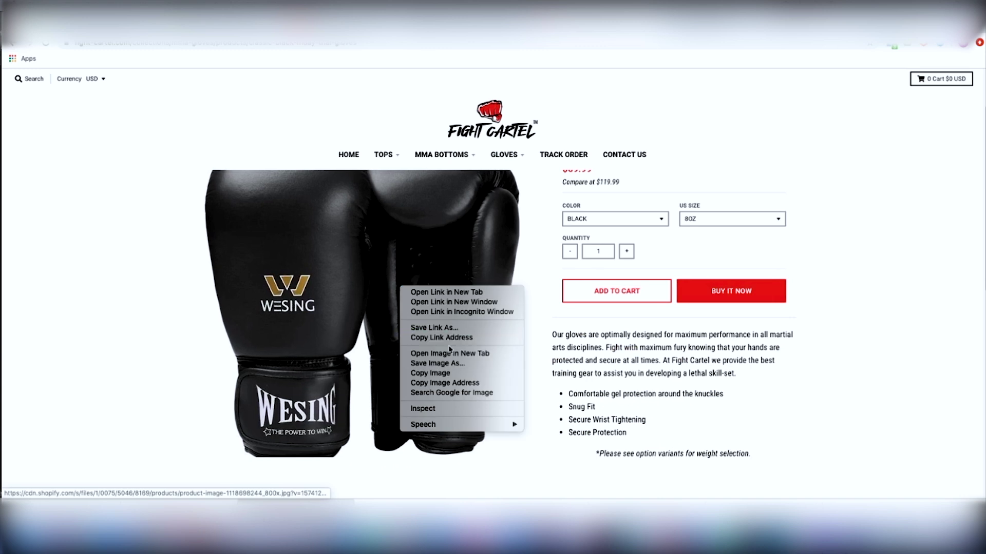
pyautogui.click(449, 373)
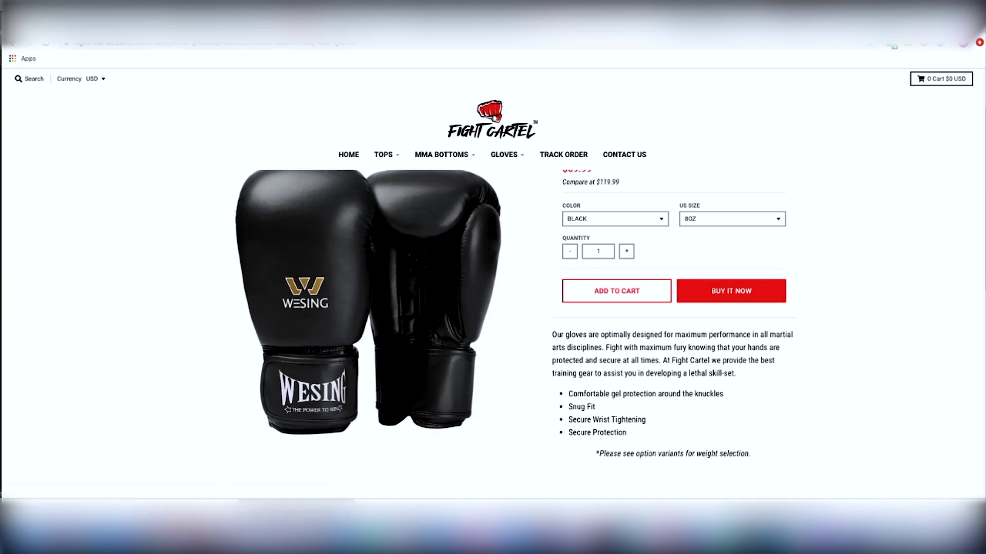
pyautogui.click(544, 527)
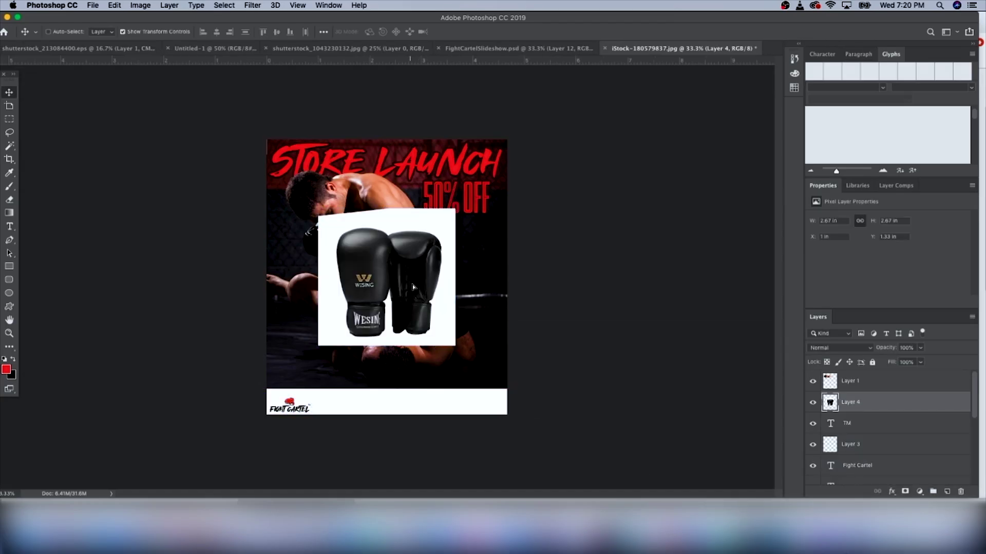
# Move the gloves image to the canvas's lower right, at about X 1.9 in, Y 2.56 in, and delete its white background
pyautogui.moveTo(411, 283); pyautogui.dragTo(458, 347)
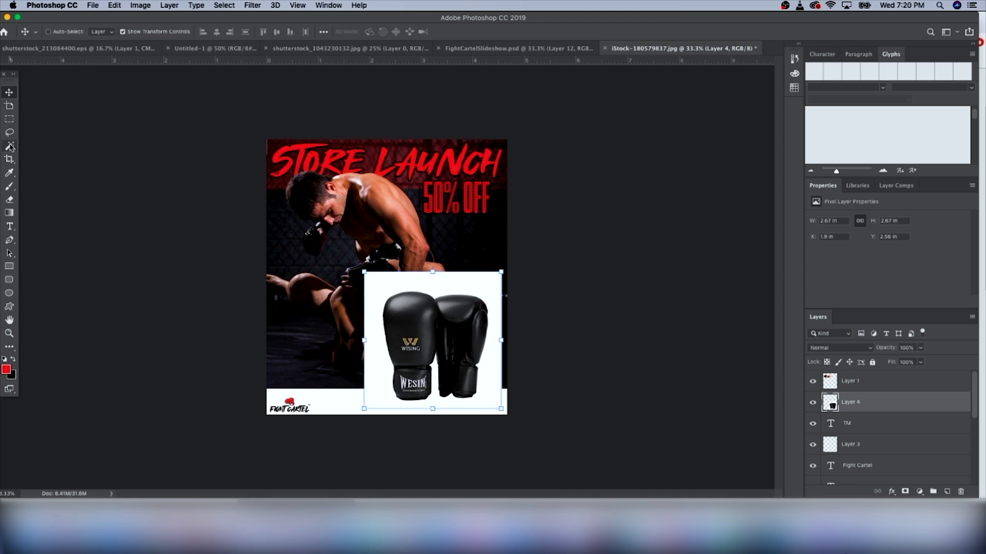
pyautogui.moveTo(10, 147); pyautogui.dragTo(52, 172)
pyautogui.click(419, 283)
pyautogui.press('Delete')
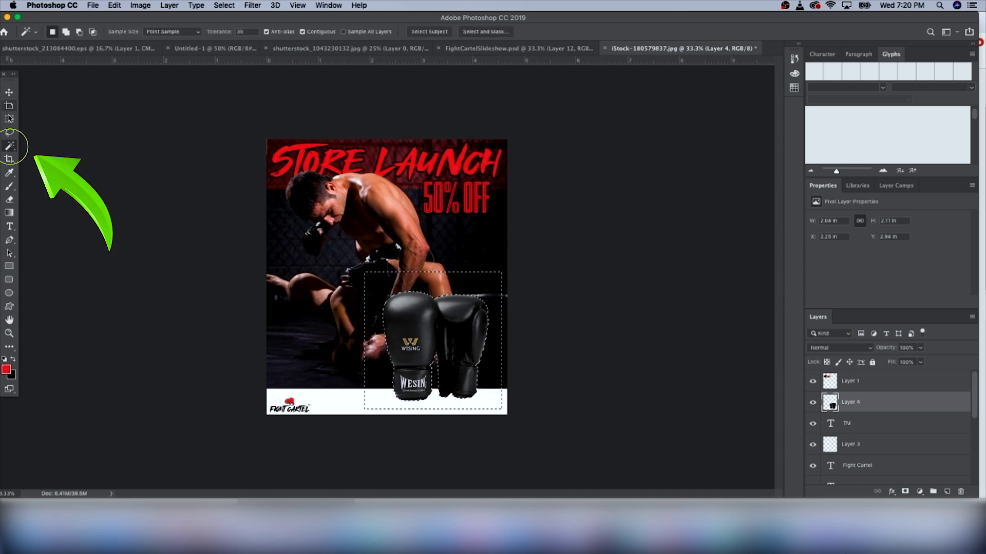
# Deselect, then shrink the black gloves to about 1.91 by 1.98 in and position them at about X 2.61 in, Y 3.15 in
pyautogui.click(9, 119)
pyautogui.click(104, 156)
pyautogui.click(10, 92)
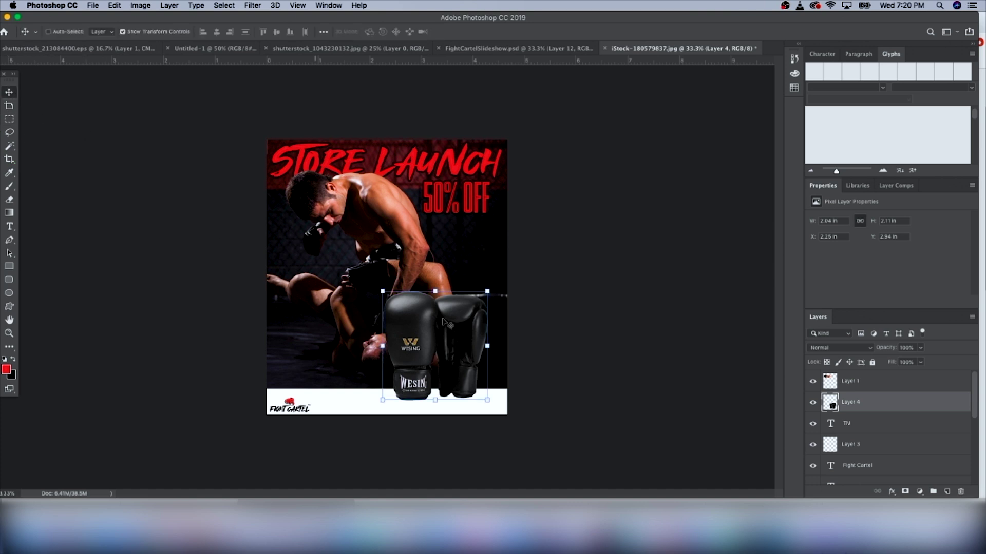
pyautogui.moveTo(452, 330); pyautogui.dragTo(463, 335)
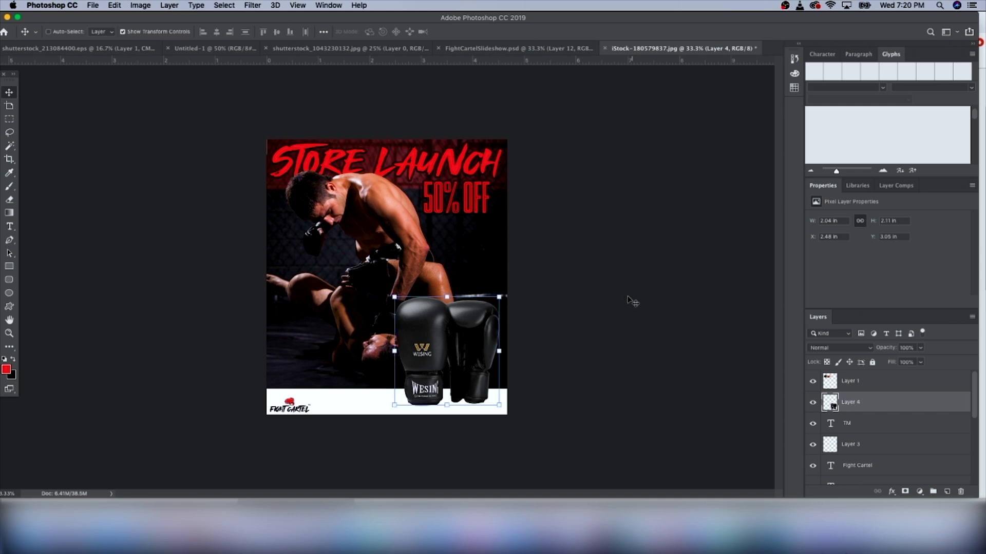
pyautogui.moveTo(499, 295); pyautogui.dragTo(492, 301)
pyautogui.moveTo(470, 333); pyautogui.dragTo(477, 335)
pyautogui.press('Return')
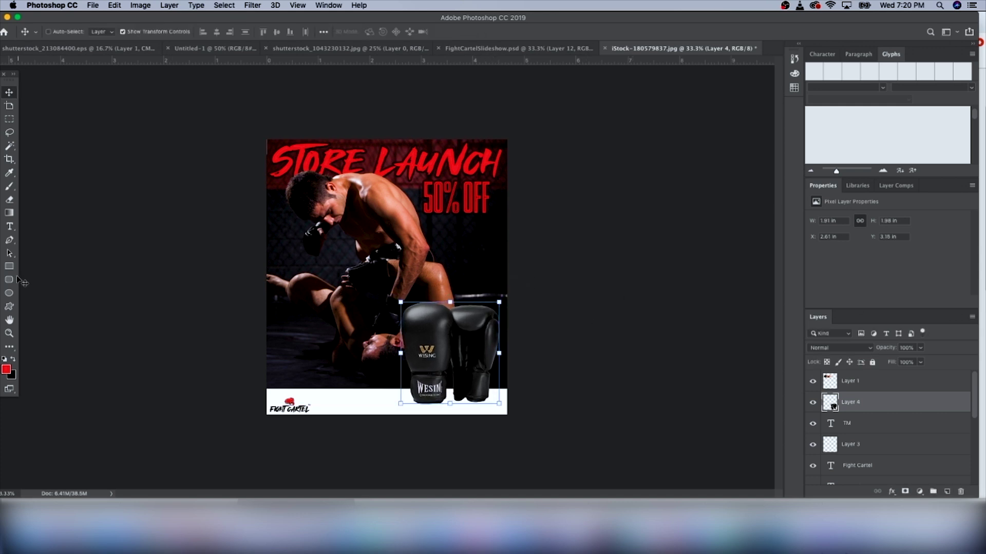
# Draw a flat black ellipse without a stroke, about 416 by 14 px, directly under the black gloves
pyautogui.click(11, 294)
pyautogui.click(104, 32)
pyautogui.click(79, 86)
pyautogui.click(94, 22)
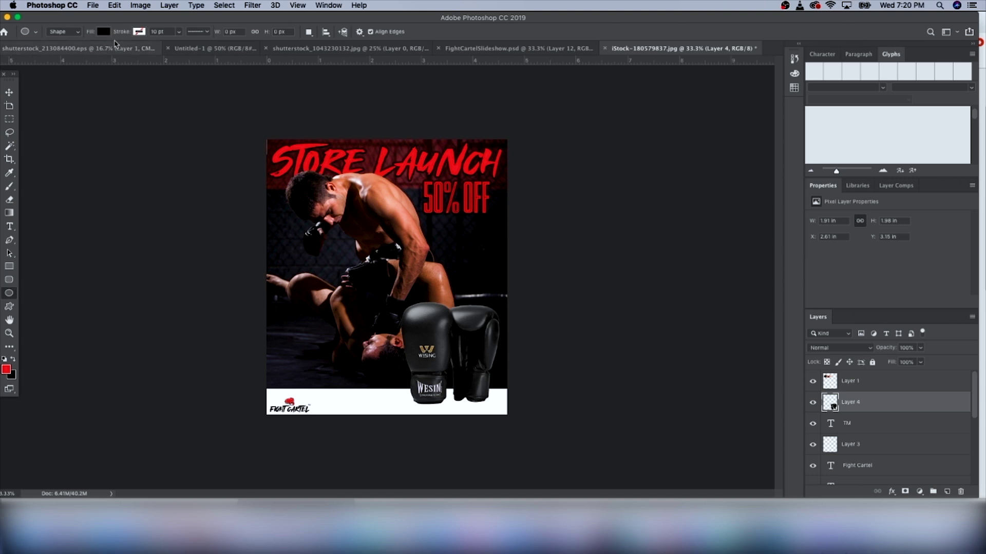
pyautogui.moveTo(414, 403); pyautogui.dragTo(486, 405)
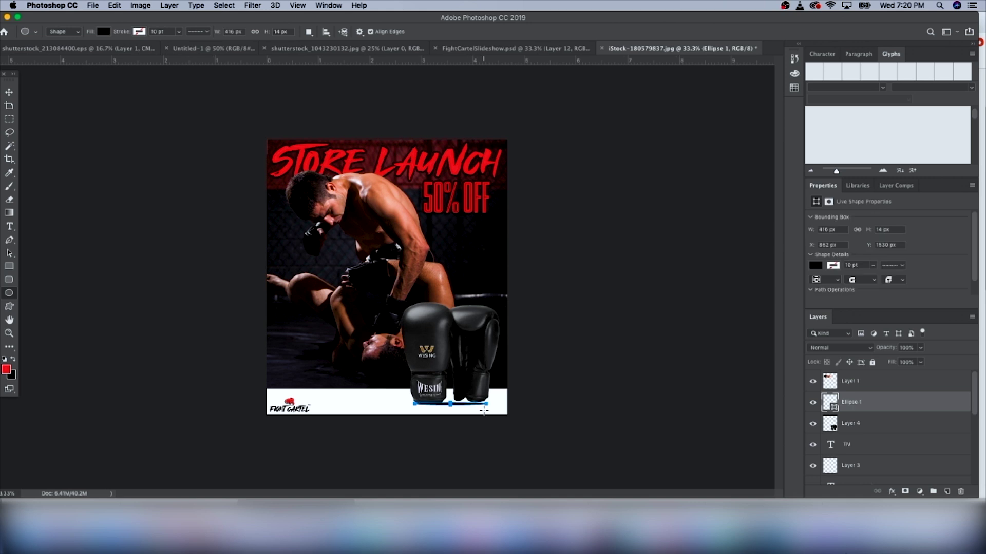
# Convert the ellipse under the gloves to a smart object and apply a Gaussian Blur of about 6 pixels
pyautogui.click(252, 5)
pyautogui.moveTo(287, 161)
pyautogui.moveTo(329, 138)
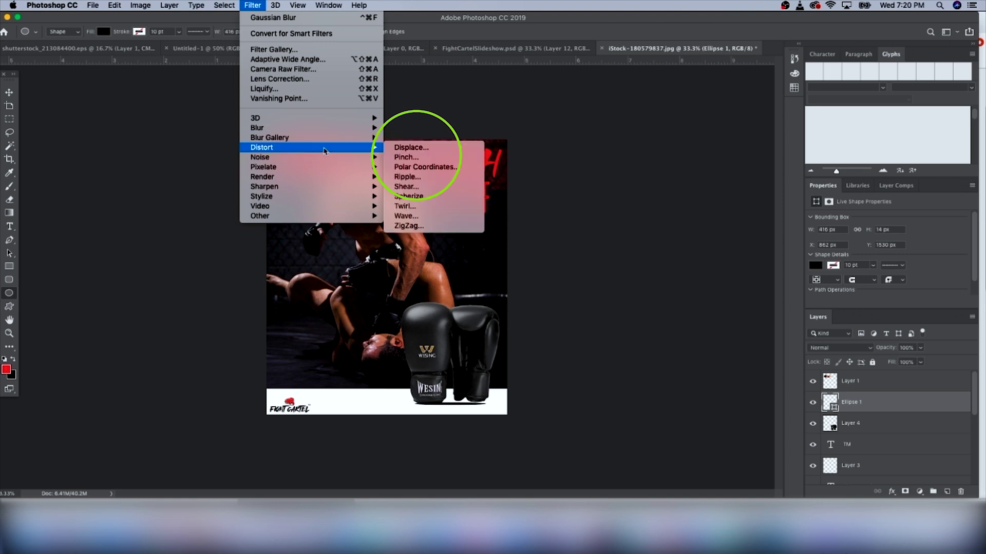
pyautogui.click(416, 165)
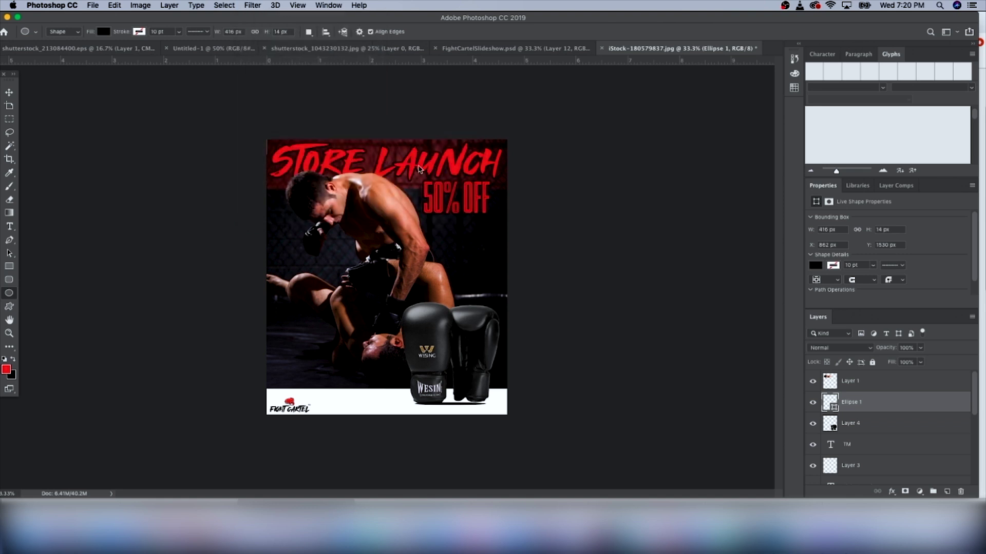
pyautogui.click(577, 184)
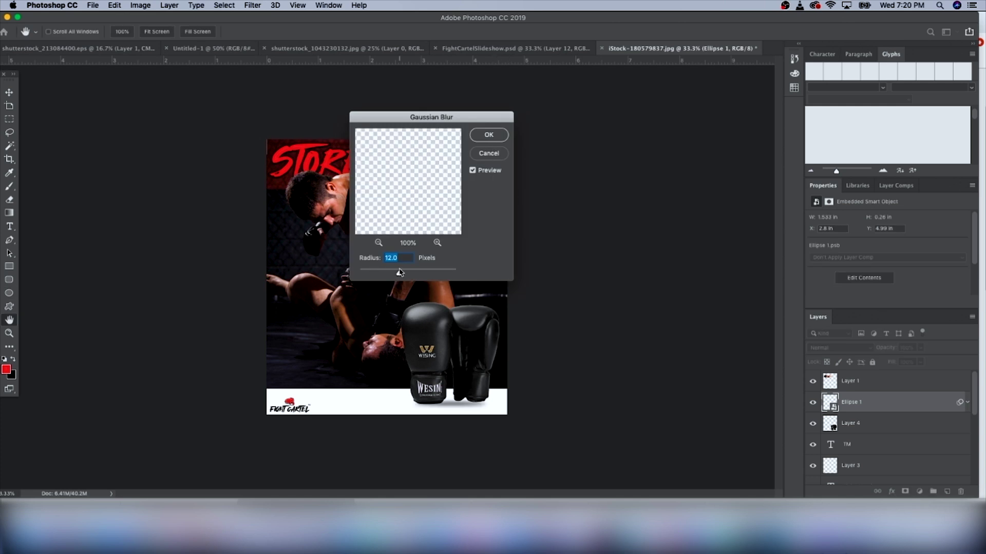
pyautogui.moveTo(399, 275); pyautogui.dragTo(389, 275)
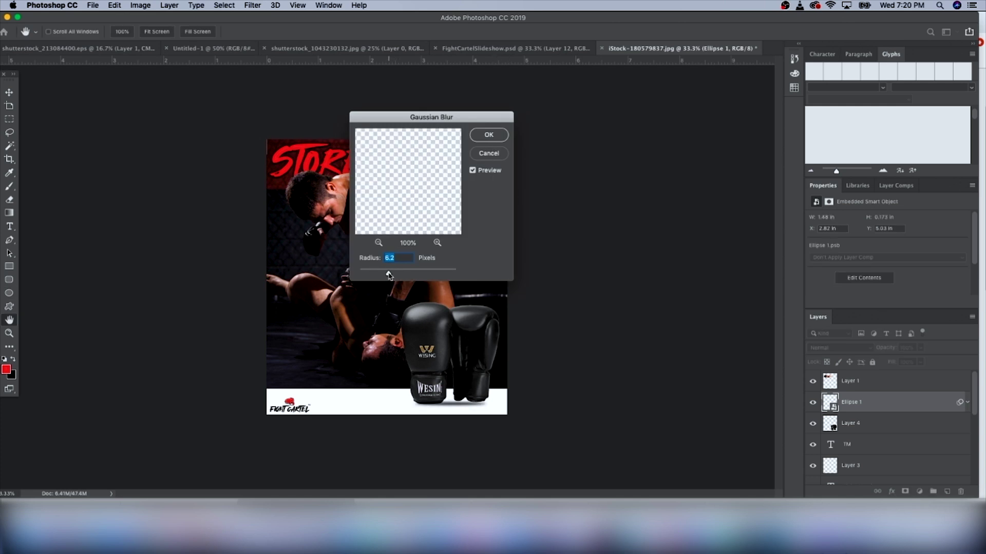
pyautogui.click(495, 134)
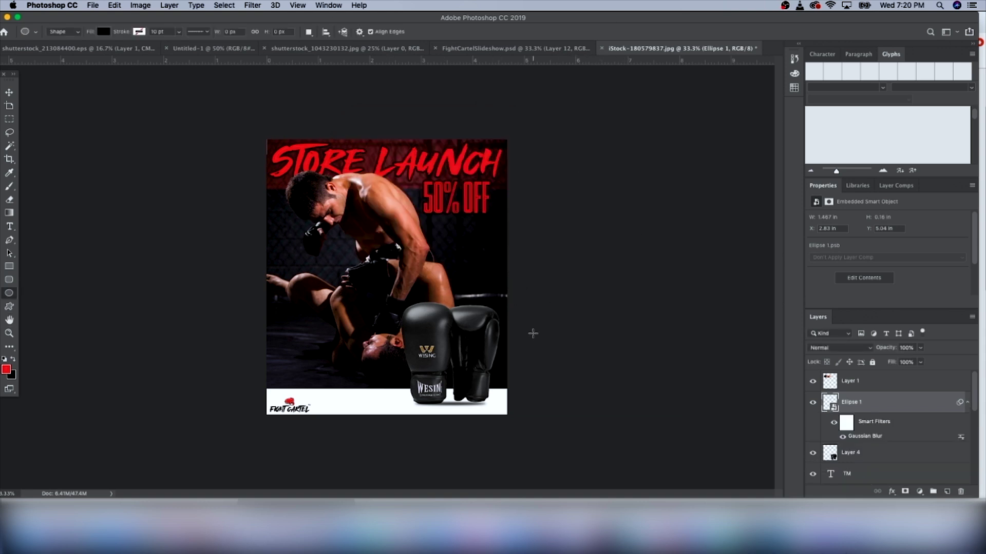
# Move the blurred Ellipse 1 layer below the black gloves layer, Layer 4, in the layer stack
pyautogui.scroll(-1, 924, 414)
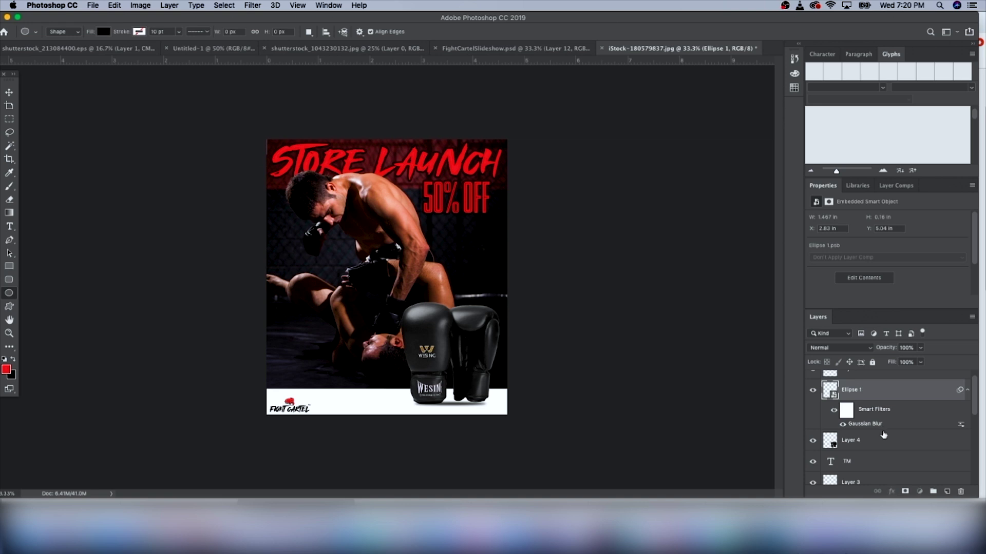
pyautogui.scroll(-2, 889, 425)
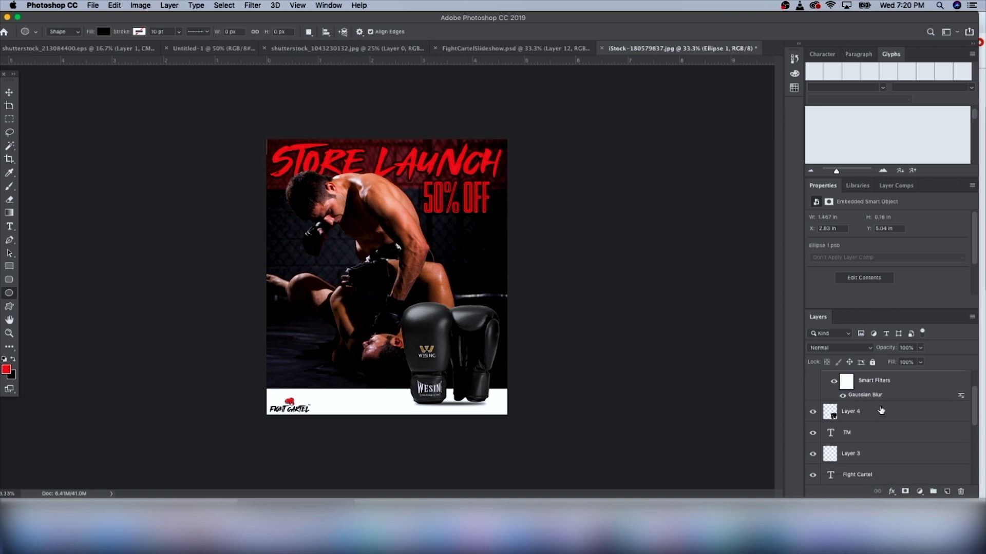
pyautogui.click(881, 411)
pyautogui.scroll(3, 882, 413)
pyautogui.scroll(-1, 882, 413)
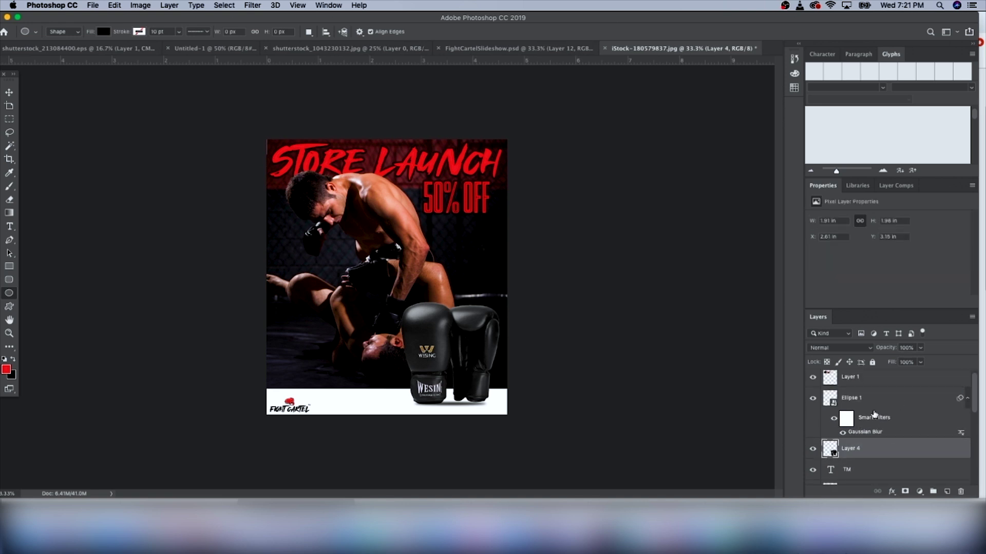
pyautogui.click(870, 402)
pyautogui.moveTo(860, 402); pyautogui.dragTo(849, 468)
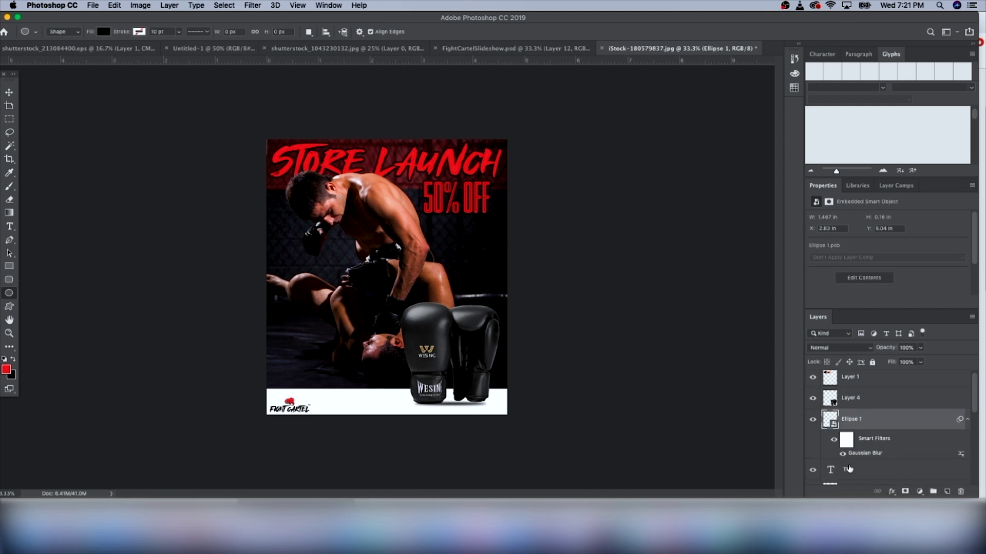
pyautogui.click(852, 397)
pyautogui.click(852, 418)
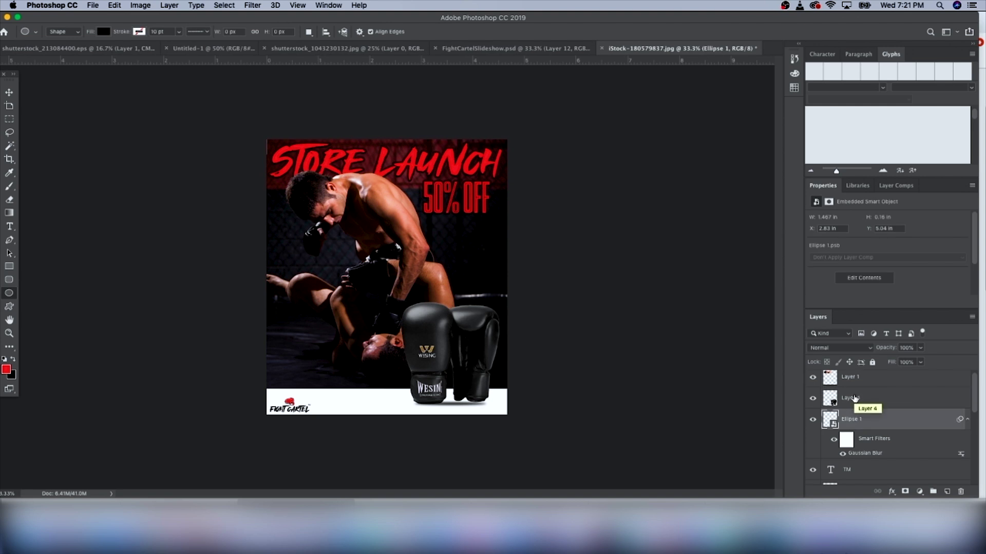
# Duplicate the black gloves on Layer 4 and flip the copy vertically
pyautogui.click(854, 398)
pyautogui.click(9, 92)
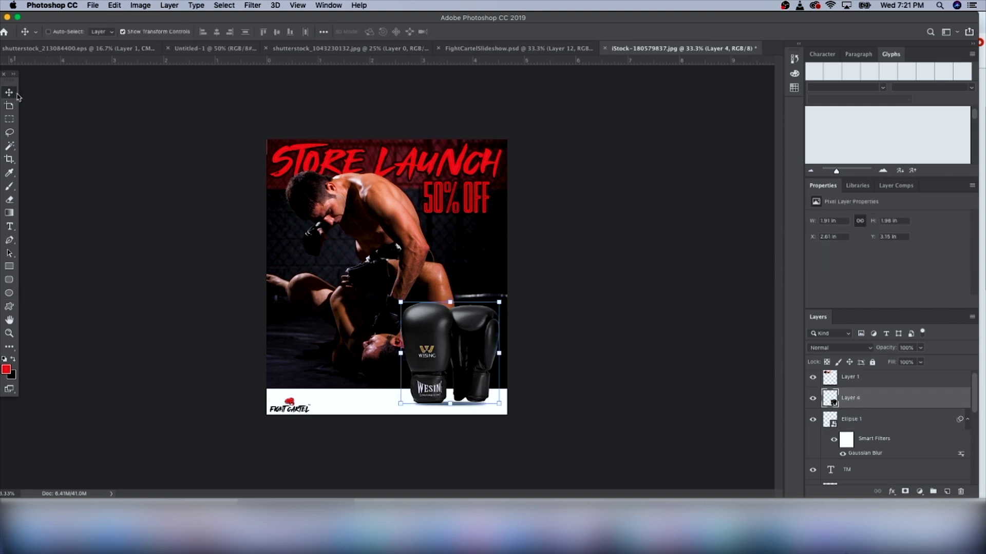
pyautogui.press('super+v')
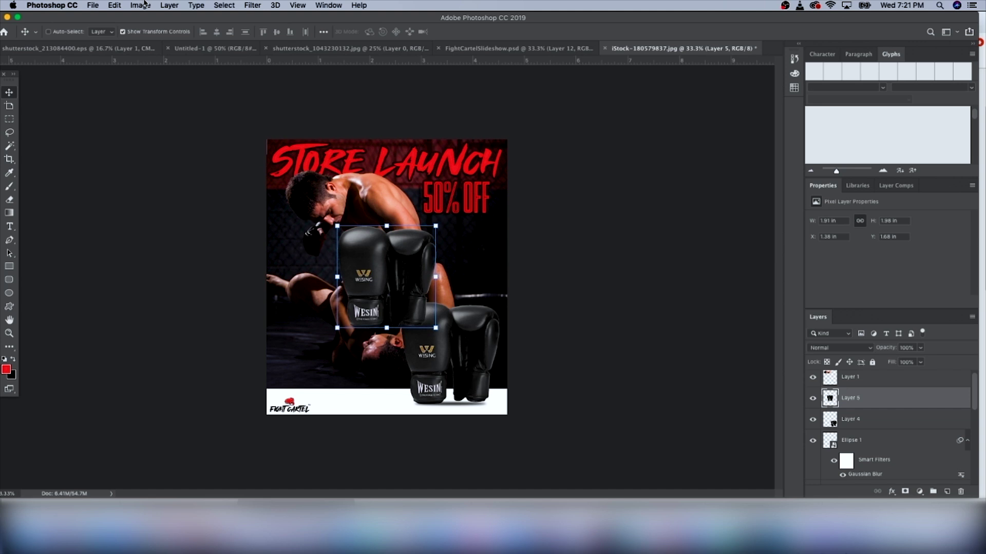
pyautogui.click(144, 4)
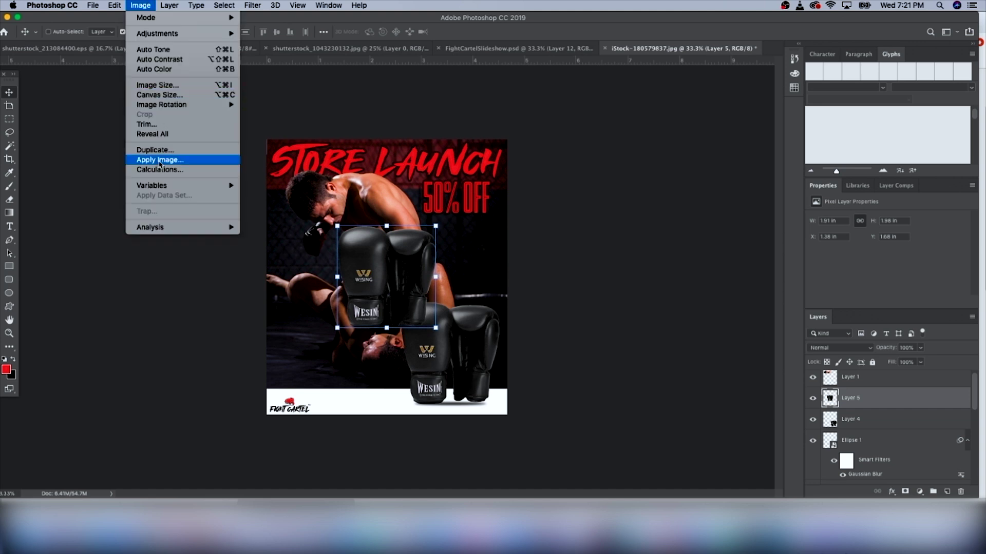
pyautogui.moveTo(117, 5)
pyautogui.moveTo(153, 244)
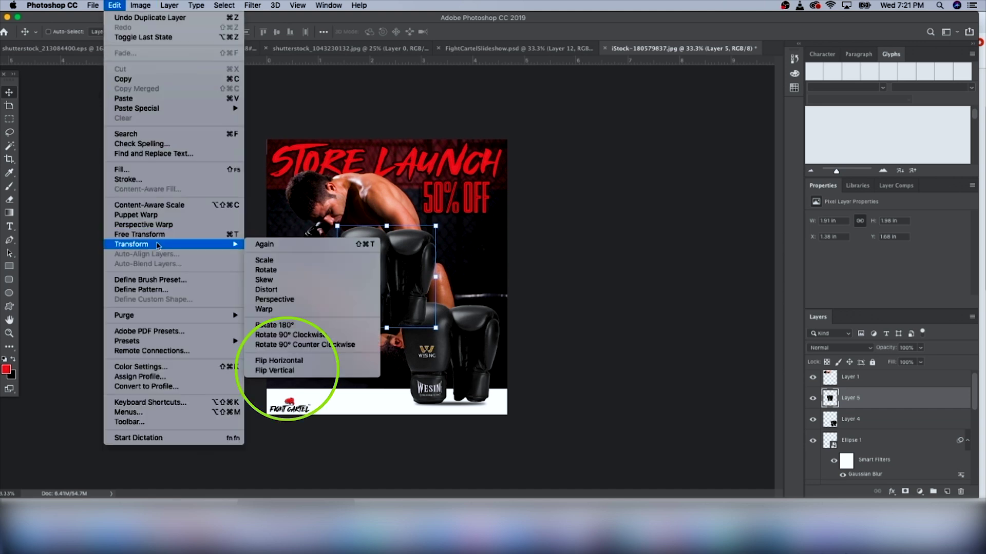
pyautogui.click(291, 371)
# Place the flipped gloves directly beneath the originals, at about X 2.62 in, Y 5.13 in, with their layer below the ellipse layer
pyautogui.moveTo(390, 290); pyautogui.dragTo(467, 459)
pyautogui.moveTo(867, 398); pyautogui.dragTo(864, 432)
pyautogui.press('Left')
pyautogui.press('Left')
pyautogui.press('Left')
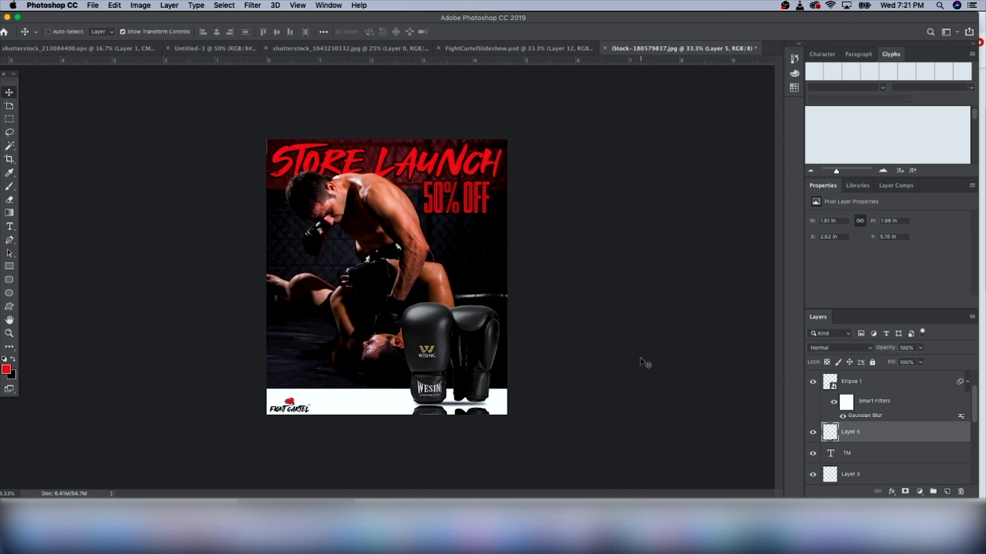
pyautogui.press('Up')
pyautogui.press('Up')
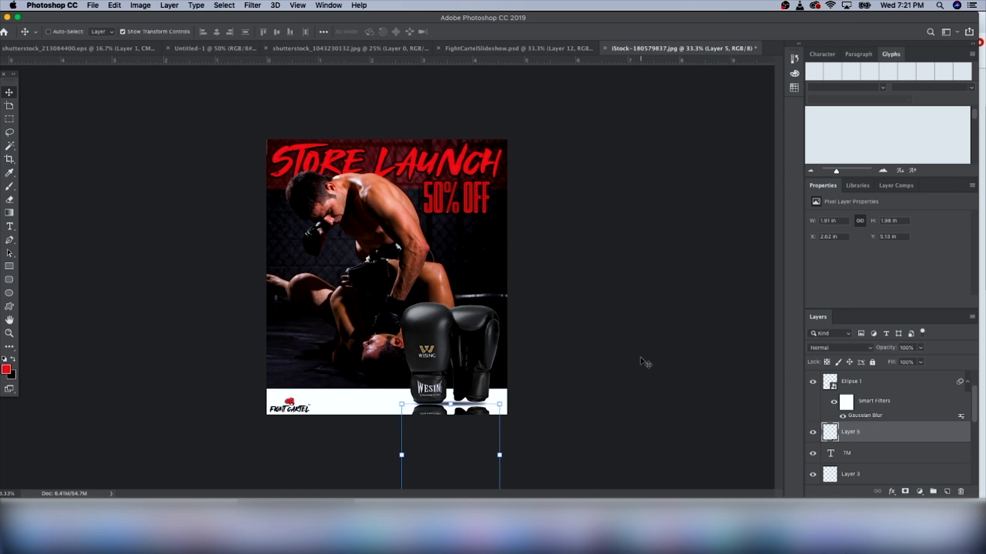
# Add a layer mask to the flipped gloves and fade the reflection with a black-to-white linear gradient
pyautogui.click(905, 492)
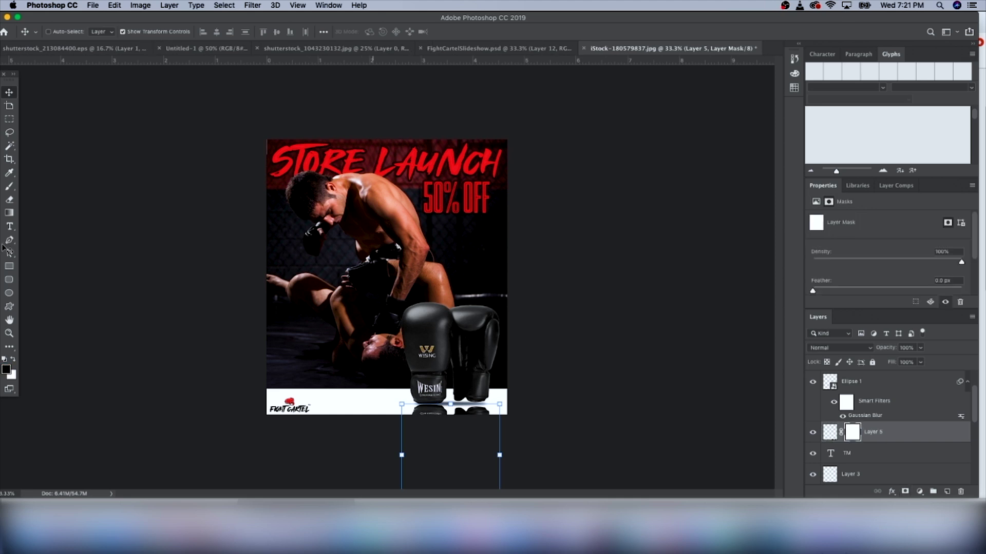
pyautogui.click(10, 212)
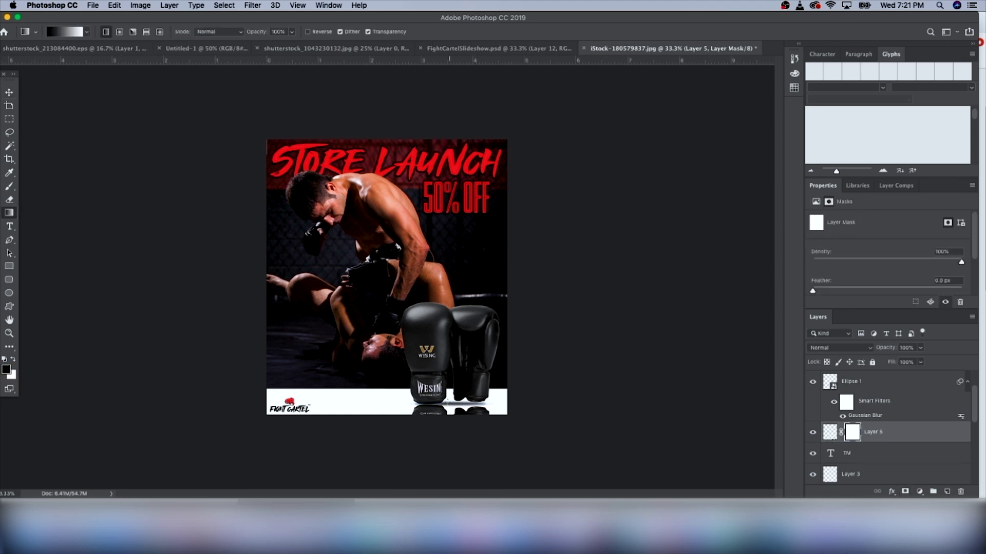
pyautogui.moveTo(446, 392); pyautogui.dragTo(445, 378)
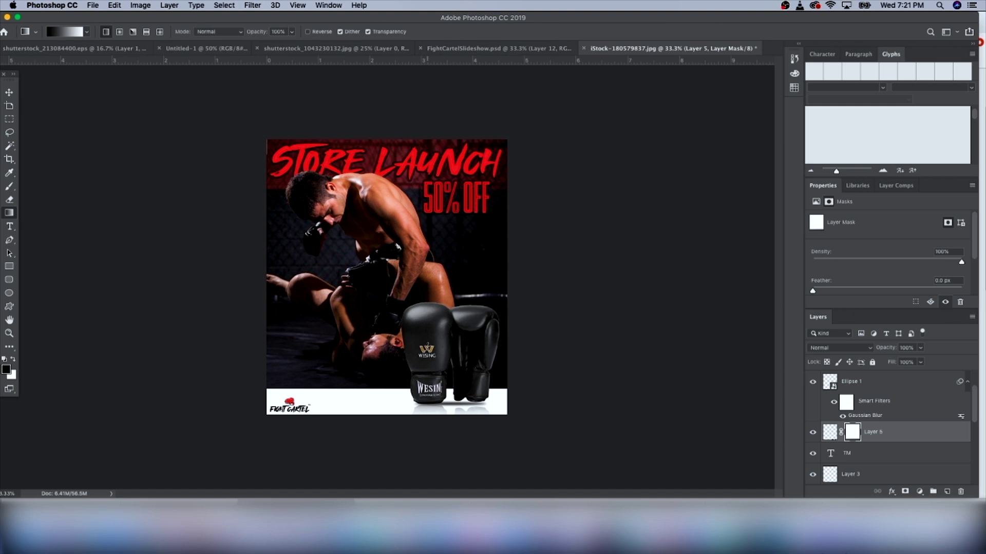
# Save a PNG copy of the poster as FCSlideshop in the Downloads folder, using the large file size option
pyautogui.click(100, 4)
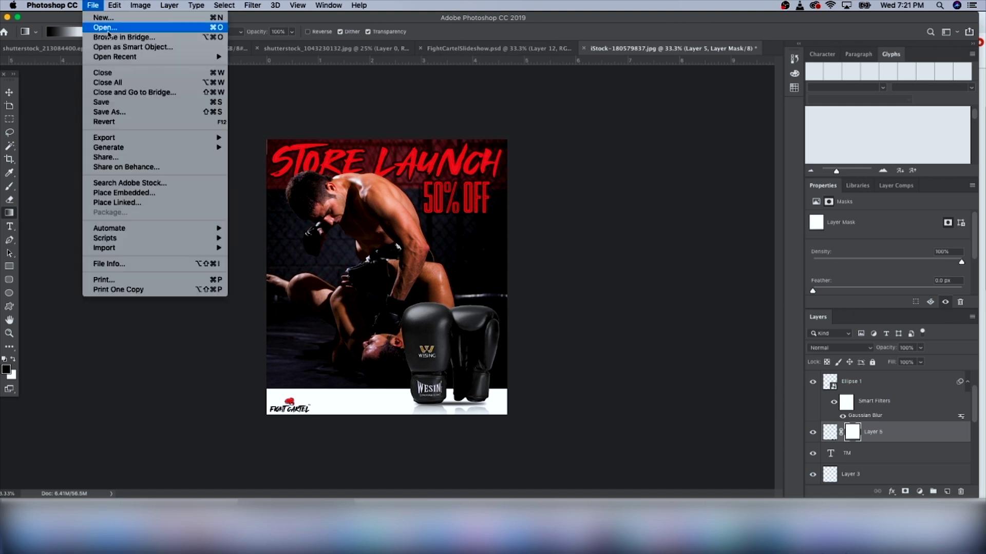
pyautogui.click(142, 108)
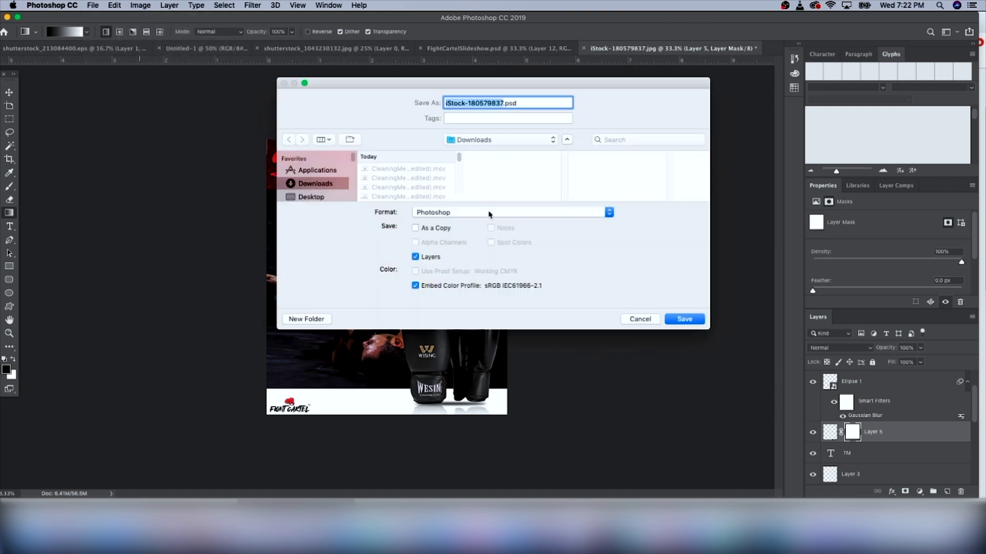
pyautogui.click(490, 212)
pyautogui.click(462, 358)
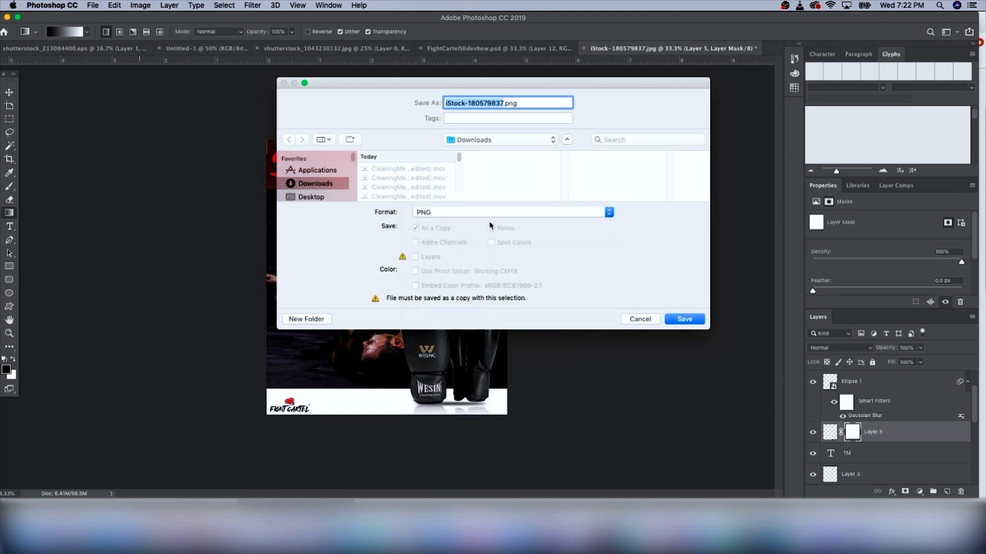
pyautogui.write('FCSlidew')
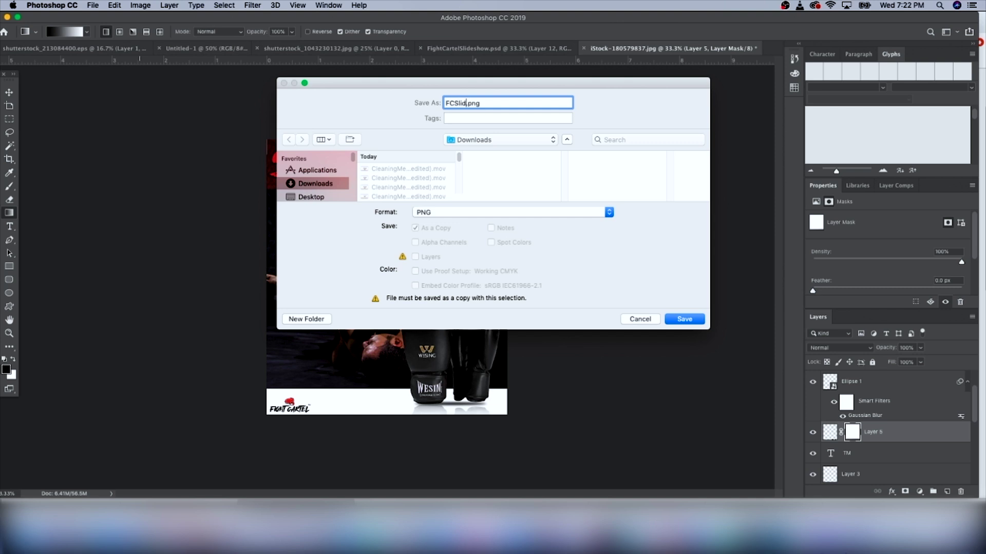
pyautogui.press('BackSpace')
pyautogui.write('shop')
pyautogui.press('Return')
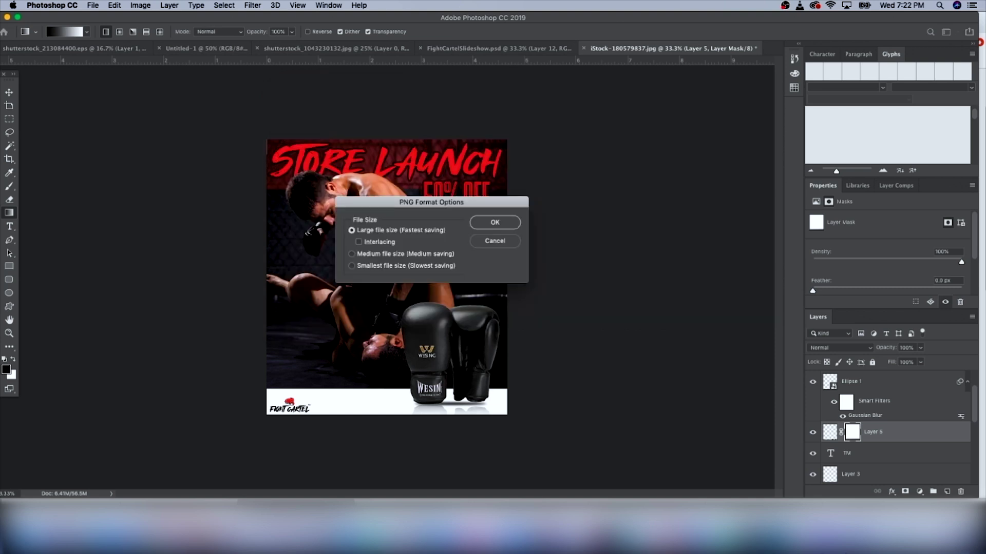
pyautogui.press('Return')
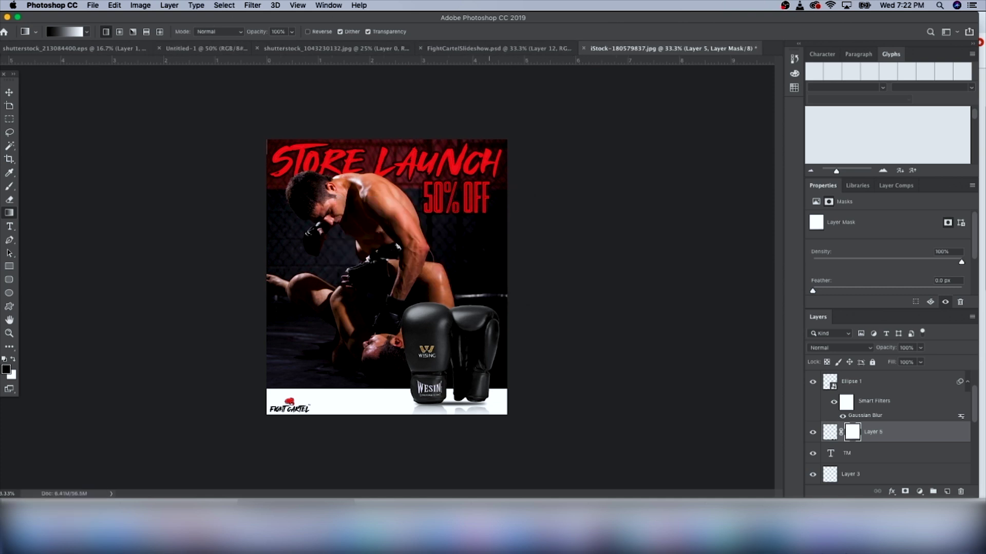
# Select the reflection layer, then copy the Classic Blue Muy Thai Gloves image from its Fight Cartel product page in the browser
pyautogui.click(876, 425)
pyautogui.press('v')
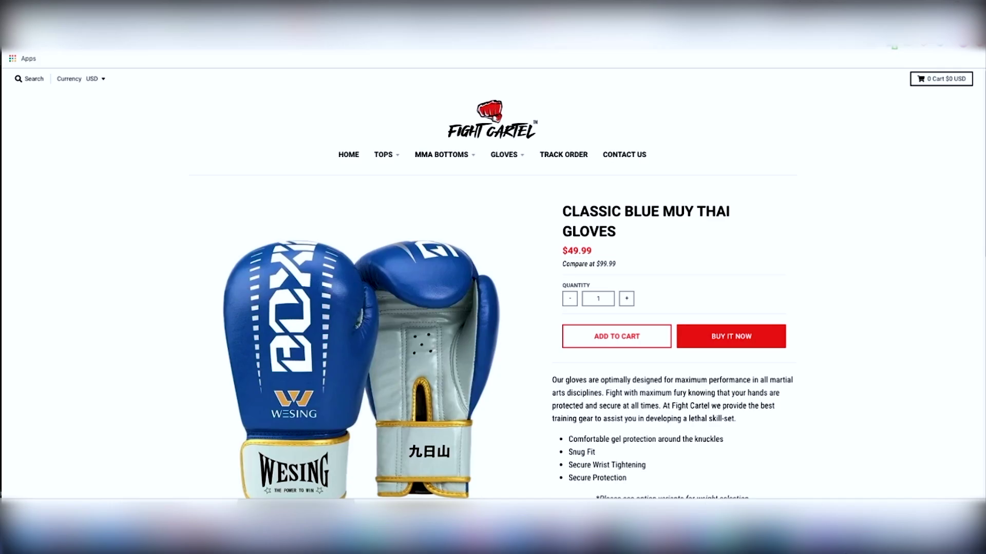
pyautogui.scroll(-3, 346, 407)
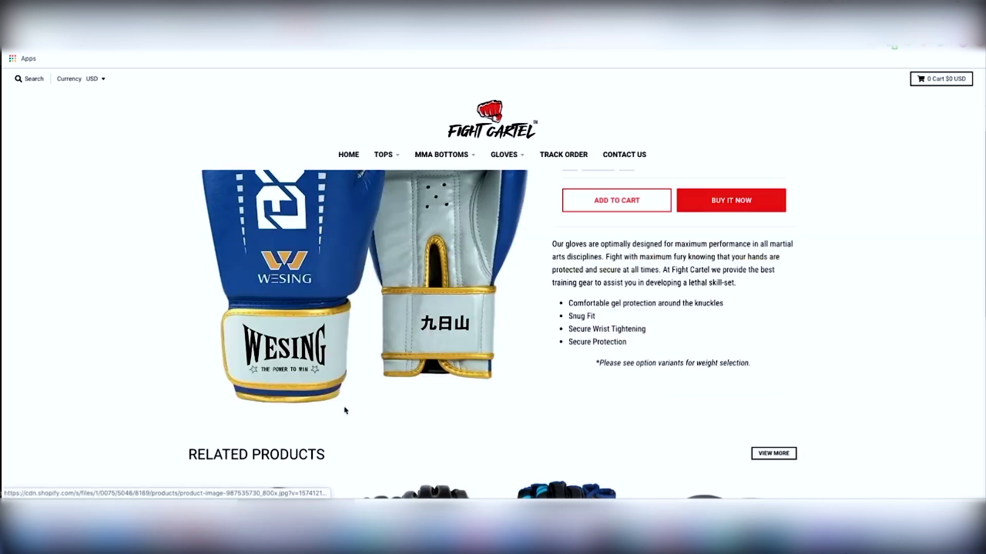
pyautogui.scroll(2, 346, 407)
pyautogui.rightClick(344, 410)
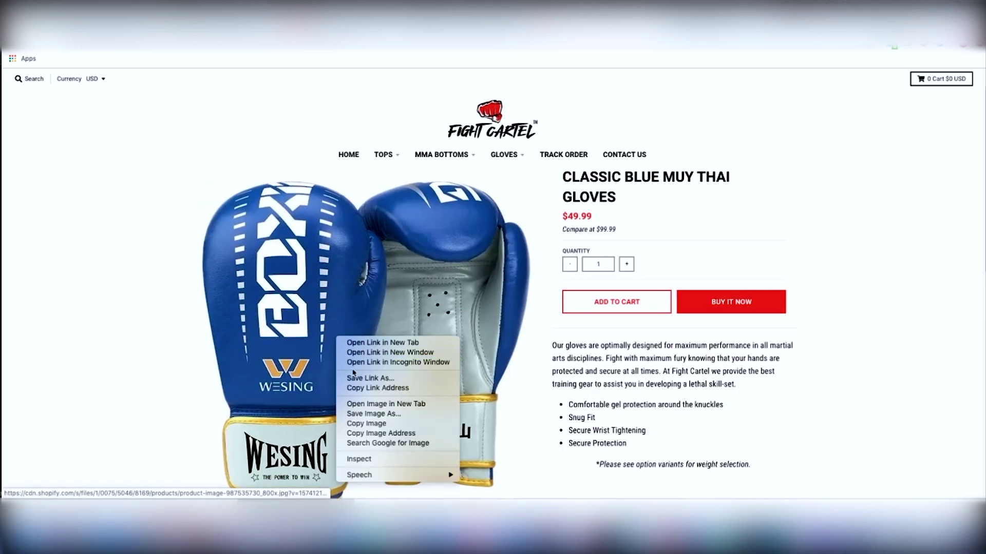
pyautogui.click(367, 427)
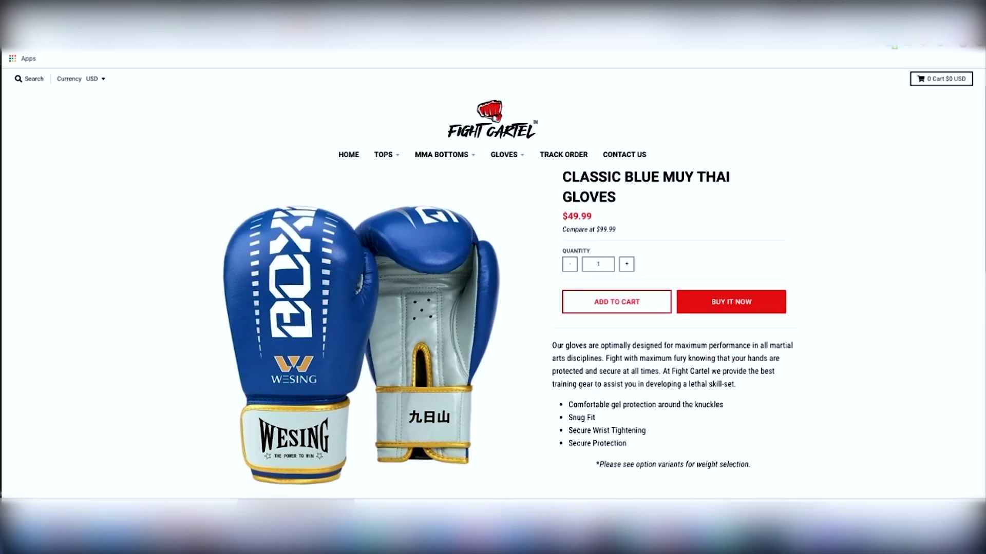
# Paste the blue gloves image into the Photoshop fight poster and place it at about X 0.65 in, Y 1.43 in
pyautogui.click(560, 531)
pyautogui.press('cmd+v')
pyautogui.moveTo(402, 277); pyautogui.dragTo(378, 280)
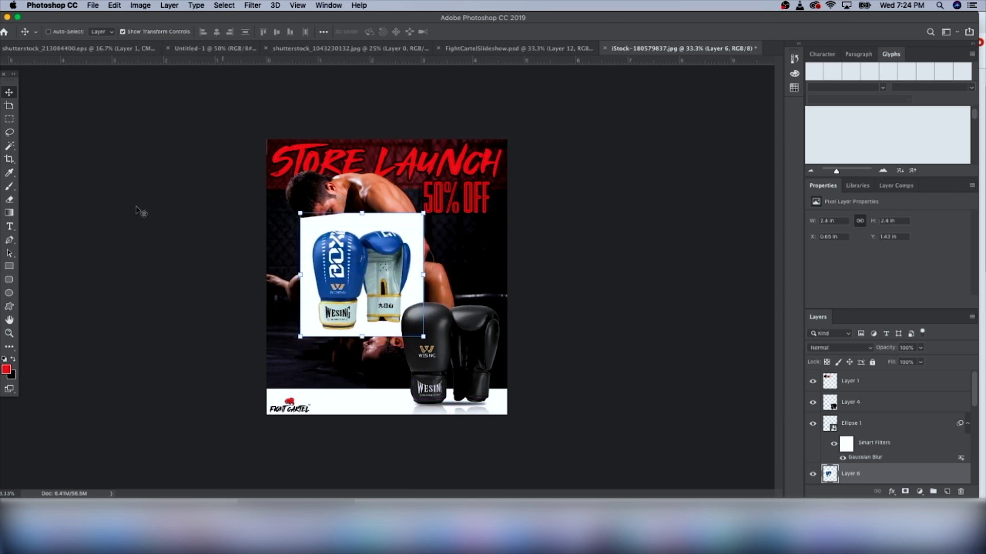
pyautogui.click(9, 146)
pyautogui.click(411, 229)
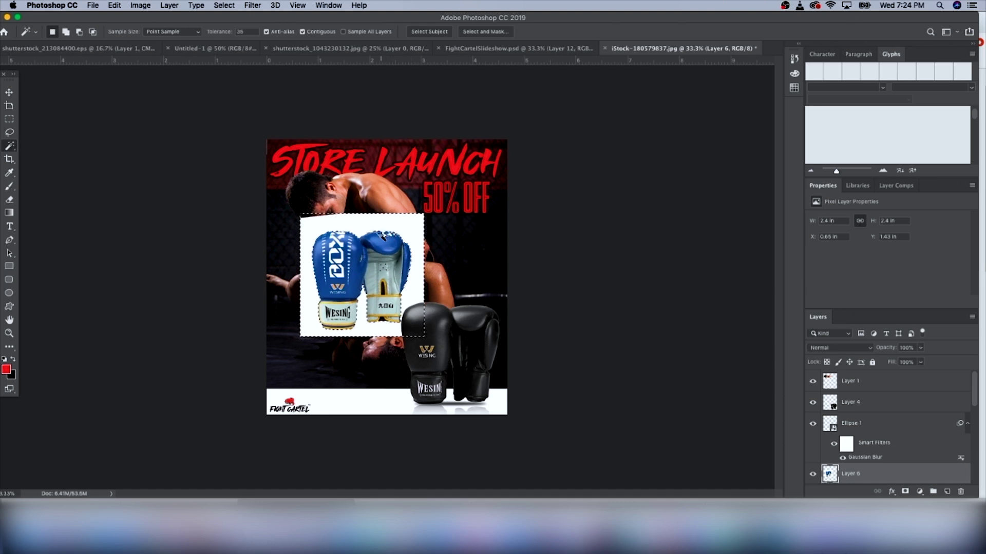
pyautogui.press('super+equal')
pyautogui.press('super+equal')
pyautogui.press('super+equal')
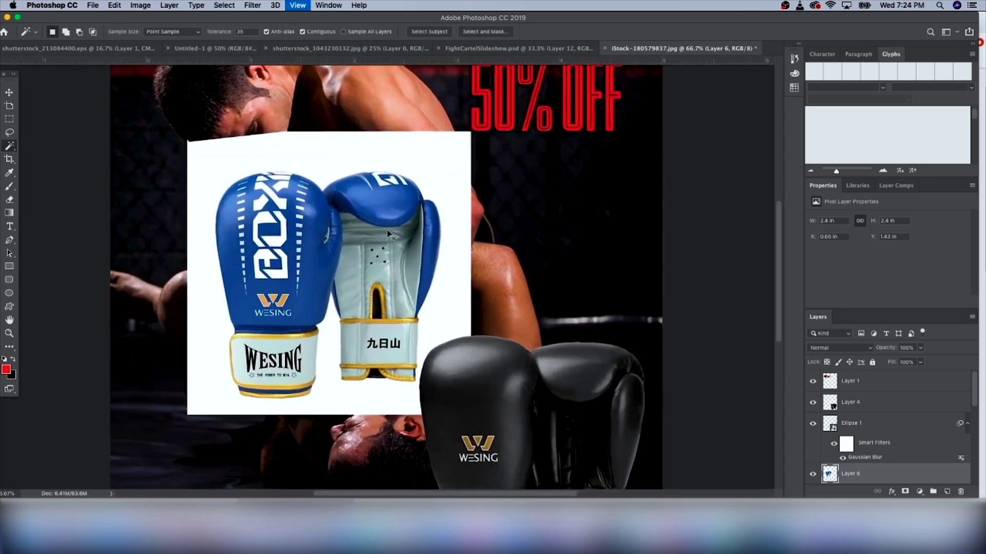
pyautogui.press('m')
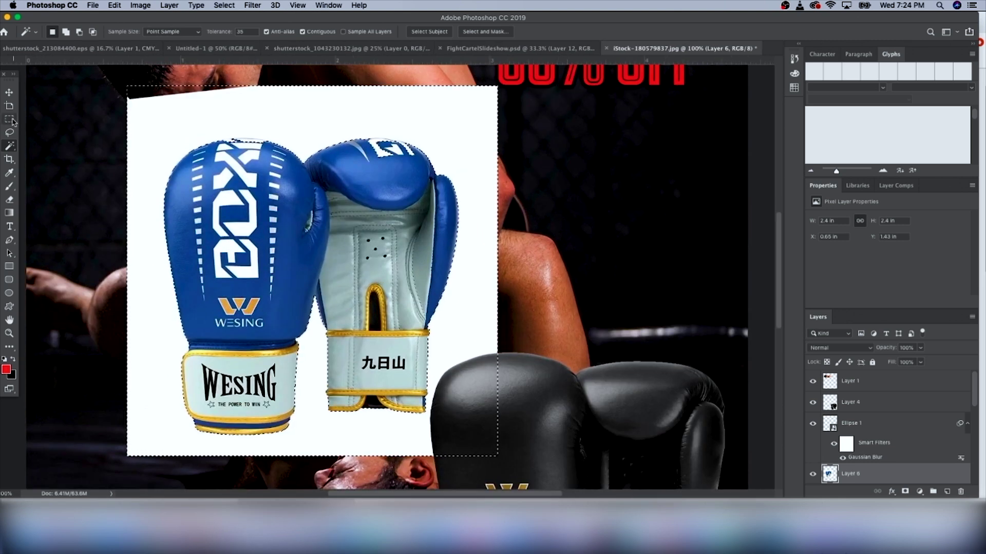
pyautogui.click(263, 181)
pyautogui.click(9, 146)
pyautogui.click(297, 134)
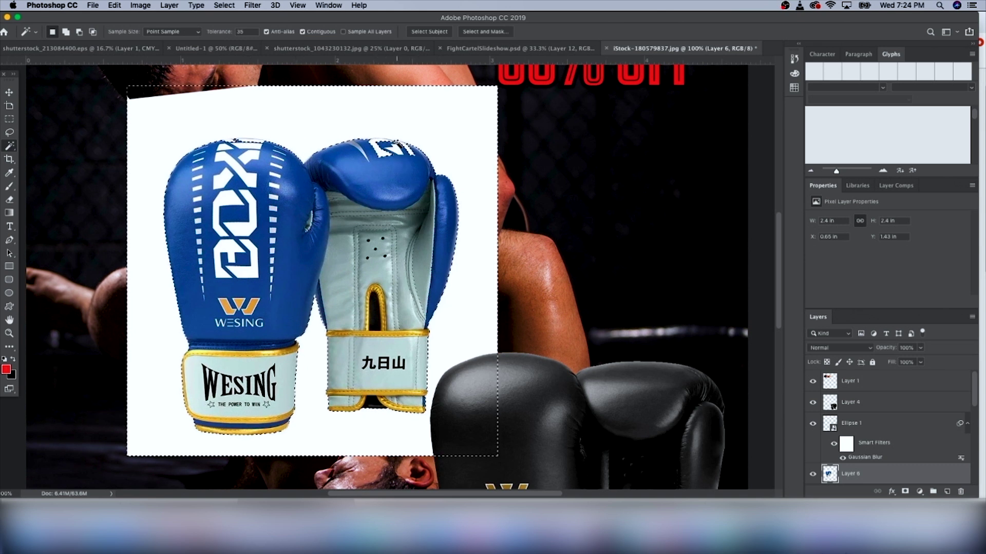
pyautogui.click(9, 118)
pyautogui.press('super+d')
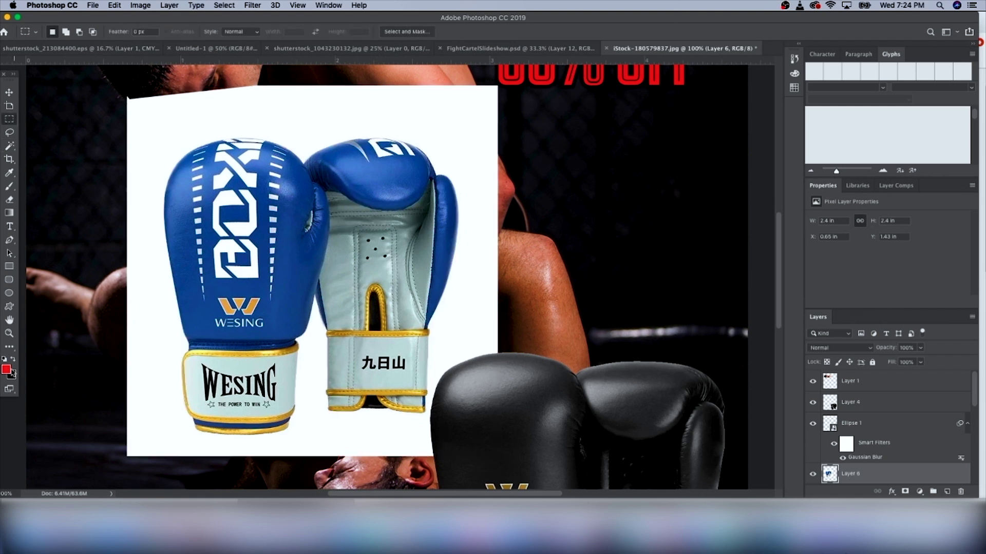
# Trace the white background above the right blue glove with the Magnetic Lasso and delete the traced areas
pyautogui.press('j')
pyautogui.click(10, 347)
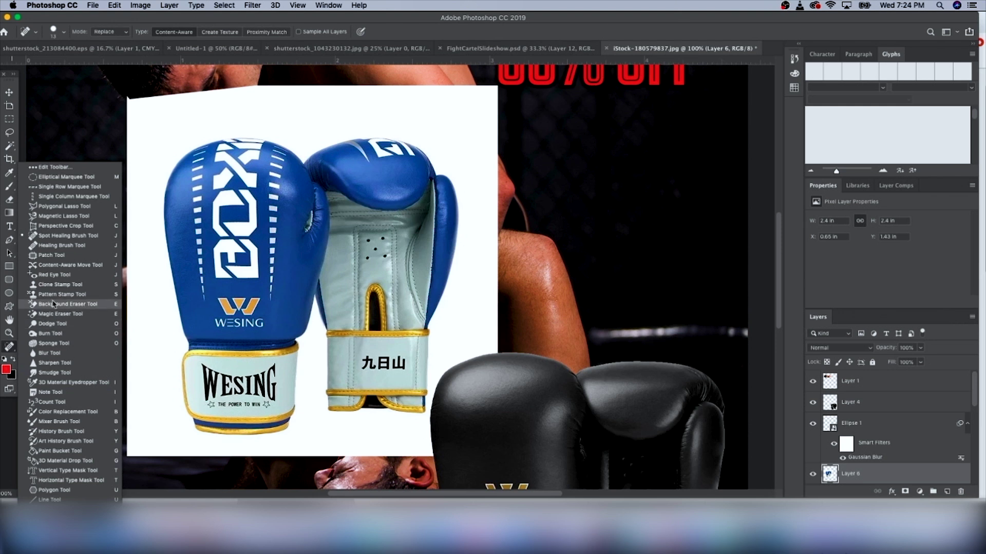
pyautogui.click(61, 216)
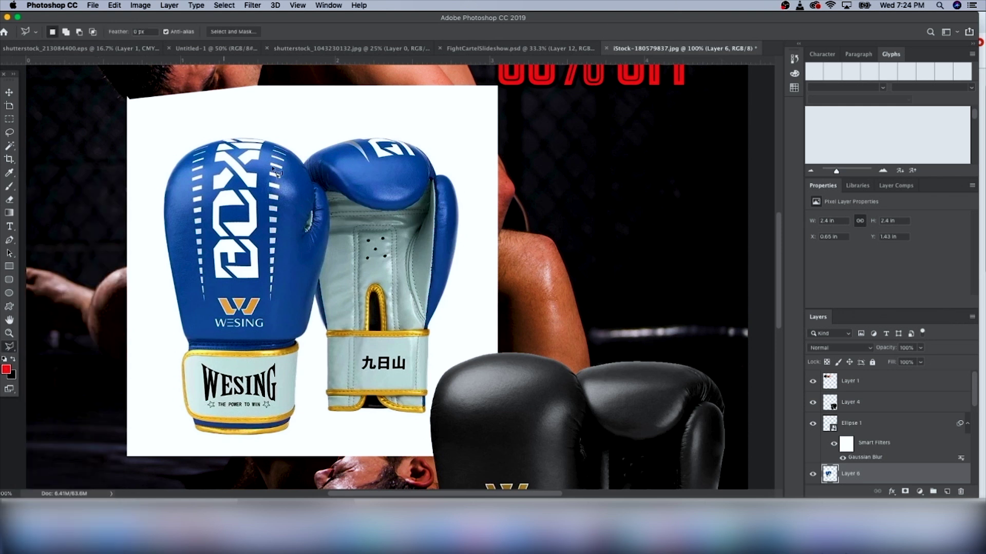
pyautogui.click(359, 140)
pyautogui.click(358, 138)
pyautogui.press('Delete')
pyautogui.press('super+d')
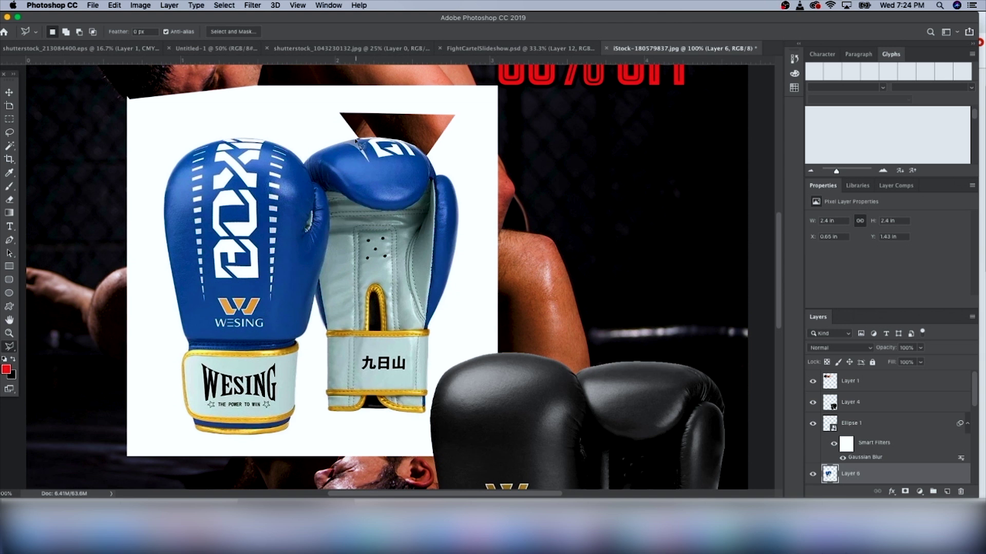
pyautogui.click(303, 111)
pyautogui.press('Return')
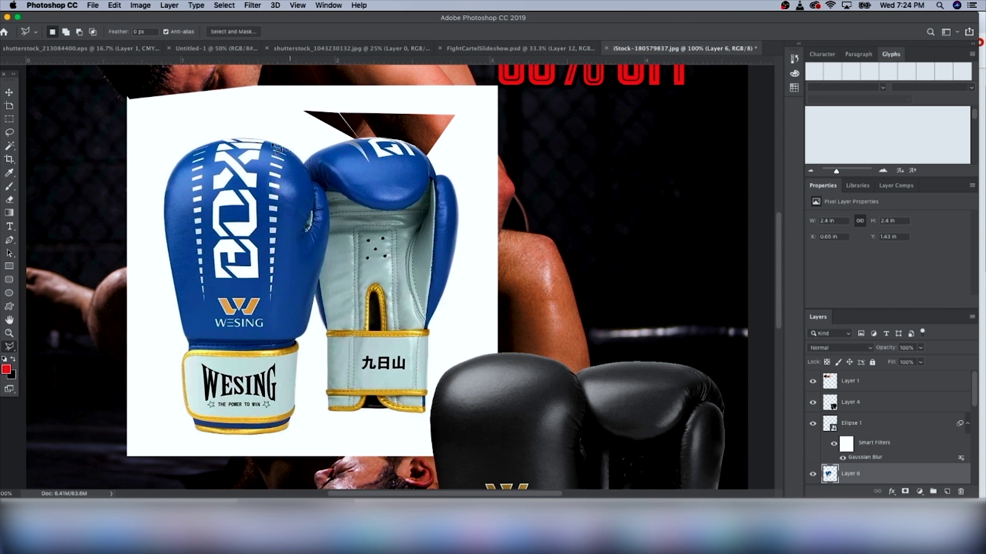
# Trace the white background along the top of the left blue glove and delete it
pyautogui.click(257, 141)
pyautogui.click(175, 121)
pyautogui.click(288, 114)
pyautogui.click(300, 156)
pyautogui.press('Delete')
pyautogui.press('super+d')
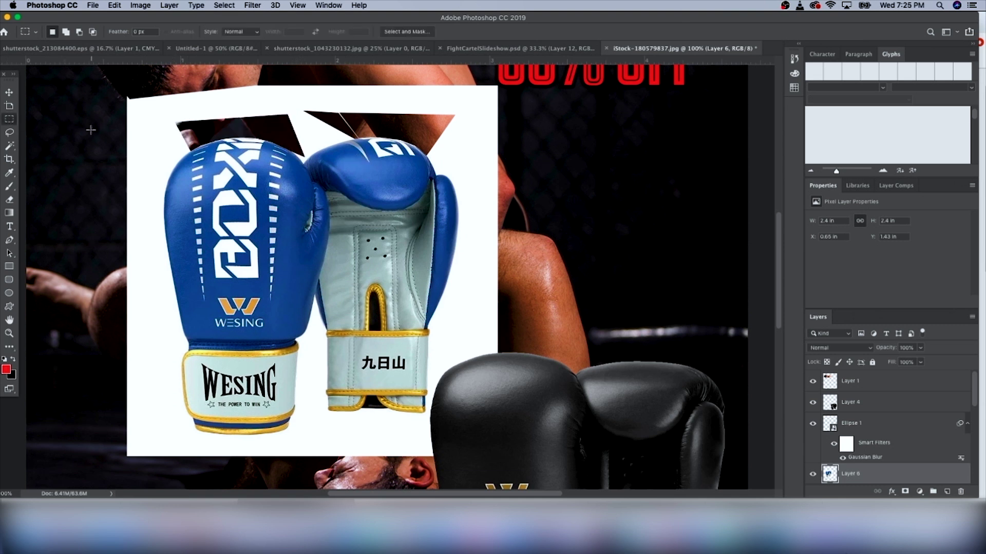
pyautogui.click(8, 147)
pyautogui.click(150, 167)
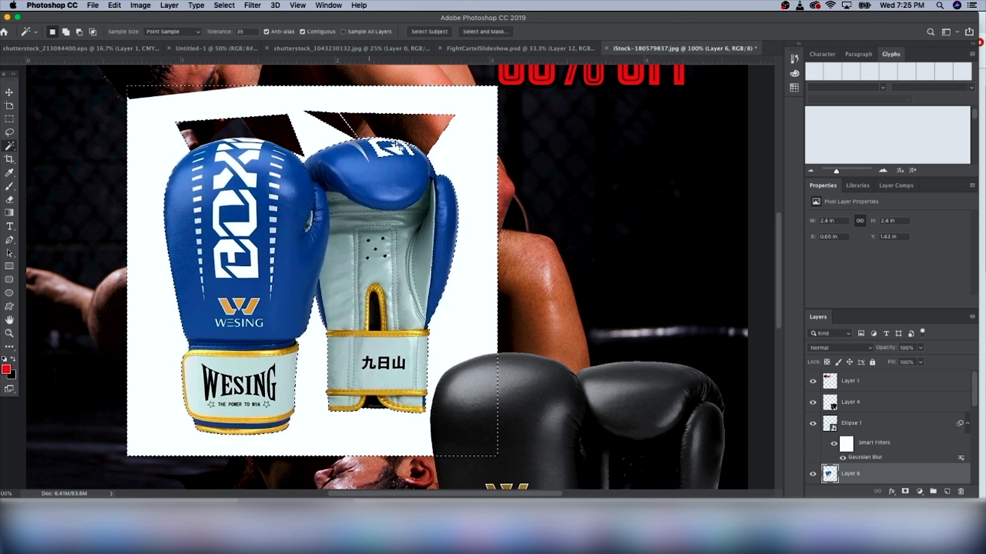
pyautogui.click(9, 118)
pyautogui.click(180, 145)
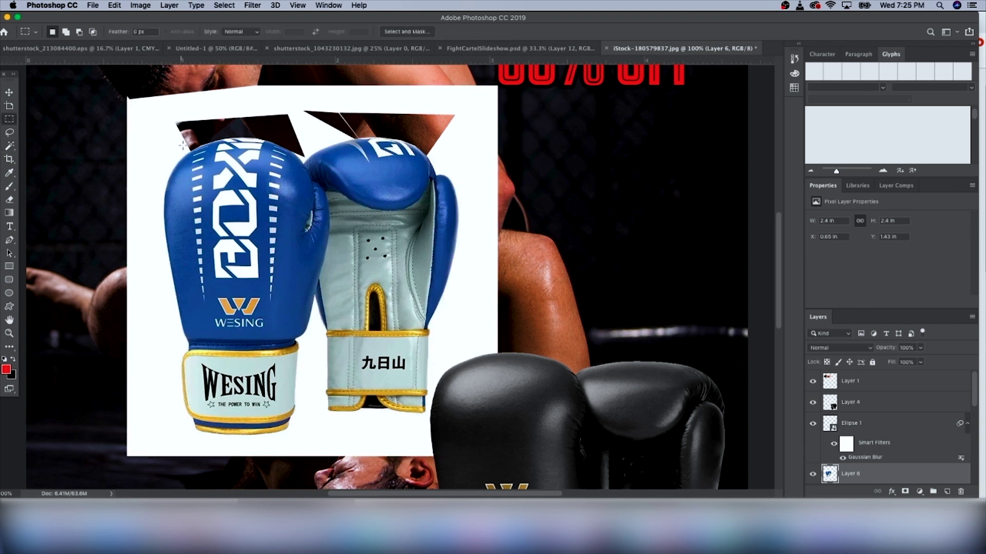
# Trace the leftover white sliver along the top edge of the right blue glove with the Magnetic Lasso and delete it
pyautogui.press('super+equal')
pyautogui.press('super+equal')
pyautogui.press('super+equal')
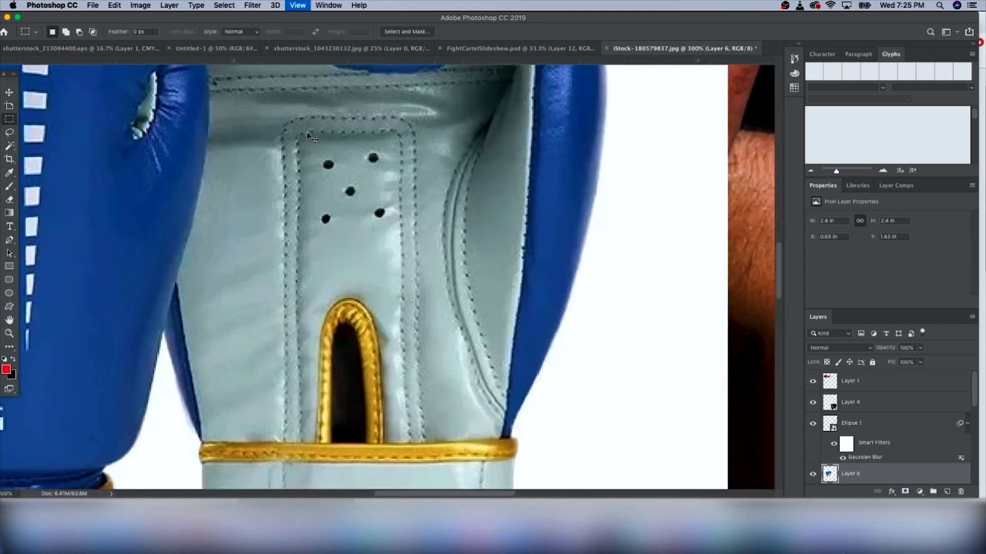
pyautogui.scroll(15, 349, 303)
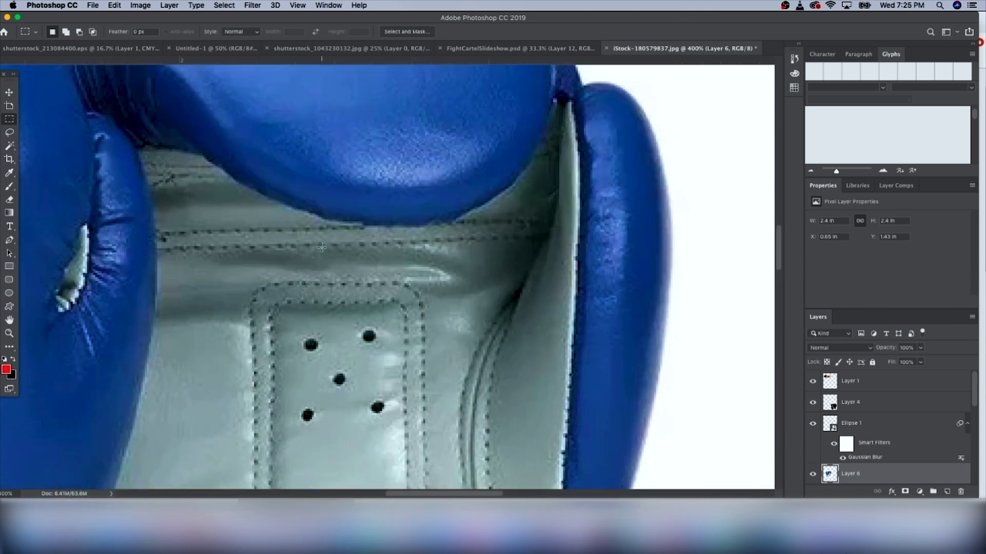
pyautogui.scroll(-2, 349, 302)
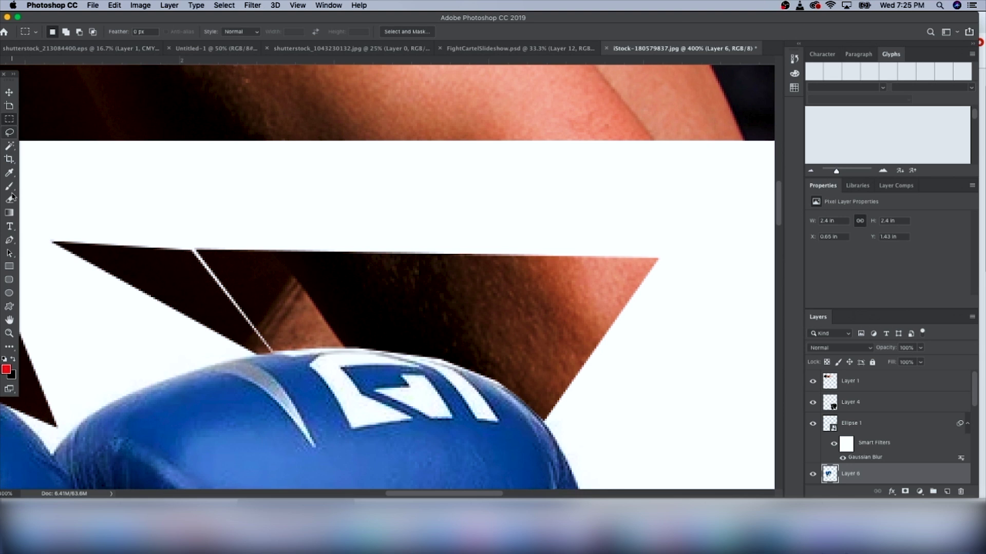
pyautogui.click(11, 349)
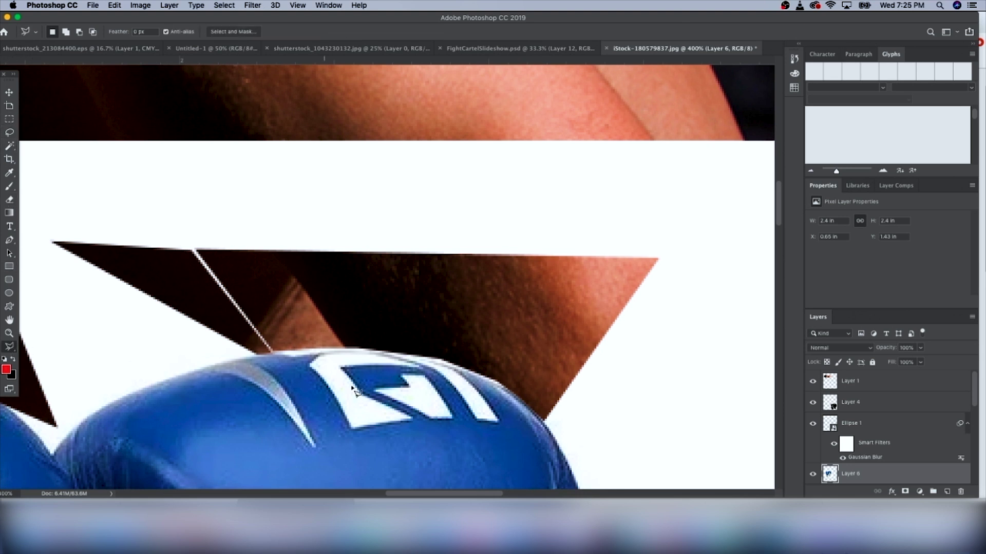
pyautogui.click(253, 354)
pyautogui.click(595, 340)
pyautogui.press('Return')
pyautogui.press('cmd+d')
pyautogui.click(9, 119)
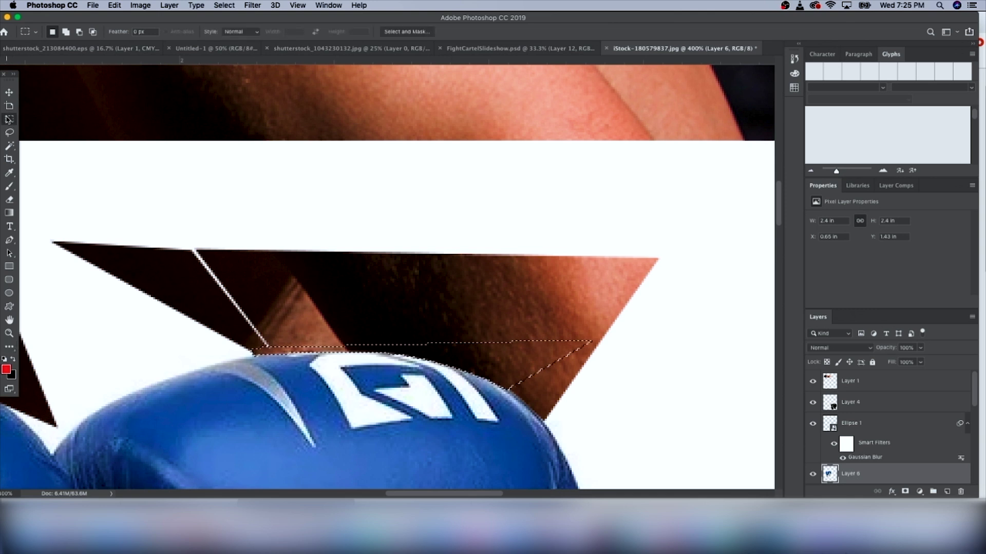
# Select the remaining white background around the blue gloves with the Magic Wand, delete it and clear the selection
pyautogui.click(12, 147)
pyautogui.click(239, 200)
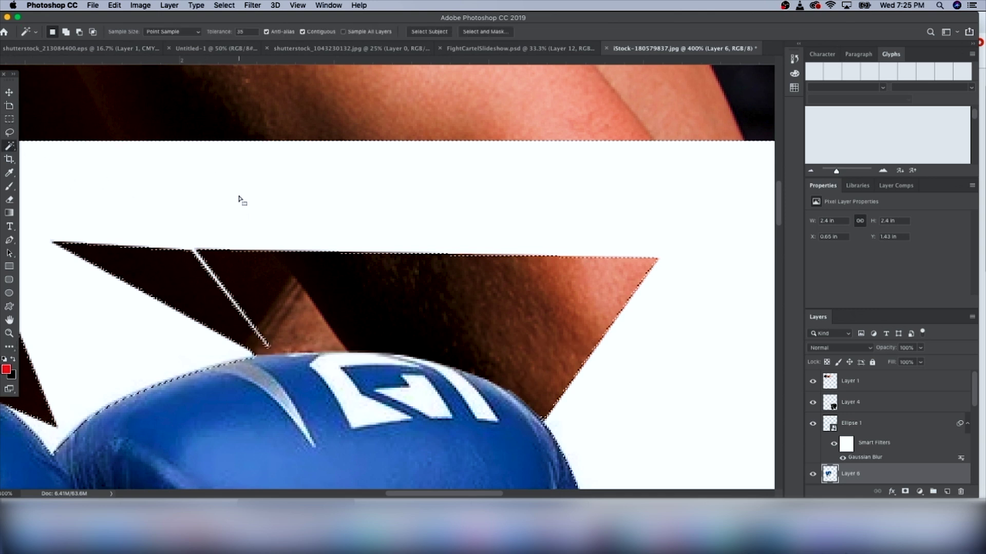
pyautogui.press('super+minus')
pyautogui.press('super+minus')
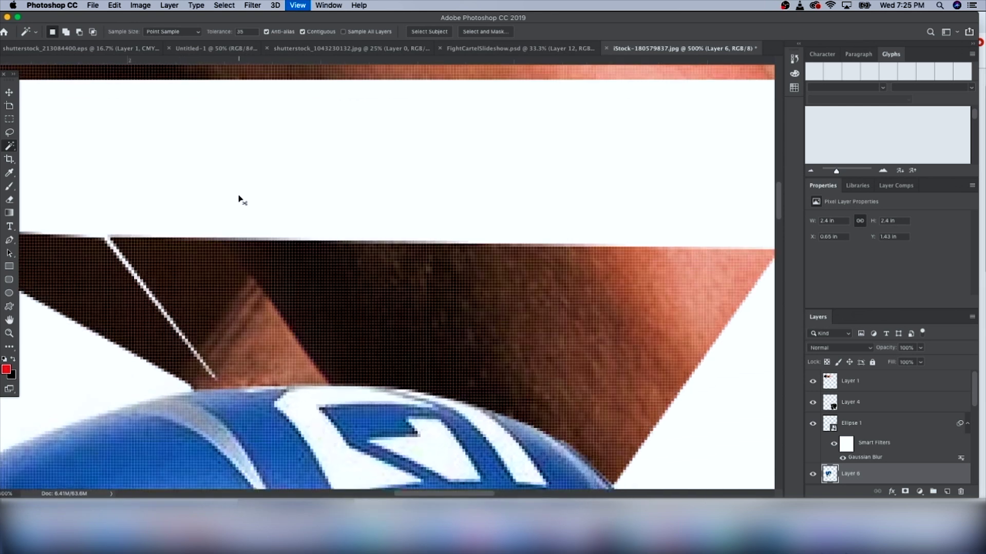
pyautogui.press('super+minus')
pyautogui.press('super+minus')
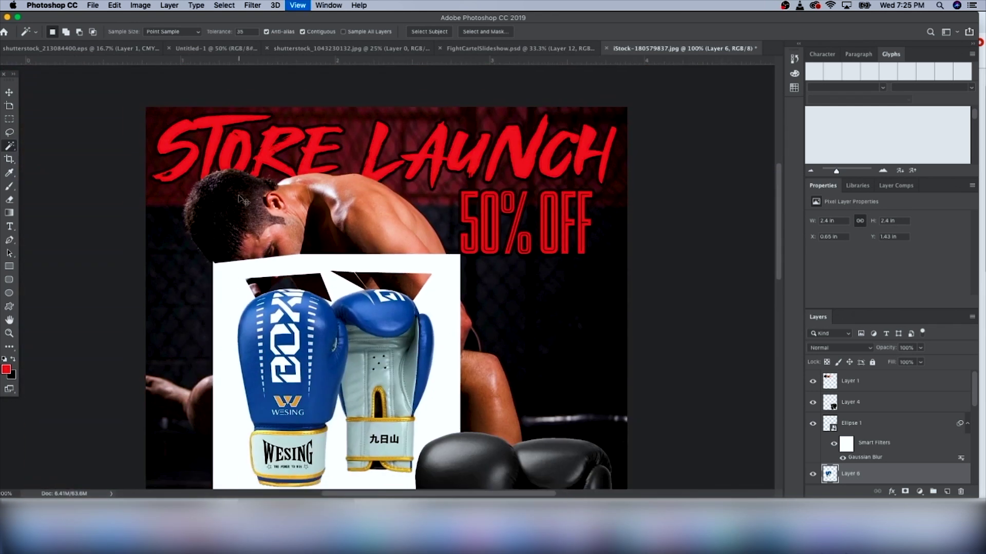
pyautogui.press('Delete')
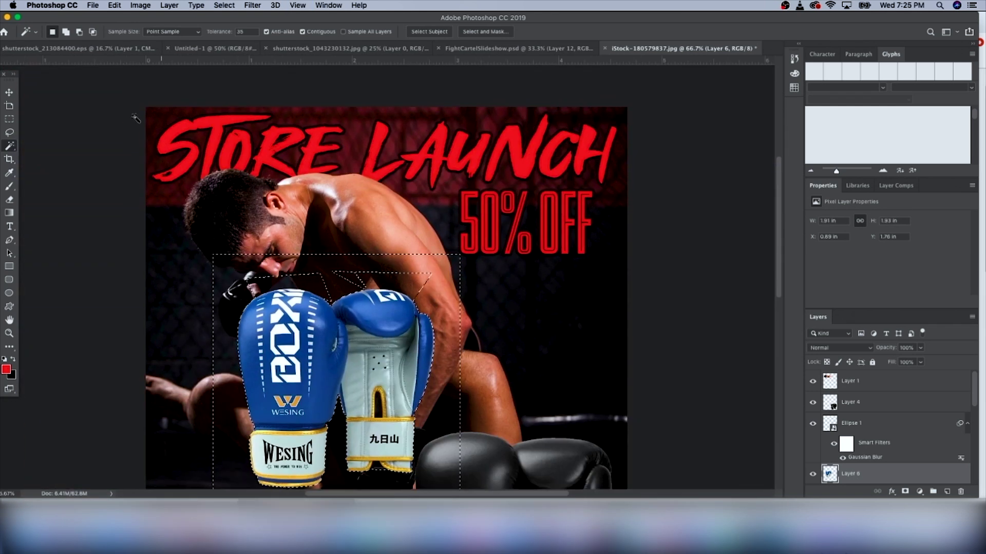
pyautogui.click(9, 118)
pyautogui.click(146, 188)
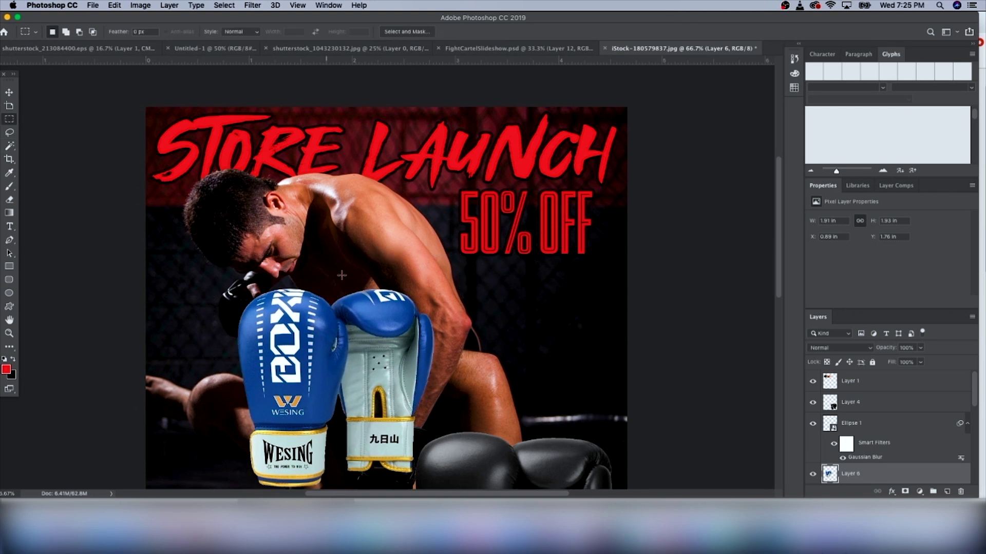
# Stack the blue gloves above the black gloves layer, scale them to about 1.95 by 1.97 in, and place them at X 2.63 in, Y 3.16 in
pyautogui.scroll(-5, 333, 271)
pyautogui.click(9, 92)
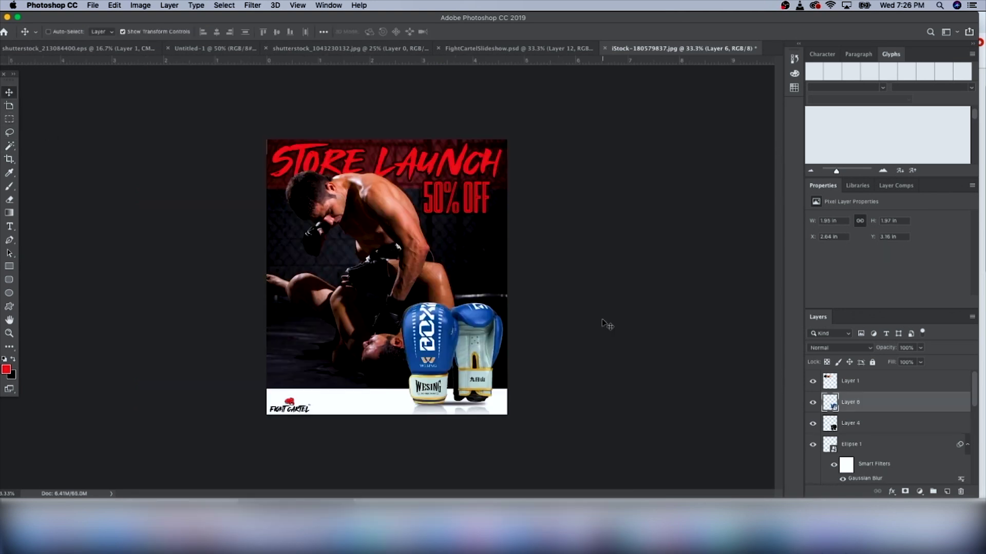
pyautogui.press('Left')
pyautogui.press('Left')
pyautogui.press('Left')
pyautogui.press('Left')
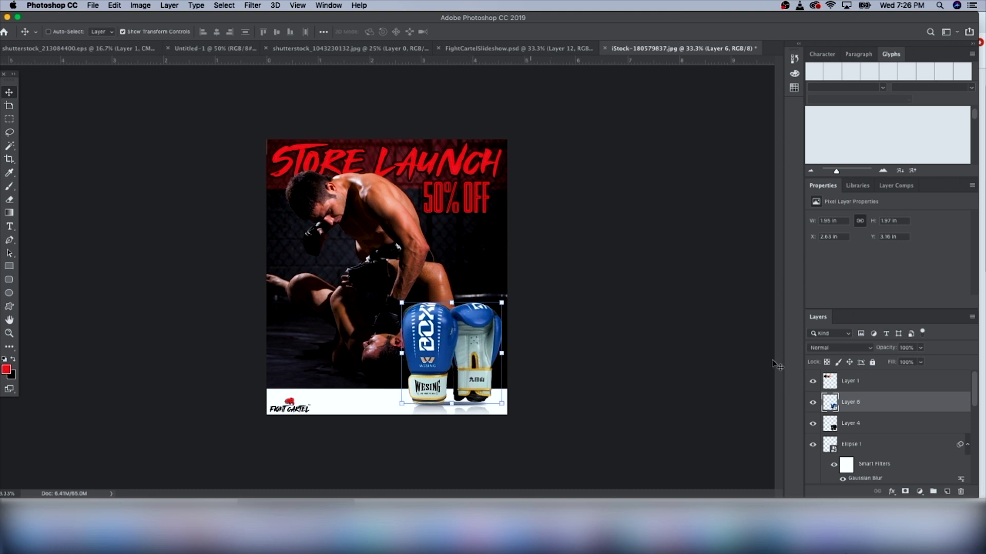
# Toggle the blue gloves layer's visibility to compare its size and position with the black gloves underneath
pyautogui.click(813, 404)
pyautogui.click(813, 404)
pyautogui.click(813, 404)
pyautogui.click(813, 405)
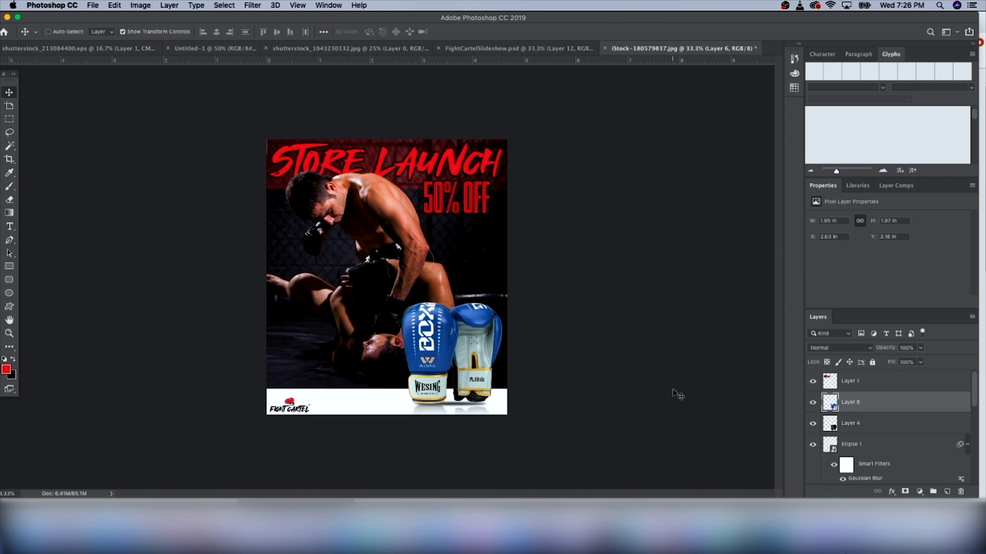
pyautogui.click(812, 403)
pyautogui.click(812, 403)
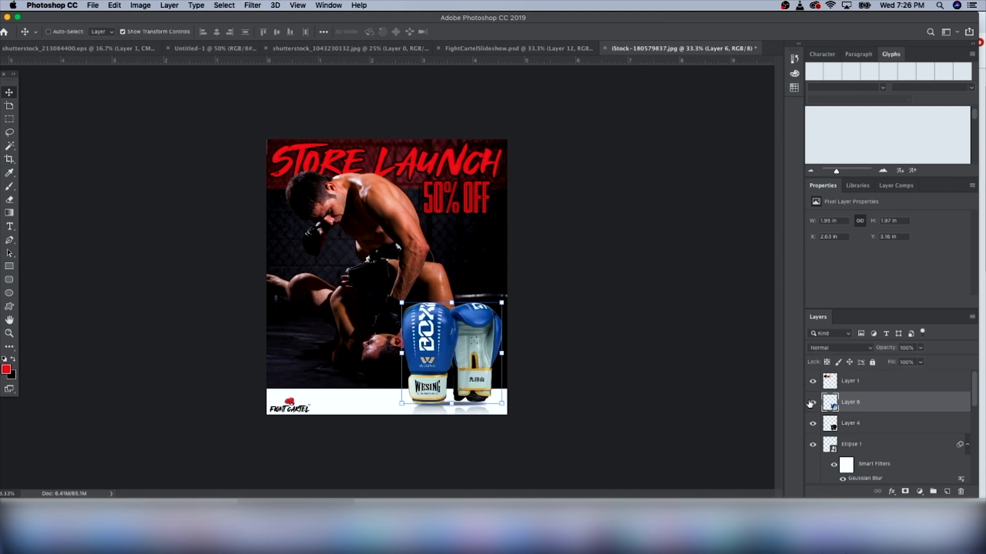
pyautogui.click(811, 403)
pyautogui.click(811, 403)
pyautogui.click(811, 403)
pyautogui.click(811, 403)
pyautogui.click(811, 403)
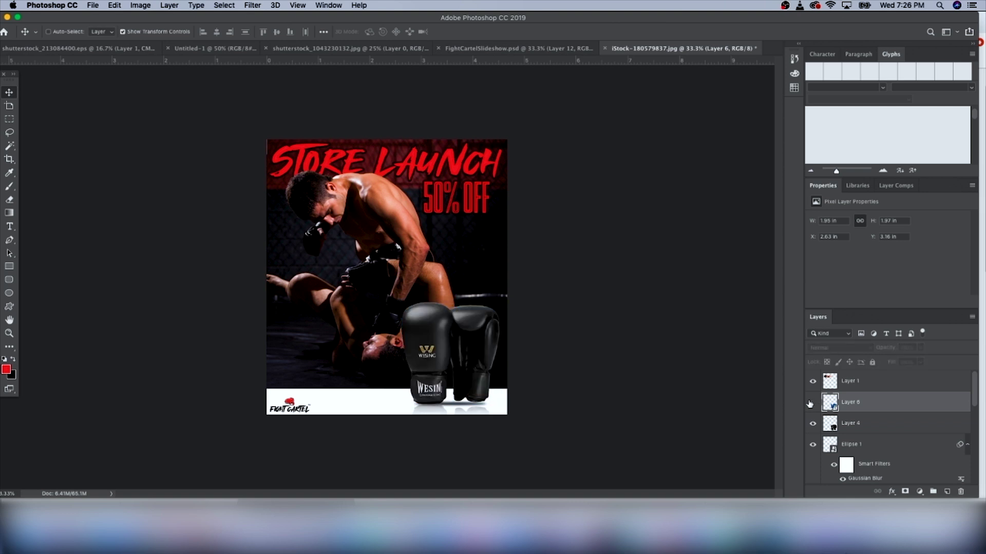
pyautogui.click(811, 403)
# Hide the black gloves layer and its reflection layer, and nudge the blue gloves up to Y 3.14 in
pyautogui.click(811, 426)
pyautogui.click(811, 426)
pyautogui.click(812, 426)
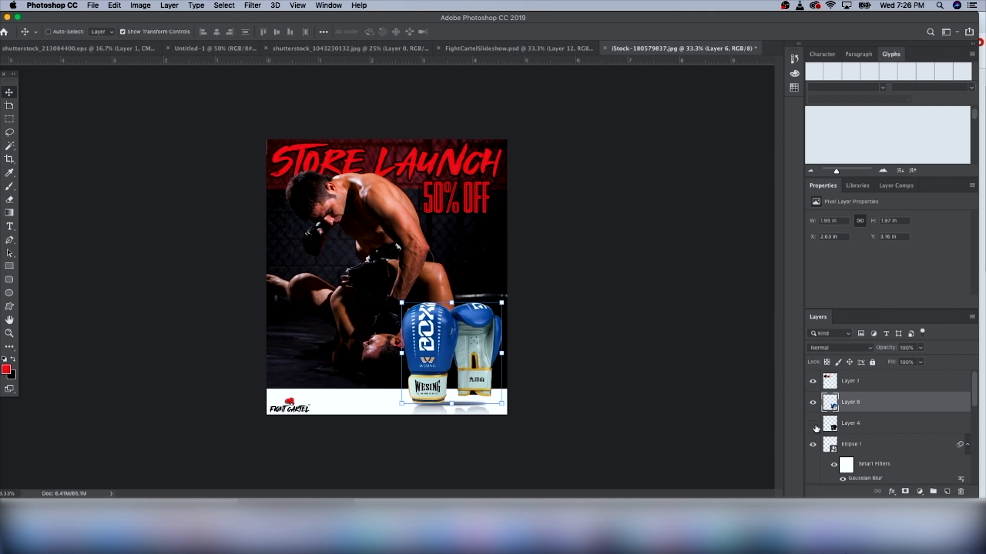
pyautogui.scroll(-5, 817, 425)
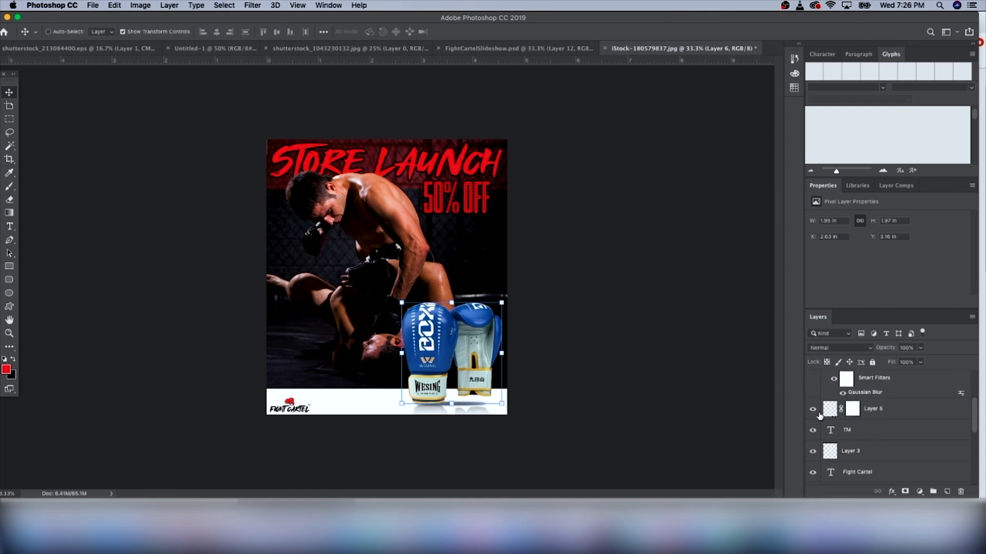
pyautogui.scroll(1, 816, 414)
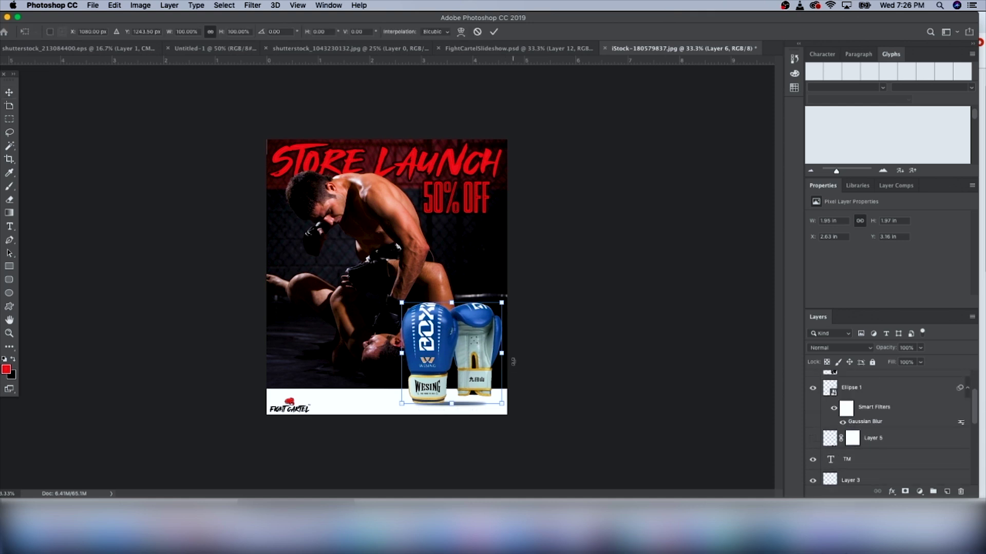
pyautogui.press('Up')
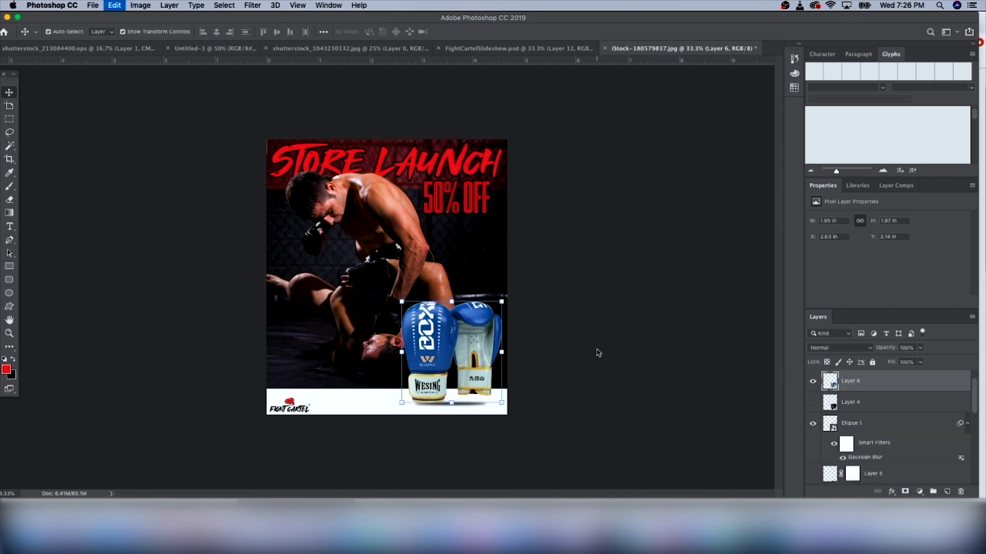
# Duplicate the blue gloves layer and flip the copy vertically
pyautogui.press('super+v')
pyautogui.click(140, 5)
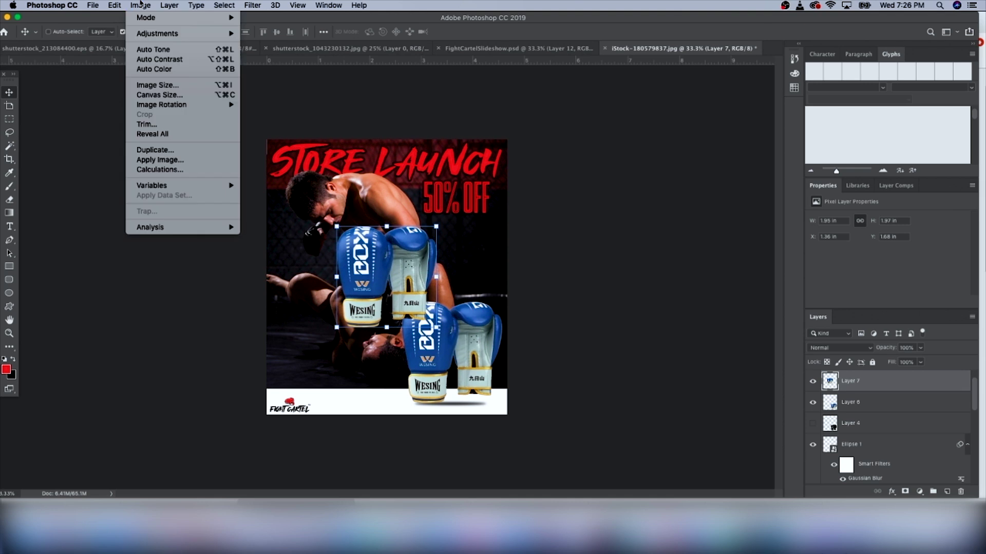
pyautogui.moveTo(112, 5)
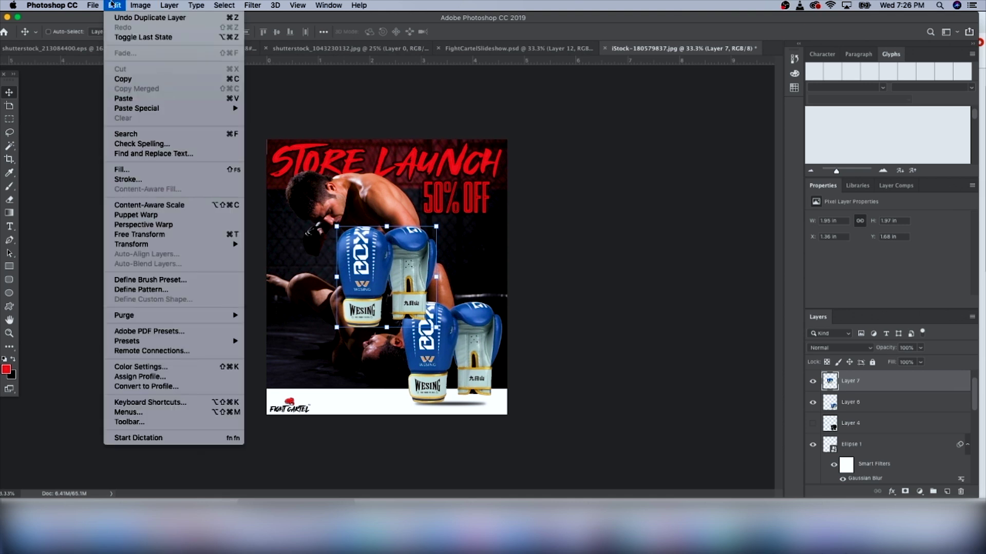
pyautogui.moveTo(197, 246)
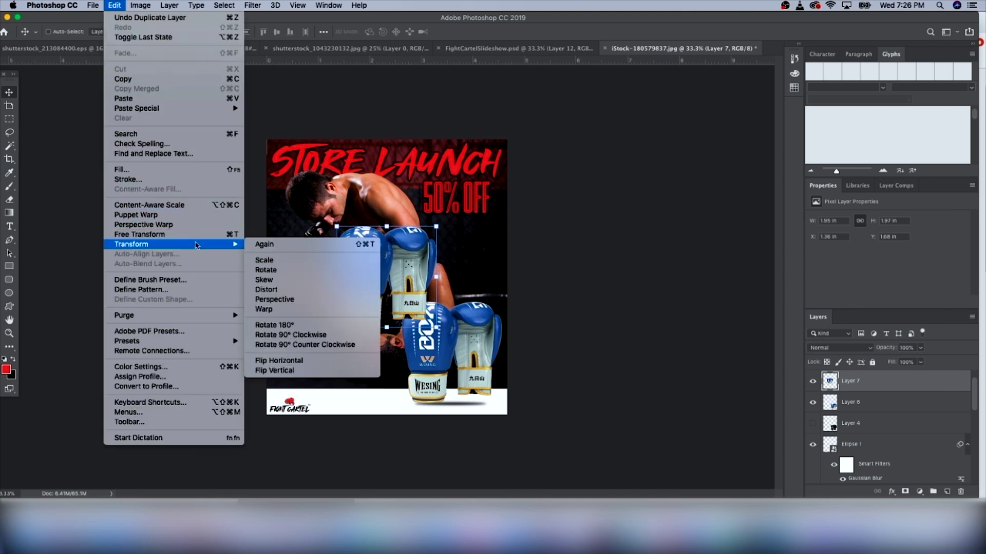
pyautogui.click(288, 370)
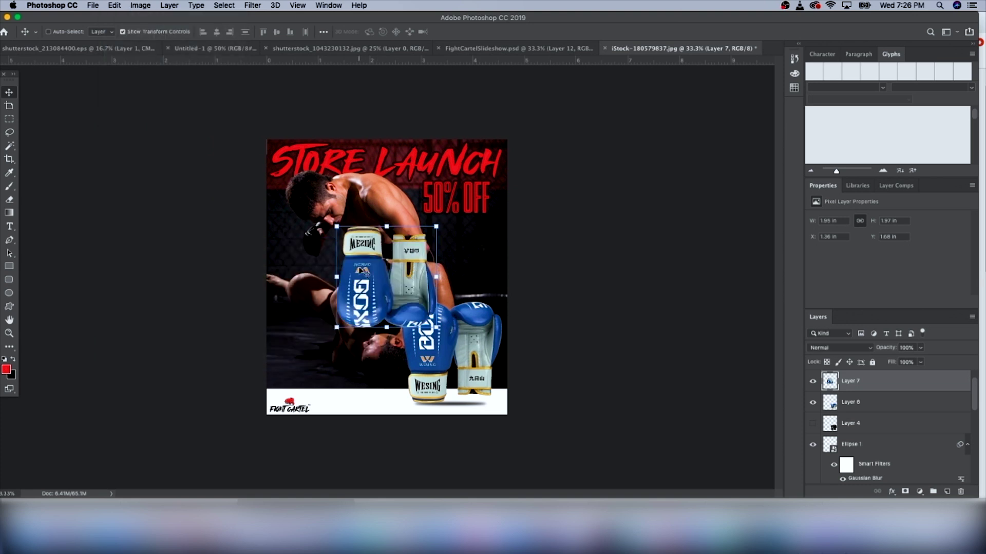
# Place the flipped blue gloves copy beneath the originals, behind the ellipse shadow layer, and fade it with a gradient layer mask
pyautogui.moveTo(368, 290); pyautogui.dragTo(426, 449)
pyautogui.moveTo(897, 389); pyautogui.dragTo(811, 433)
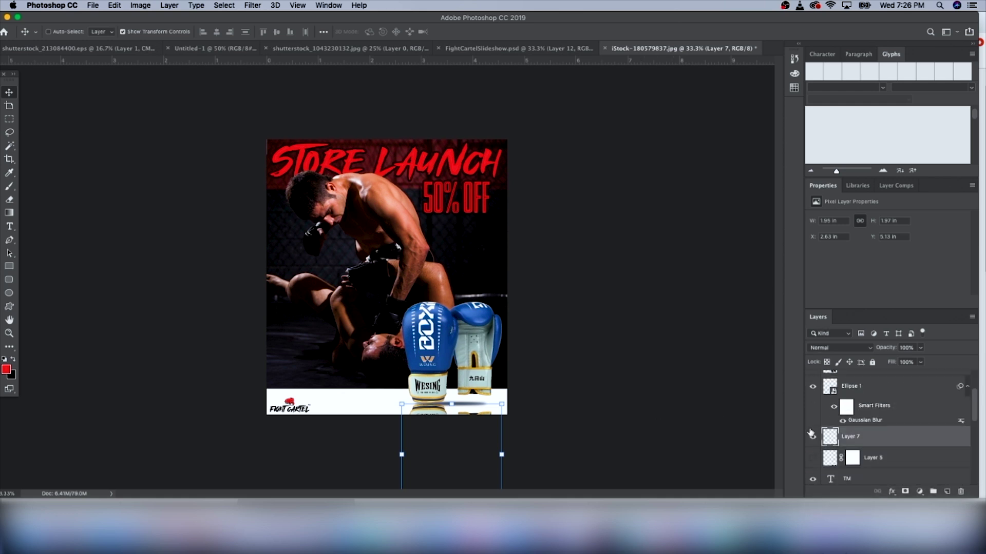
pyautogui.click(905, 492)
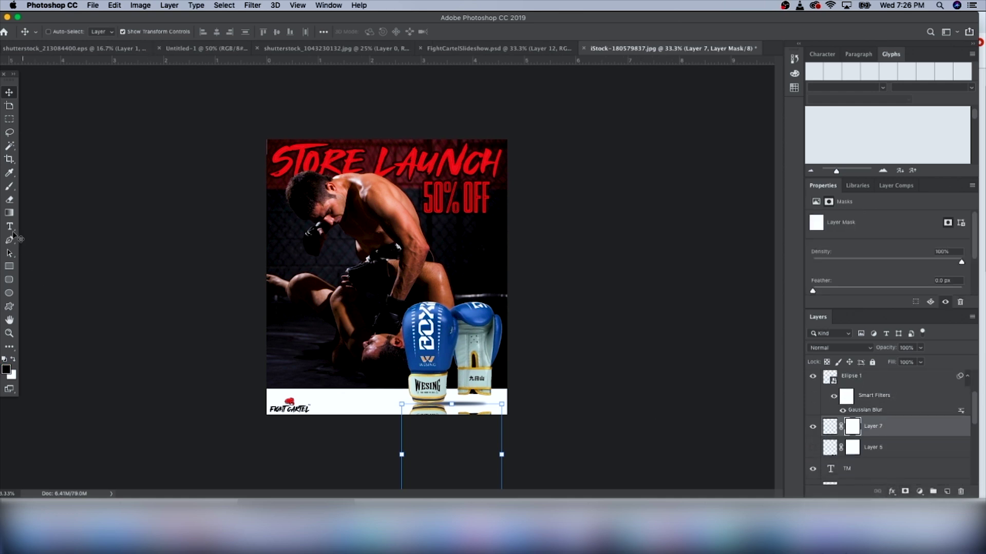
pyautogui.click(9, 212)
pyautogui.moveTo(451, 416); pyautogui.dragTo(448, 298)
pyautogui.moveTo(452, 417); pyautogui.dragTo(453, 392)
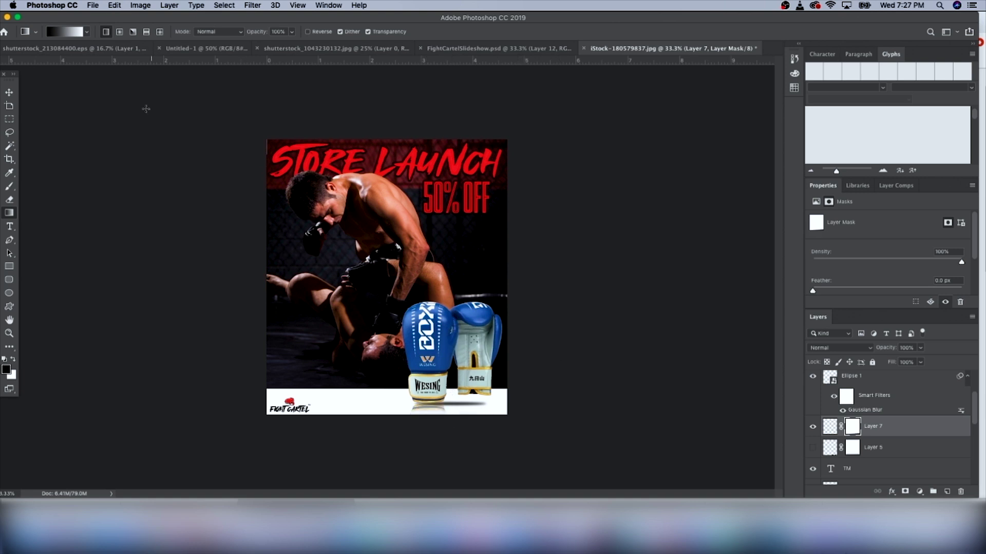
# Save the blue gloves version as a PNG copy named FCSlideshow2.png in Downloads
pyautogui.click(92, 5)
pyautogui.click(119, 115)
pyautogui.click(565, 212)
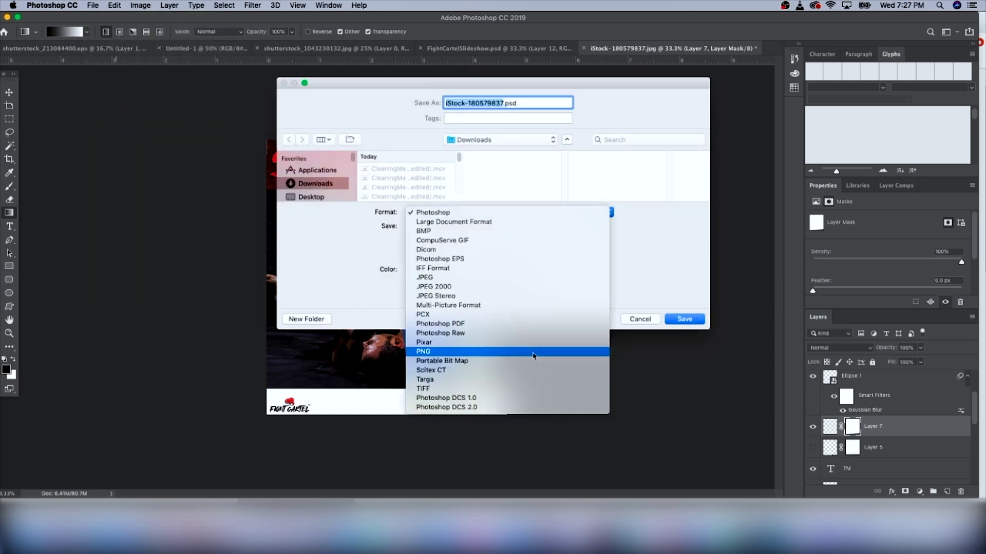
pyautogui.press('Escape')
pyautogui.write('FCSlideshow2.png')
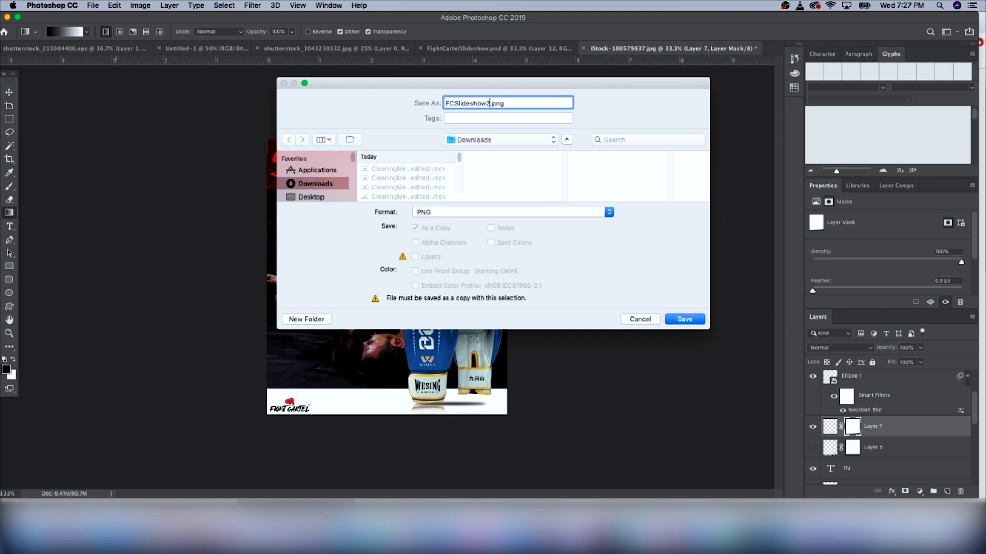
pyautogui.press('Return')
pyautogui.press('Return')
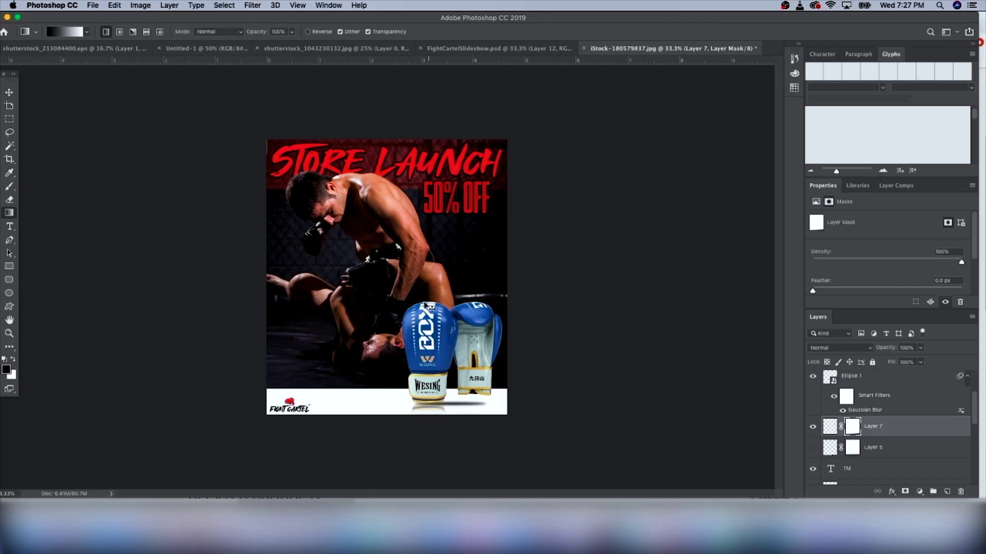
# Paste the red gloves cutout above the blue gloves, scale it to about 1.96 by 1.91 in, and place it at X 2.63 in, Y 3.17 in
pyautogui.press('cmd+v')
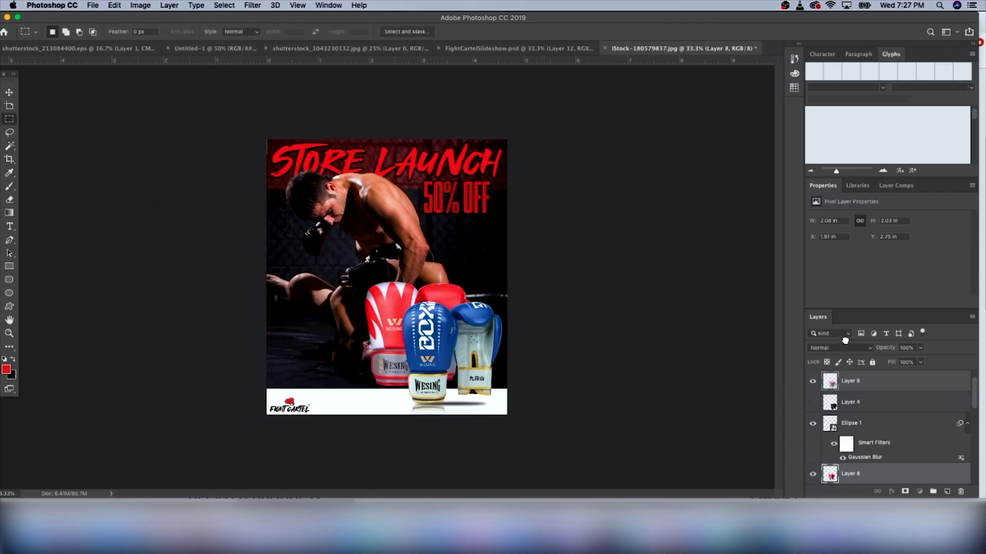
pyautogui.moveTo(845, 340); pyautogui.dragTo(846, 345)
pyautogui.press('v')
pyautogui.moveTo(455, 299); pyautogui.dragTo(488, 317)
pyautogui.press('super+t')
pyautogui.moveTo(506, 298); pyautogui.dragTo(499, 304)
pyautogui.moveTo(475, 329); pyautogui.dragTo(479, 327)
pyautogui.press('Return')
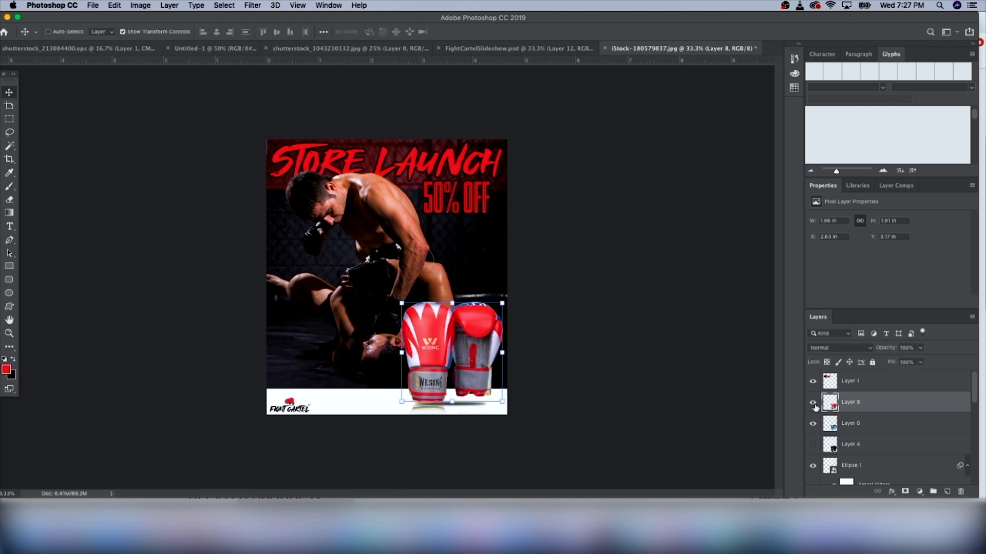
# Duplicate the red gloves layer, flip the copy vertically, and place it directly beneath the originals
pyautogui.press('super+c')
pyautogui.press('super+v')
pyautogui.click(114, 6)
pyautogui.moveTo(155, 245)
pyautogui.click(270, 374)
pyautogui.moveTo(414, 289); pyautogui.dragTo(479, 465)
# Move the flipped red gloves behind the ellipse shadow layer and fade them with a gradient layer mask
pyautogui.moveTo(860, 376); pyautogui.dragTo(860, 426)
pyautogui.click(905, 492)
pyautogui.press('g')
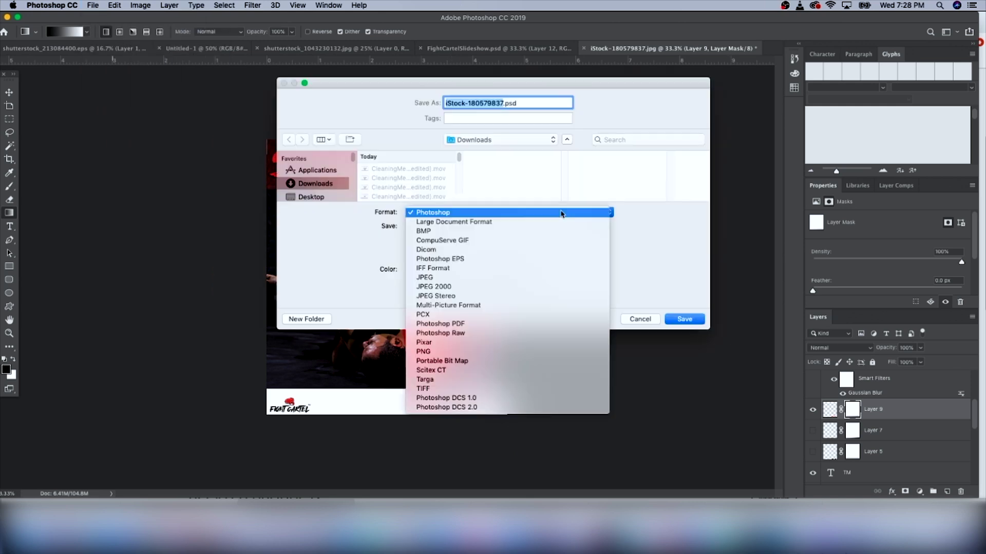
# Save the red gloves version as a PNG copy named FCSlideshow3.png
pyautogui.click(425, 277)
pyautogui.click(685, 319)
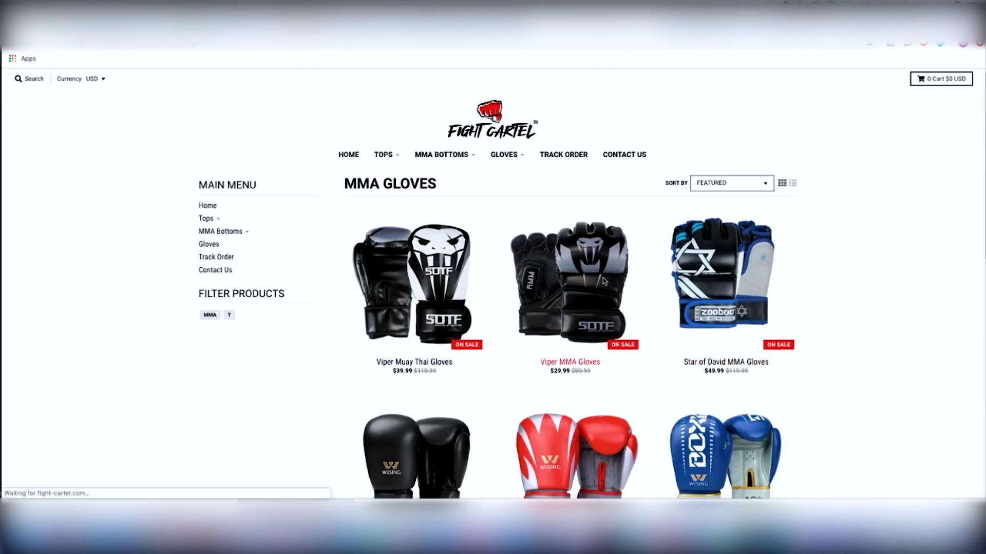
# Bring the Viper MMA Gloves image from the store site into the poster as a cutout over the red gloves, about 1.78 by 1.85 in
pyautogui.click(604, 280)
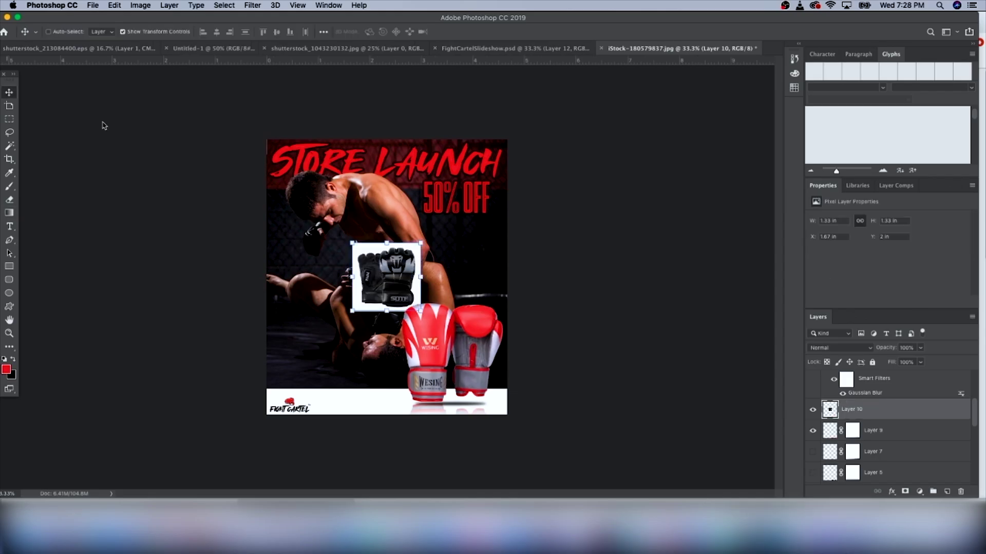
pyautogui.moveTo(426, 317); pyautogui.dragTo(476, 346)
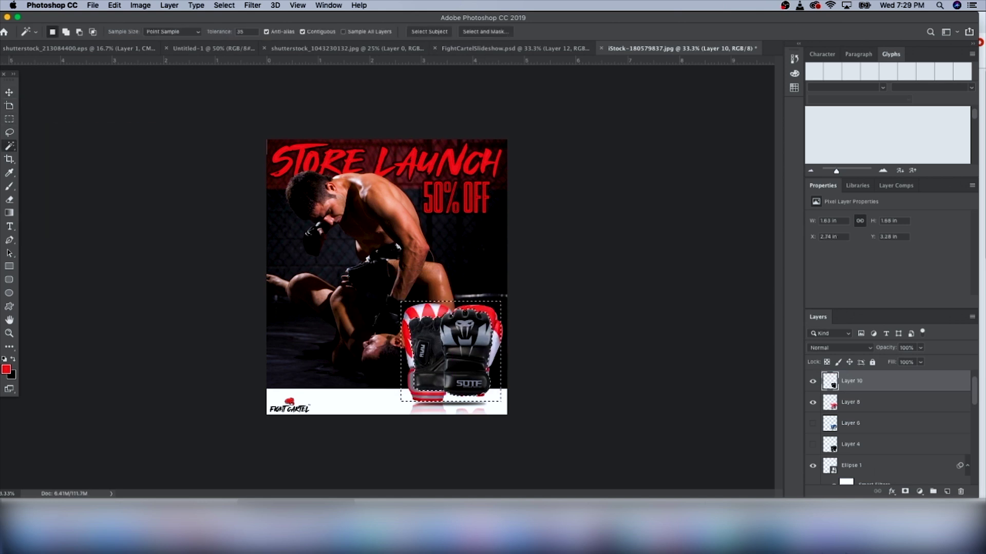
pyautogui.moveTo(499, 303); pyautogui.dragTo(501, 305)
pyautogui.press('Return')
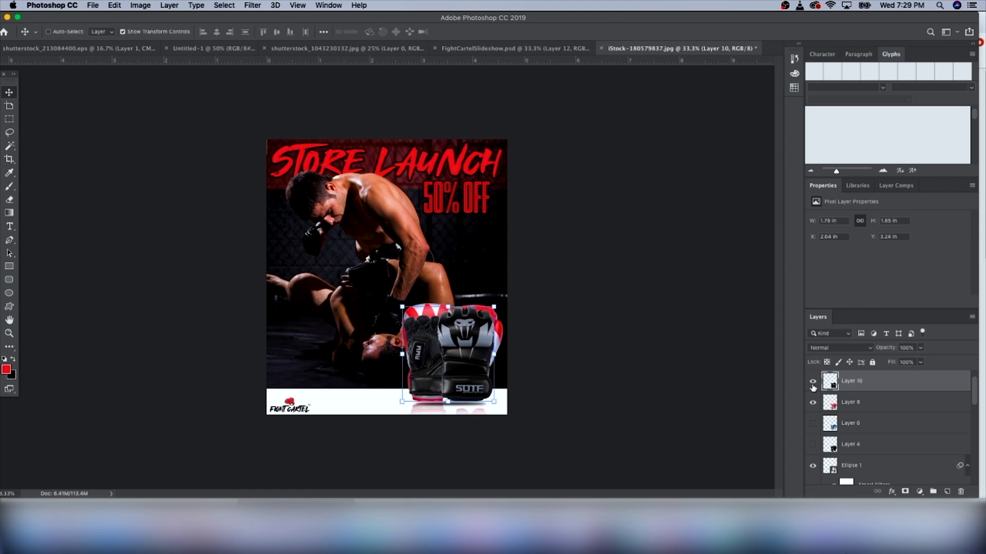
# Hide the red gloves and add a vertically flipped, gradient-faded reflection beneath the Viper MMA gloves
pyautogui.click(813, 402)
pyautogui.press('super+v')
pyautogui.click(133, 5)
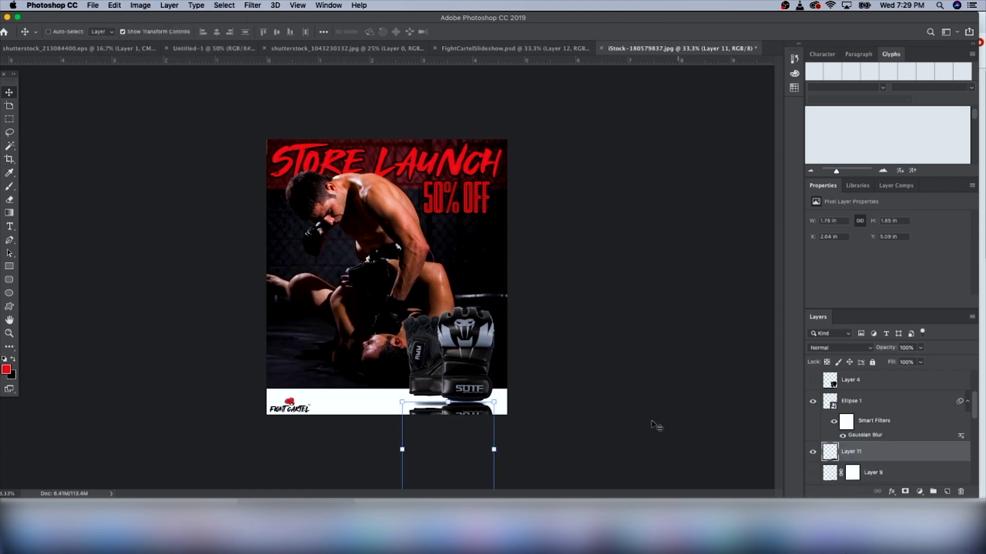
pyautogui.click(9, 213)
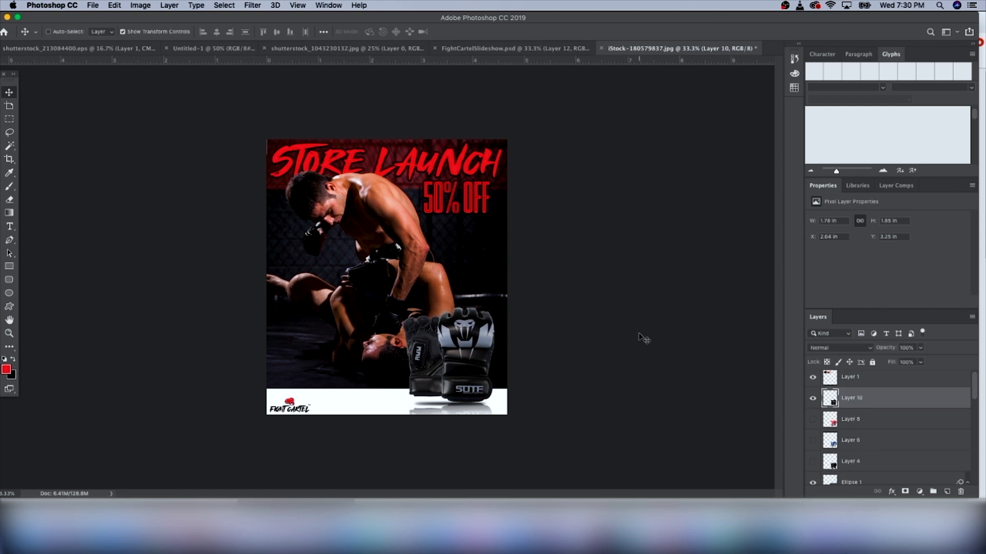
# Save the Viper MMA gloves version as a PNG copy named FCSlideshow4.png
pyautogui.click(93, 6)
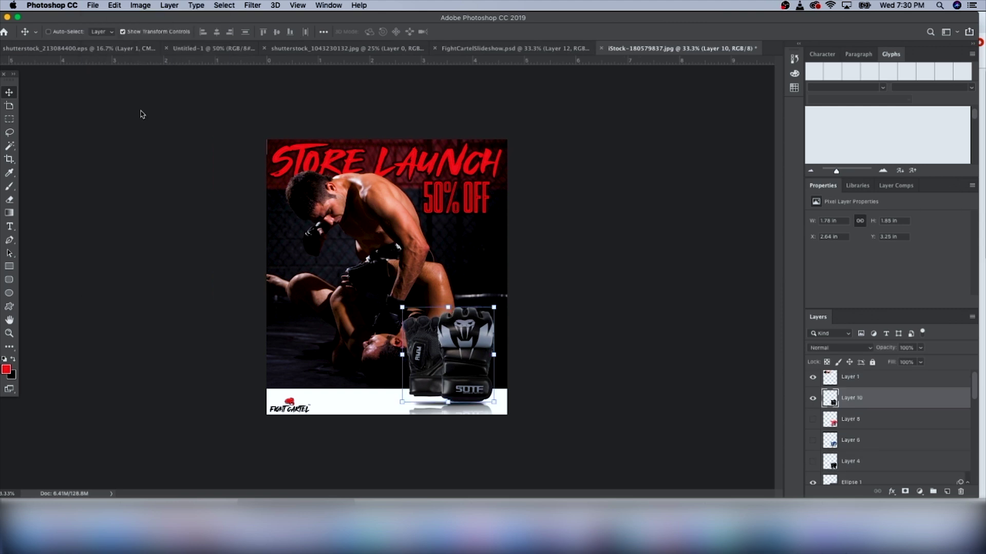
pyautogui.click(154, 108)
pyautogui.write('FCWebAd')
pyautogui.press('Return')
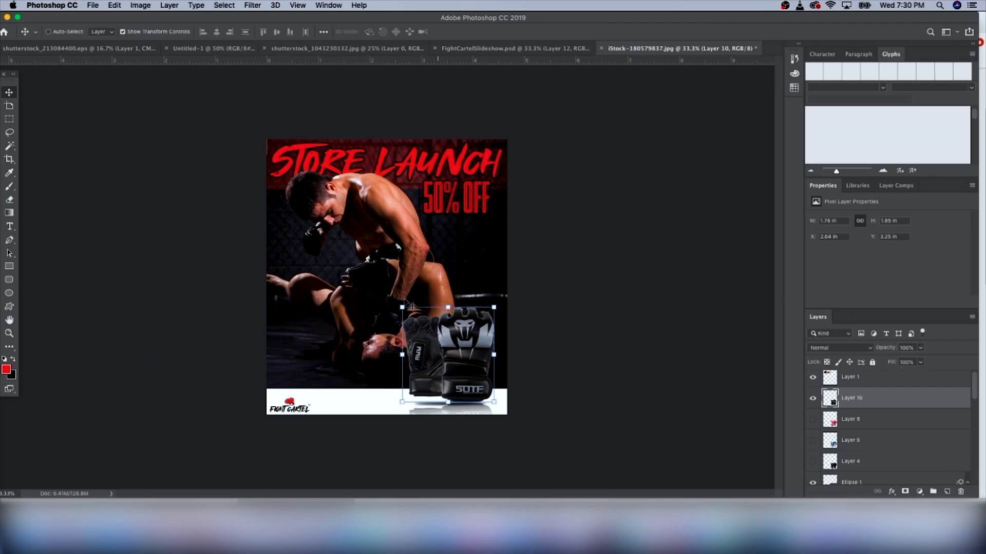
# Paste the Star of David MMA gloves above the Viper gloves, scale them to about 1.7 by 1.82 in, and place them at X 2.71 in, Y 3.27 in
pyautogui.hotkey('ctrl', 'v')
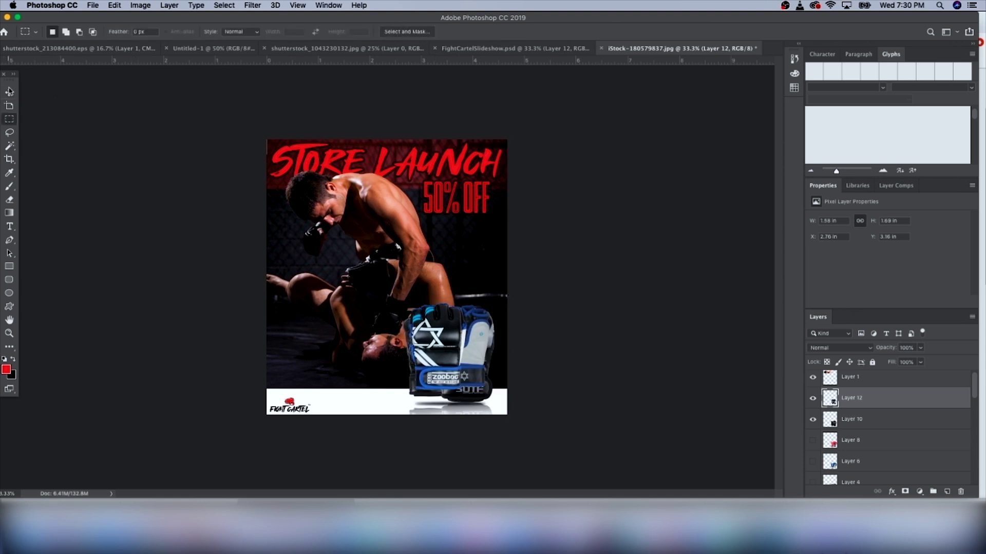
pyautogui.click(10, 92)
pyautogui.moveTo(490, 302); pyautogui.dragTo(496, 296)
pyautogui.moveTo(481, 340); pyautogui.dragTo(479, 353)
pyautogui.press('Return')
# Hide the Viper MMA gloves layer and its reflection layer
pyautogui.click(813, 419)
pyautogui.scroll(-10, 888, 437)
pyautogui.click(812, 455)
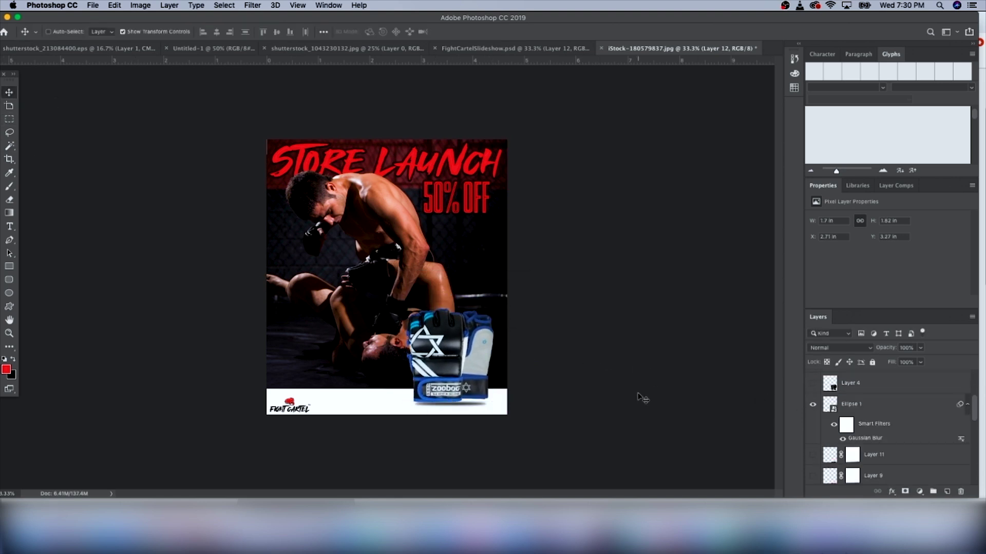
# Add a vertically flipped copy of the Star of David gloves beneath them at Y 5.1 in, behind the shadow, faded with a gradient layer mask
pyautogui.press('super+c')
pyautogui.press('super+v')
pyautogui.click(140, 5)
pyautogui.moveTo(134, 242)
pyautogui.click(287, 363)
pyautogui.moveTo(414, 267); pyautogui.dragTo(478, 440)
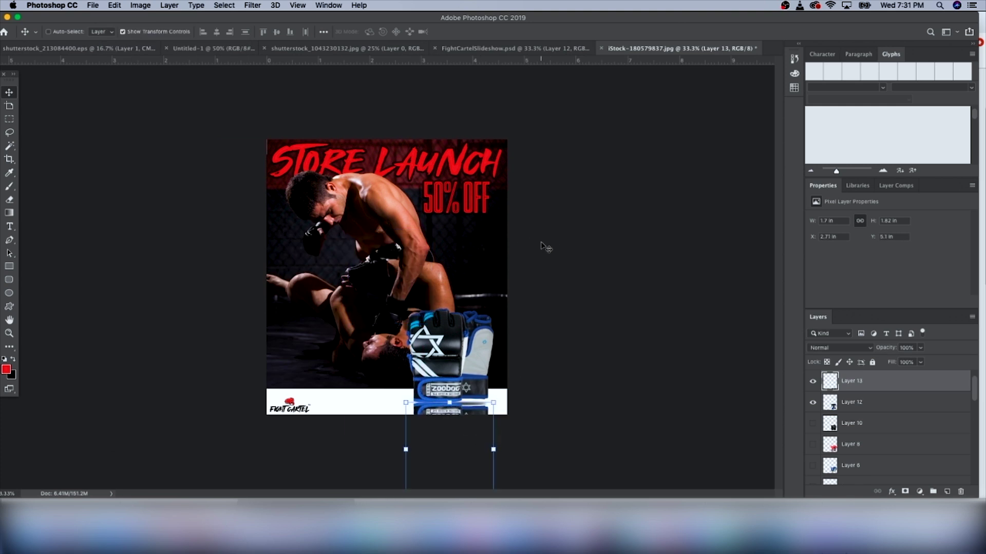
pyautogui.click(906, 491)
pyautogui.press('g')
# Save the Star of David gloves version as a PNG copy named FCSlideshow5.png in Downloads
pyautogui.click(93, 6)
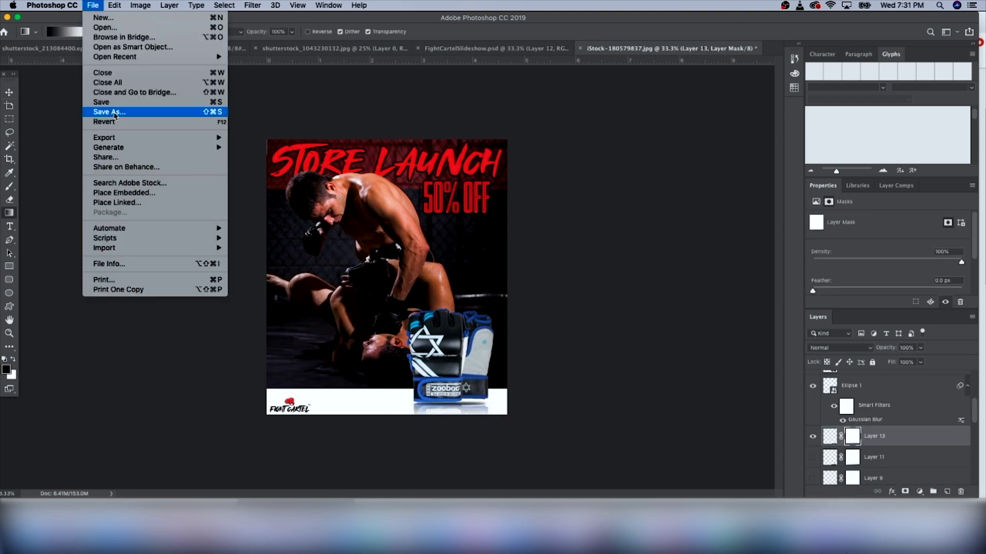
pyautogui.click(118, 108)
pyautogui.click(514, 212)
pyautogui.click(595, 384)
pyautogui.write('FCSlideshow5.png')
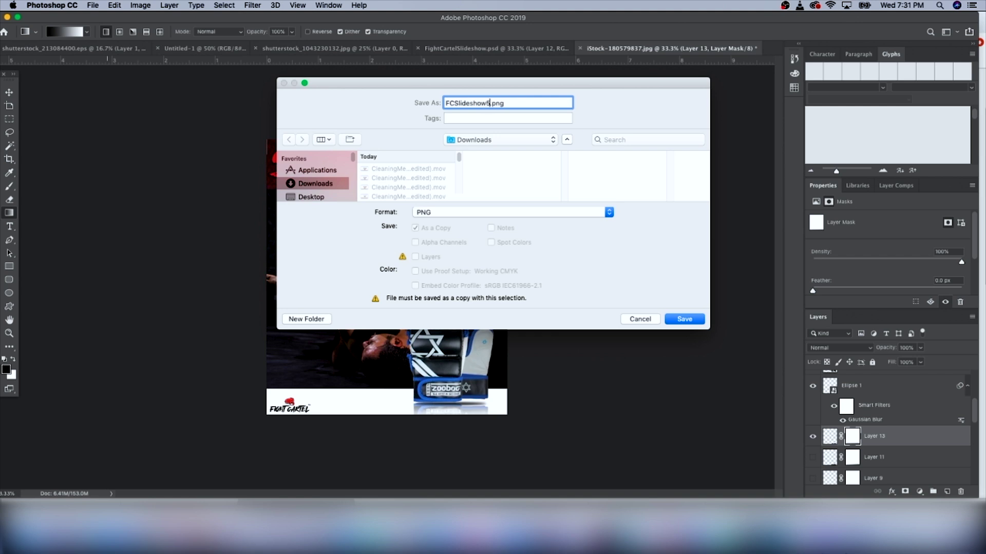
pyautogui.press('Return')
pyautogui.press('Return')
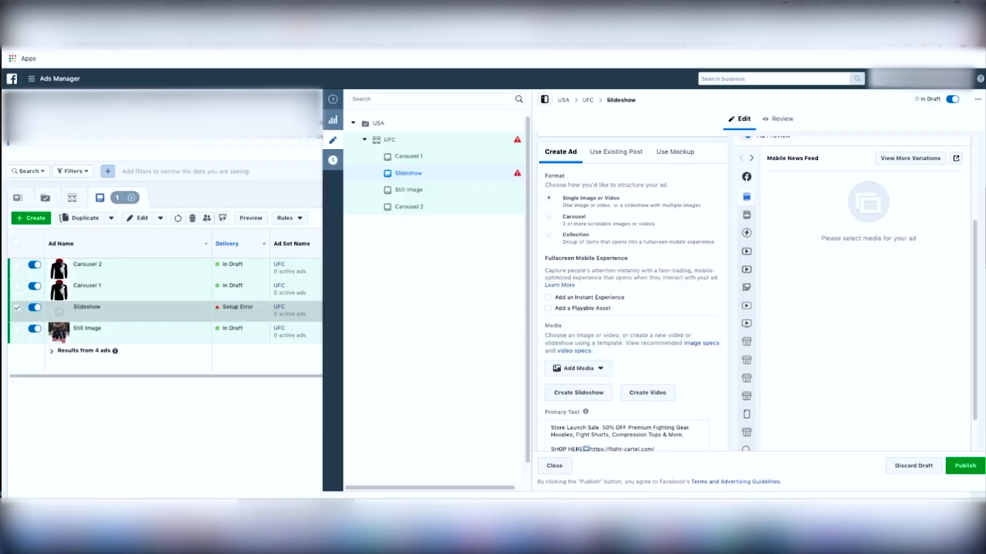
# In Ads Manager, upload FCSlideshow1.png through FCSlideshow5.png for the Slideshow ad and apply FCSlideshow2.png as its image
pyautogui.scroll(1, 870, 334)
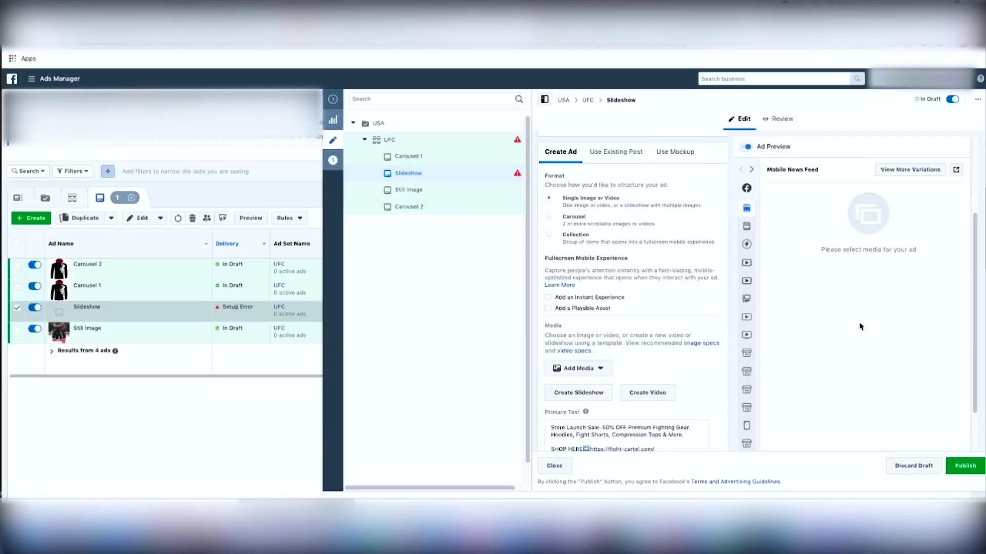
pyautogui.click(604, 370)
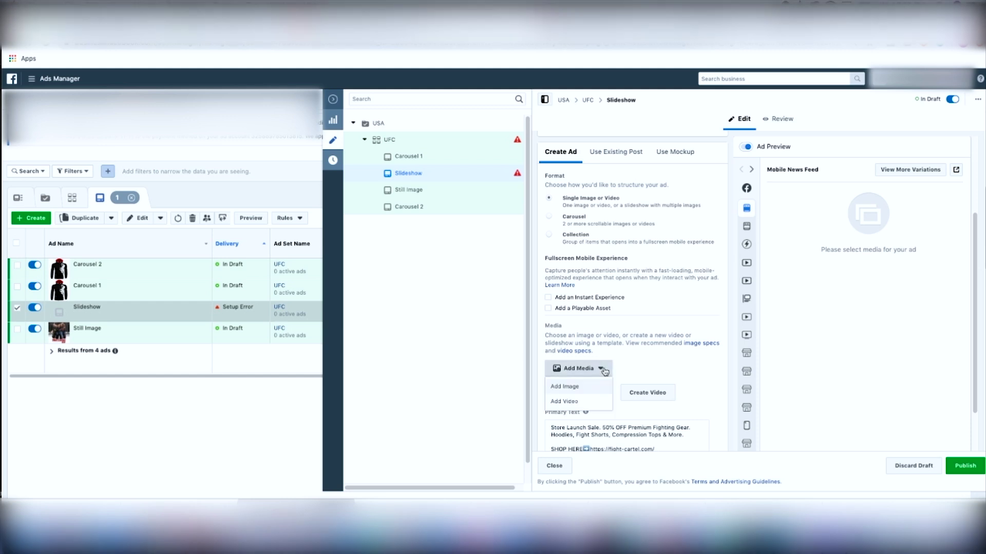
pyautogui.click(567, 387)
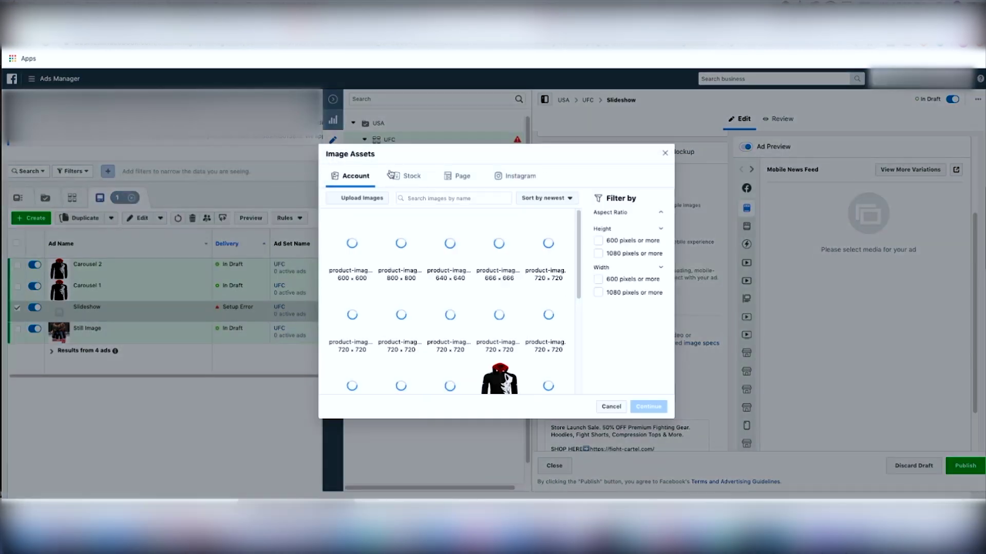
pyautogui.click(359, 197)
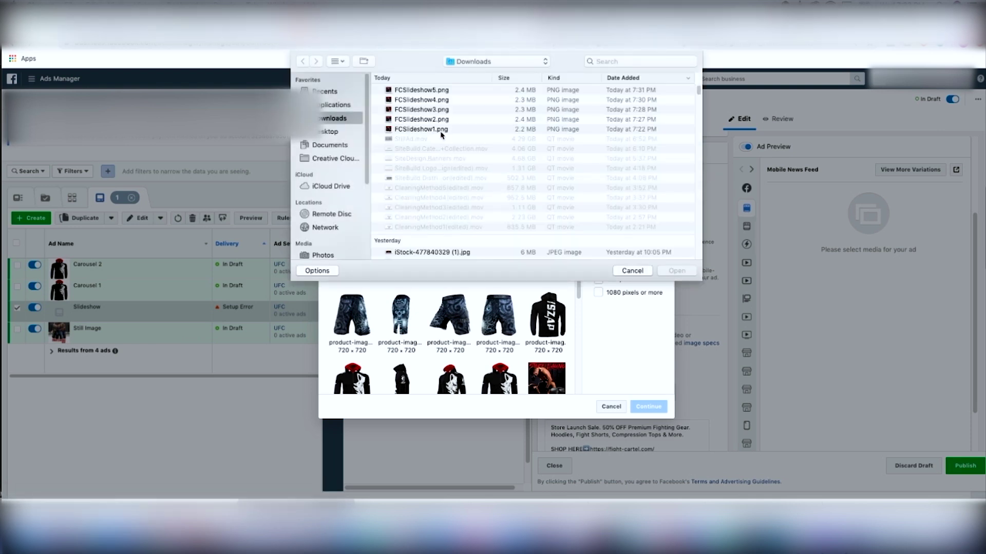
pyautogui.click(442, 131)
pyautogui.keyDown('shift'); pyautogui.click(444, 91); pyautogui.keyUp('shift')
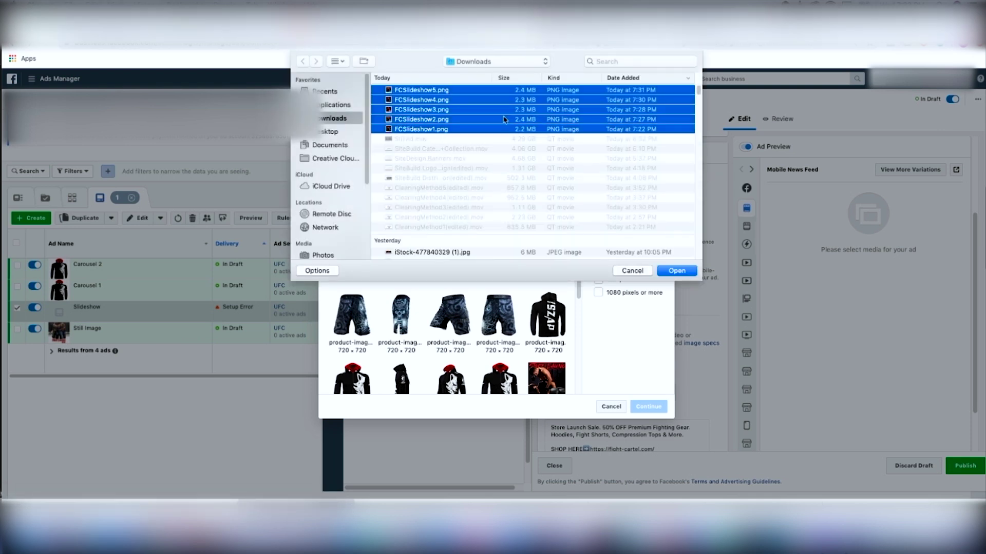
pyautogui.press('Return')
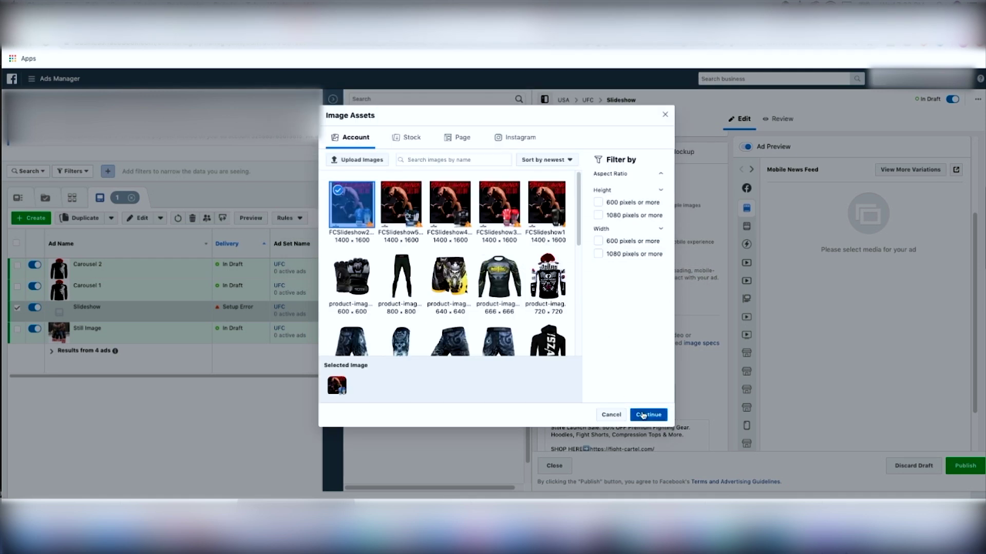
pyautogui.click(645, 415)
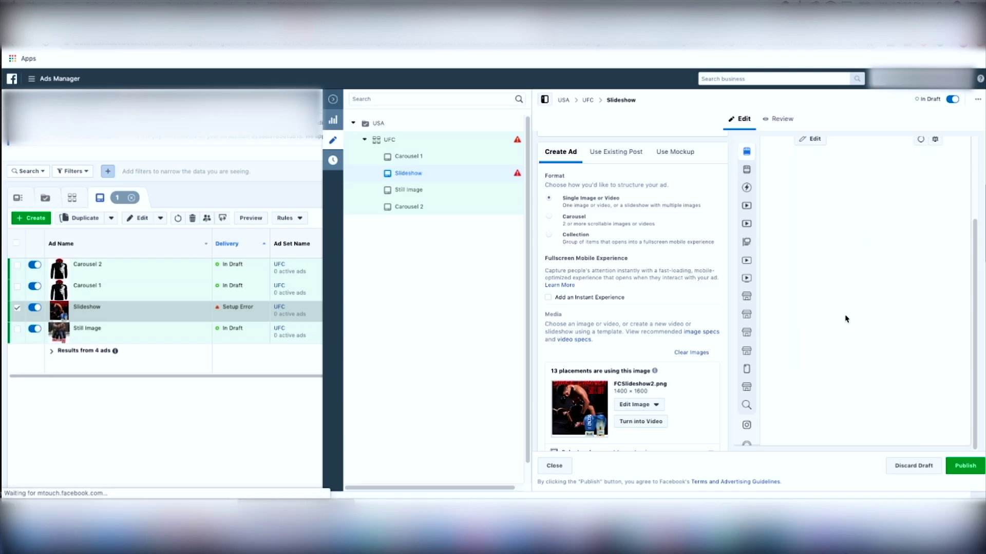
# Clear the ad's single image and start creating a square slideshow as its media
pyautogui.scroll(-1, 604, 328)
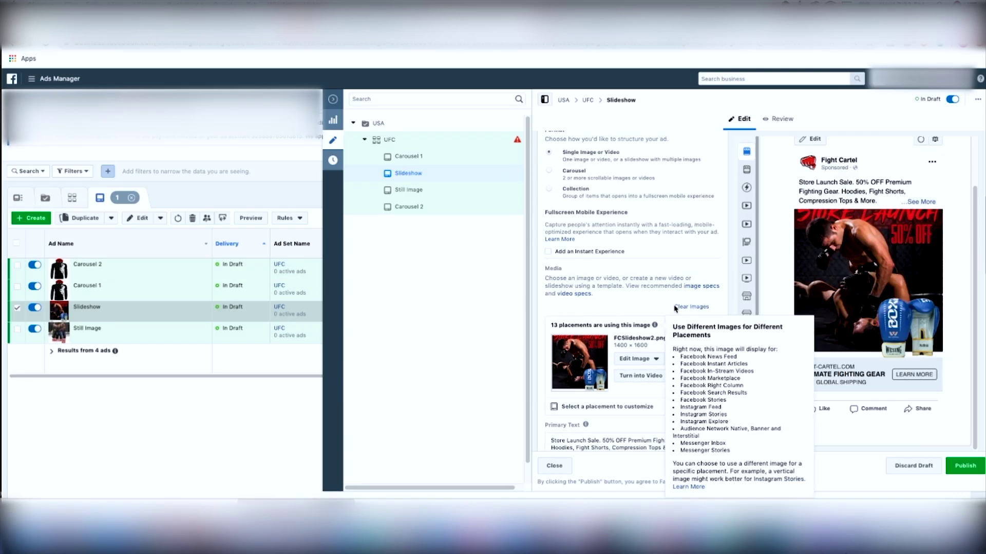
pyautogui.click(689, 307)
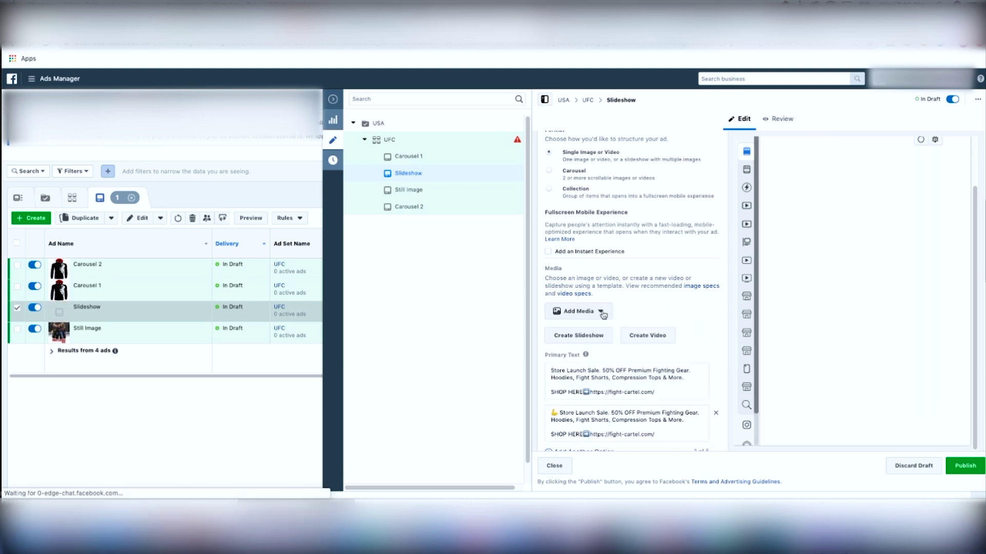
pyautogui.click(590, 334)
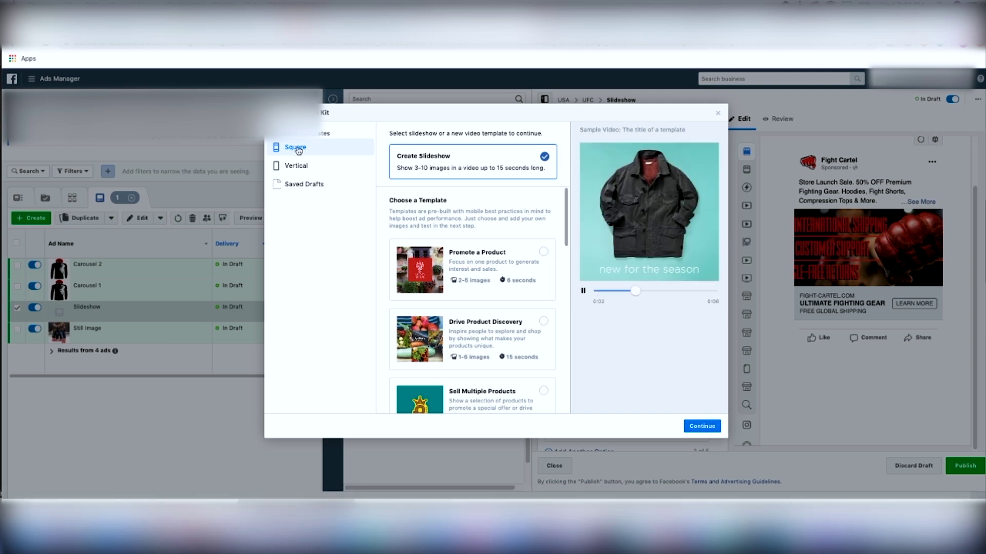
pyautogui.click(706, 427)
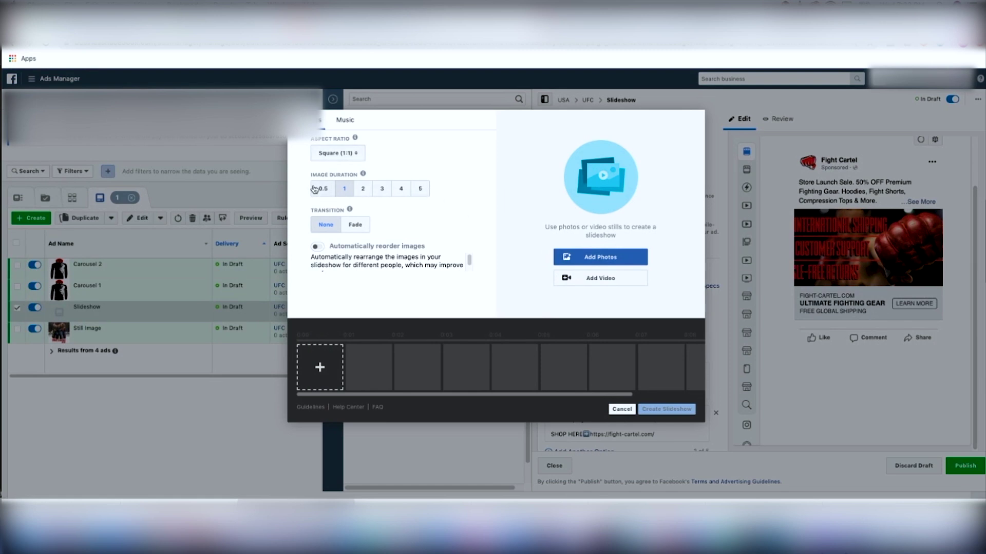
# Set the slideshow's image duration to 0.5 seconds and its aspect ratio to Original
pyautogui.click(323, 189)
pyautogui.click(339, 152)
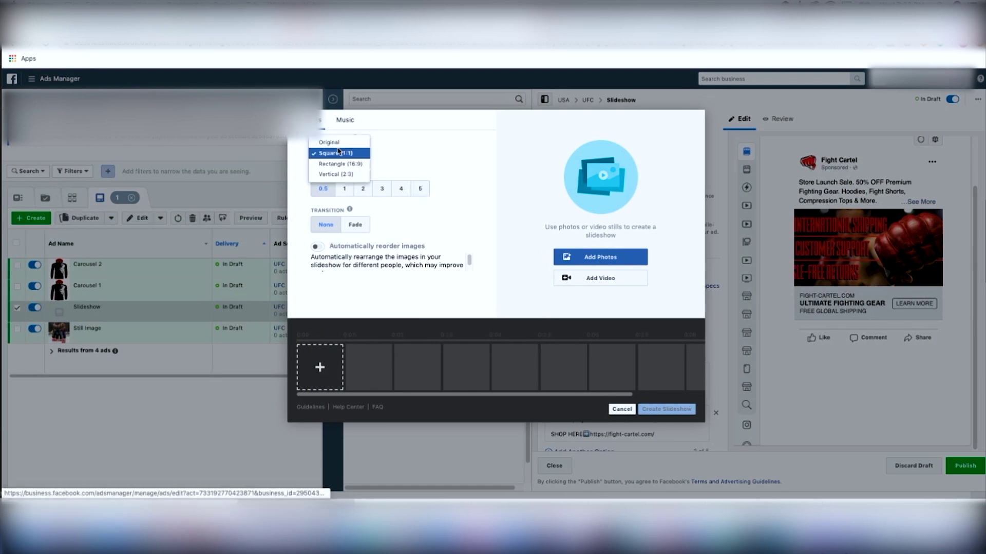
pyautogui.click(324, 194)
pyautogui.click(335, 151)
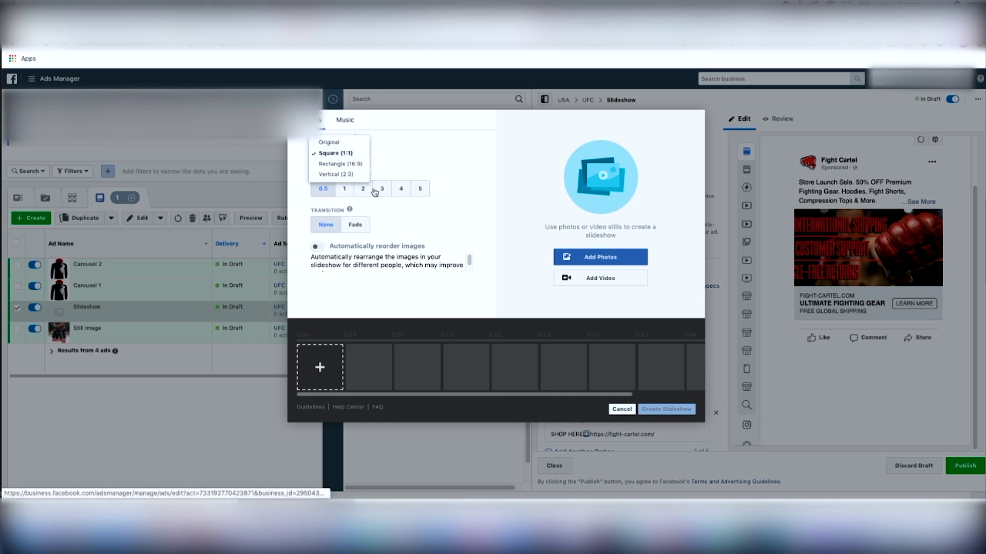
pyautogui.click(342, 153)
pyautogui.click(346, 154)
pyautogui.click(342, 140)
# Add FCSlideshow1, FCSlideshow2, FCSlideshow3, FCSlideshow4 and FCSlideshow5 to the slideshow in that order from the account's images
pyautogui.click(612, 258)
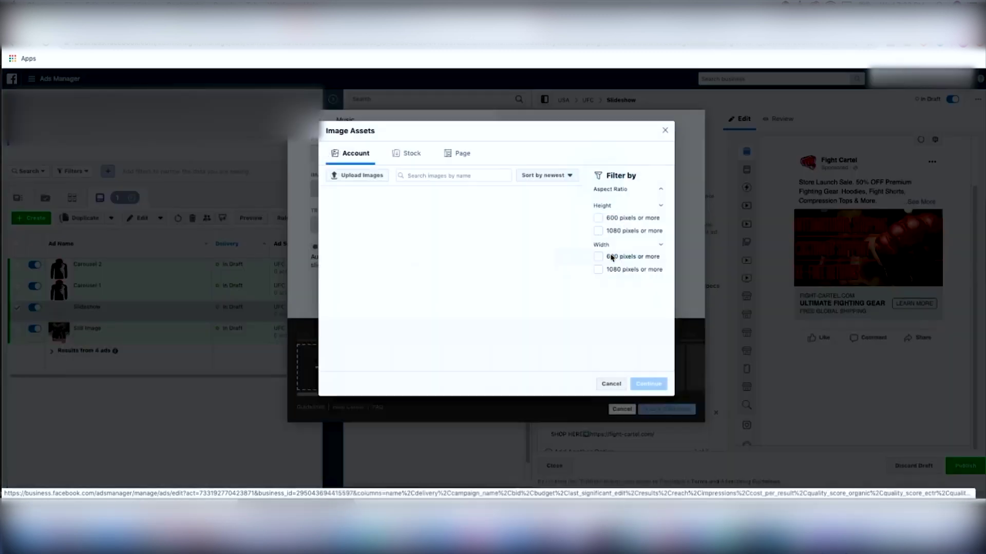
pyautogui.click(545, 226)
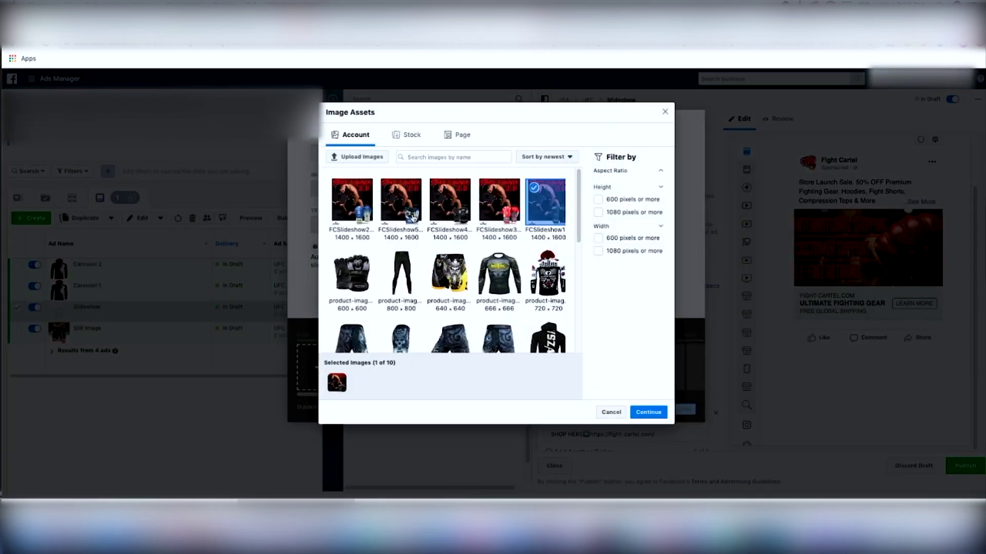
pyautogui.click(354, 213)
pyautogui.click(514, 218)
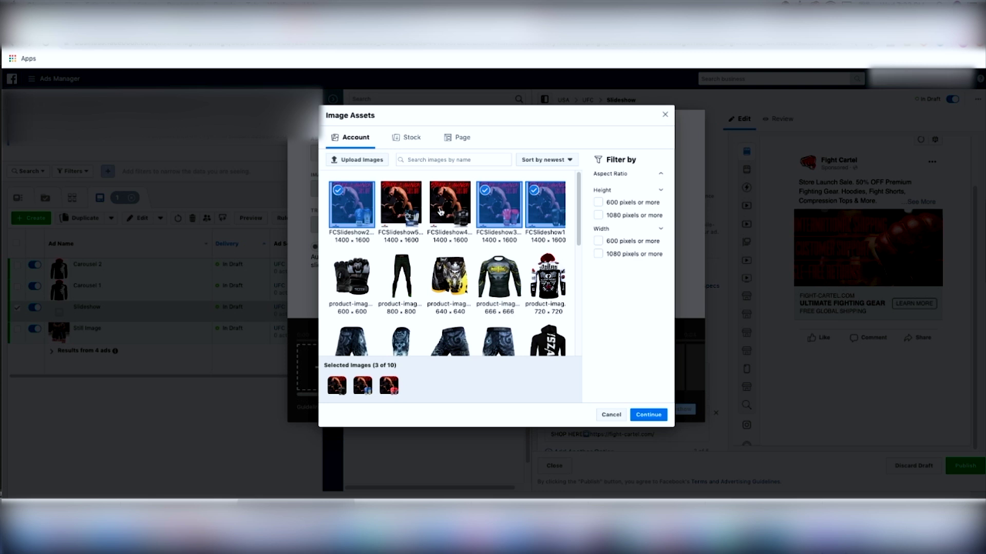
pyautogui.click(441, 212)
pyautogui.click(409, 211)
pyautogui.click(649, 416)
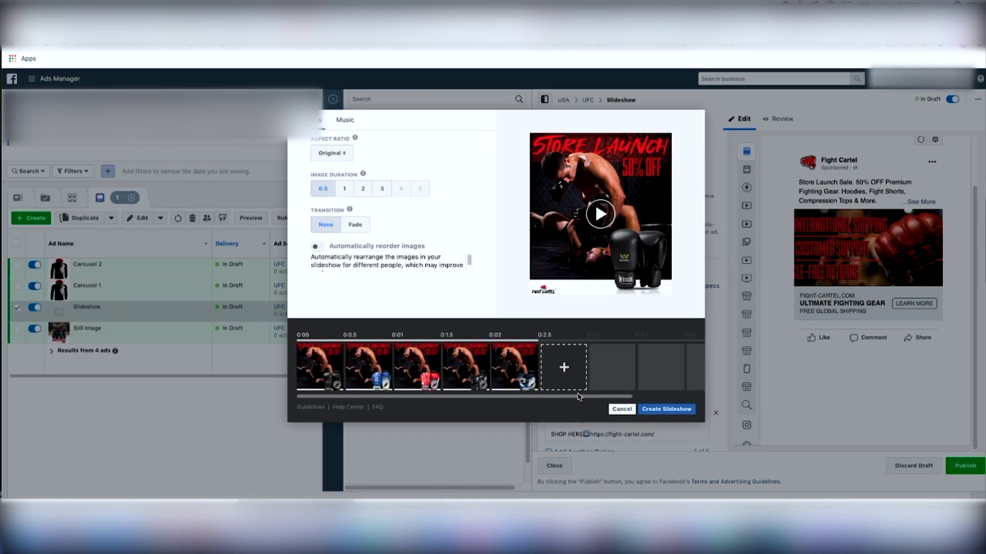
# Preview the slideshow, create it as the ad's media, and play it in the Mobile News Feed preview
pyautogui.click(600, 220)
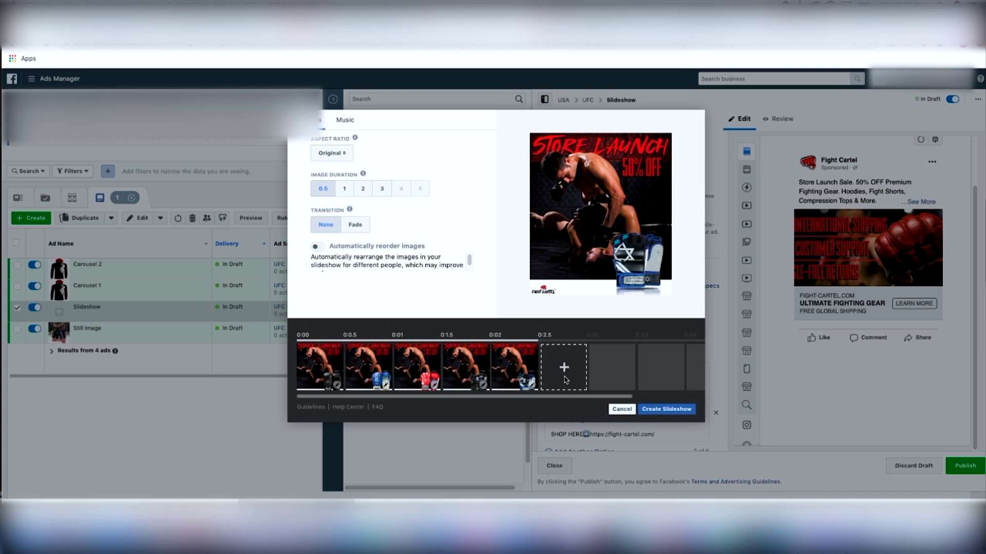
pyautogui.click(670, 413)
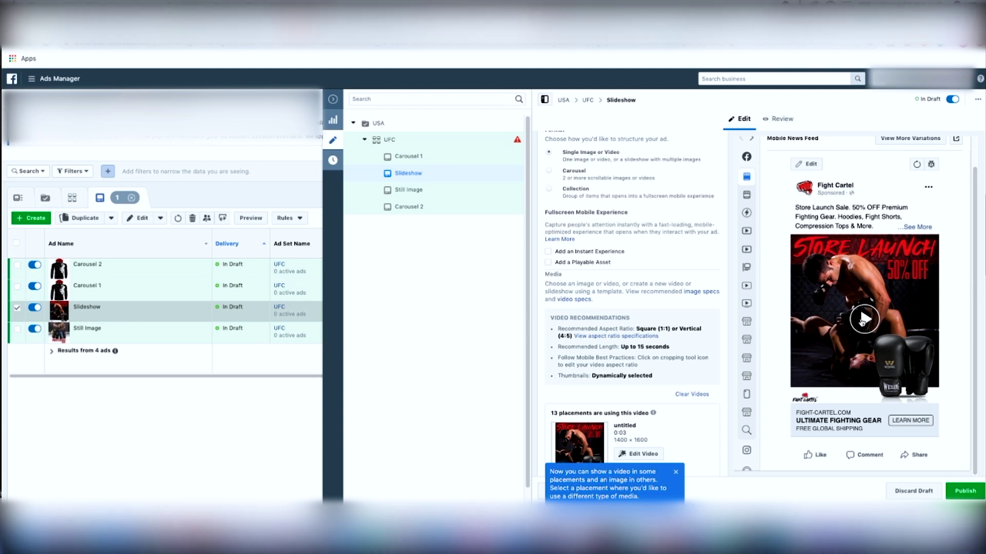
pyautogui.click(863, 319)
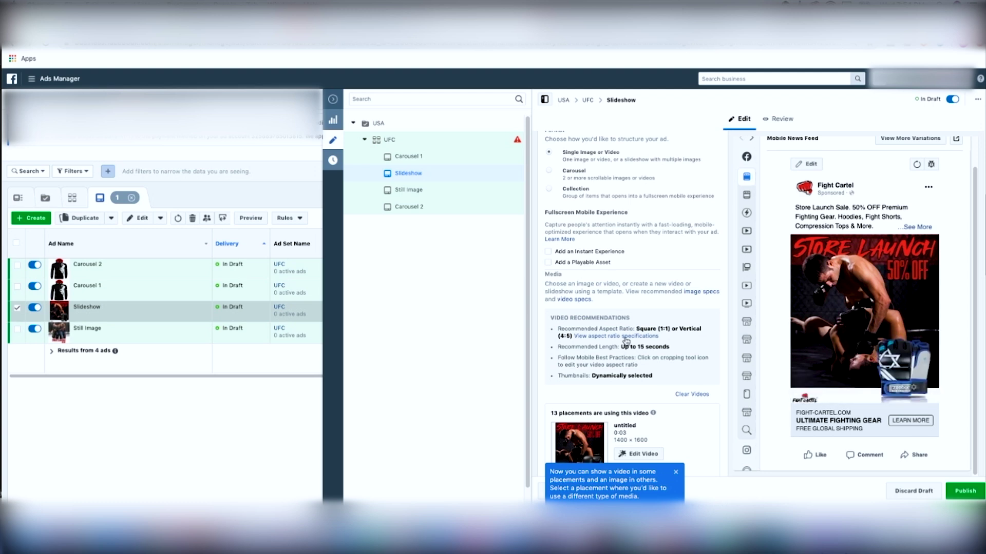
# Review the Slideshow ad's placements, primary texts, headlines, descriptions and website destination, dismissing the placement tip
pyautogui.scroll(-2, 626, 341)
pyautogui.moveTo(661, 362)
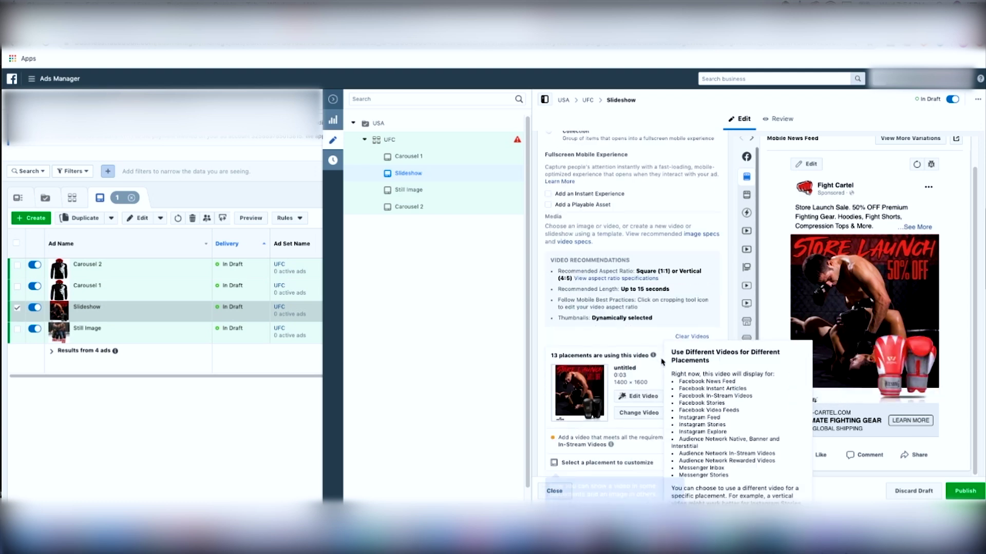
pyautogui.scroll(-4, 714, 323)
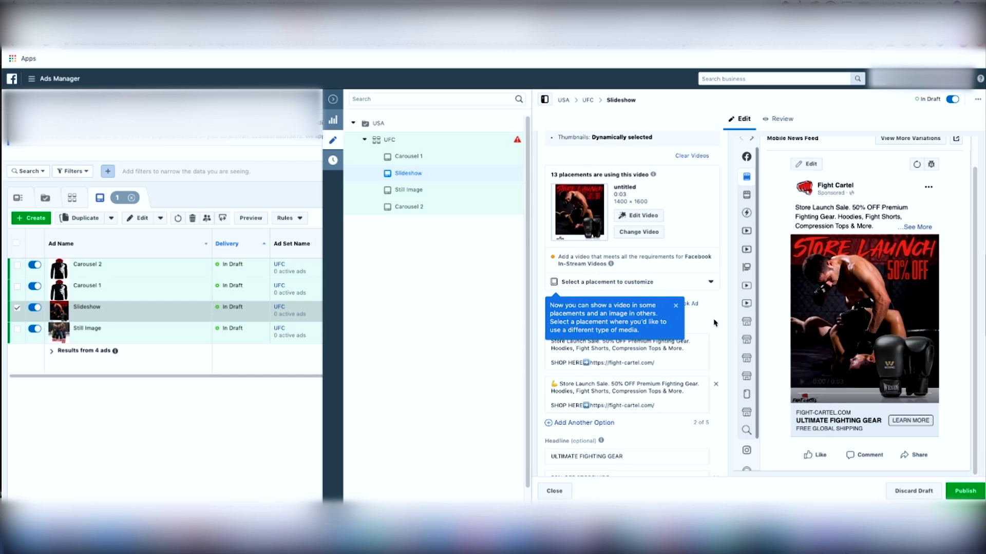
pyautogui.click(676, 306)
pyautogui.scroll(-2, 704, 328)
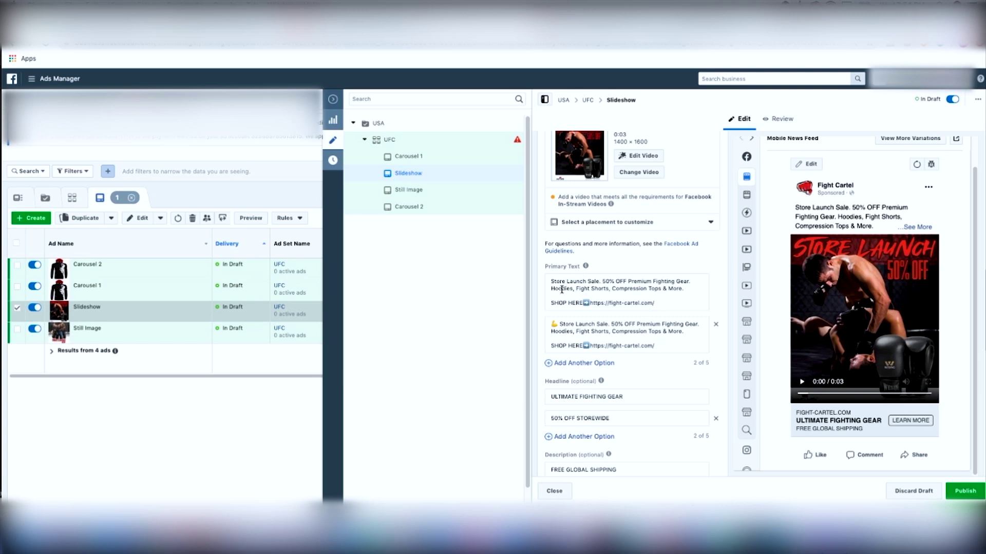
pyautogui.scroll(-1, 593, 274)
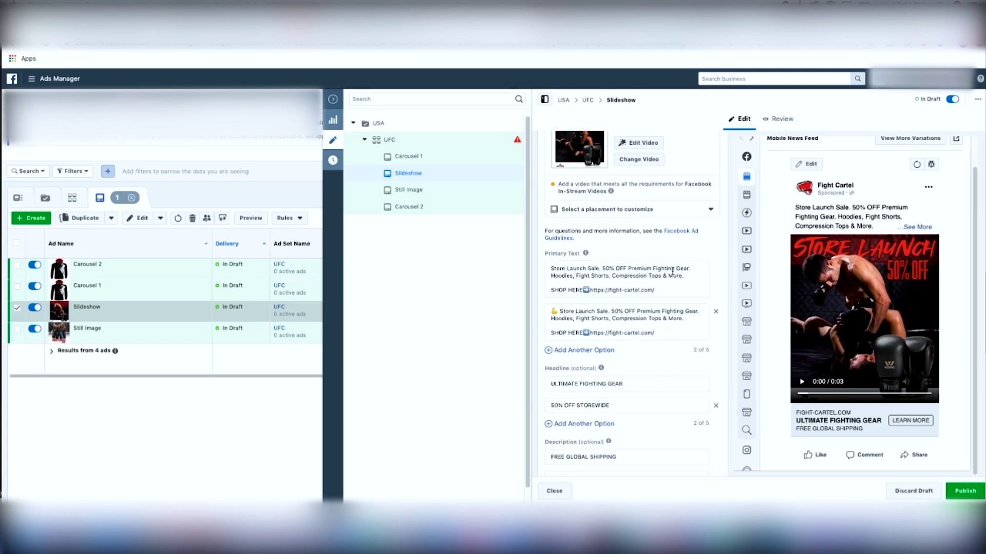
pyautogui.scroll(-1, 663, 280)
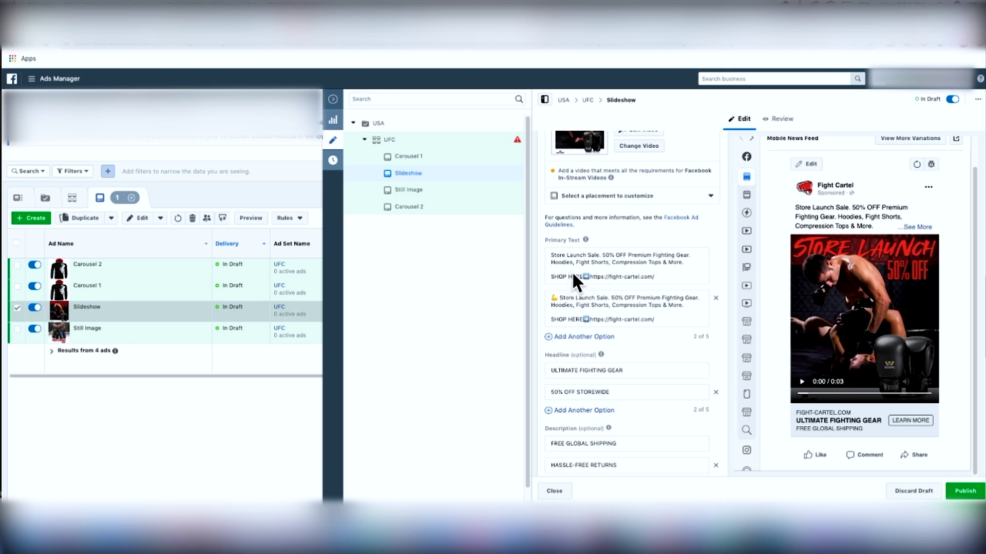
pyautogui.click(559, 297)
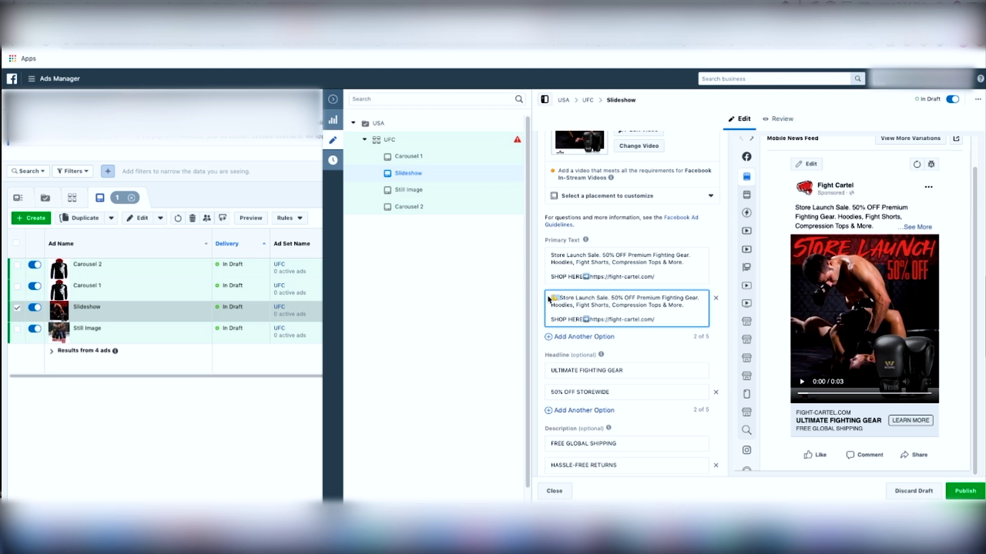
pyautogui.click(557, 303)
pyautogui.scroll(-1, 560, 308)
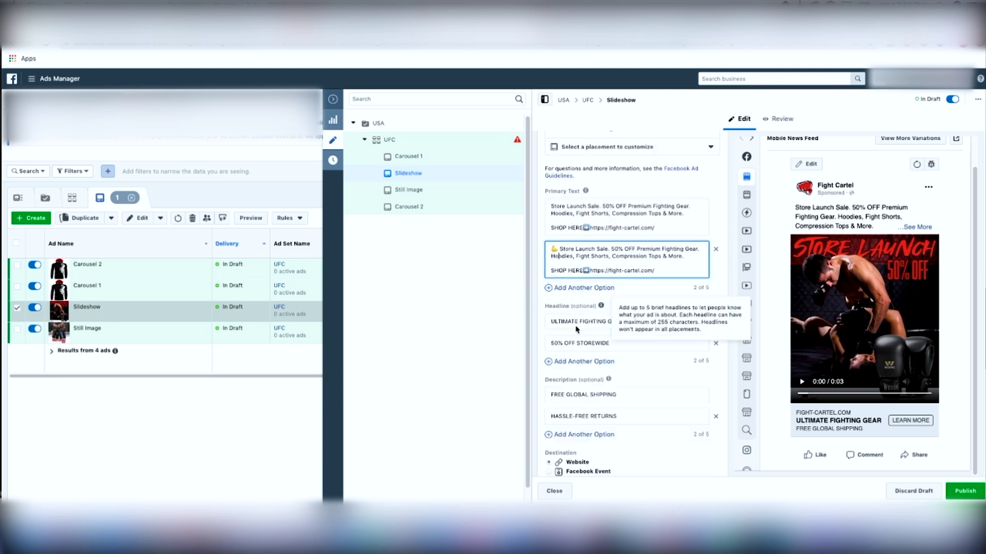
pyautogui.scroll(-1, 577, 329)
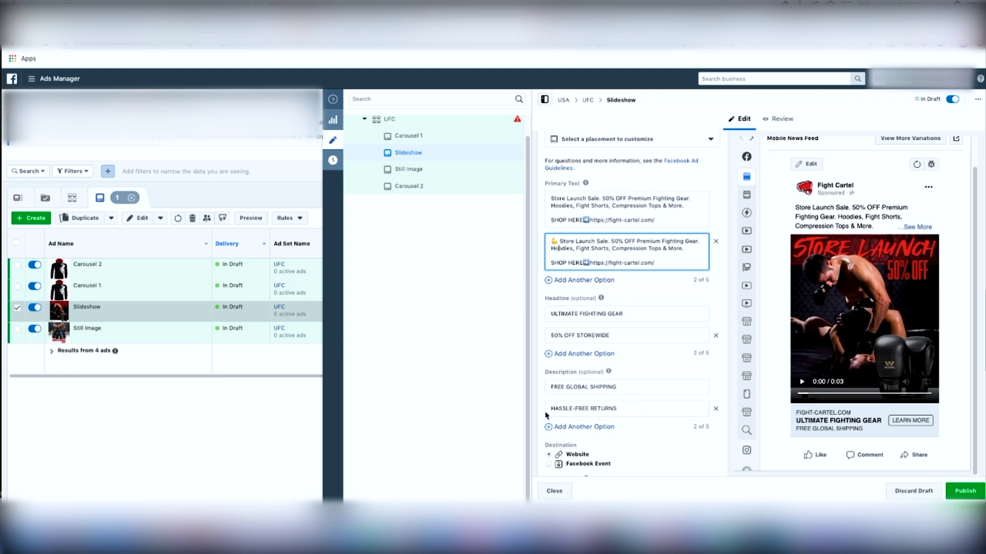
pyautogui.scroll(-5, 675, 405)
pyautogui.scroll(2, 676, 400)
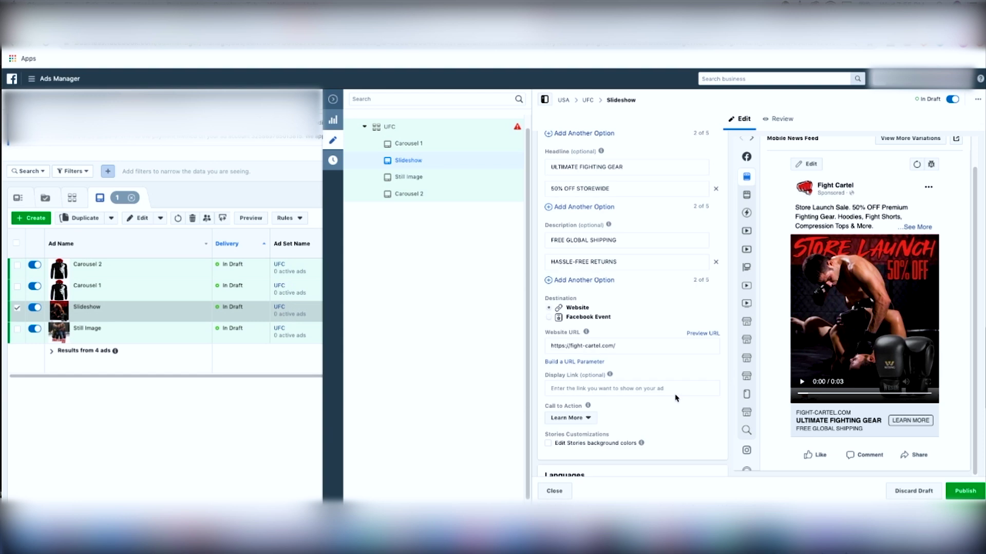
pyautogui.scroll(1, 671, 397)
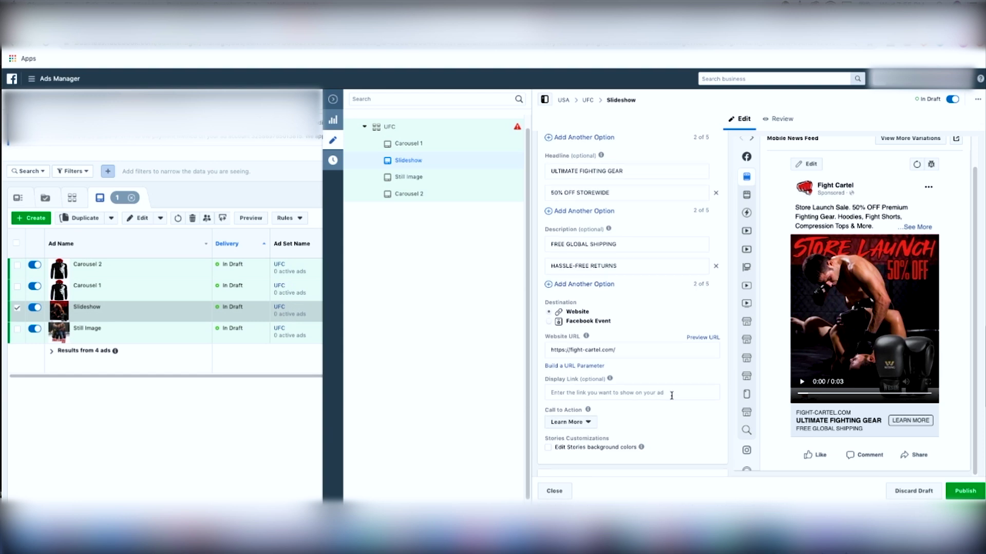
# Set the Slideshow ad's call to action to Shop Now
pyautogui.click(587, 423)
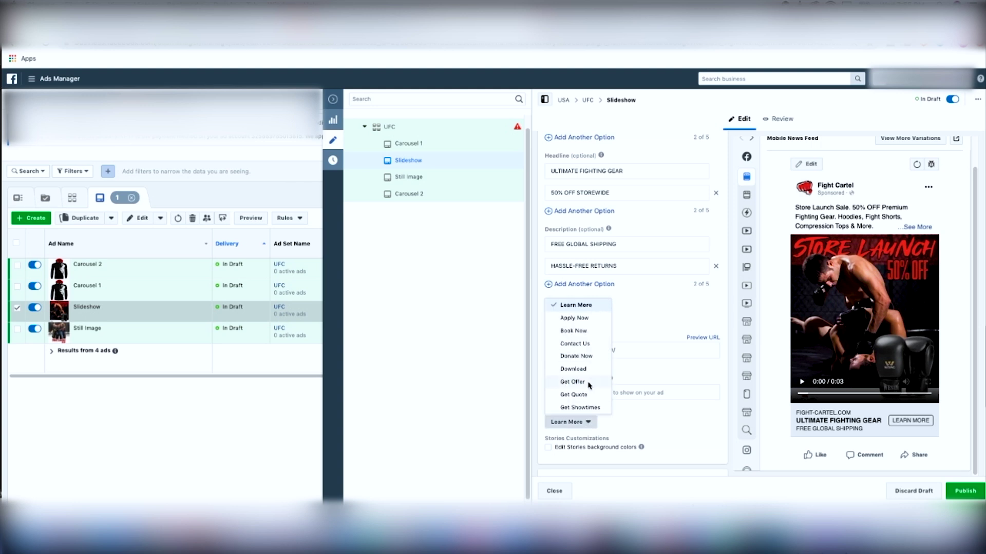
pyautogui.scroll(-2, 577, 385)
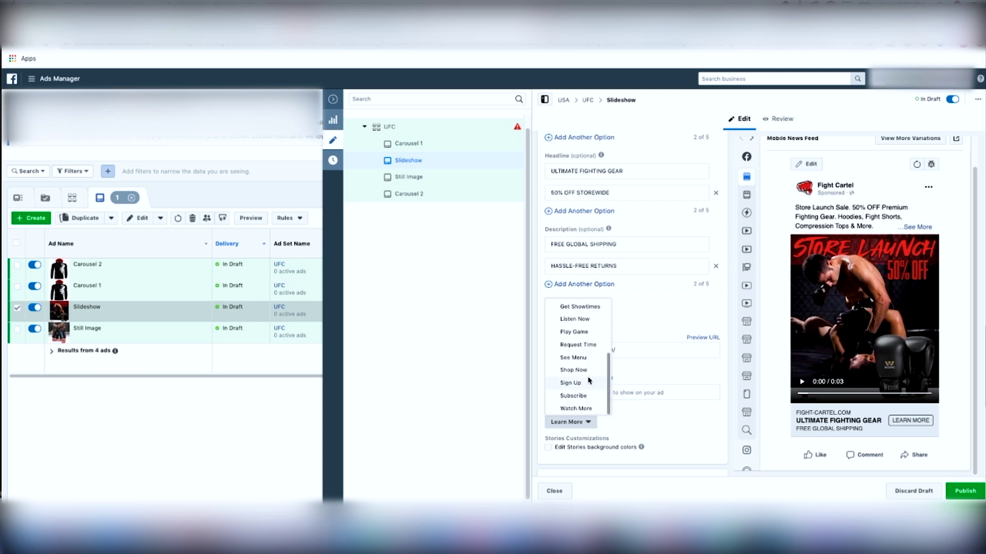
pyautogui.click(588, 371)
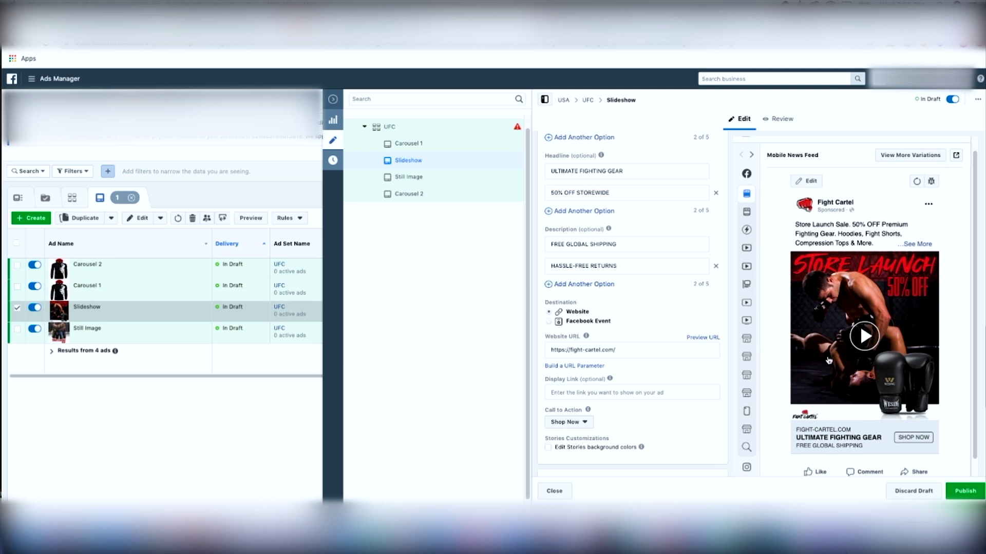
# Open the external preview options for the Slideshow ad's Mobile News Feed preview
pyautogui.click(957, 156)
pyautogui.click(860, 191)
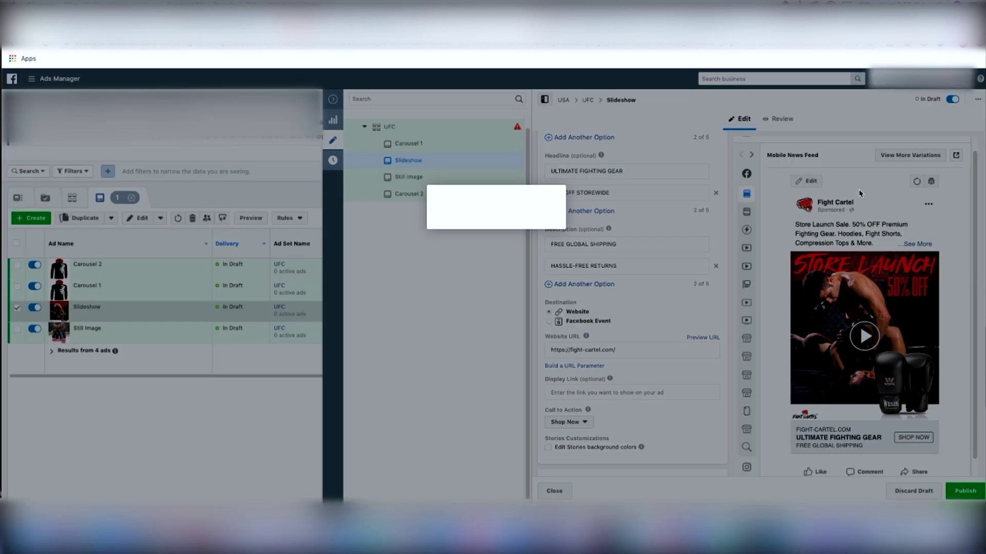
pyautogui.click(589, 255)
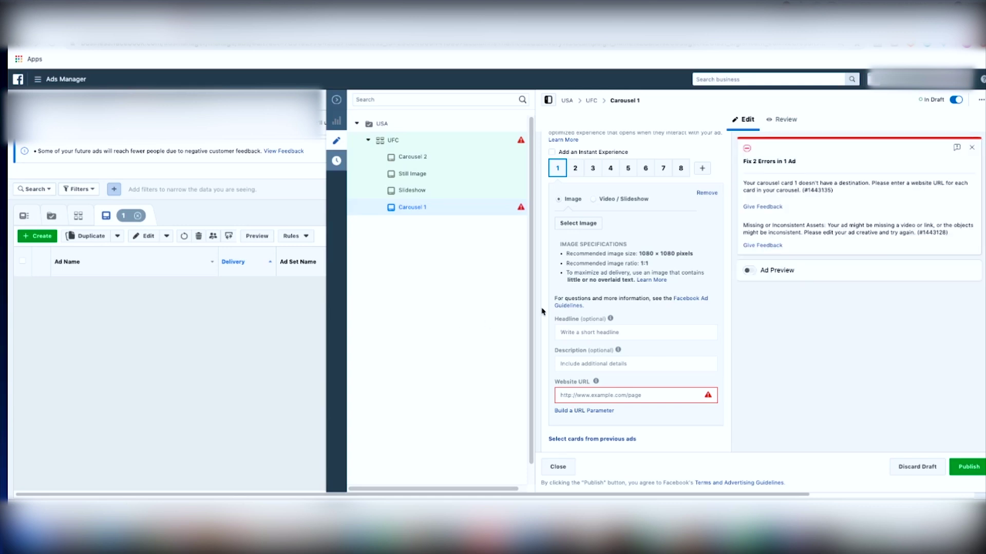
# Review the Carousel 1 ad's name, identity, format and card settings
pyautogui.scroll(10, 544, 313)
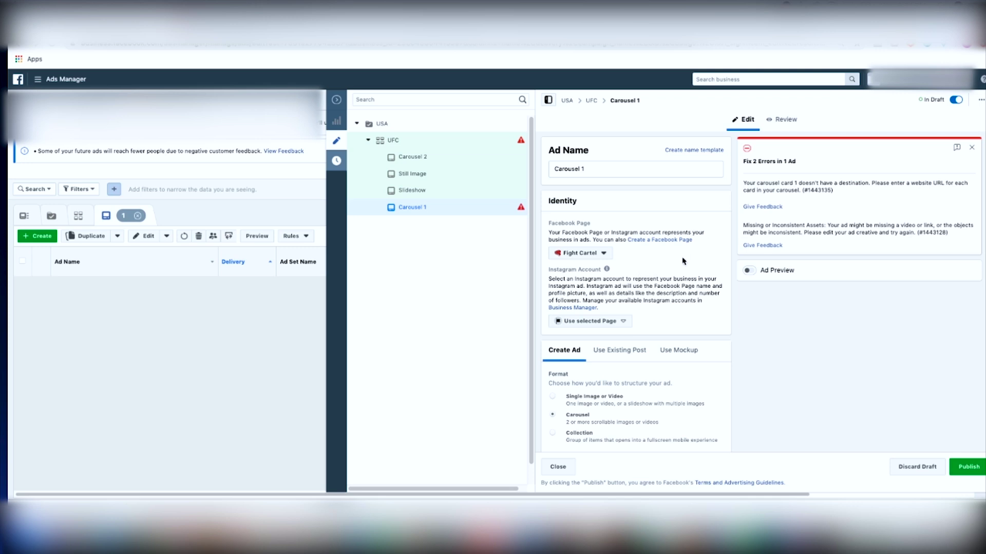
pyautogui.scroll(-2, 693, 253)
pyautogui.scroll(-3, 693, 253)
pyautogui.scroll(5, 678, 241)
pyautogui.scroll(-3, 672, 245)
pyautogui.scroll(3, 665, 246)
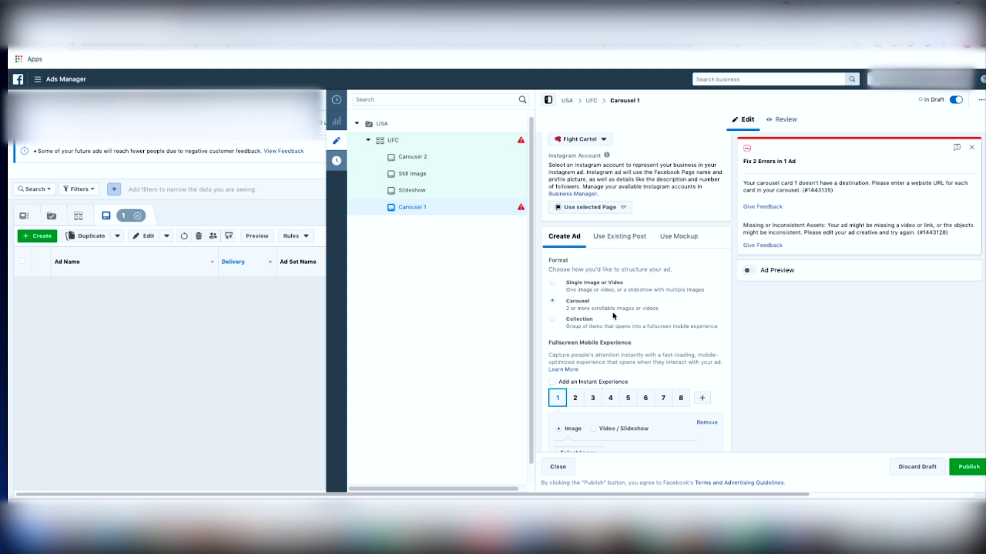
pyautogui.scroll(-2, 616, 316)
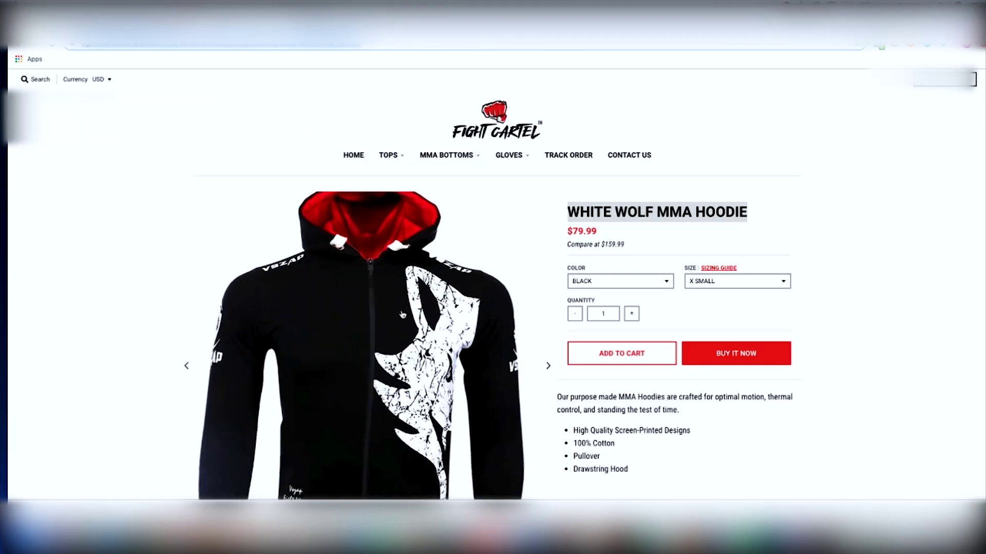
# Save the main product image of the White Wolf MMA Hoodie from the Fight Cartel store page
pyautogui.scroll(-2, 380, 275)
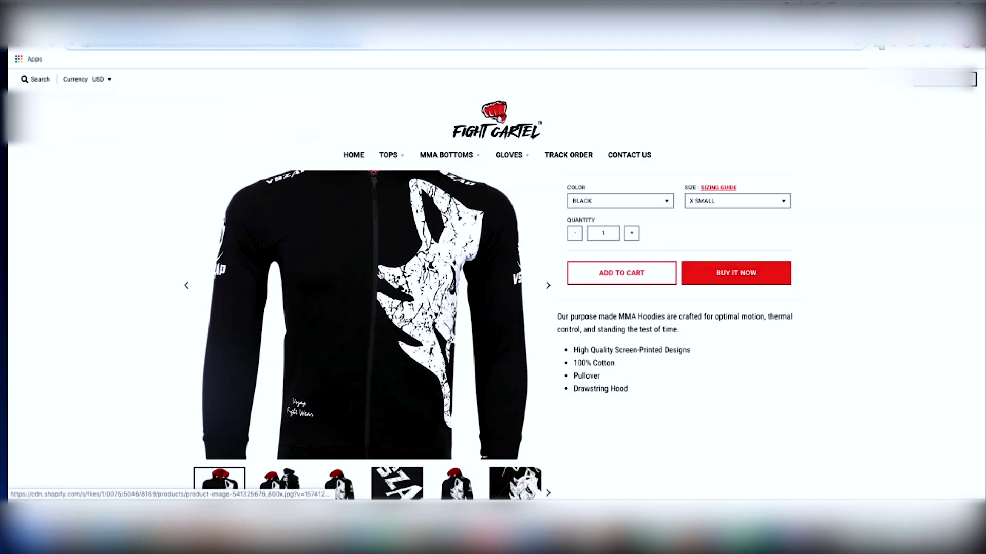
pyautogui.rightClick(380, 274)
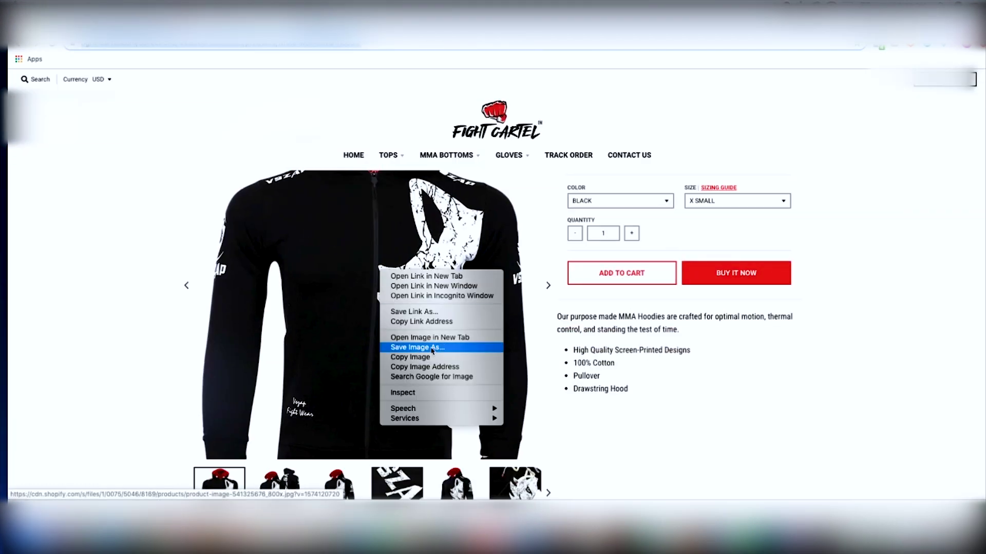
pyautogui.click(433, 348)
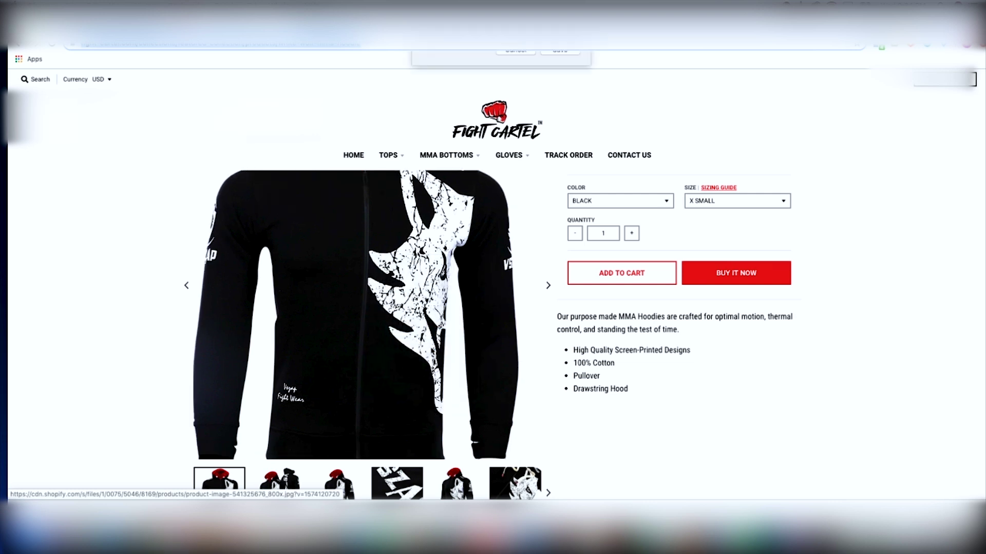
pyautogui.press('Return')
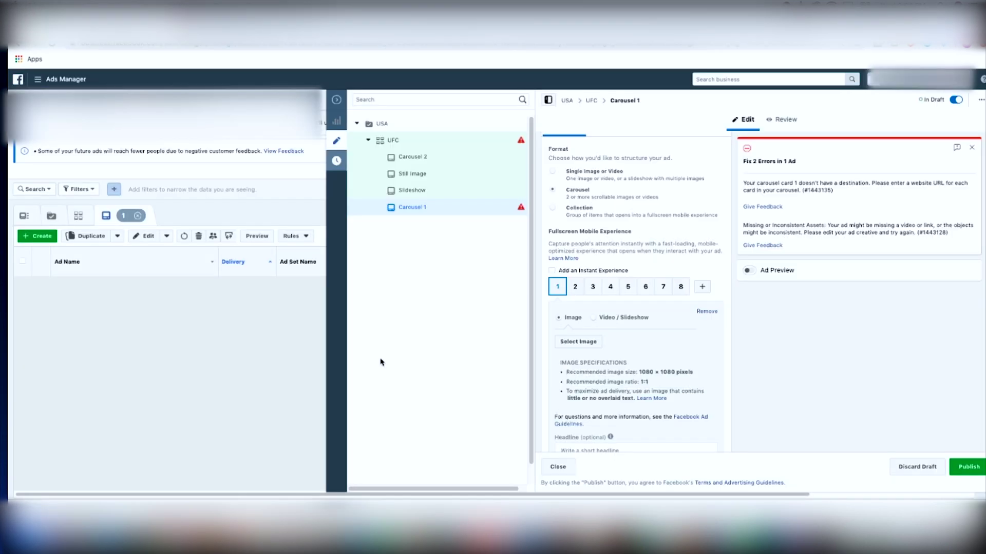
# Set the 800 × 800 black hoodie product image from the account's images as the image of card 1 in Carousel 1
pyautogui.click(595, 348)
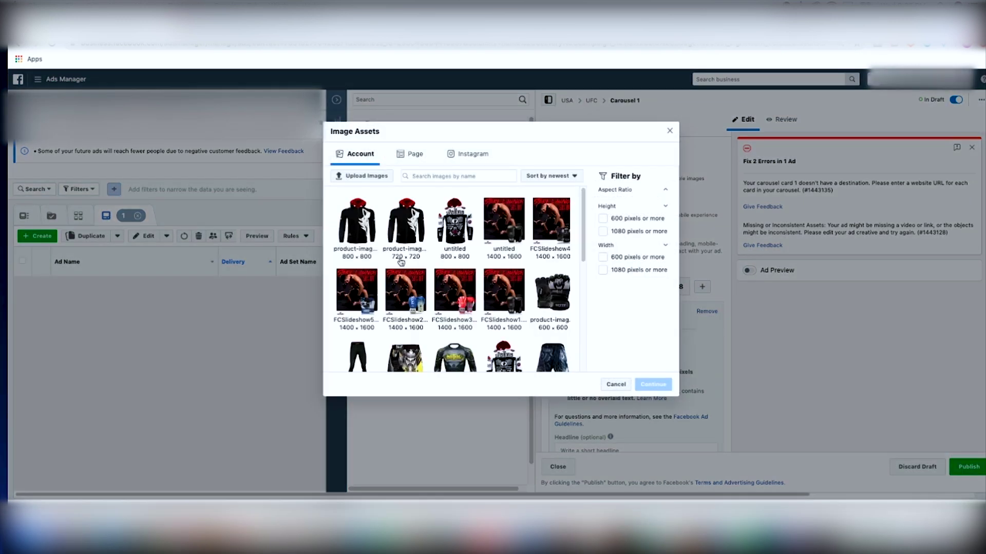
pyautogui.click(354, 177)
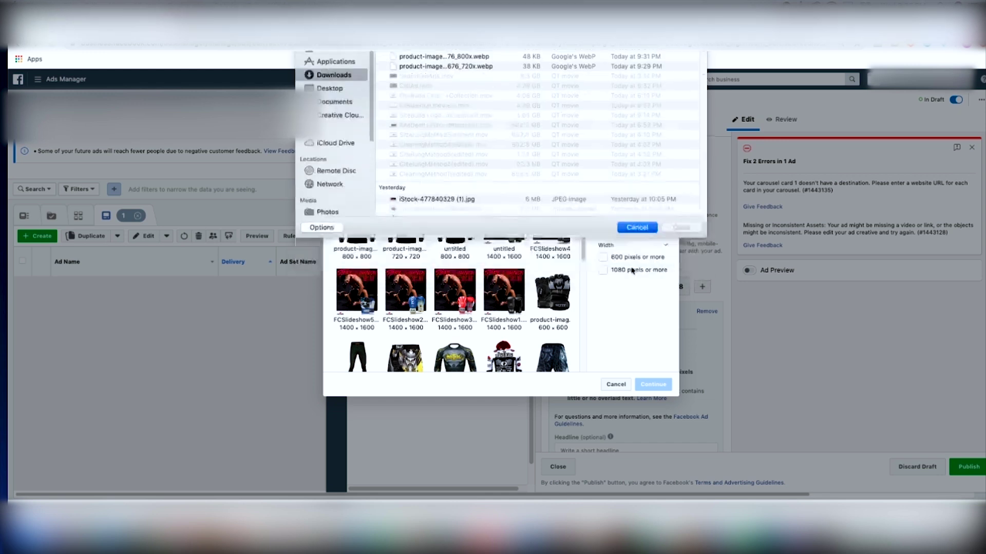
pyautogui.click(636, 271)
pyautogui.click(367, 226)
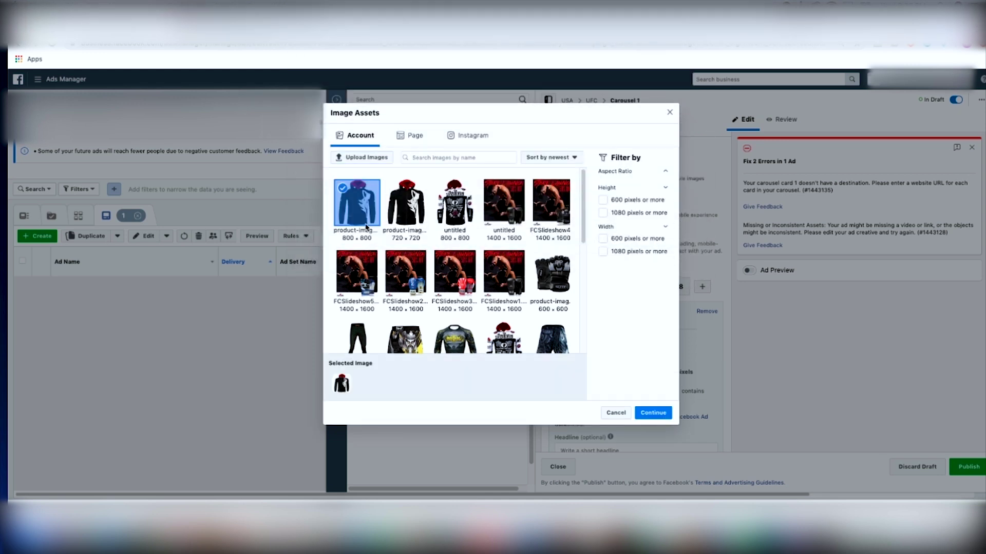
pyautogui.click(653, 413)
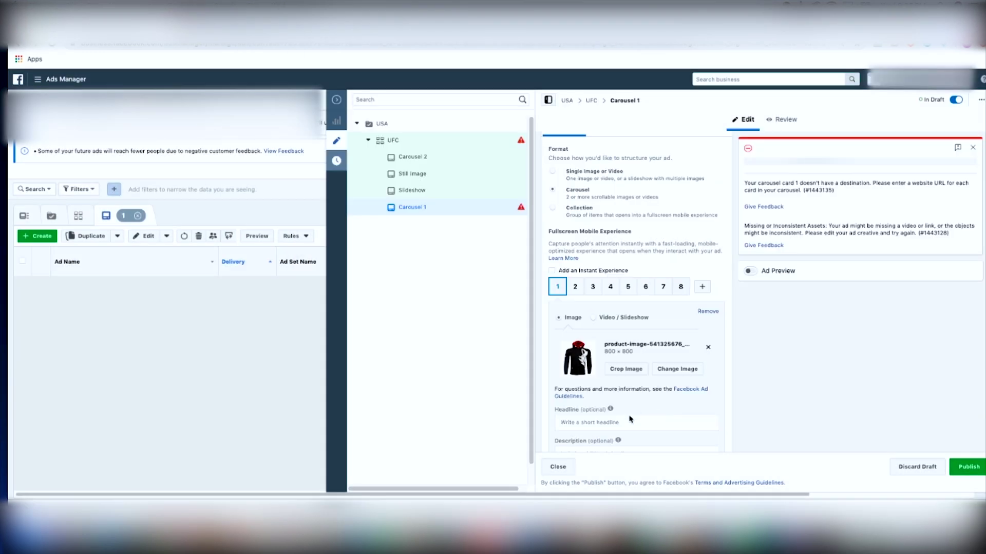
# Set card 1's headline to "WHITE WOLF MMA HOODIE", copied from the store's product page, and its description to "50% OFF"
pyautogui.scroll(-2, 599, 370)
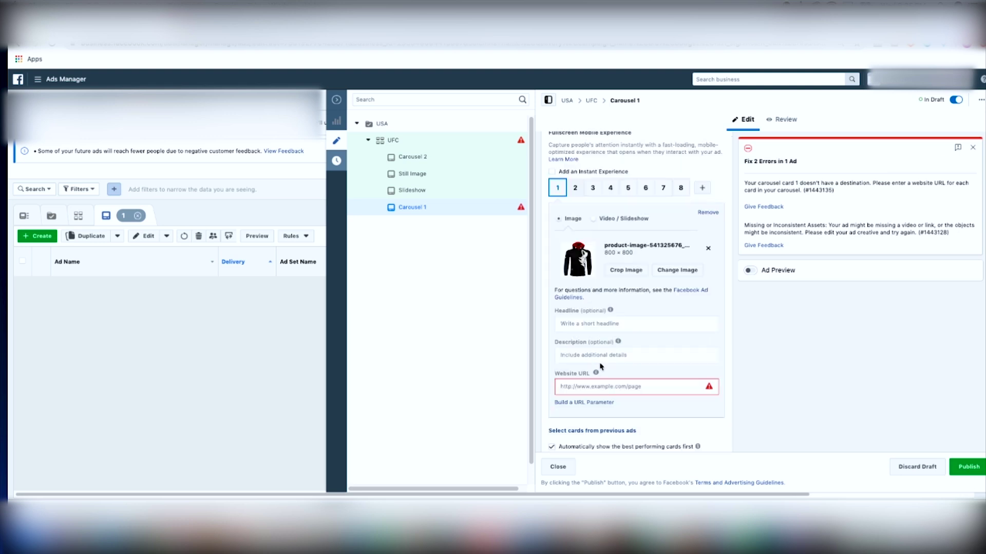
pyautogui.click(590, 324)
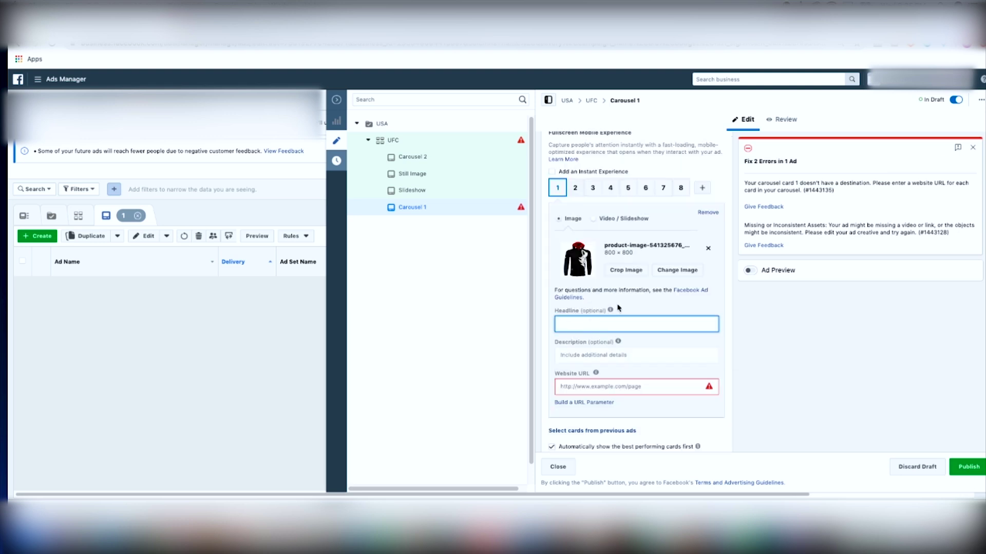
pyautogui.click(545, 23)
pyautogui.scroll(2, 627, 225)
pyautogui.click(731, 213)
pyautogui.moveTo(747, 212); pyautogui.dragTo(566, 213)
pyautogui.hotkey('ctrl', 'c')
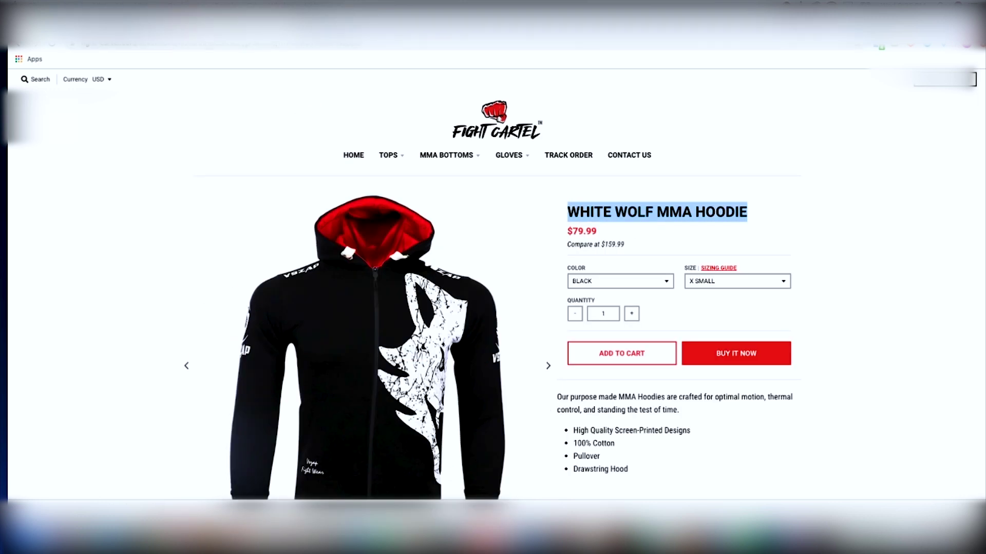
pyautogui.hotkey('ctrl', 'Tab')
pyautogui.hotkey('ctrl', 'v')
pyautogui.click(598, 355)
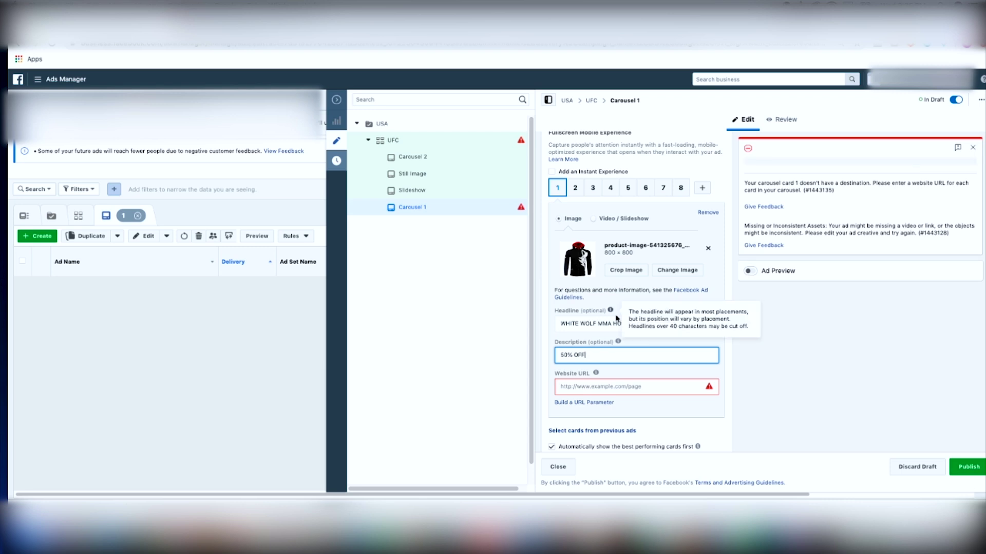
pyautogui.click(624, 387)
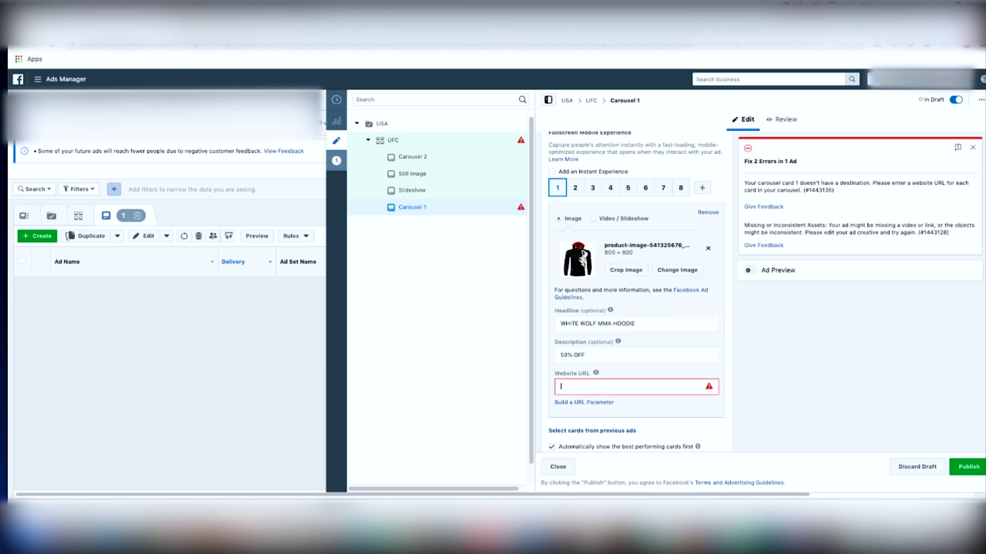
pyautogui.click(196, 21)
pyautogui.click(192, 43)
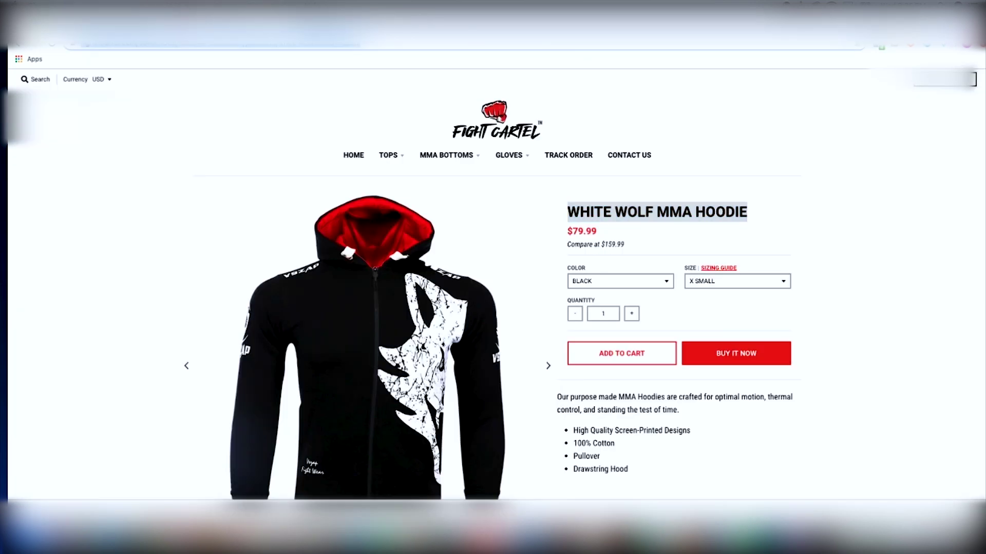
pyautogui.hotkey('ctrl', 'c')
pyautogui.hotkey('ctrl', 'shift', 'Tab')
pyautogui.hotkey('ctrl', 'v')
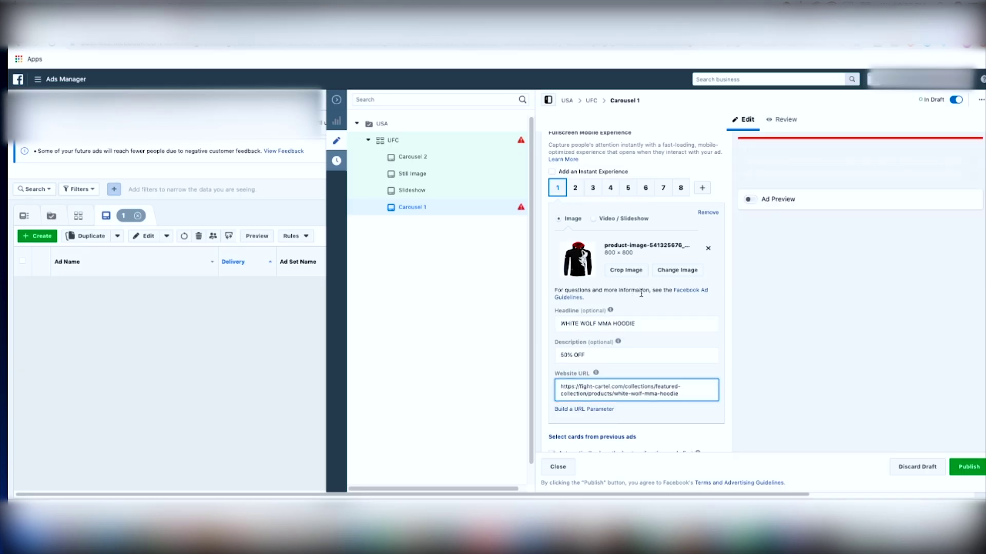
pyautogui.scroll(-1, 662, 315)
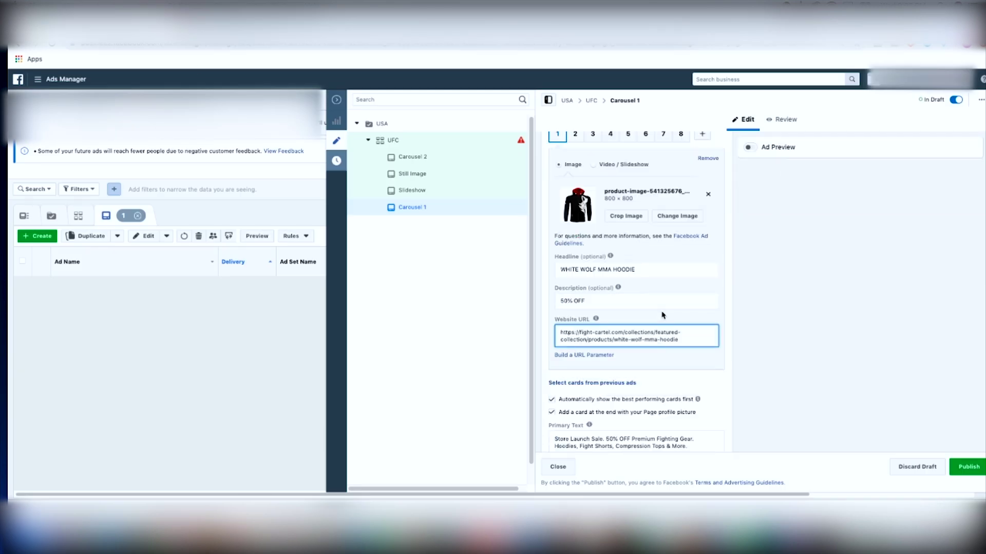
pyautogui.click(750, 146)
pyautogui.scroll(-2, 678, 267)
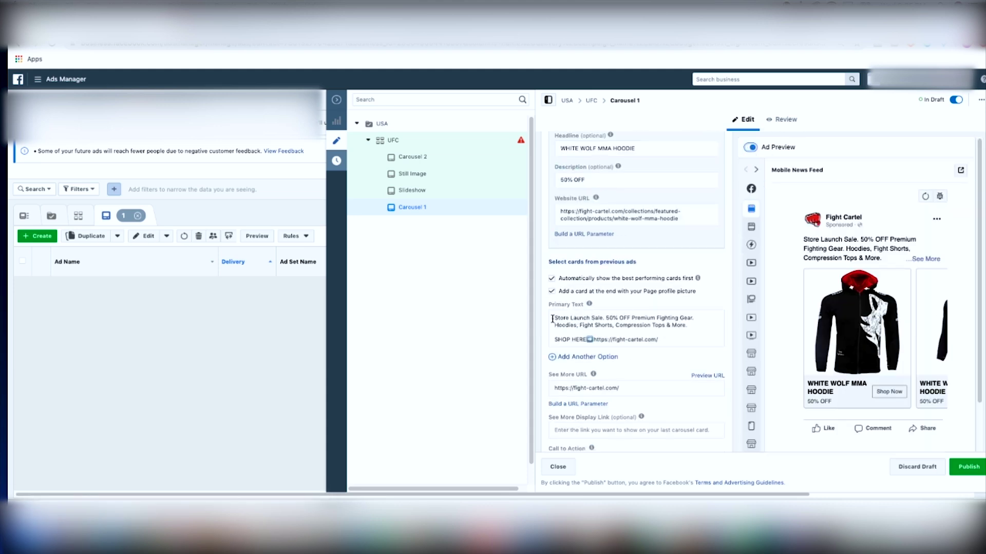
# Add a second primary text option to Carousel 1 containing a copy of the full existing primary text
pyautogui.click(663, 340)
pyautogui.click(593, 358)
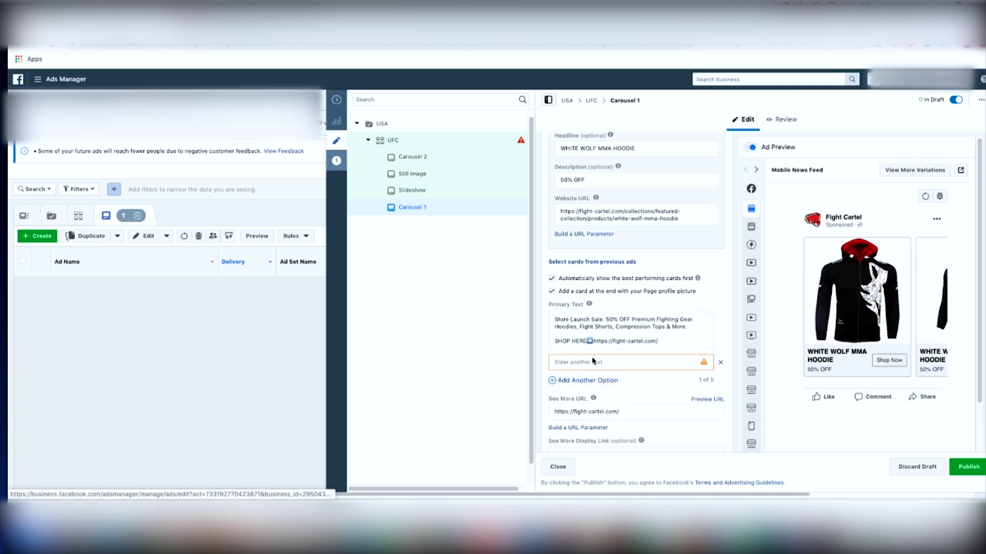
pyautogui.click(583, 363)
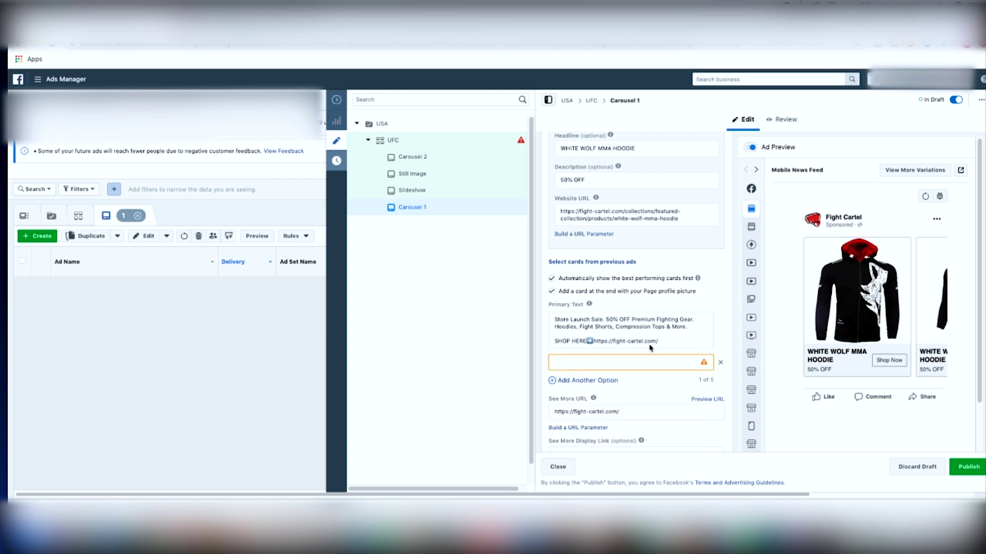
pyautogui.moveTo(665, 339); pyautogui.dragTo(542, 319)
pyautogui.hotkey('ctrl', 'c')
pyautogui.click(602, 362)
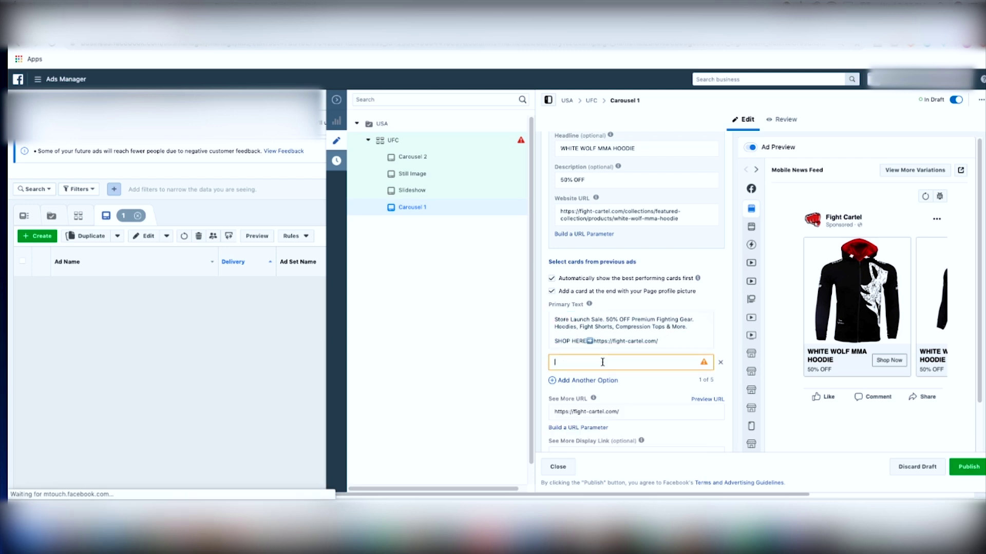
pyautogui.hotkey('ctrl', 'v')
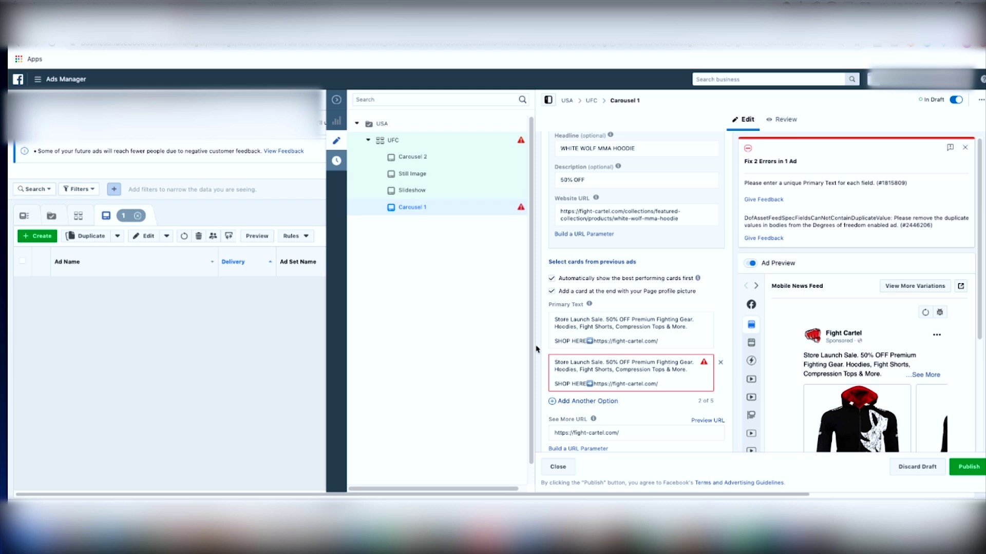
# Shorten the second primary text option to "Store Launch Sale. 50% OFF Premium Fighting Gear."
pyautogui.moveTo(668, 382); pyautogui.dragTo(546, 378)
pyautogui.press('BackSpace')
pyautogui.moveTo(694, 370); pyautogui.dragTo(541, 372)
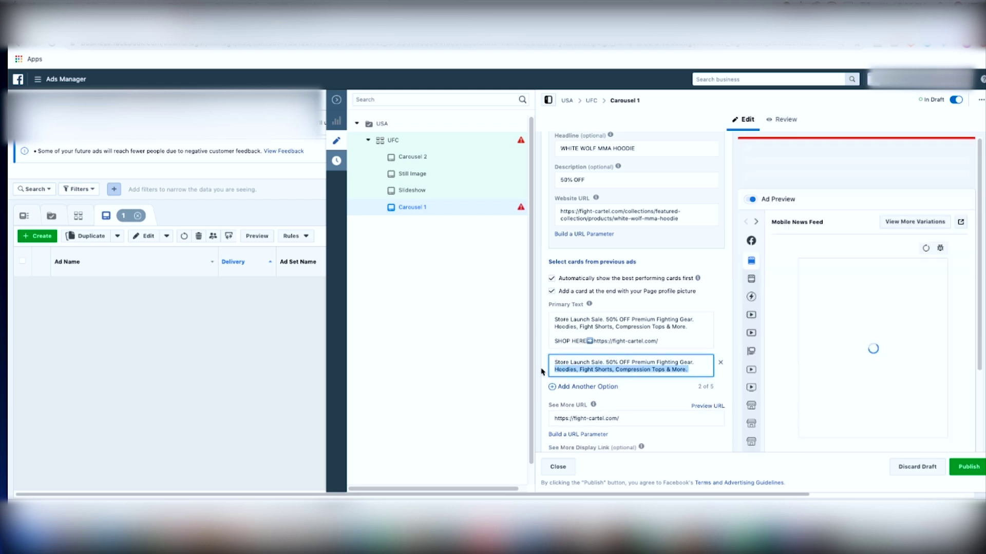
pyautogui.press('BackSpace')
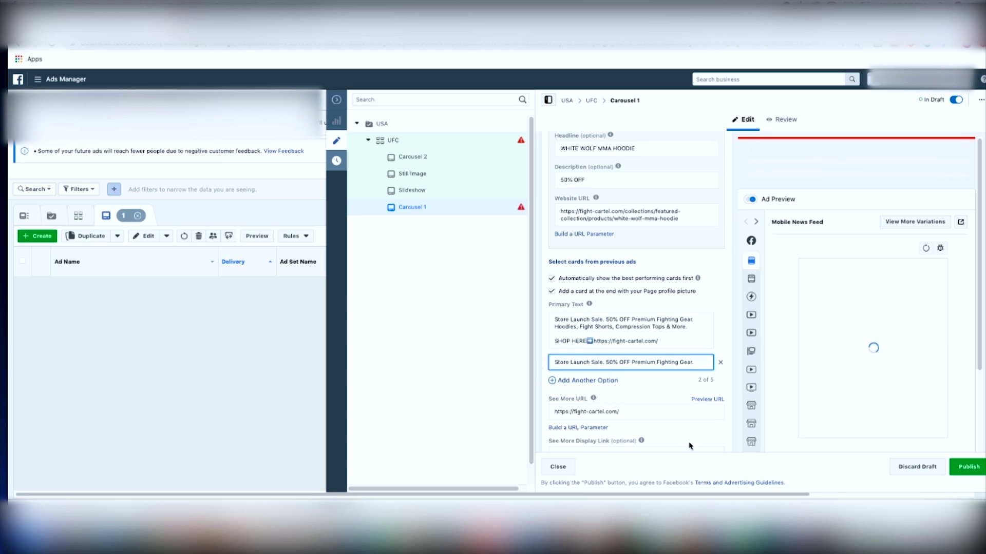
pyautogui.scroll(-2, 707, 377)
pyautogui.scroll(-1, 590, 396)
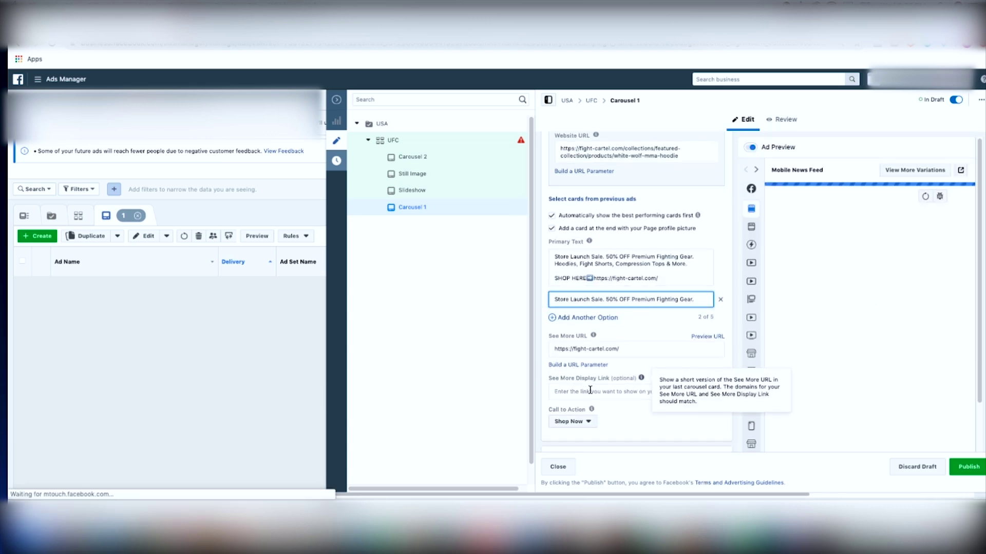
pyautogui.click(668, 362)
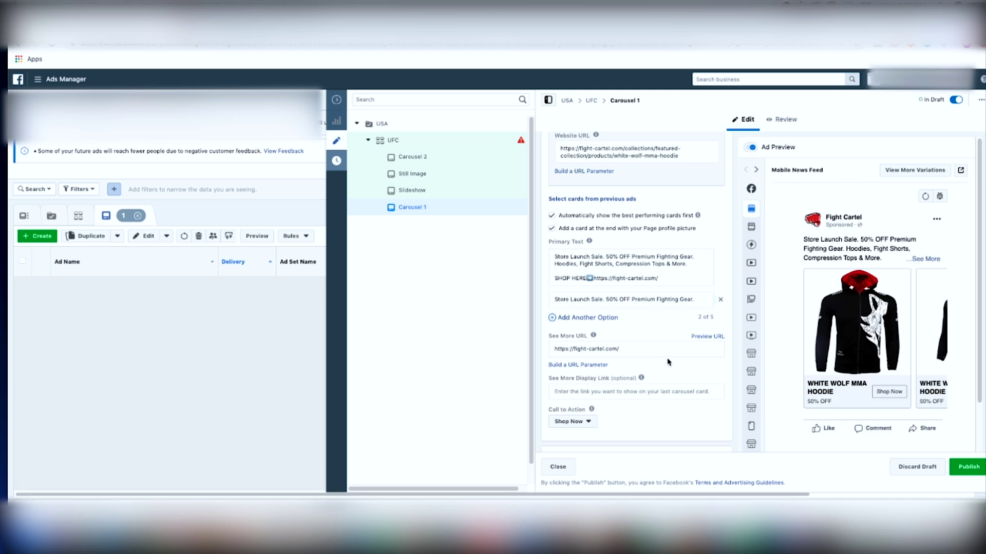
# Review the image, headline, description and website URL of Carousel 1's eight cards
pyautogui.scroll(3, 666, 360)
pyautogui.scroll(5, 665, 358)
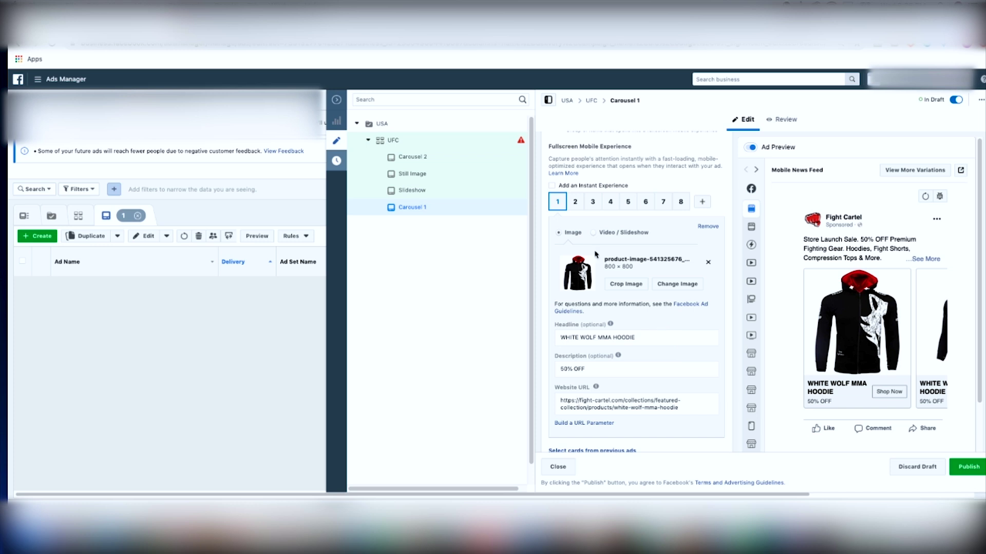
pyautogui.click(576, 202)
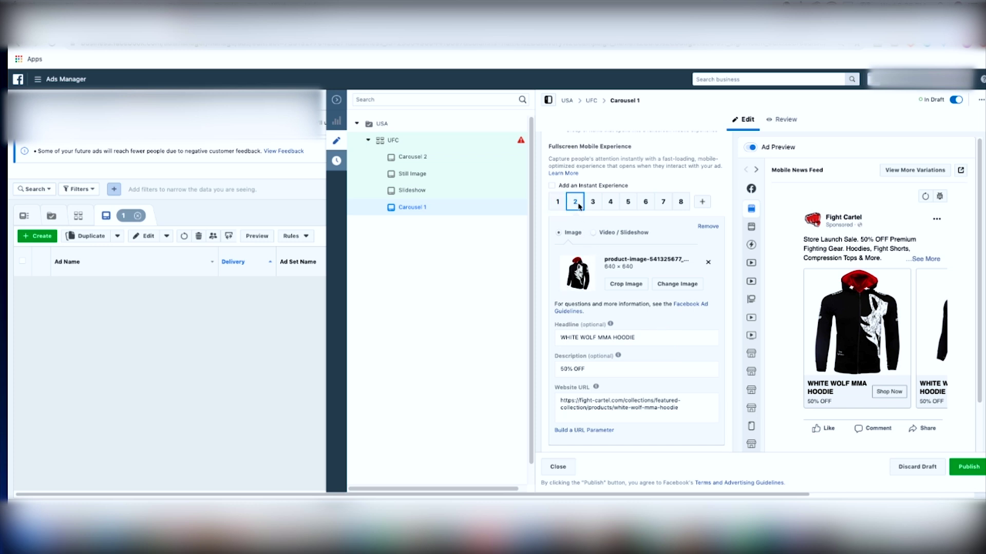
pyautogui.click(593, 202)
pyautogui.click(611, 202)
pyautogui.click(593, 205)
pyautogui.click(580, 205)
pyautogui.click(562, 205)
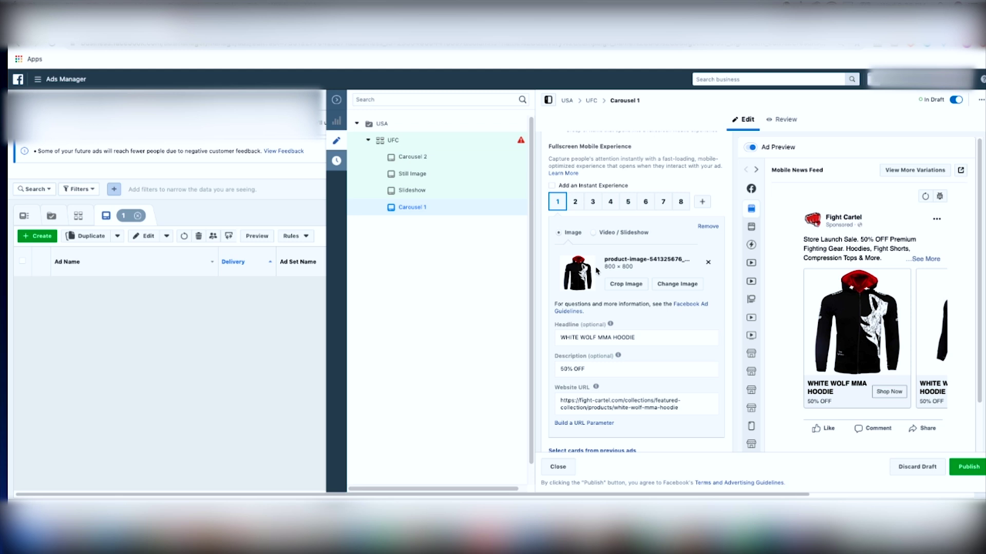
pyautogui.click(608, 203)
pyautogui.click(585, 205)
pyautogui.click(575, 203)
pyautogui.click(557, 203)
pyautogui.click(610, 203)
pyautogui.click(629, 203)
pyautogui.click(645, 203)
pyautogui.click(663, 202)
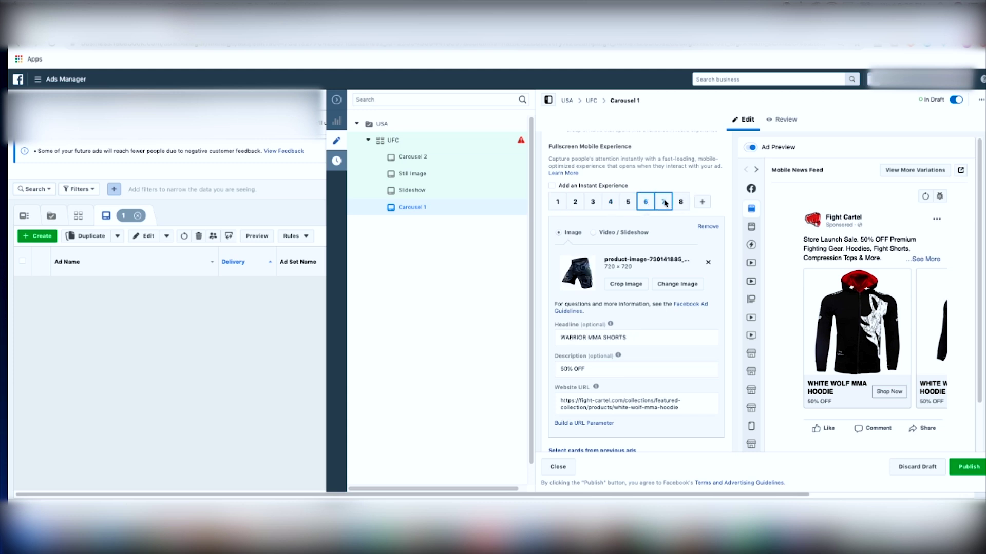
pyautogui.click(681, 203)
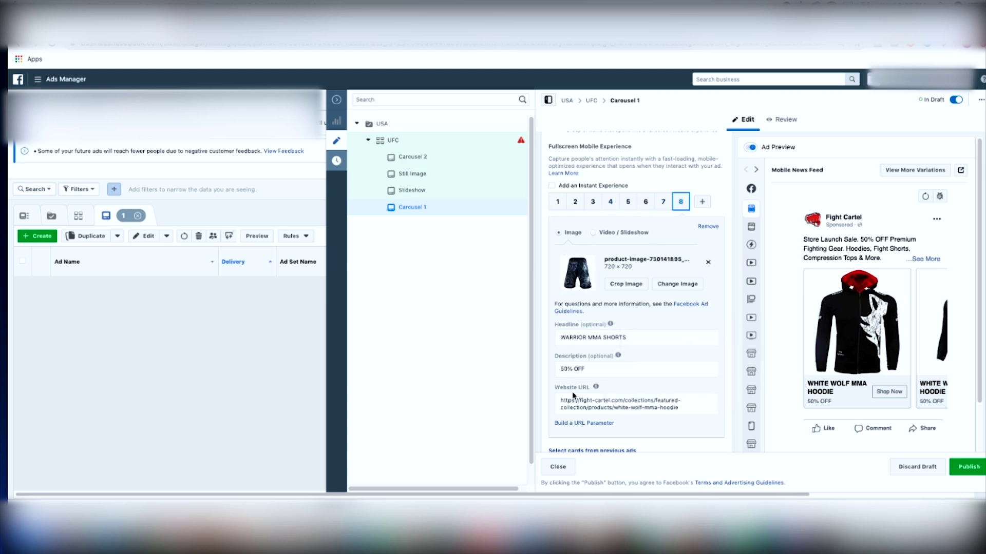
pyautogui.click(663, 202)
pyautogui.click(640, 202)
pyautogui.click(631, 204)
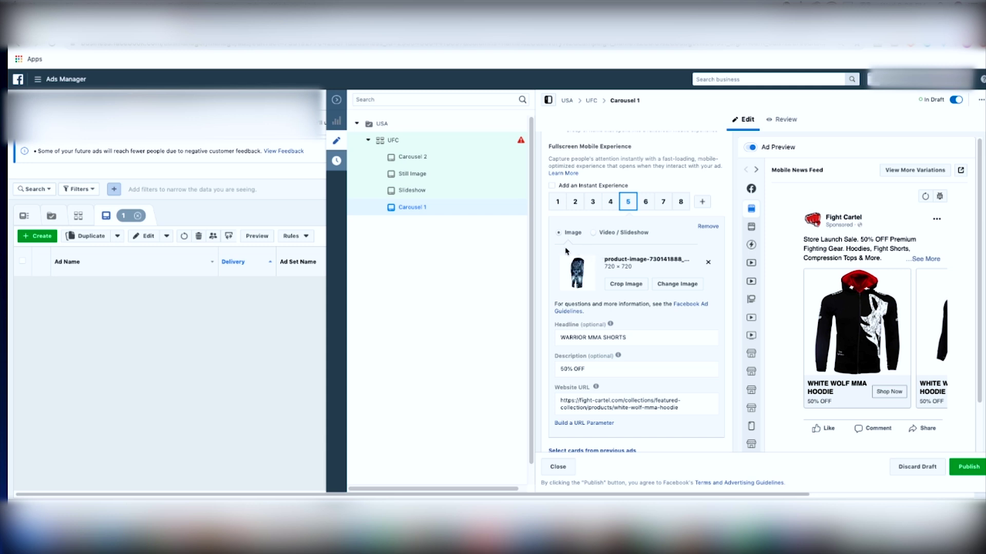
# Open the Carousel 2 ad and review the product image, headline, description and URL on its seven cards
pyautogui.click(439, 159)
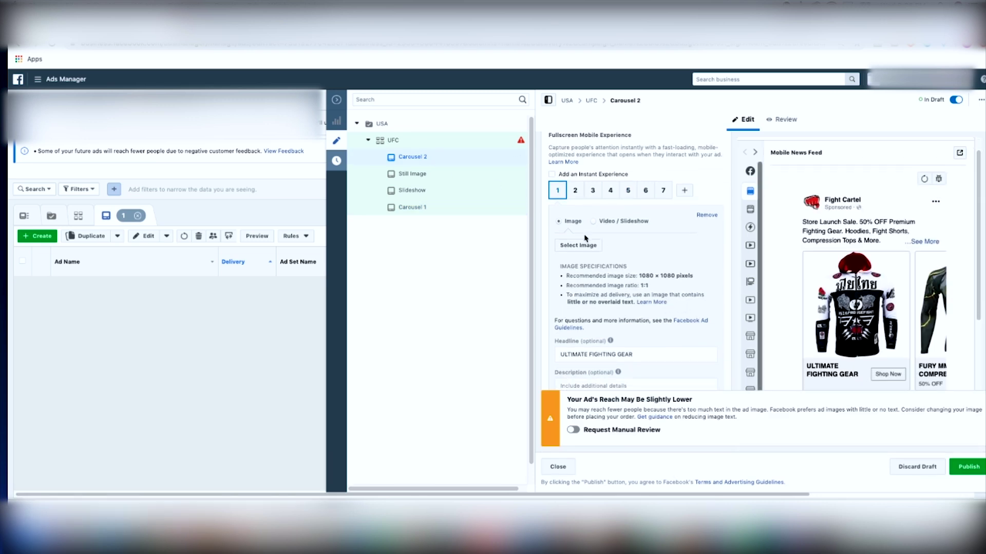
pyautogui.click(575, 171)
pyautogui.click(592, 171)
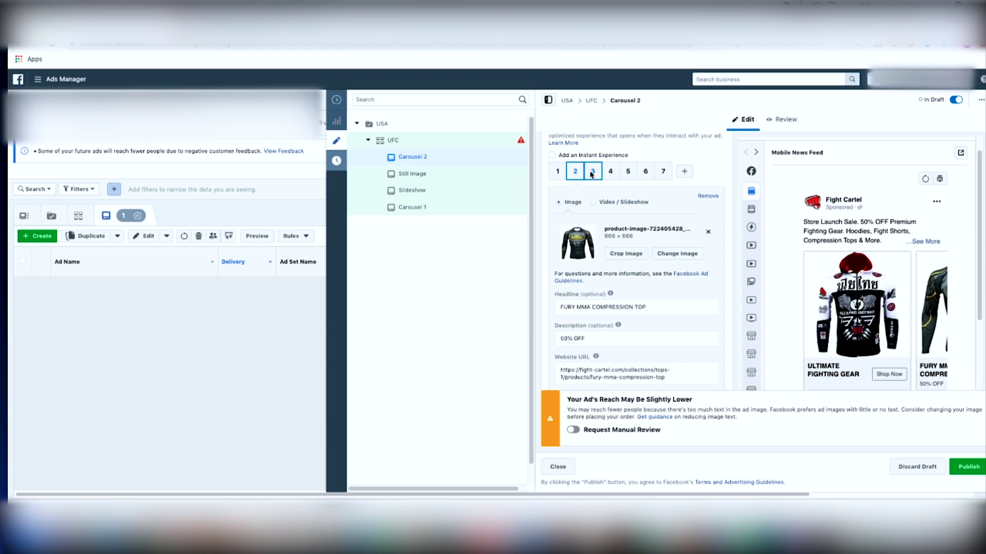
pyautogui.click(611, 172)
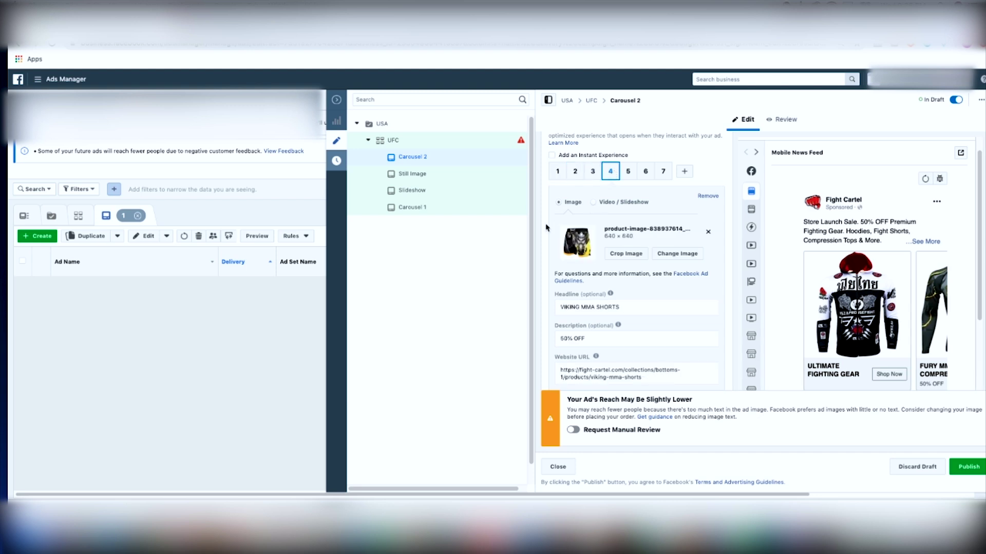
pyautogui.click(628, 171)
pyautogui.click(646, 171)
pyautogui.click(664, 172)
pyautogui.scroll(-2, 609, 322)
pyautogui.scroll(3, 609, 321)
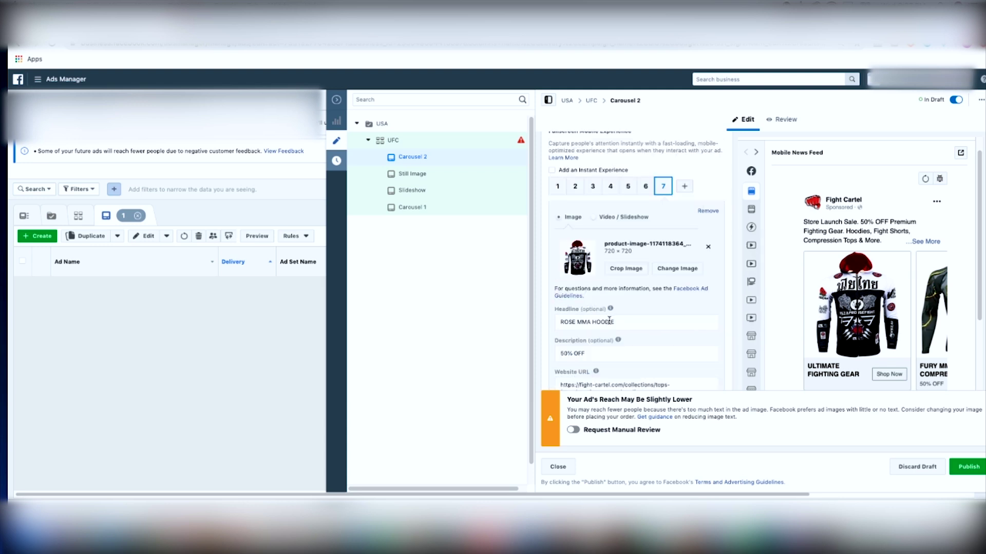